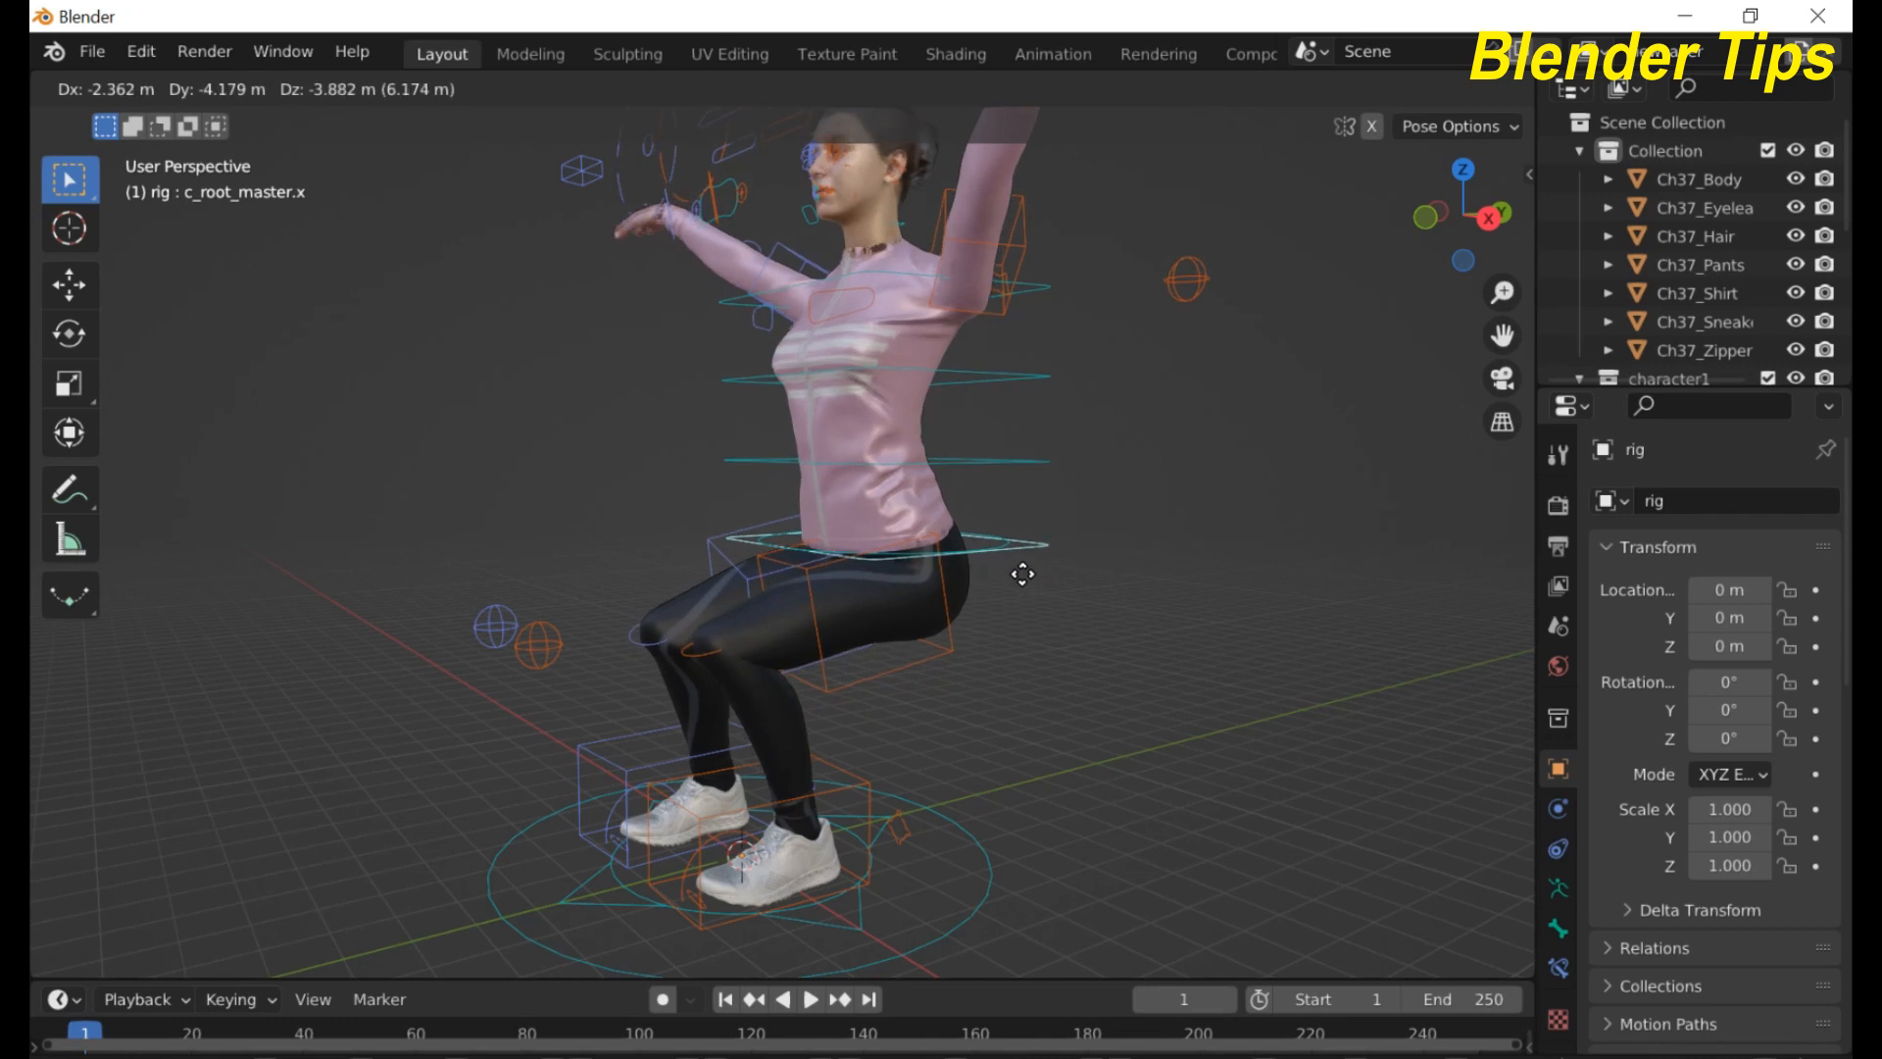
# - Lower the rig's c_root_master.x controller so the character bends into a squat pose, and select the raised hand's controller
pyautogui.click(1019, 564)
pyautogui.scroll(-2, 989, 539)
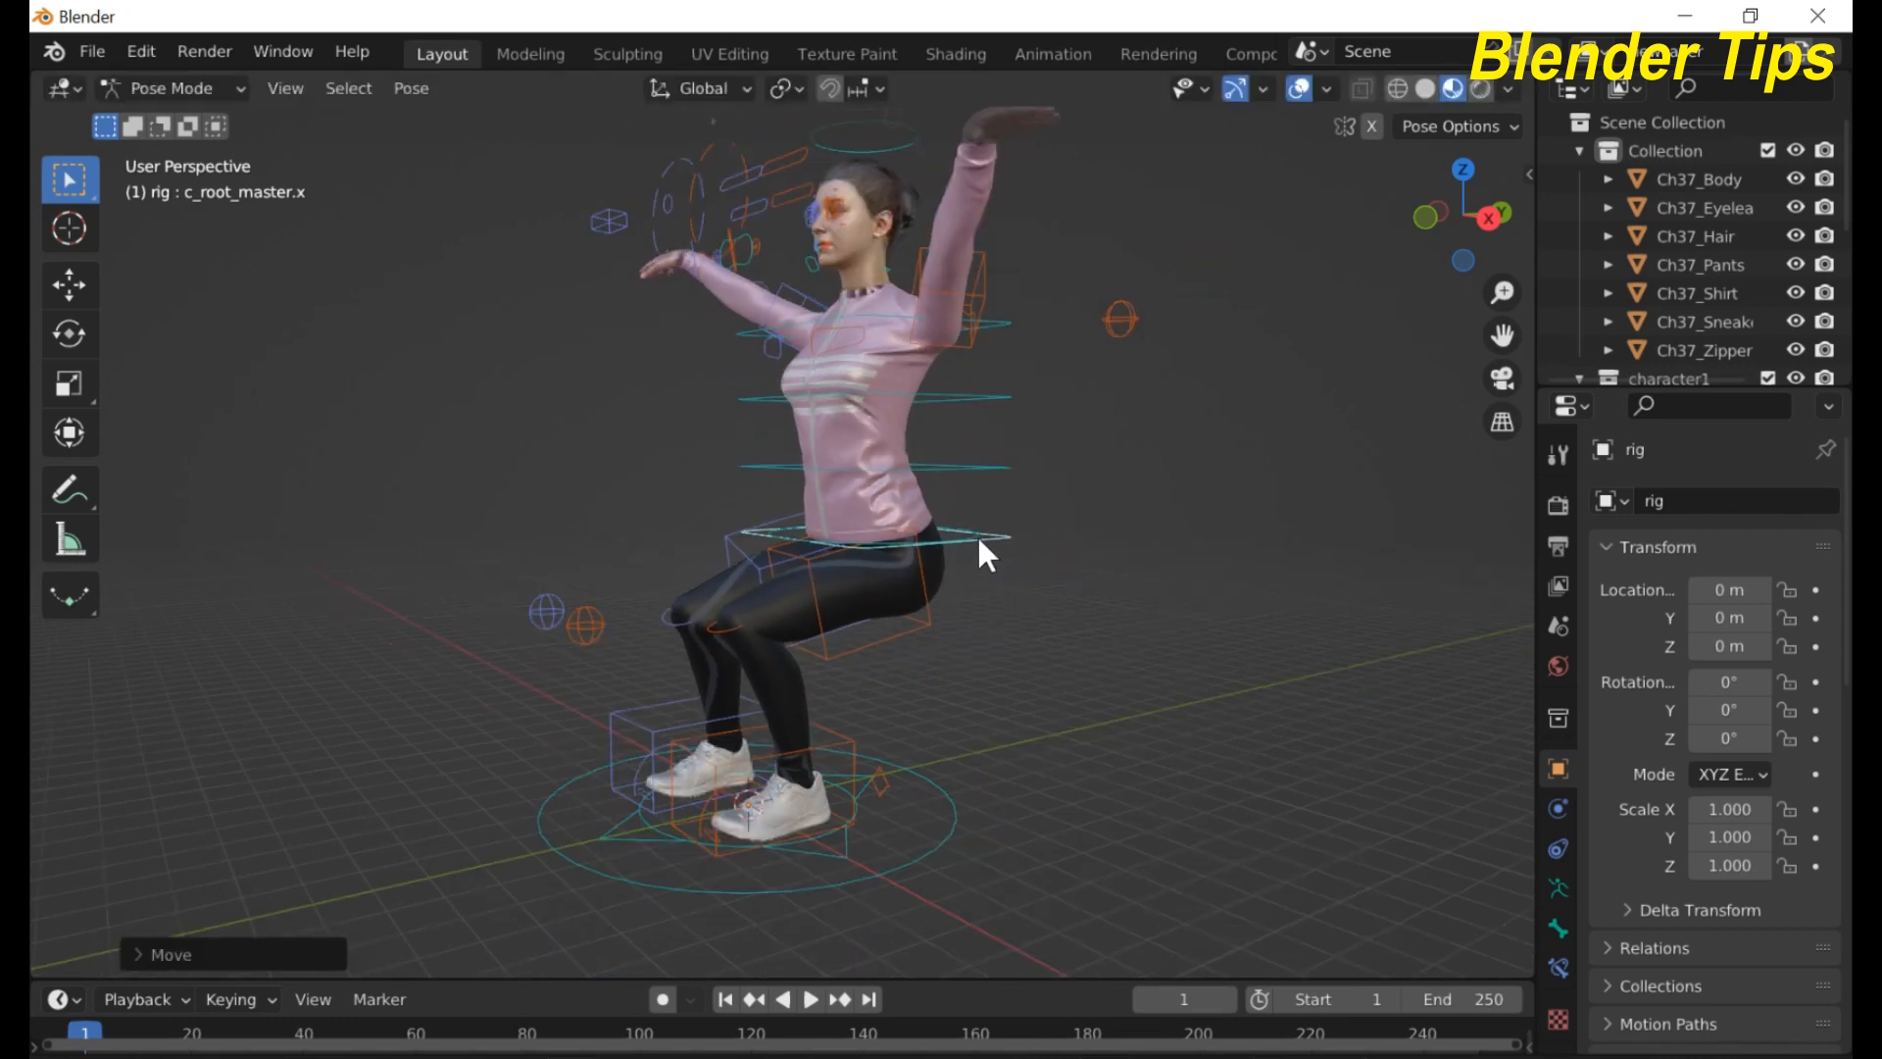
pyautogui.moveTo(900, 586); pyautogui.dragTo(904, 657, button='middle')
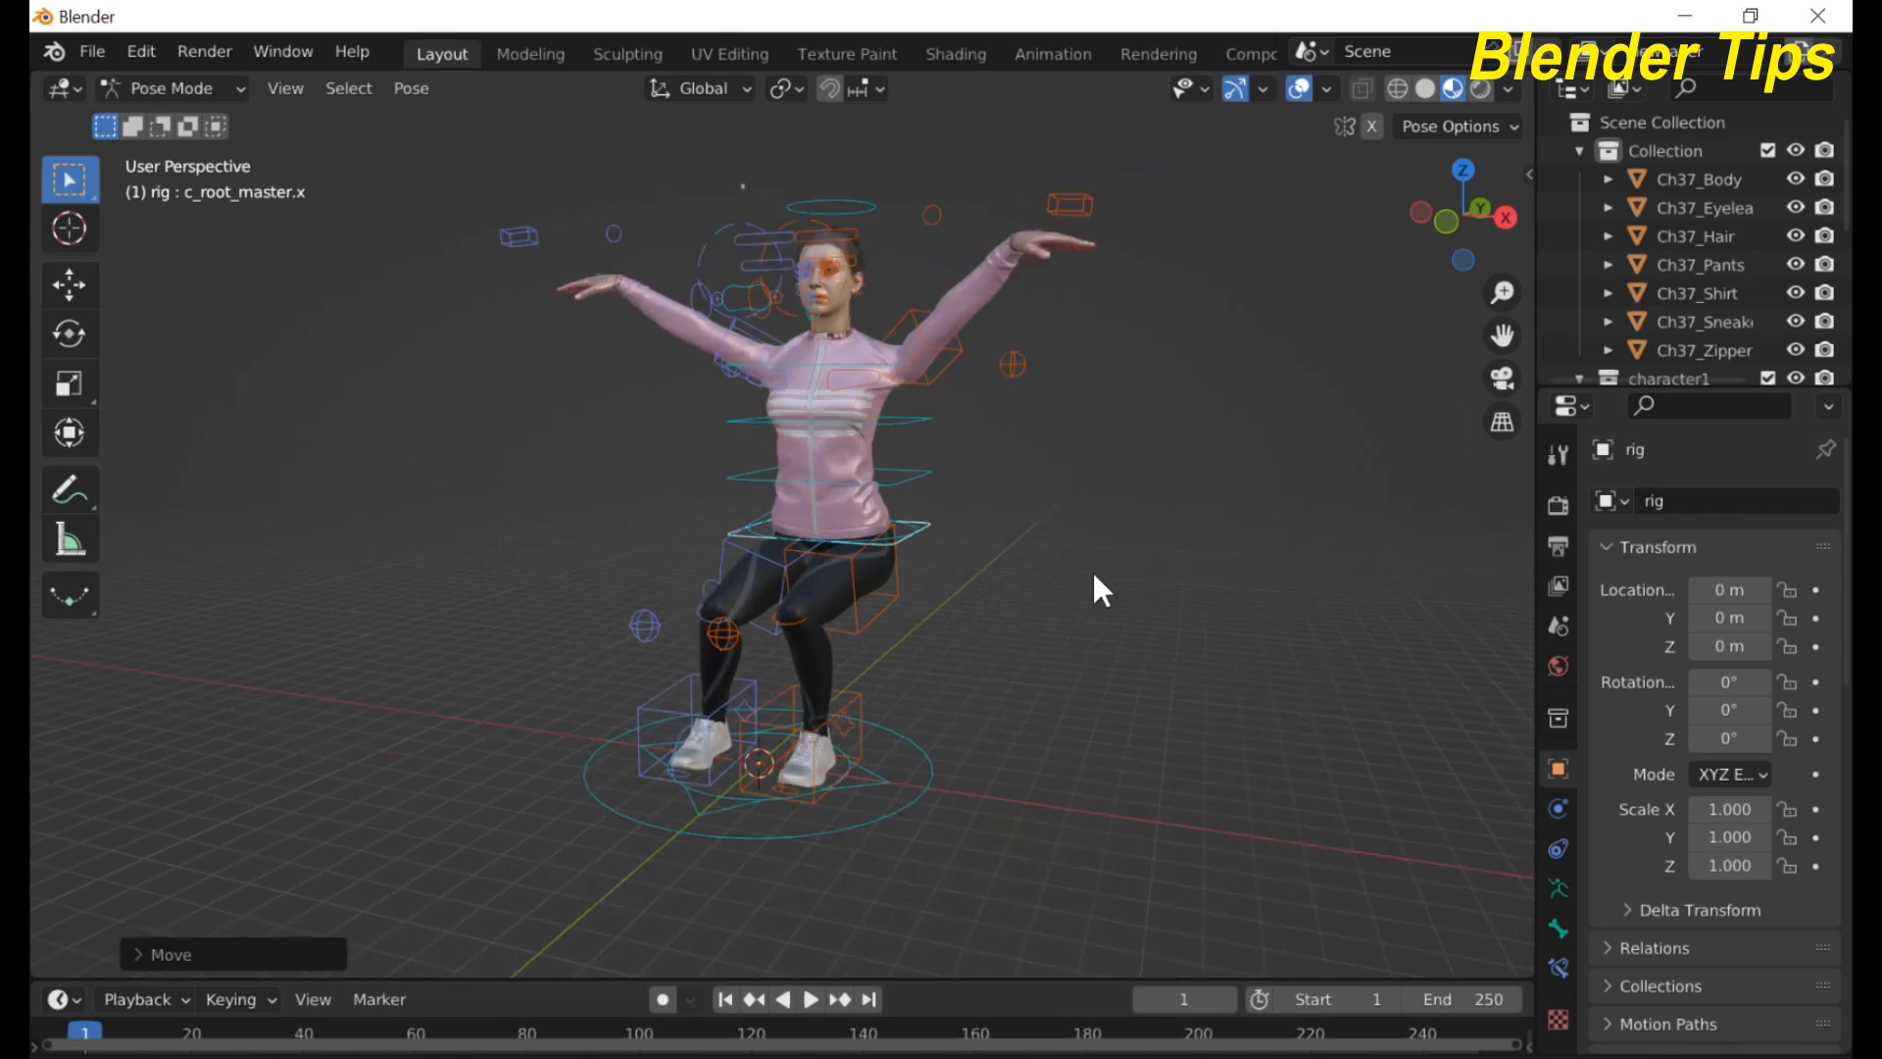
pyautogui.click(1071, 208)
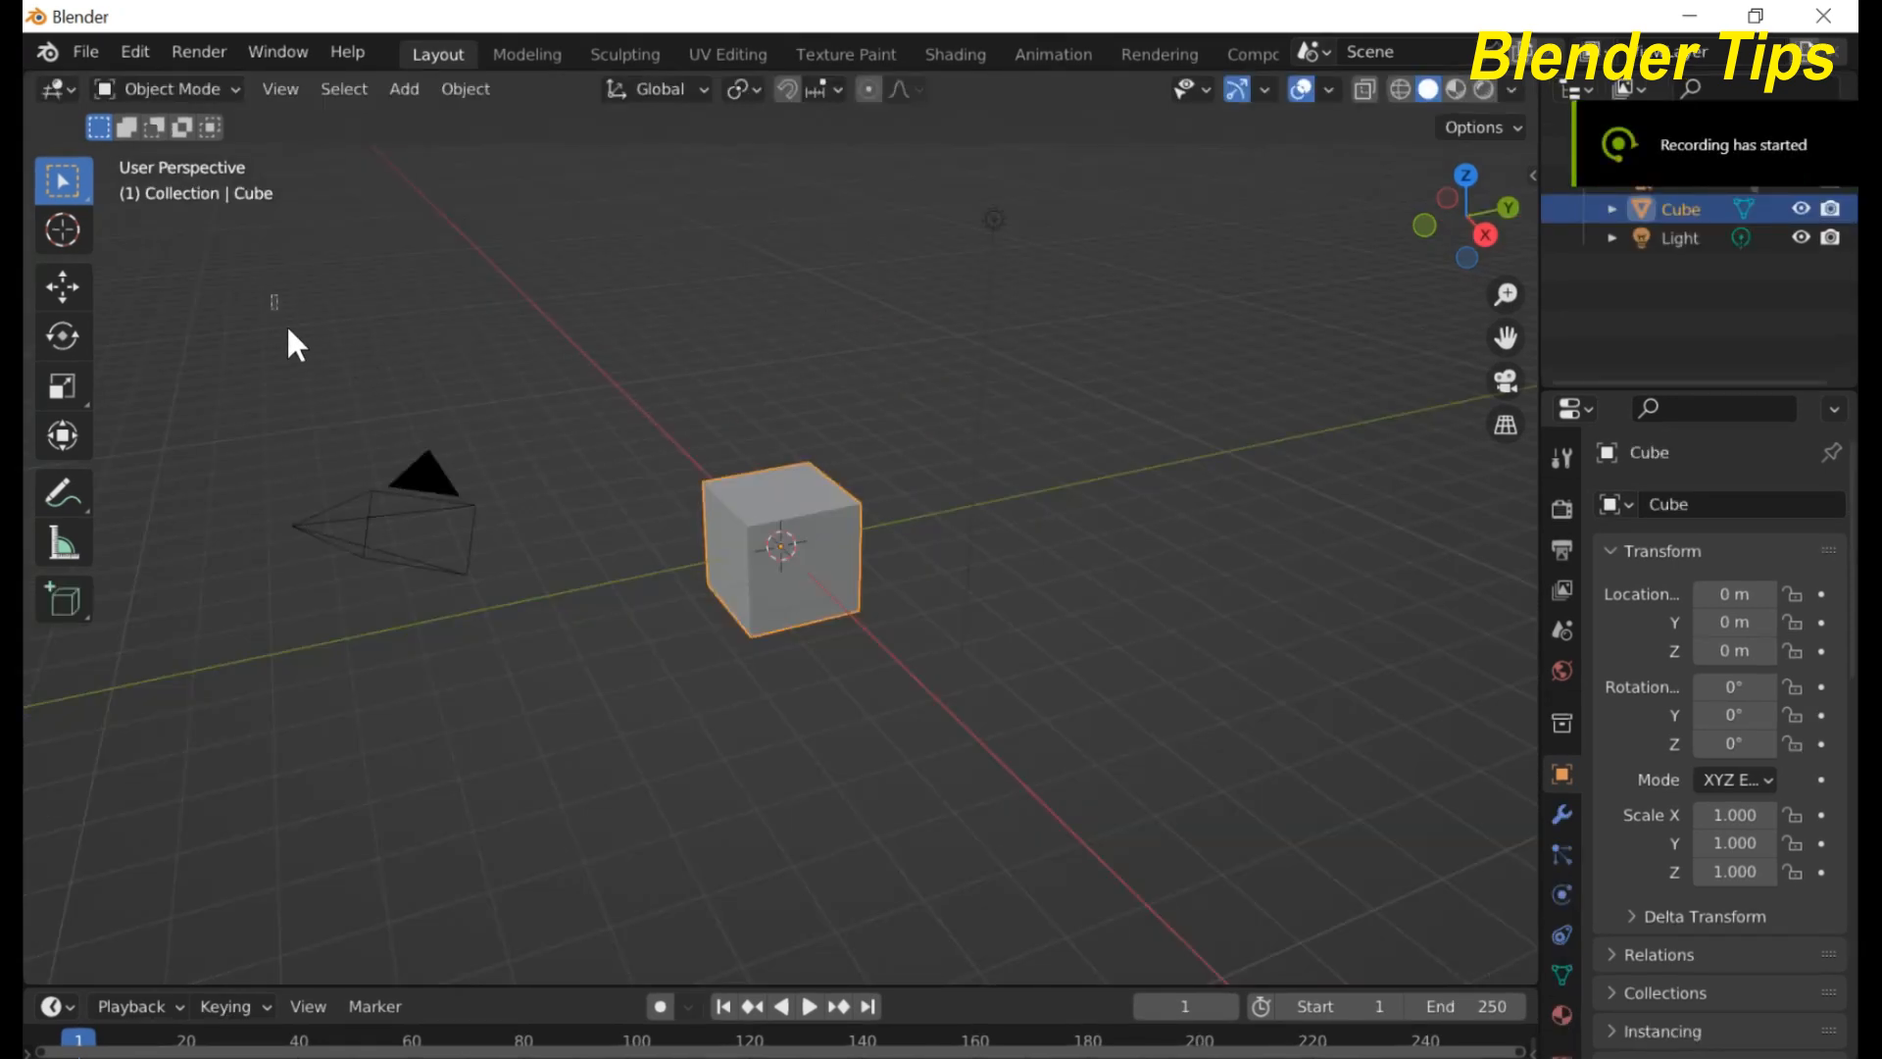
# - Delete the default cube, camera and light from the scene
pyautogui.moveTo(288, 330); pyautogui.dragTo(1059, 641)
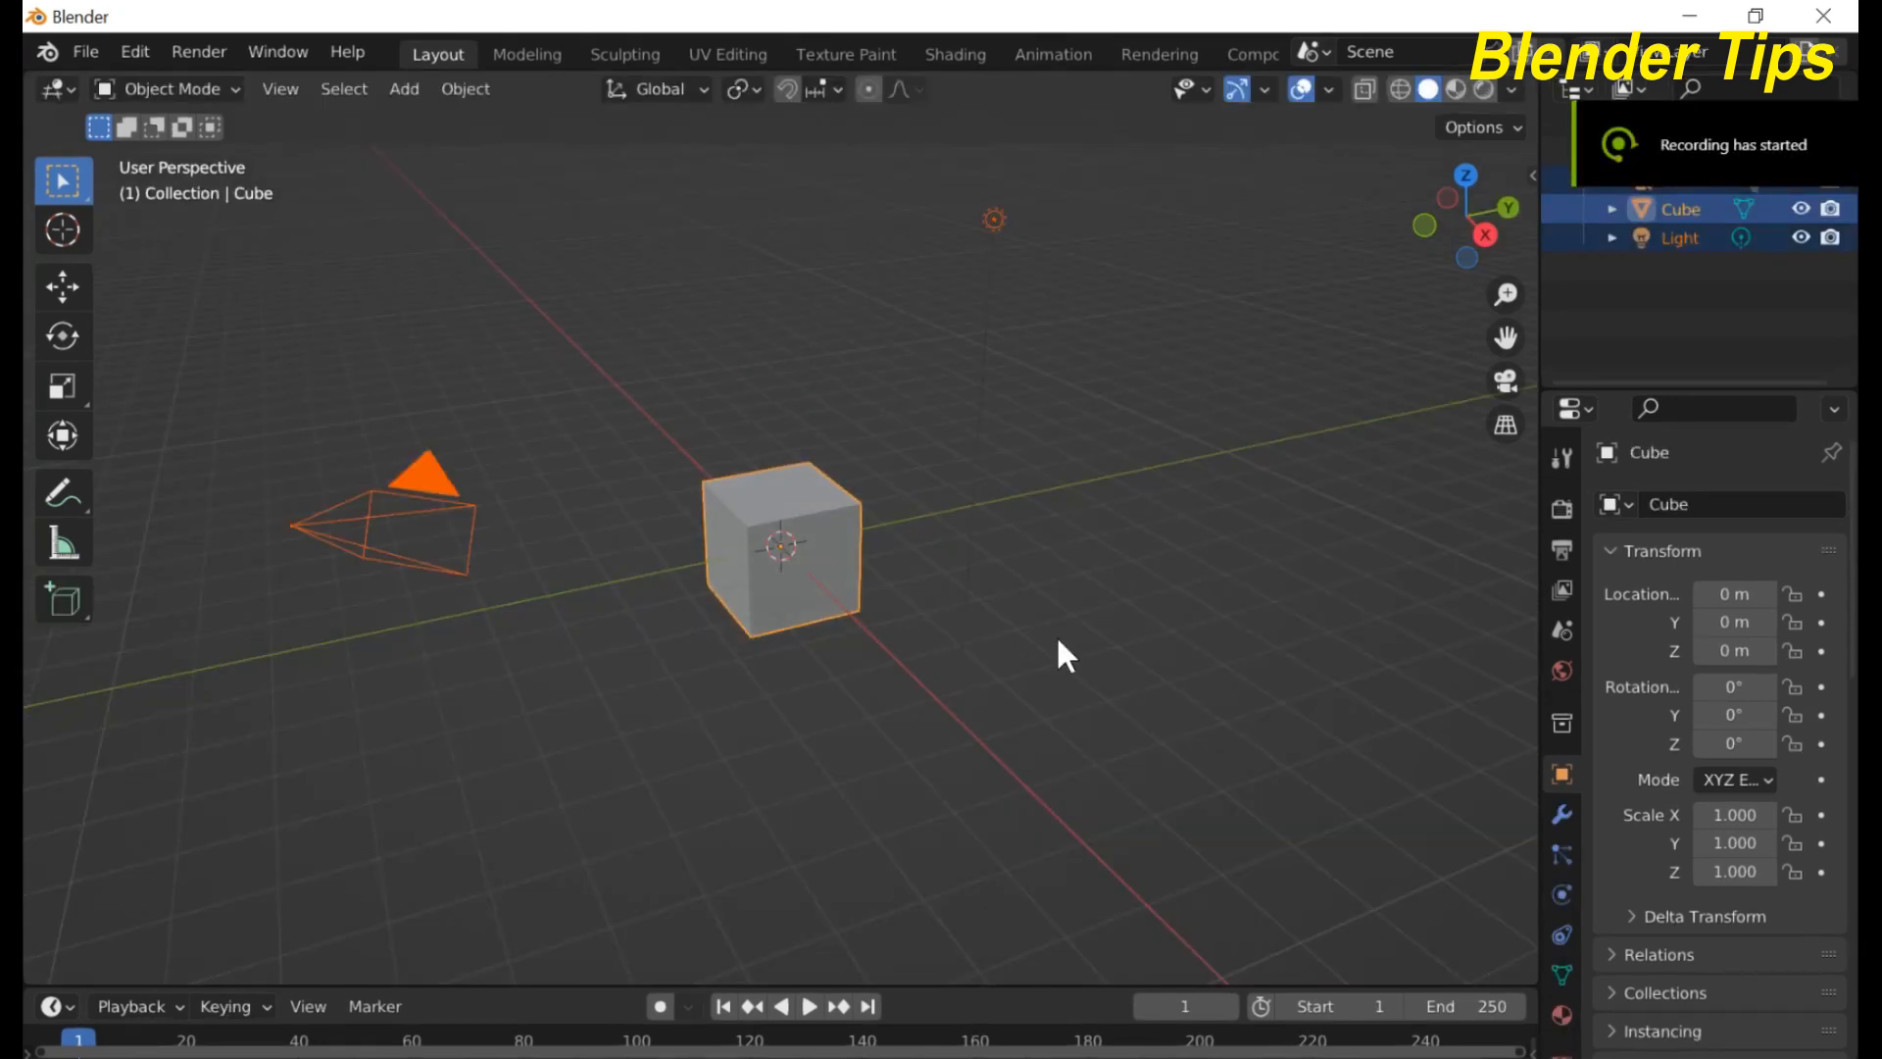
pyautogui.press('Delete')
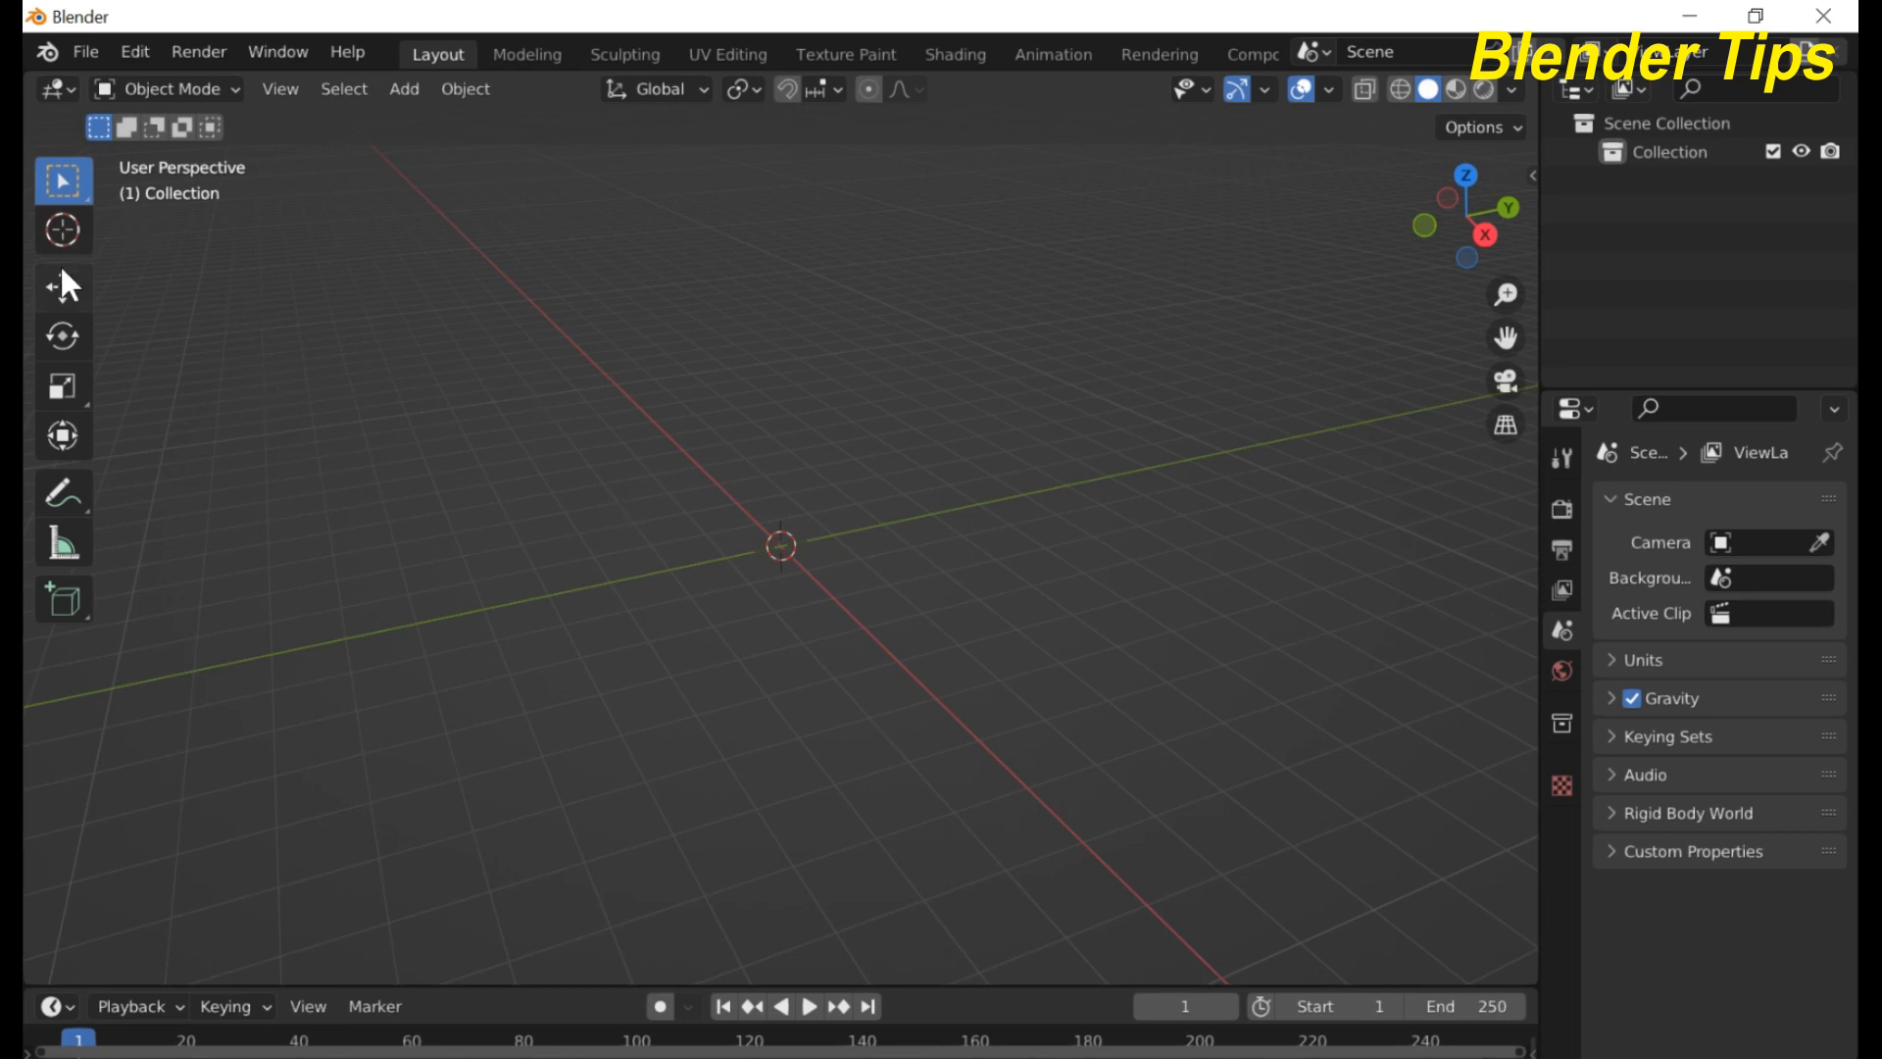
# - Import the FBX character "Ch37_nonPBR - Shortcut" from the Desktop folder with the default import settings
pyautogui.click(84, 55)
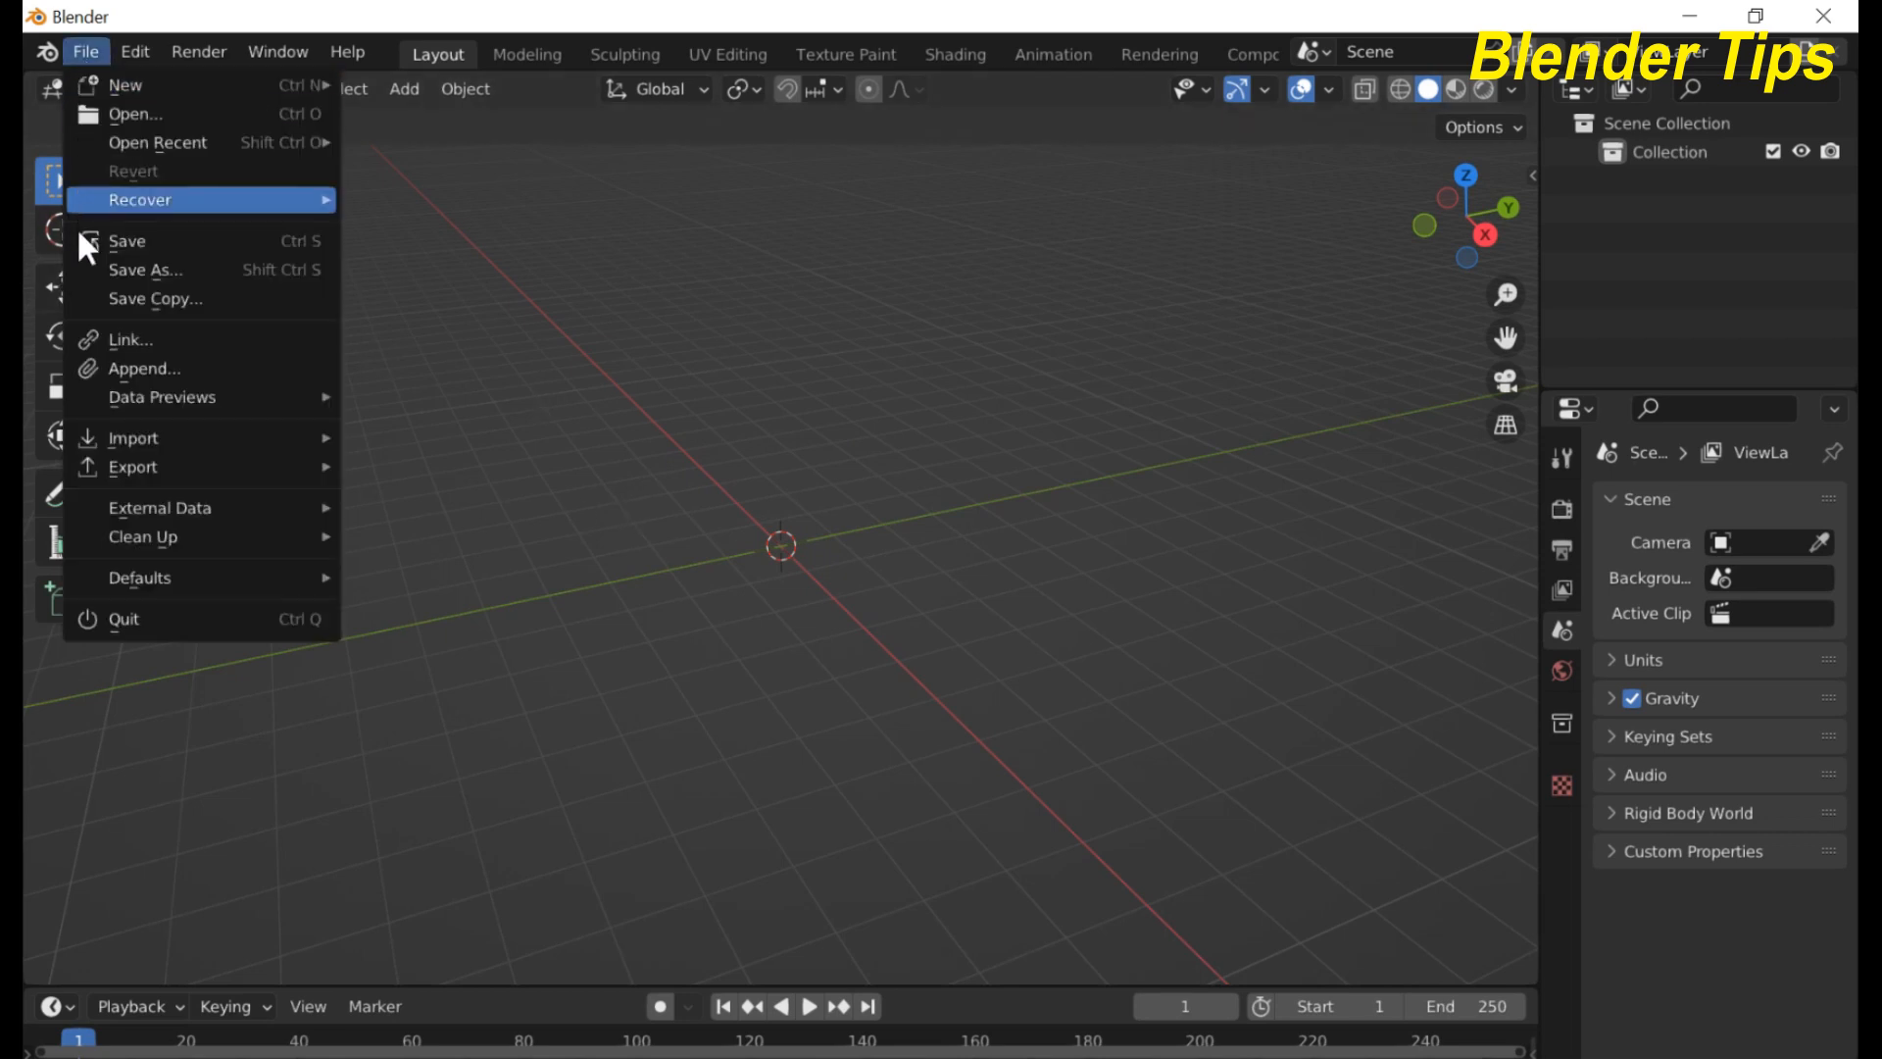
pyautogui.moveTo(110, 433)
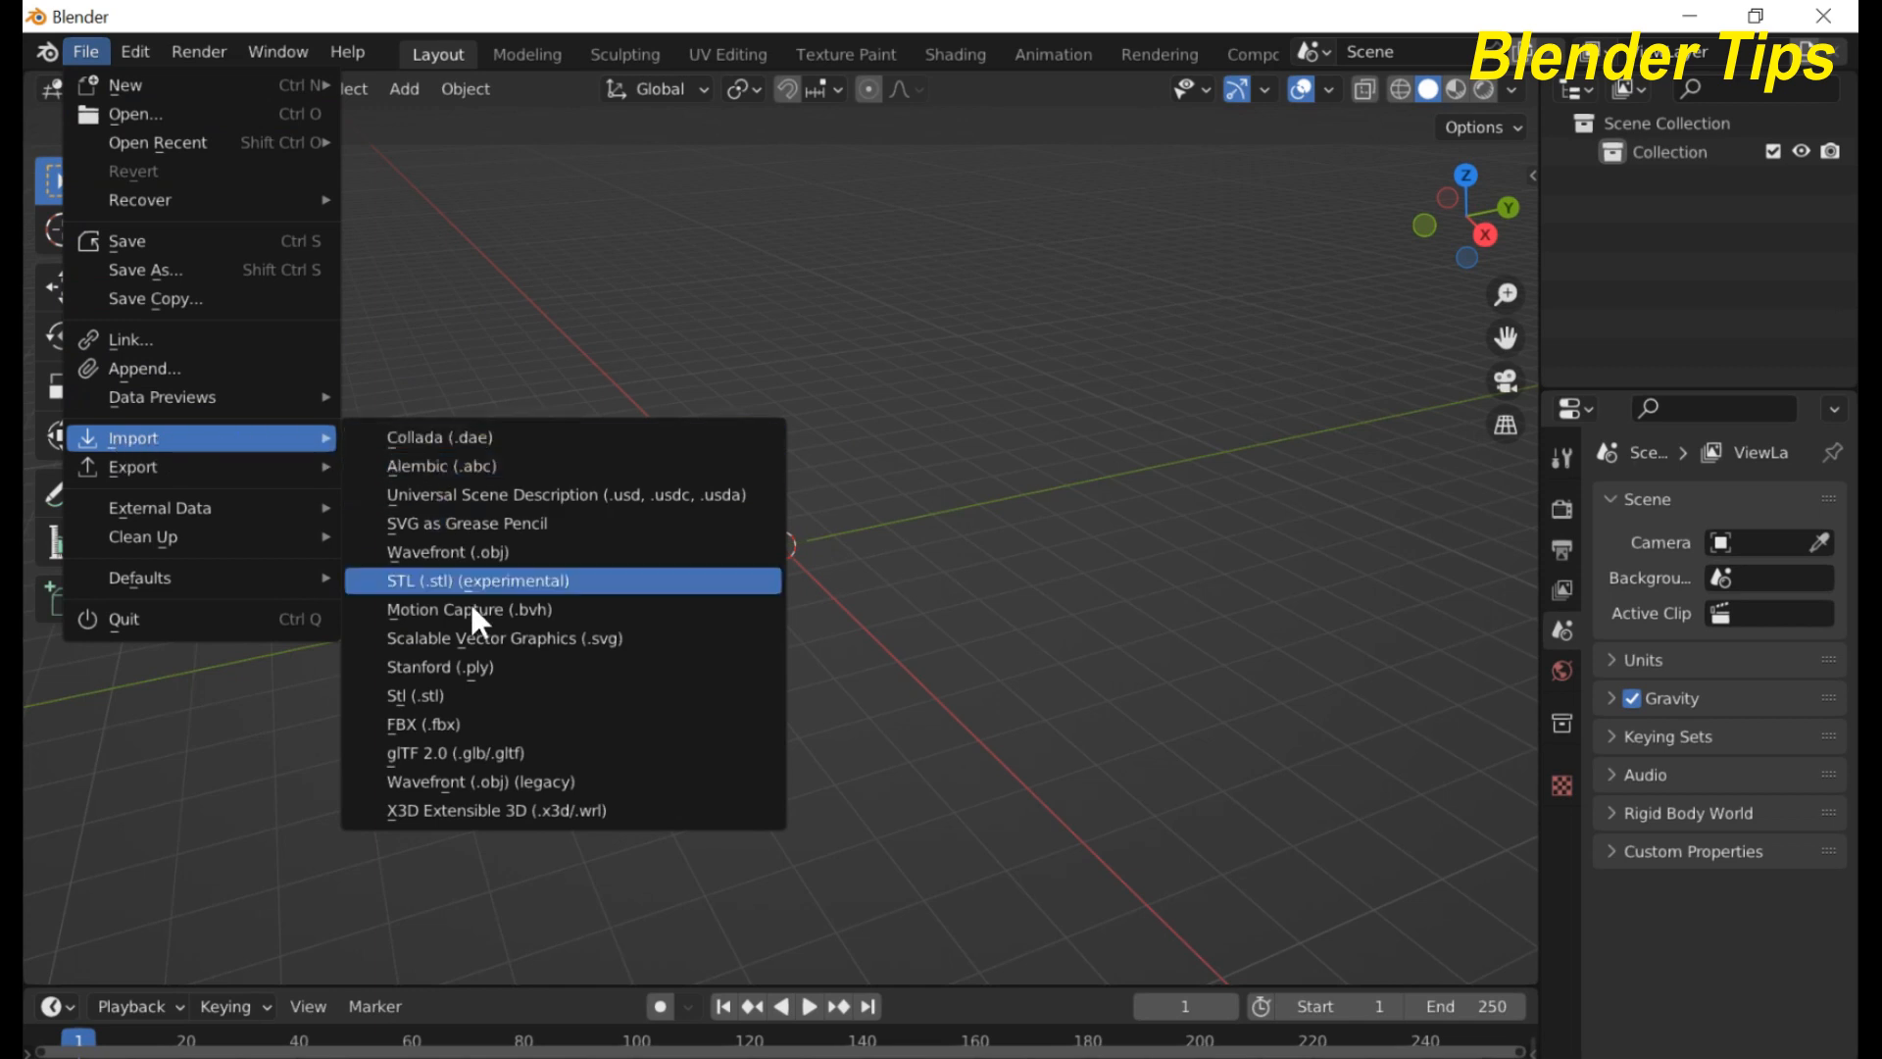
pyautogui.click(496, 722)
pyautogui.click(294, 539)
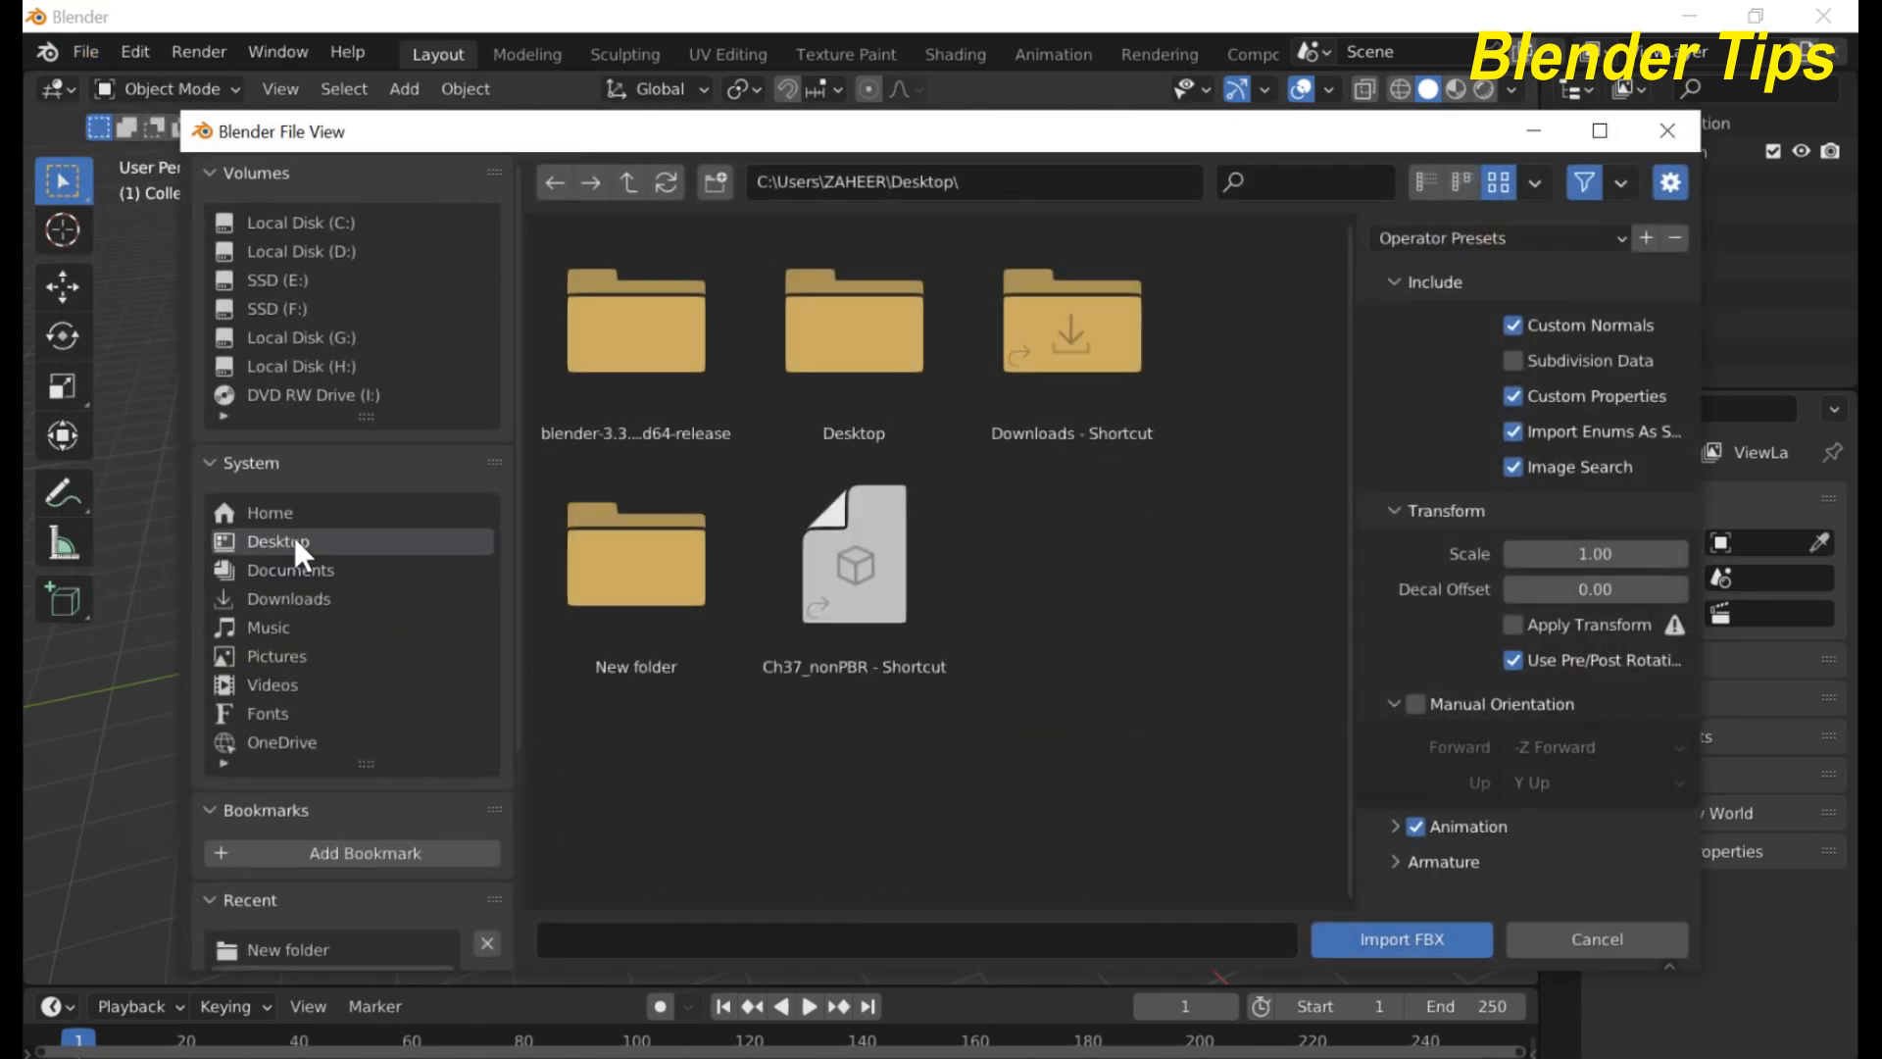
pyautogui.click(833, 556)
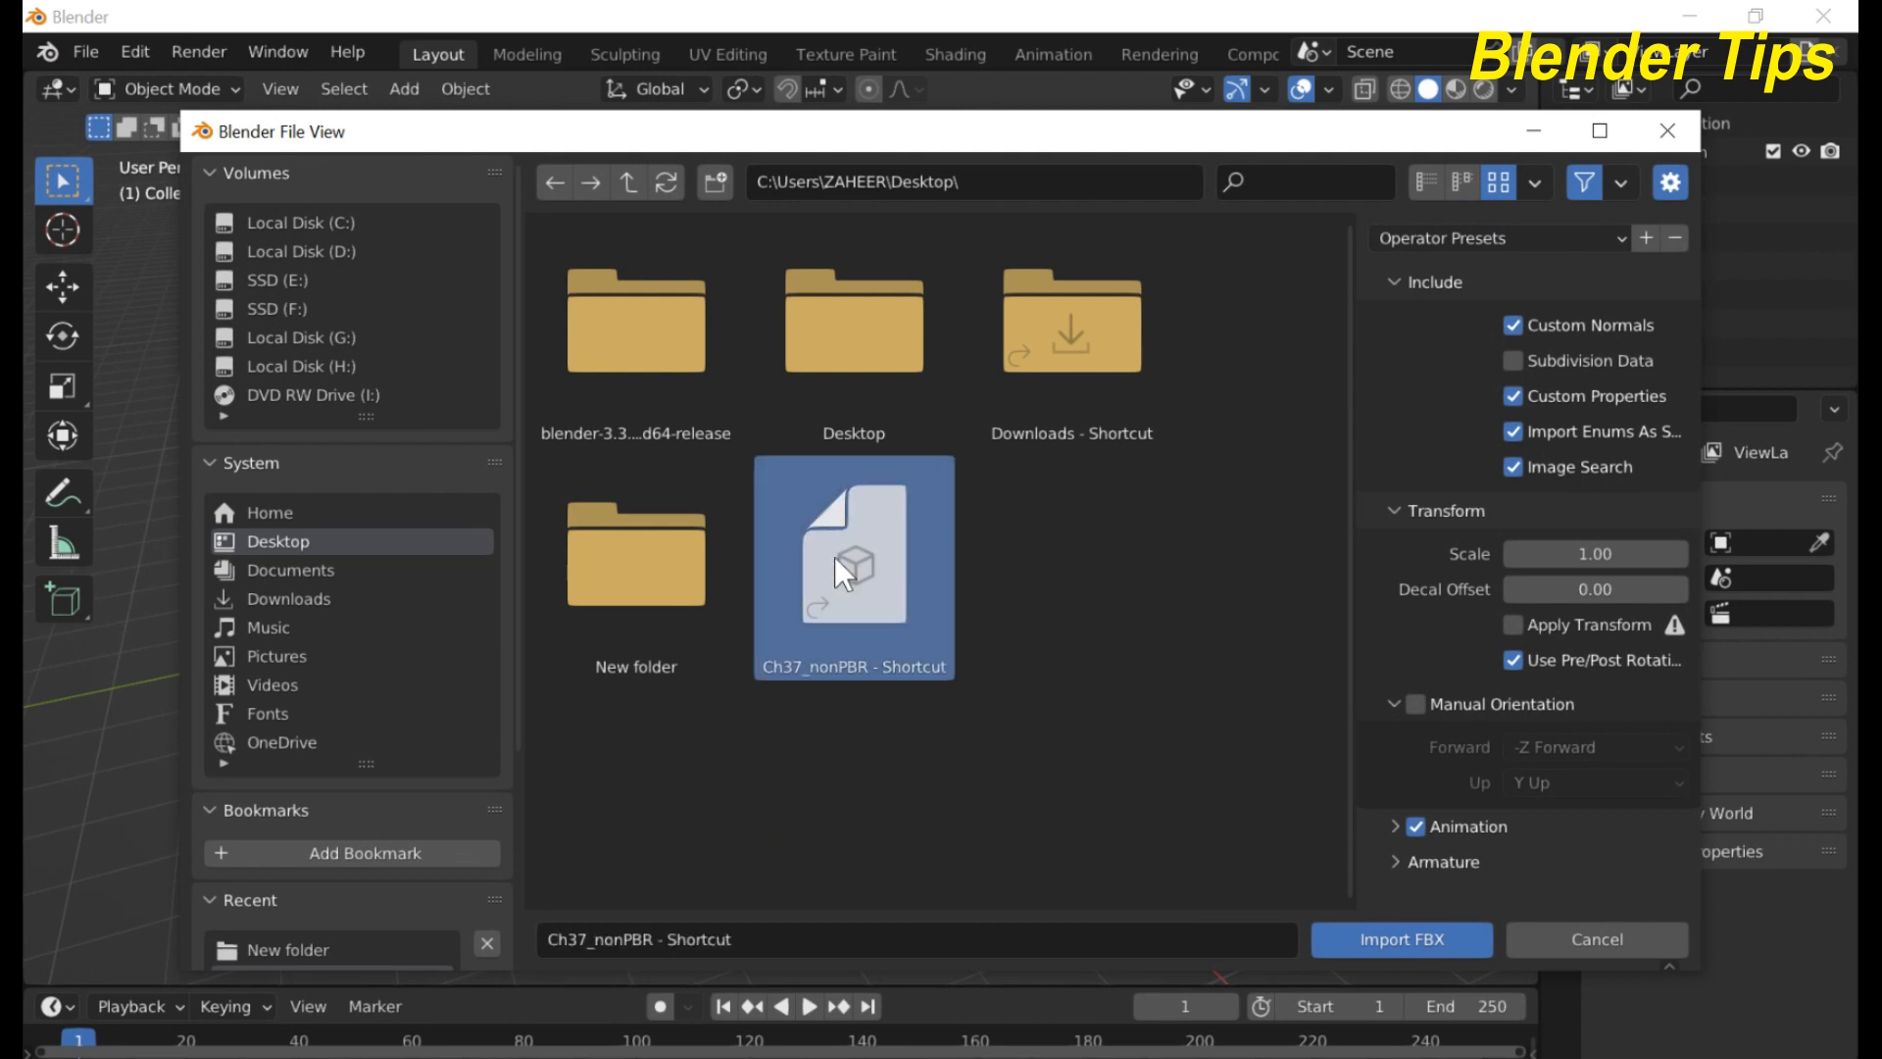
pyautogui.click(1370, 939)
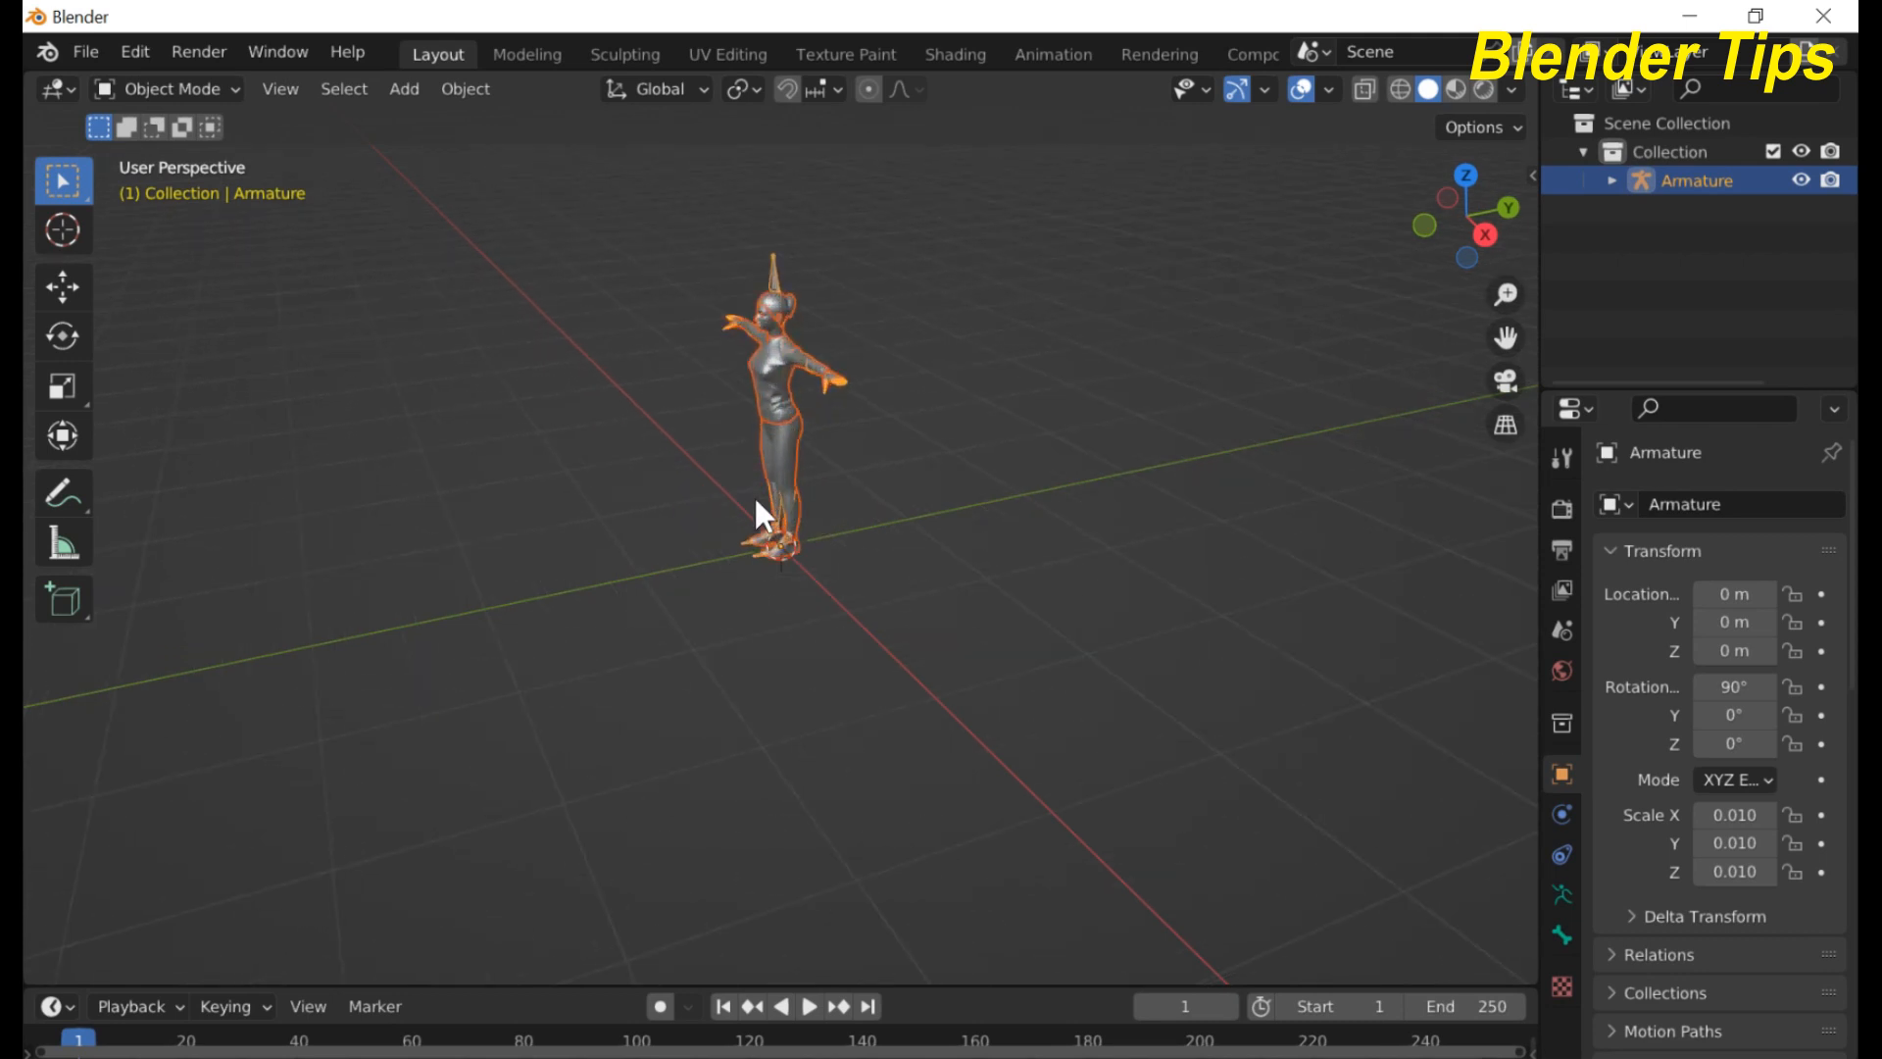
# - Select the imported character's armature in the front orthographic view and delete it, keeping only the meshes
pyautogui.press('KP_1')
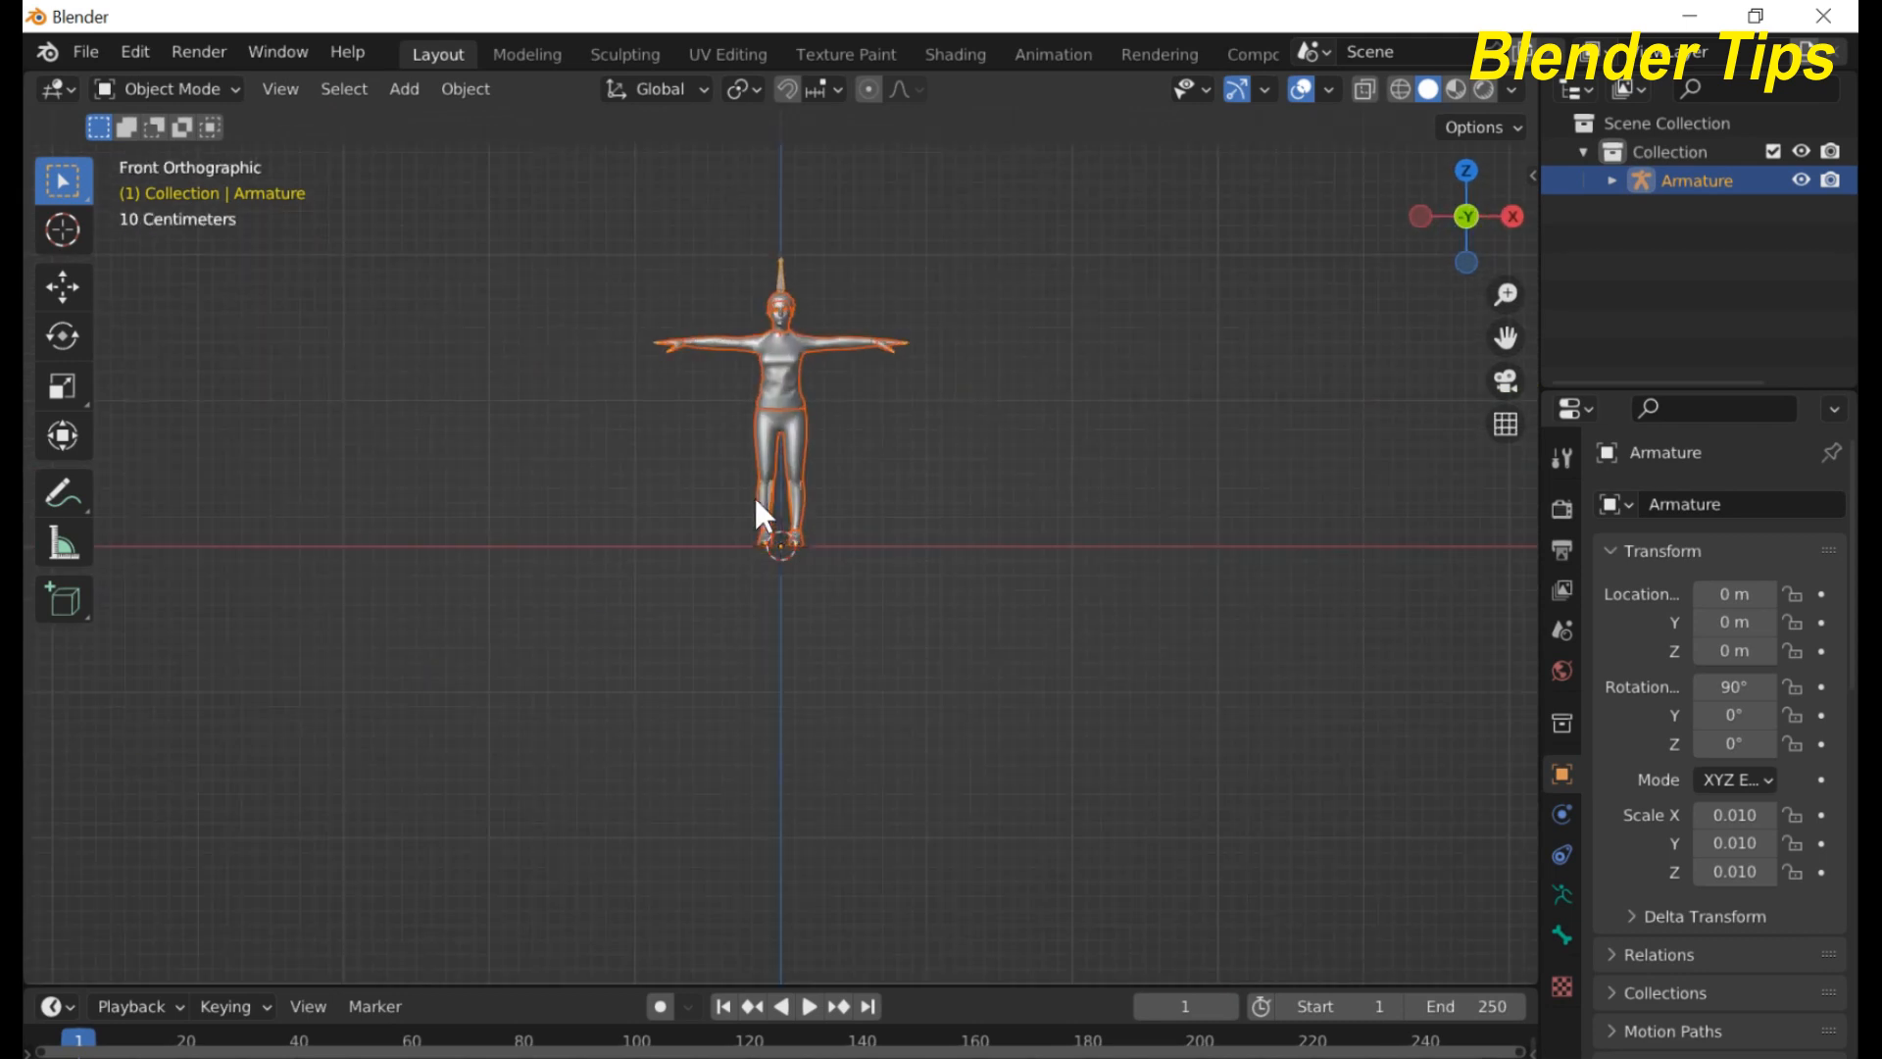
pyautogui.keyDown('shift'); pyautogui.moveTo(754, 494); pyautogui.dragTo(738, 632, button='middle'); pyautogui.keyUp('shift')
pyautogui.scroll(5, 738, 632)
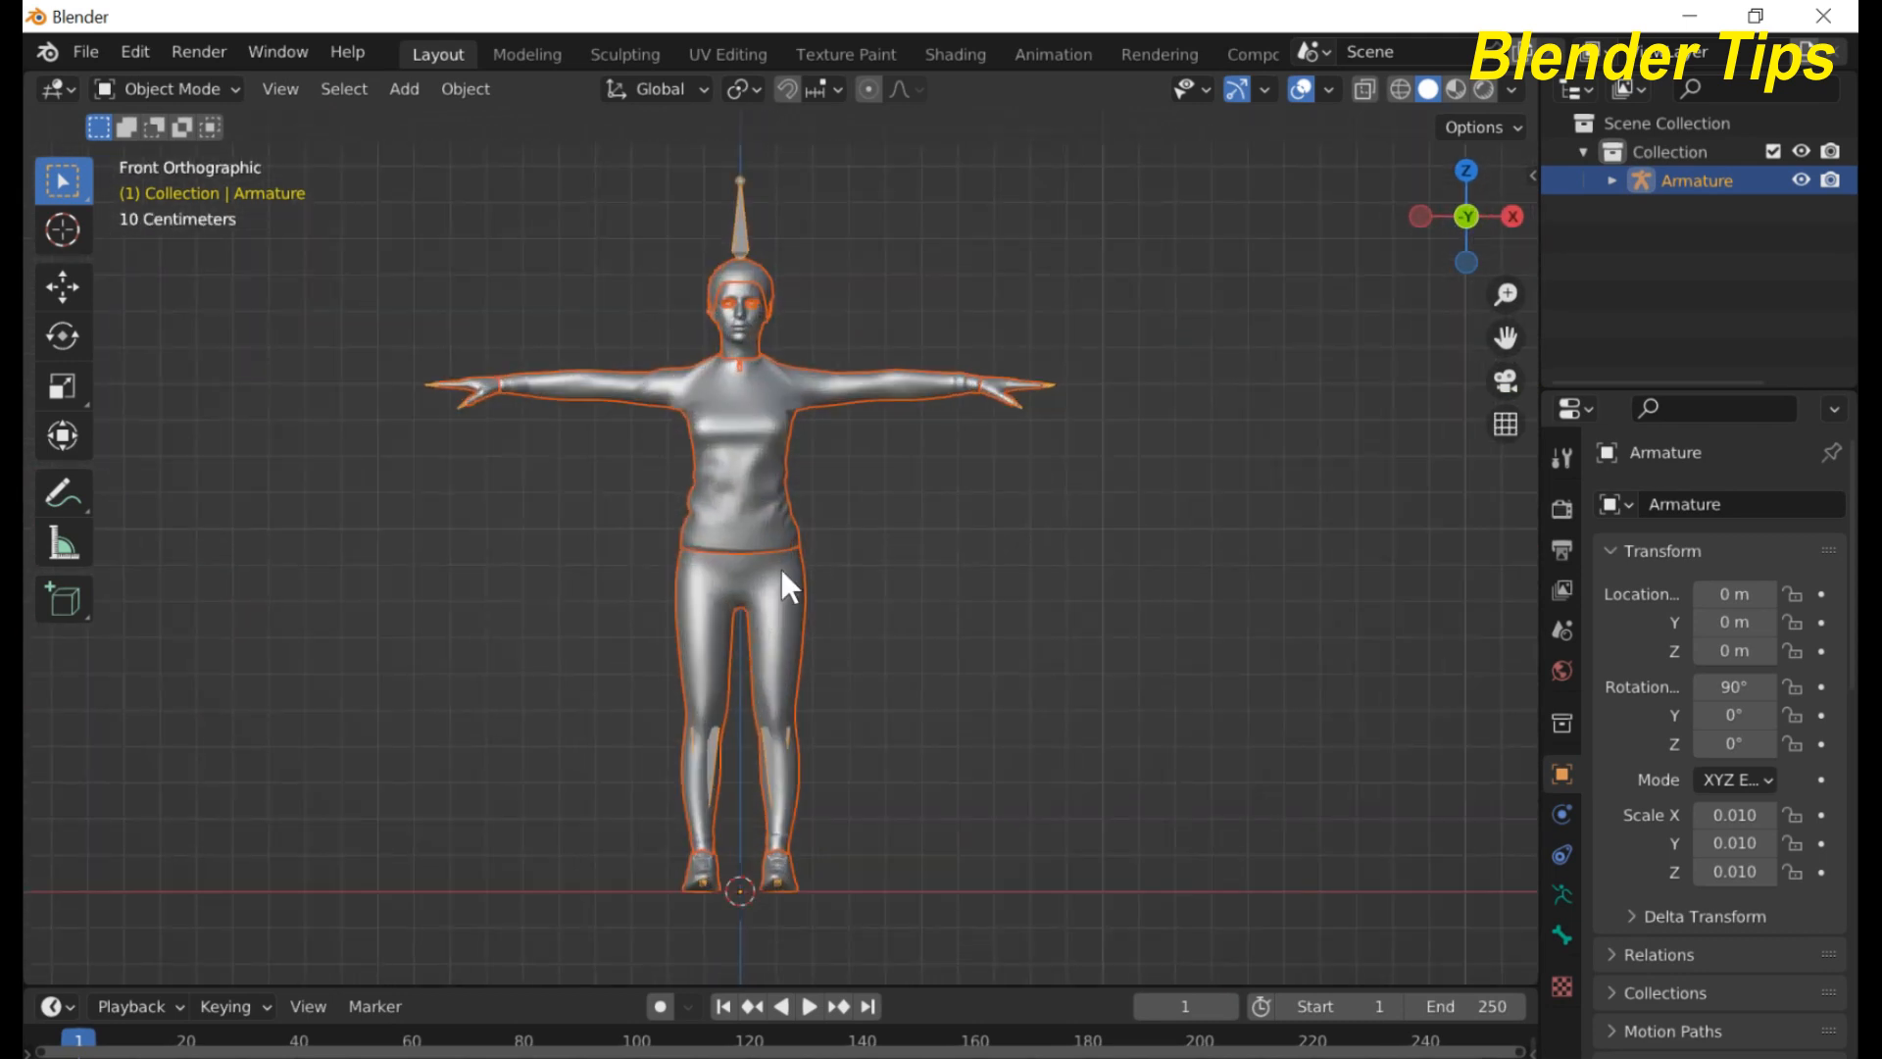
pyautogui.scroll(-1, 910, 461)
pyautogui.click(761, 270)
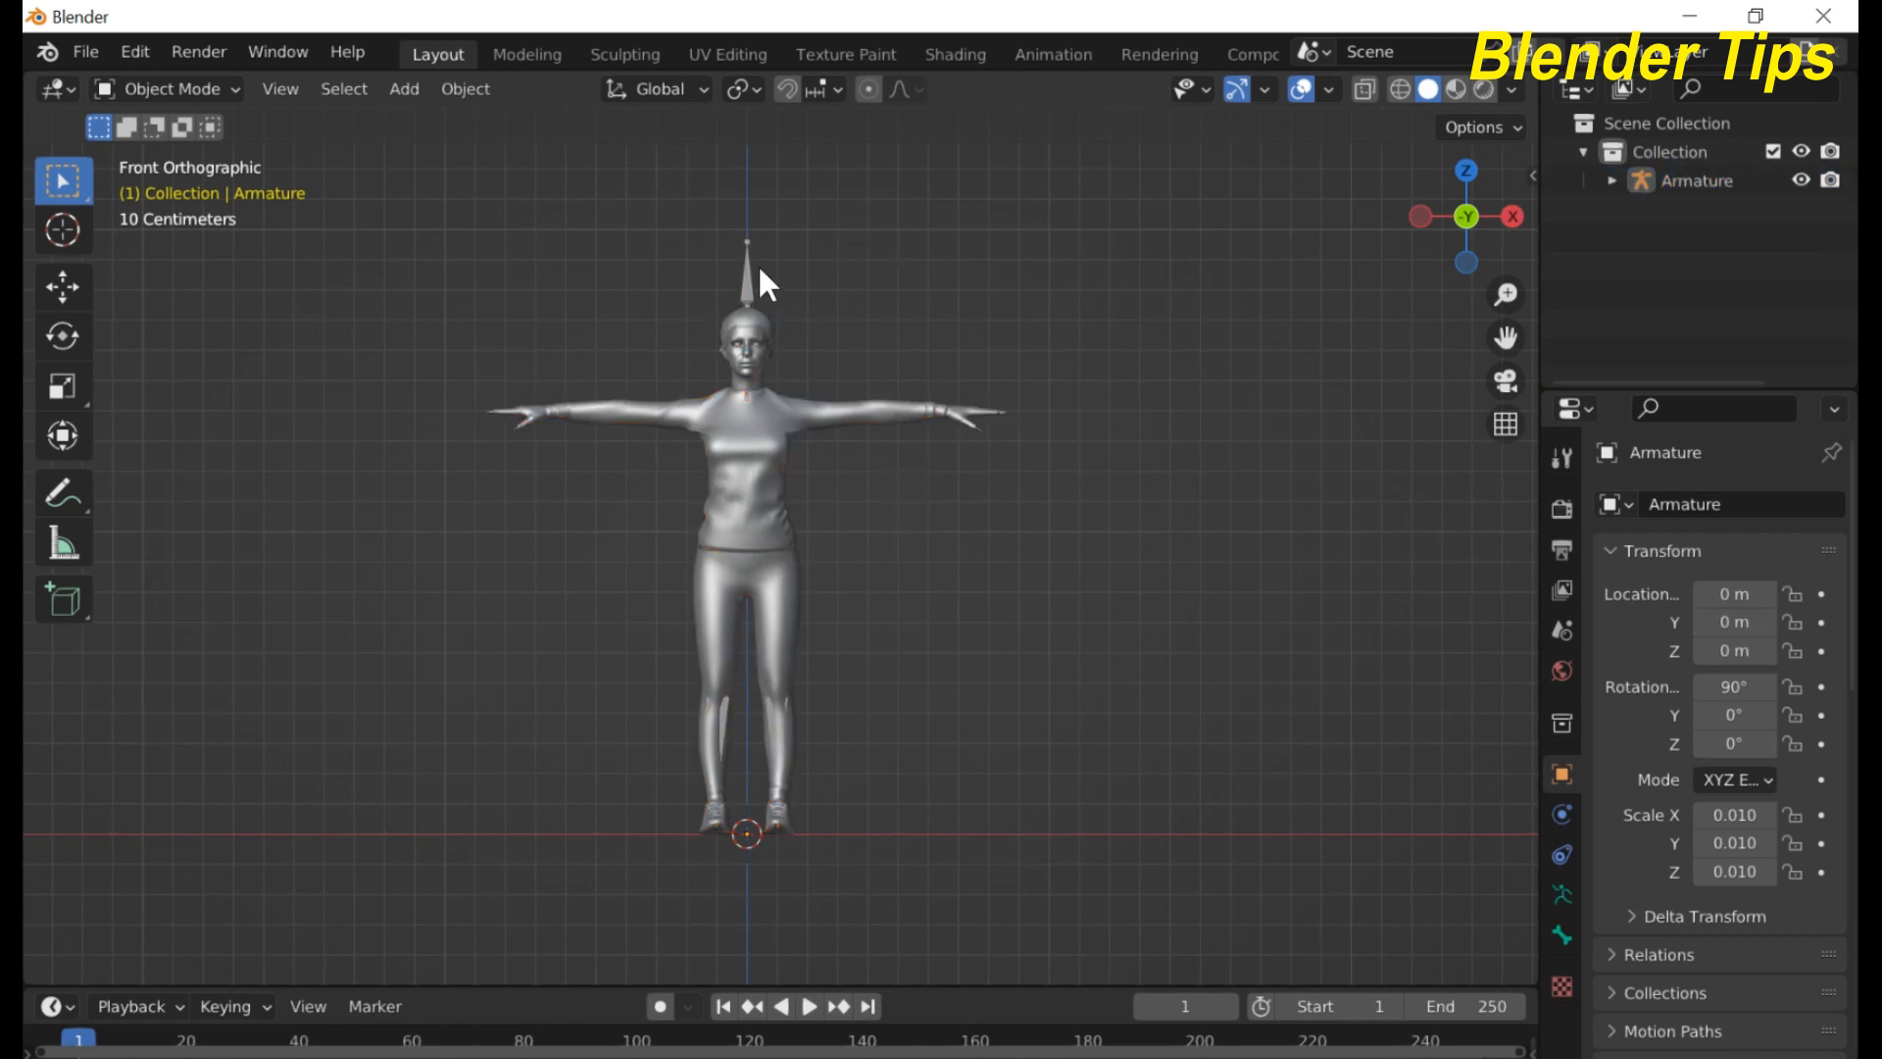
pyautogui.click(751, 270)
pyautogui.scroll(2, 907, 388)
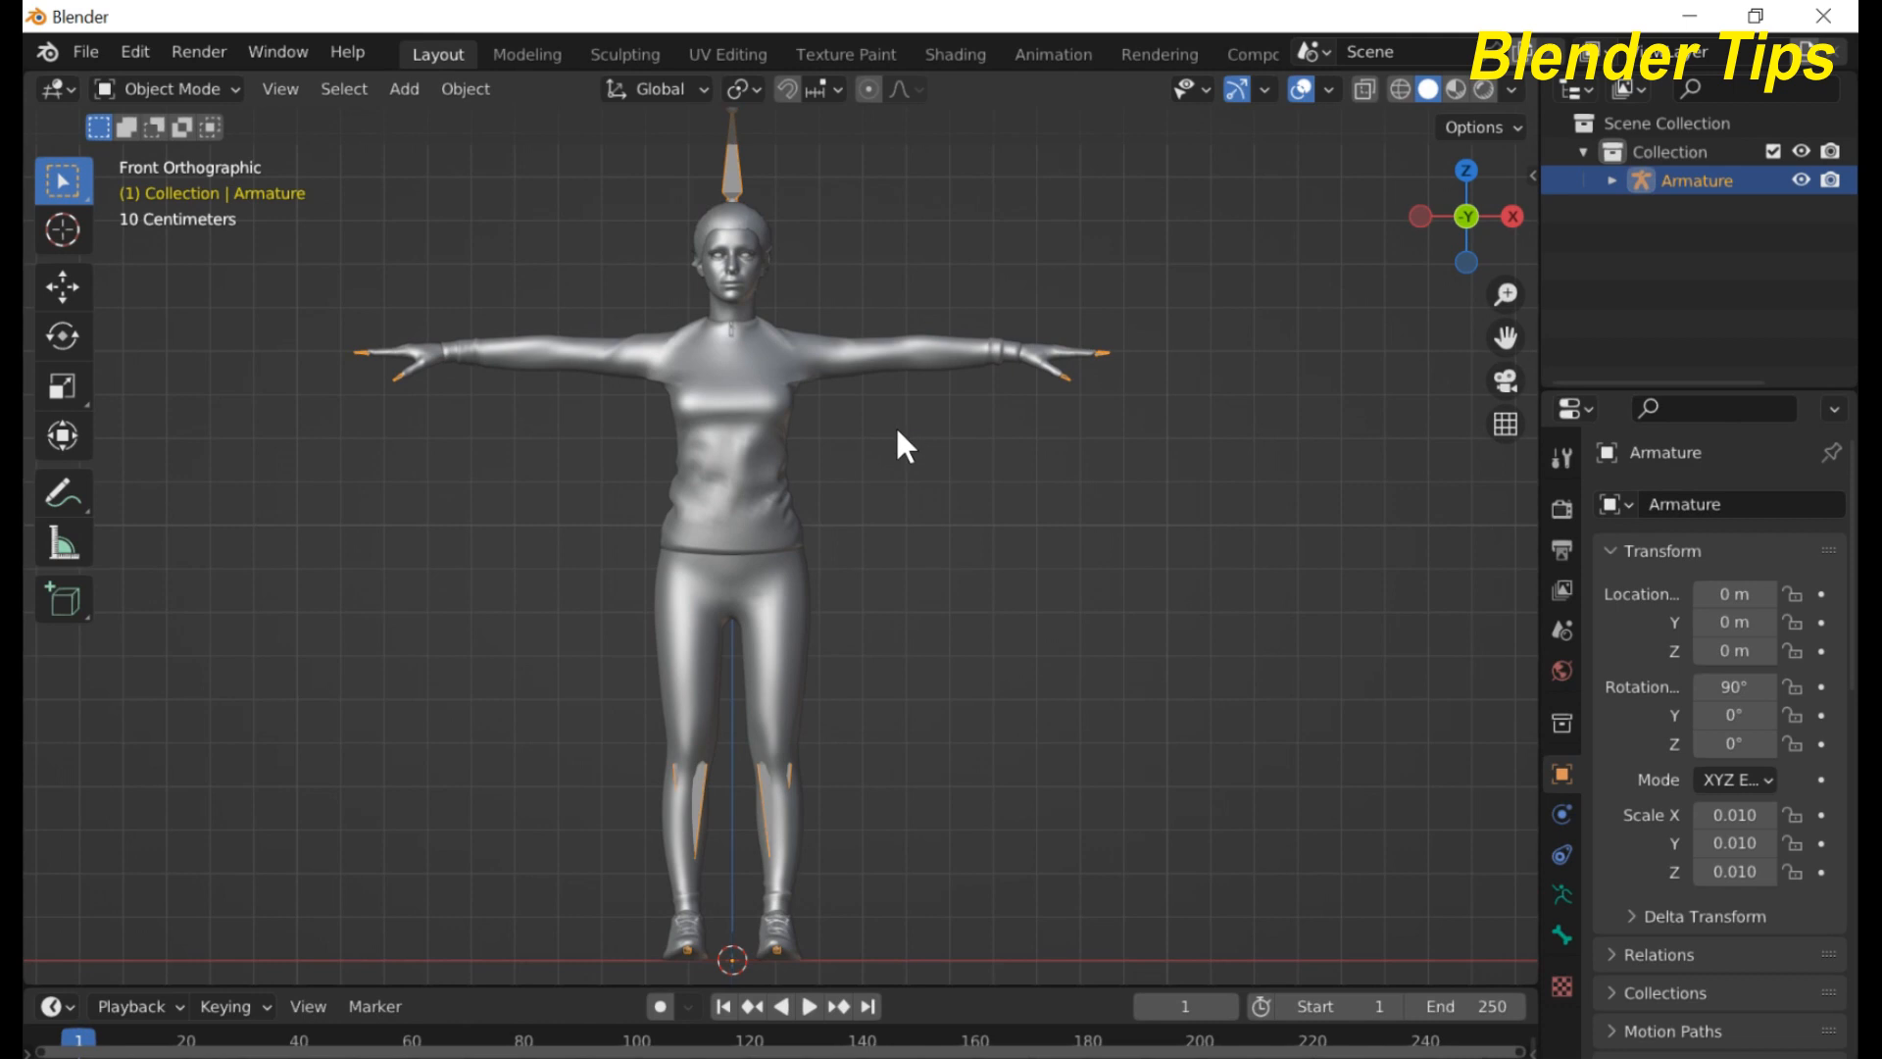
pyautogui.scroll(-1, 897, 430)
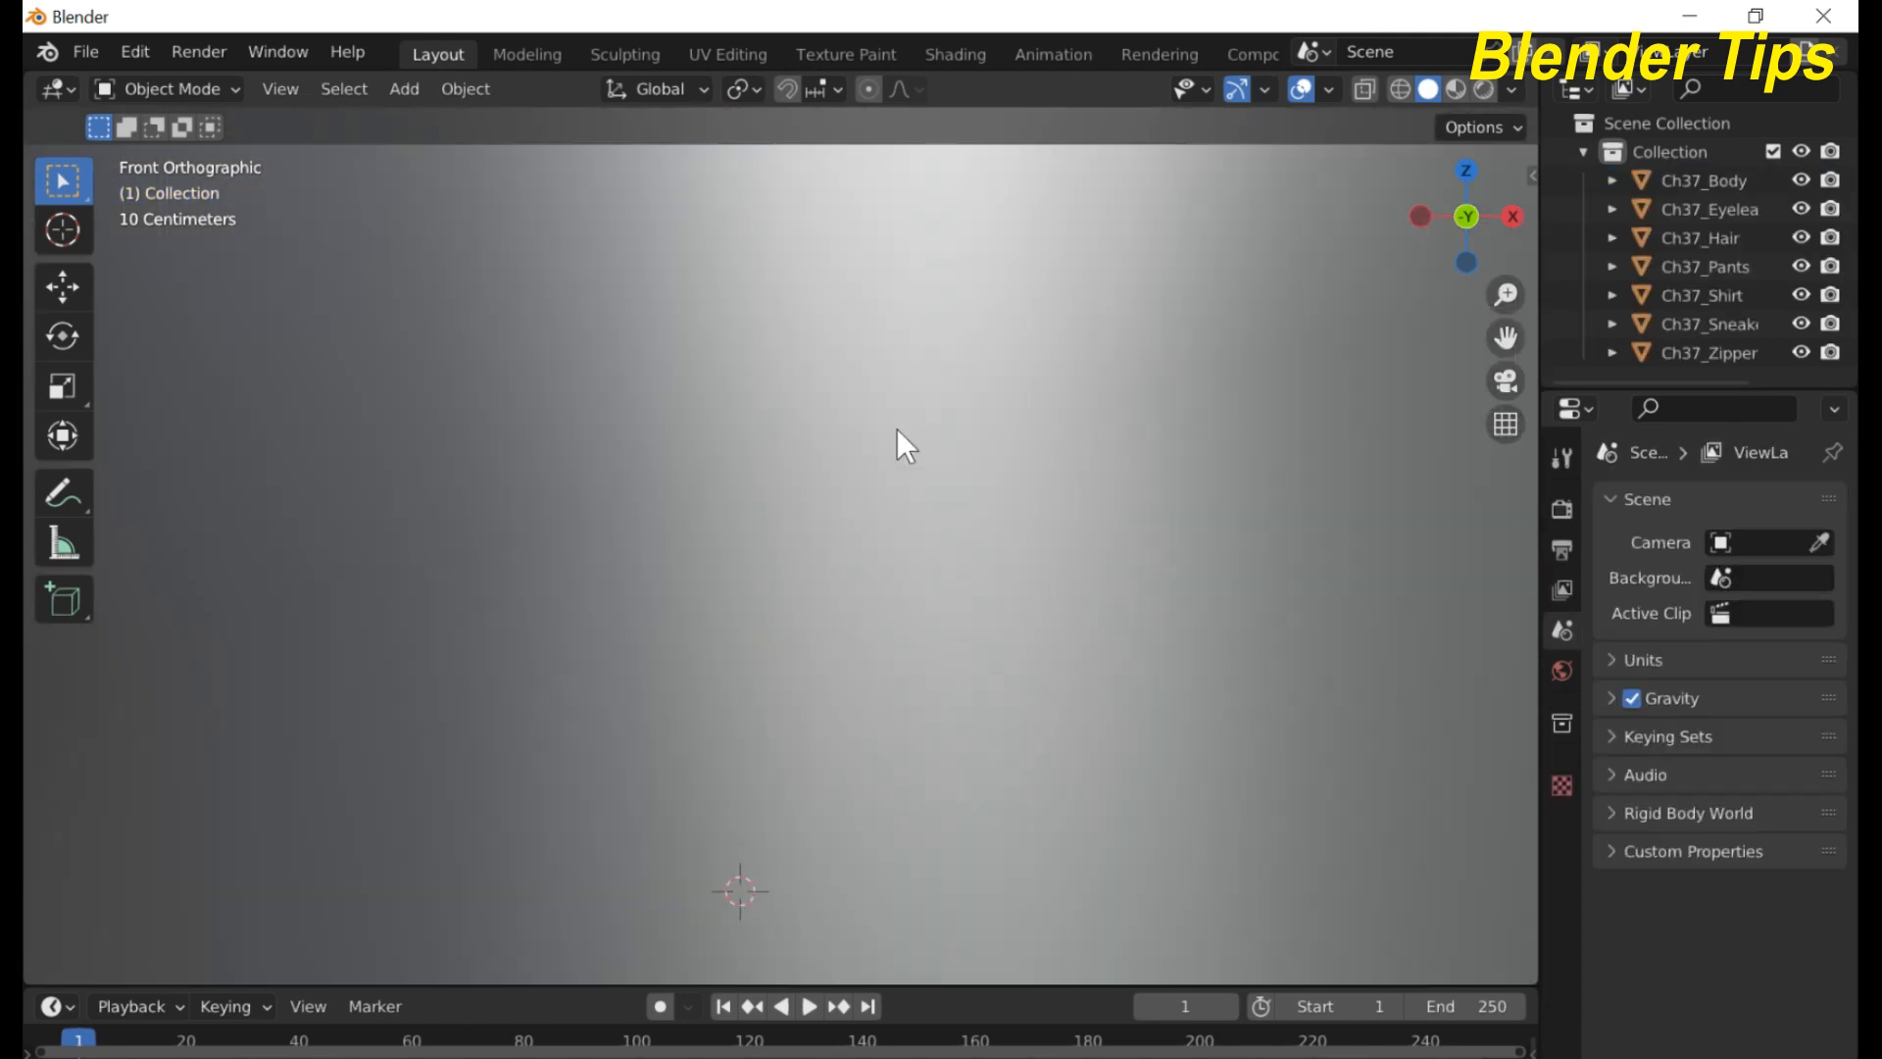
# - Select all the character meshes and rotate them 90° around the global X axis
pyautogui.scroll(-10, 897, 427)
pyautogui.scroll(-6, 900, 500)
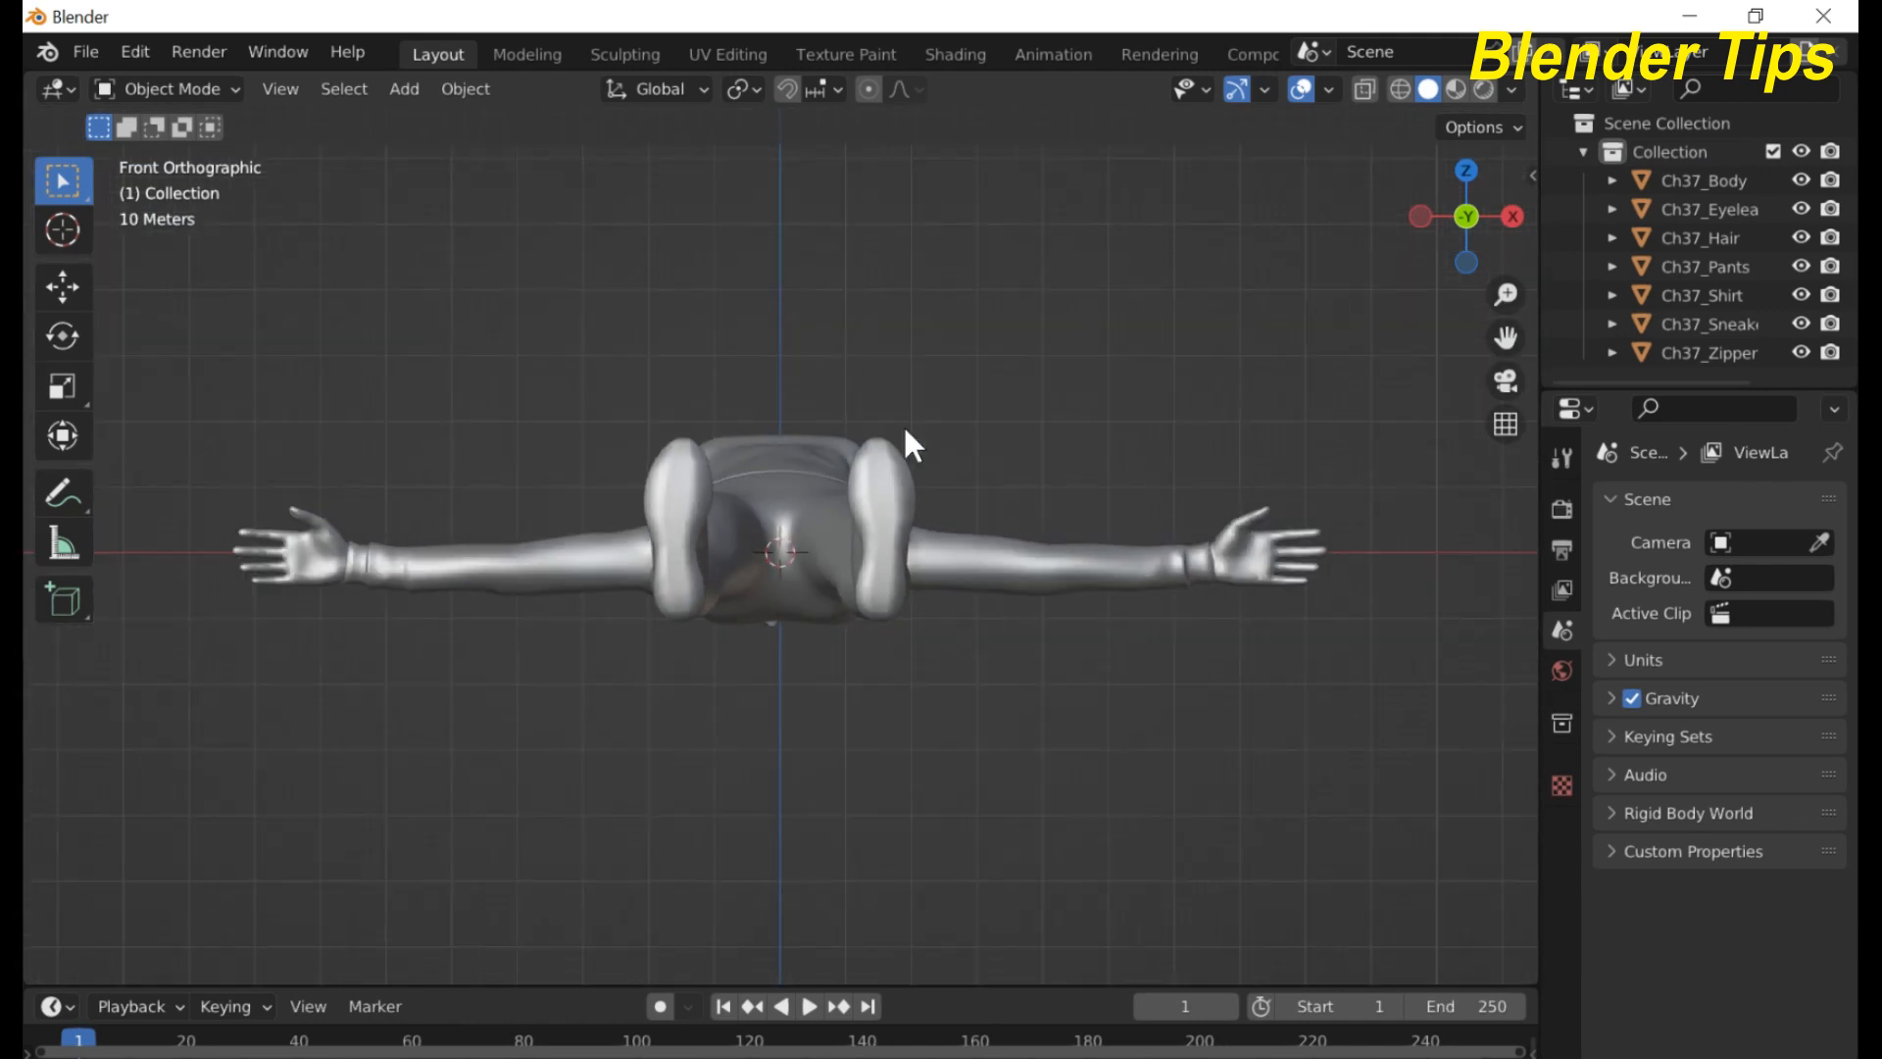
pyautogui.scroll(3, 902, 427)
pyautogui.scroll(-2, 901, 450)
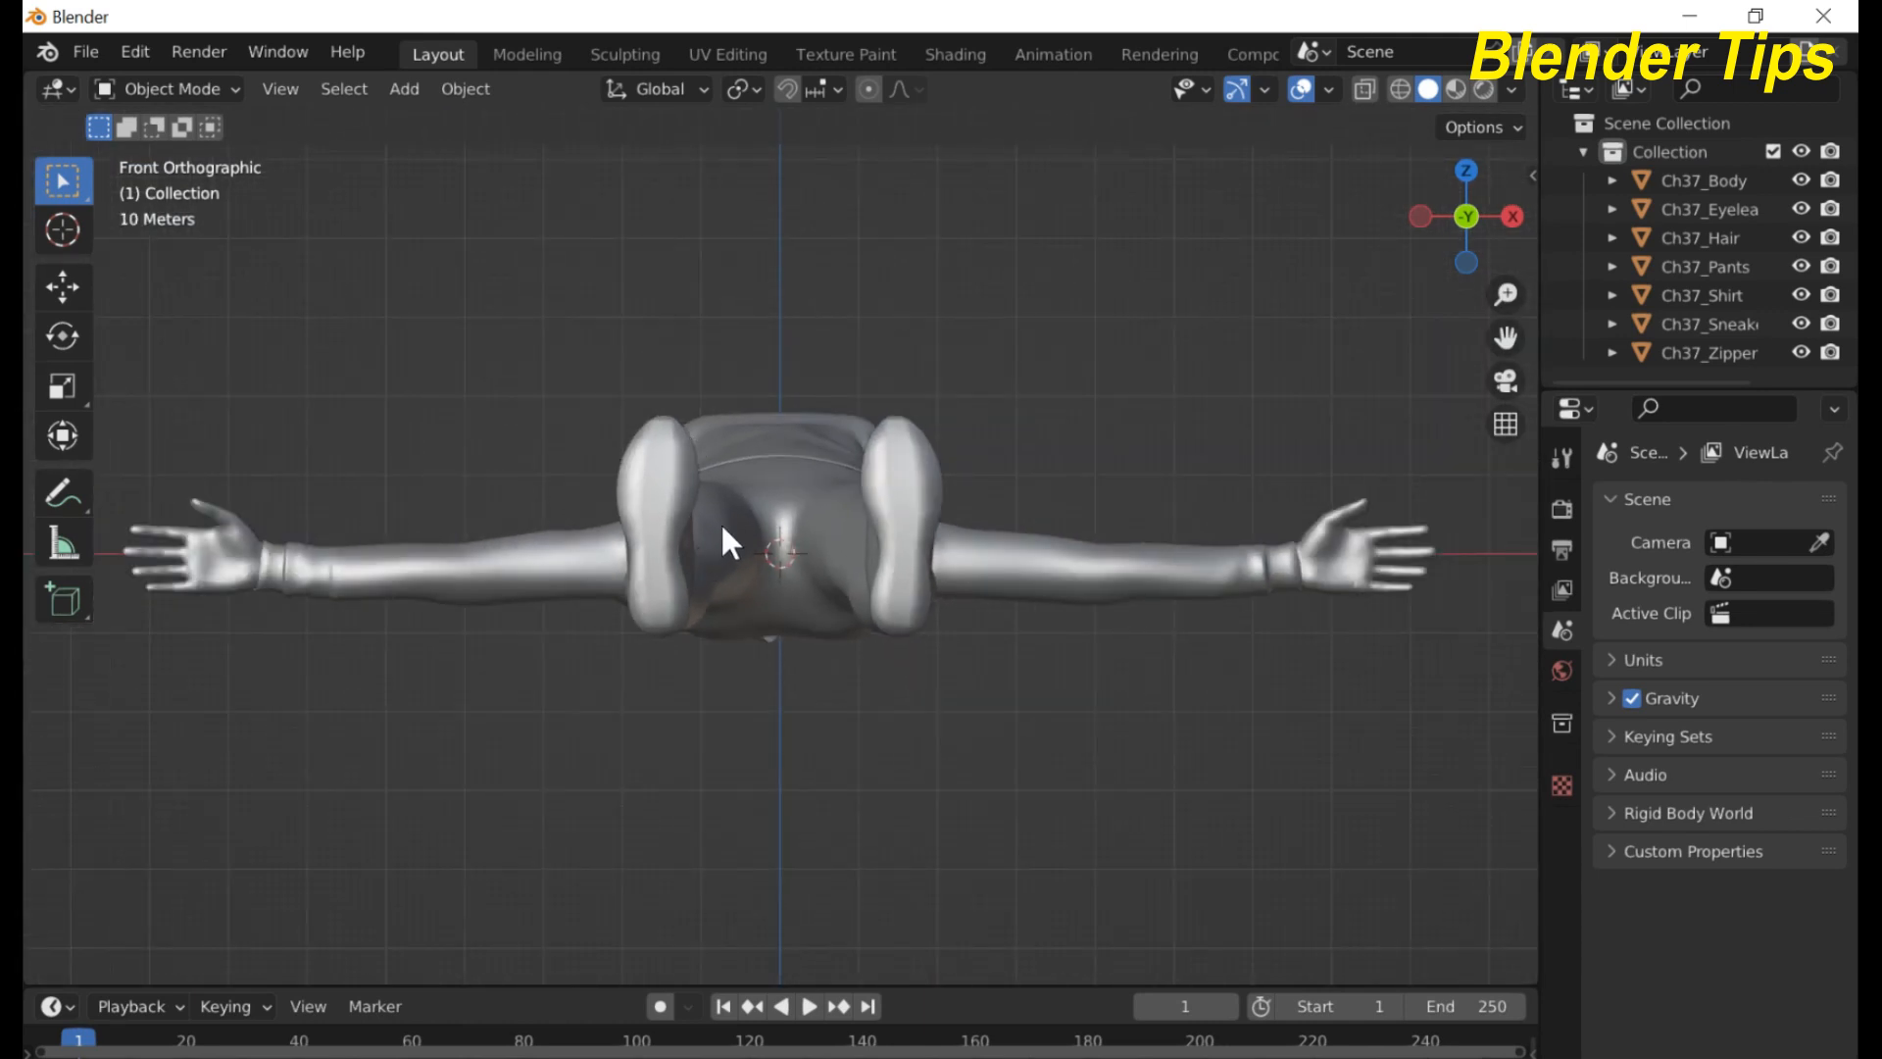
pyautogui.press('a')
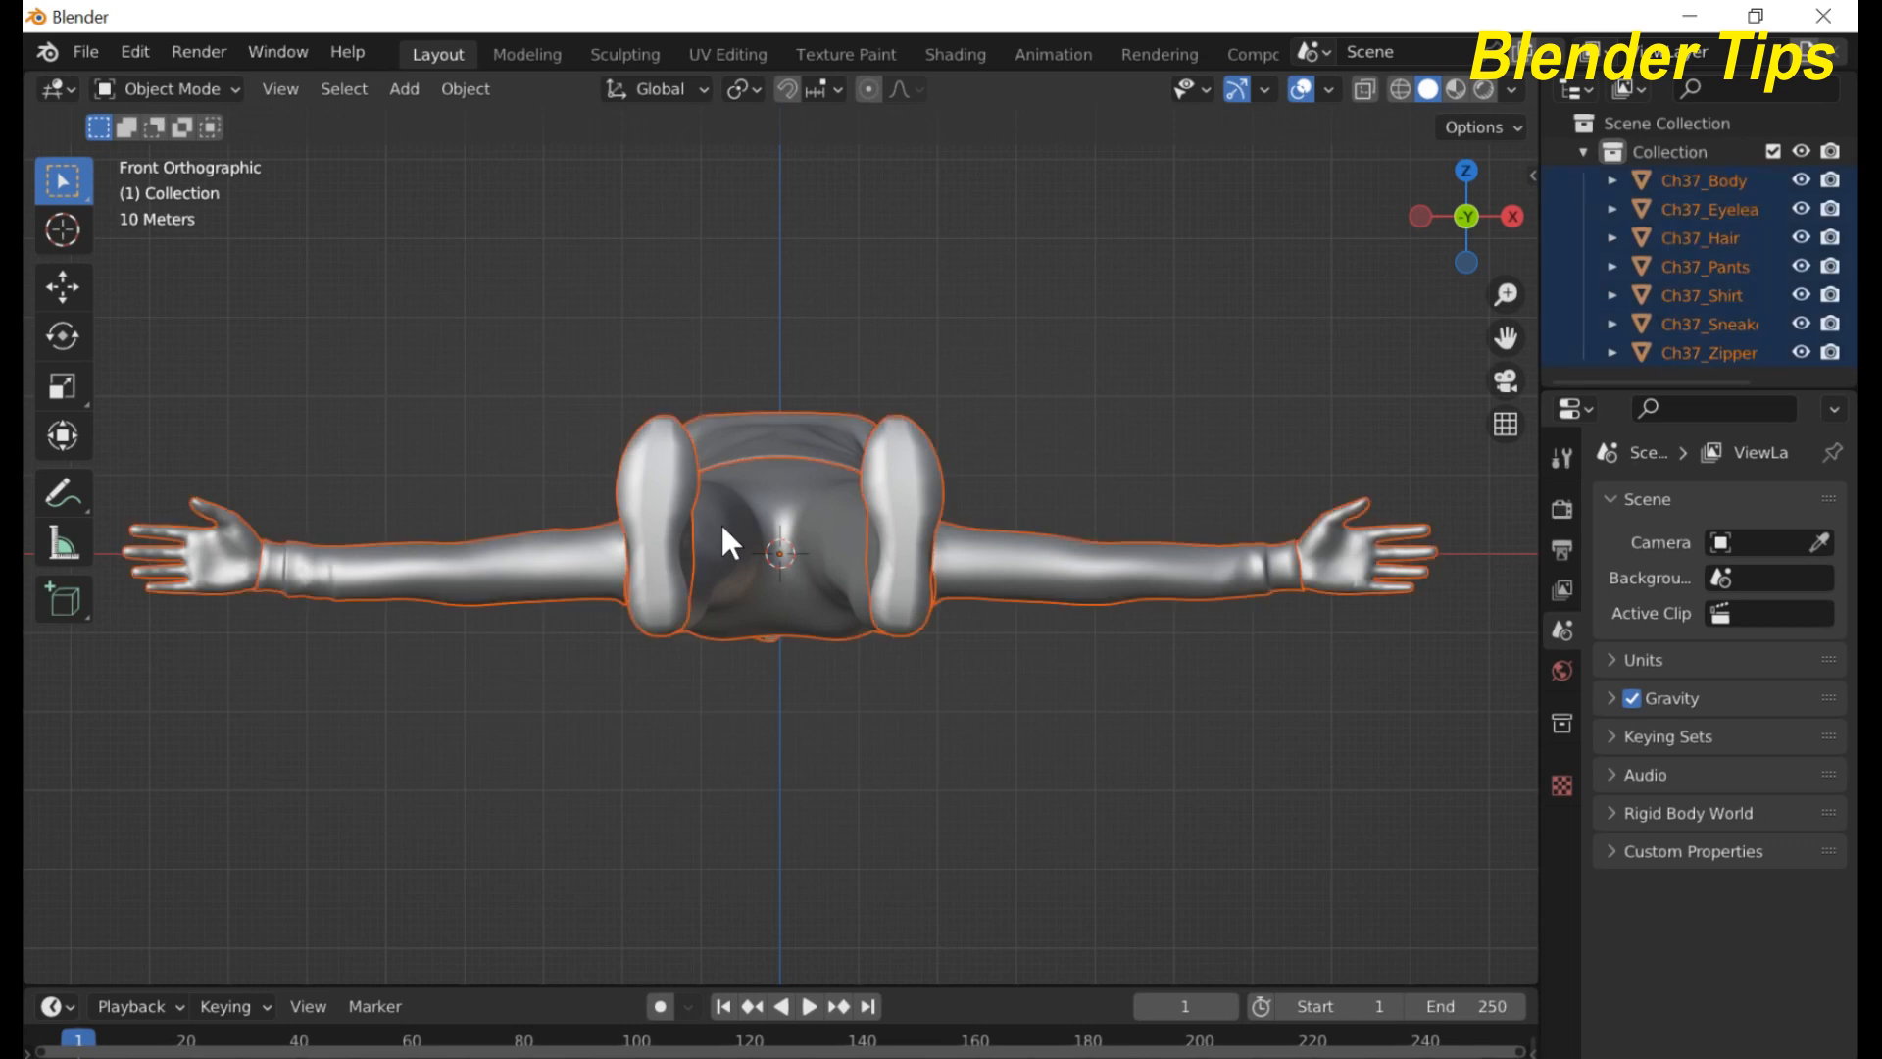
pyautogui.write('rx')
pyautogui.write('90')
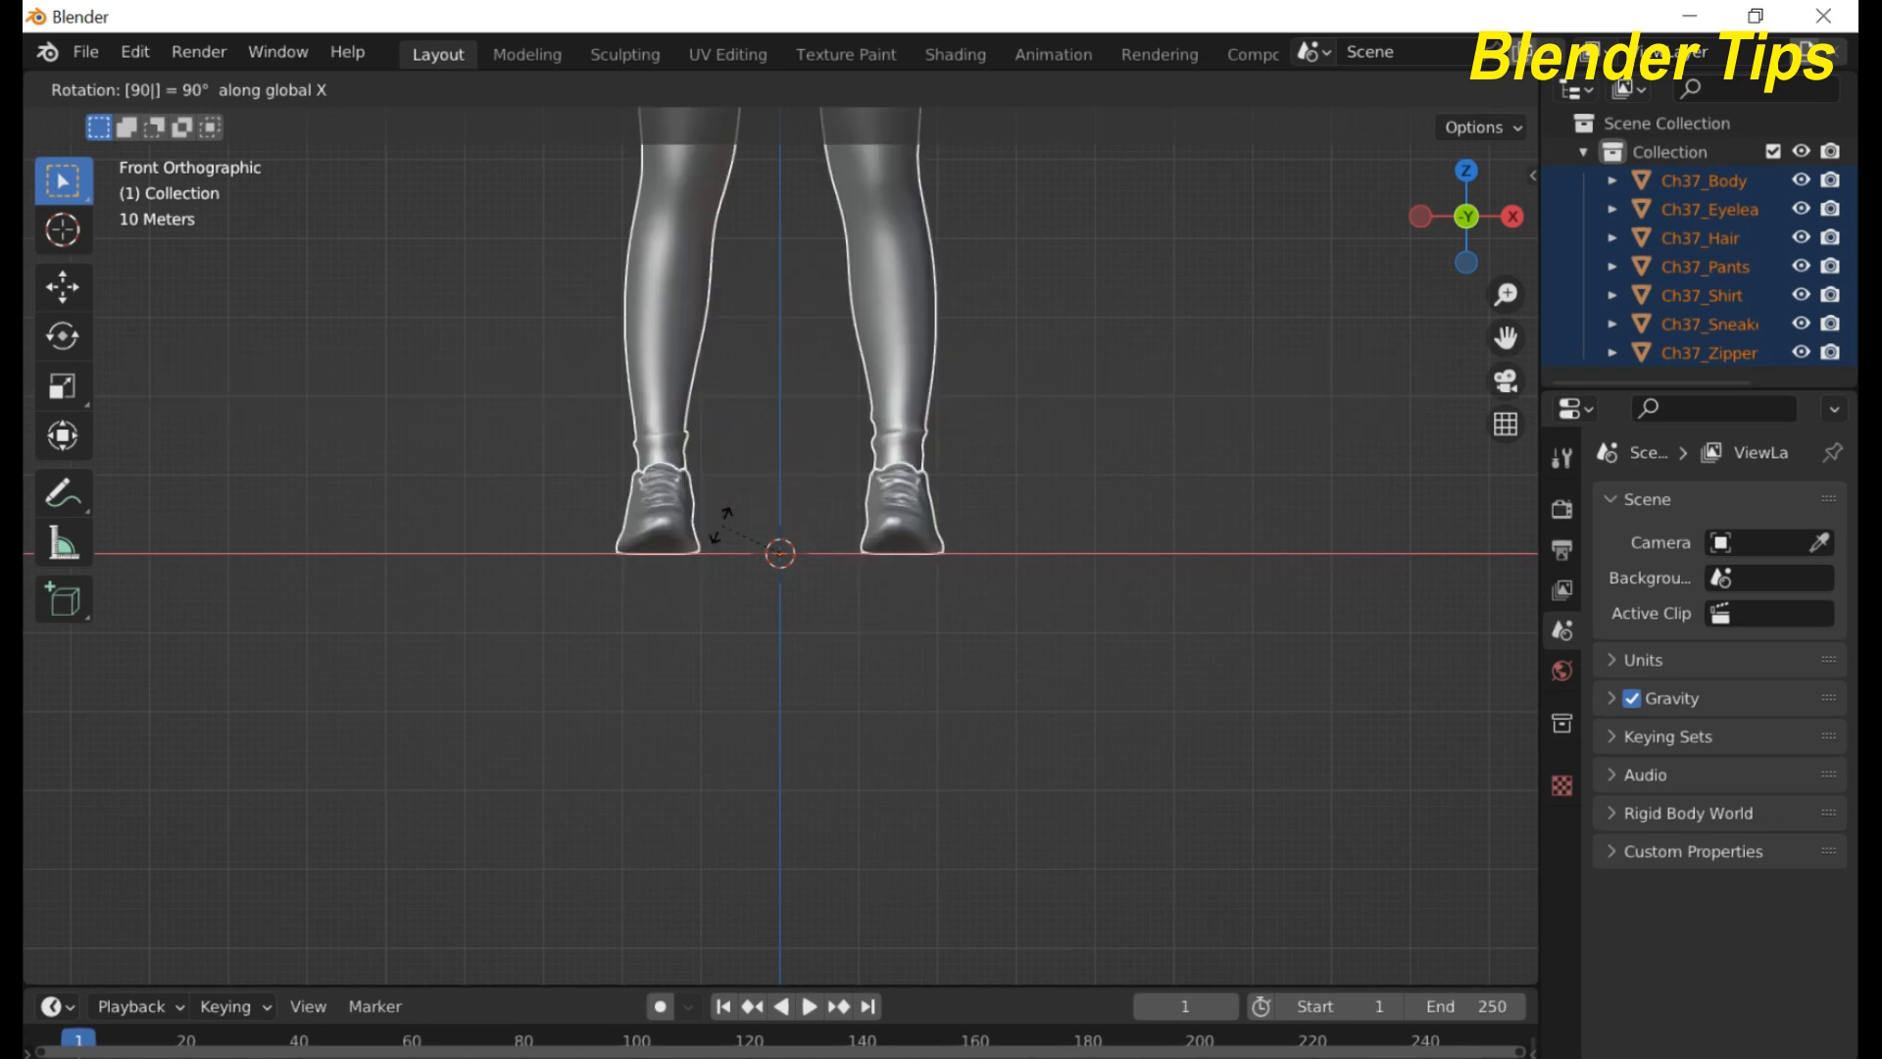
pyautogui.press('Return')
# - Show the whole character in front orthographic view with Material Preview shading
pyautogui.scroll(-3, 771, 470)
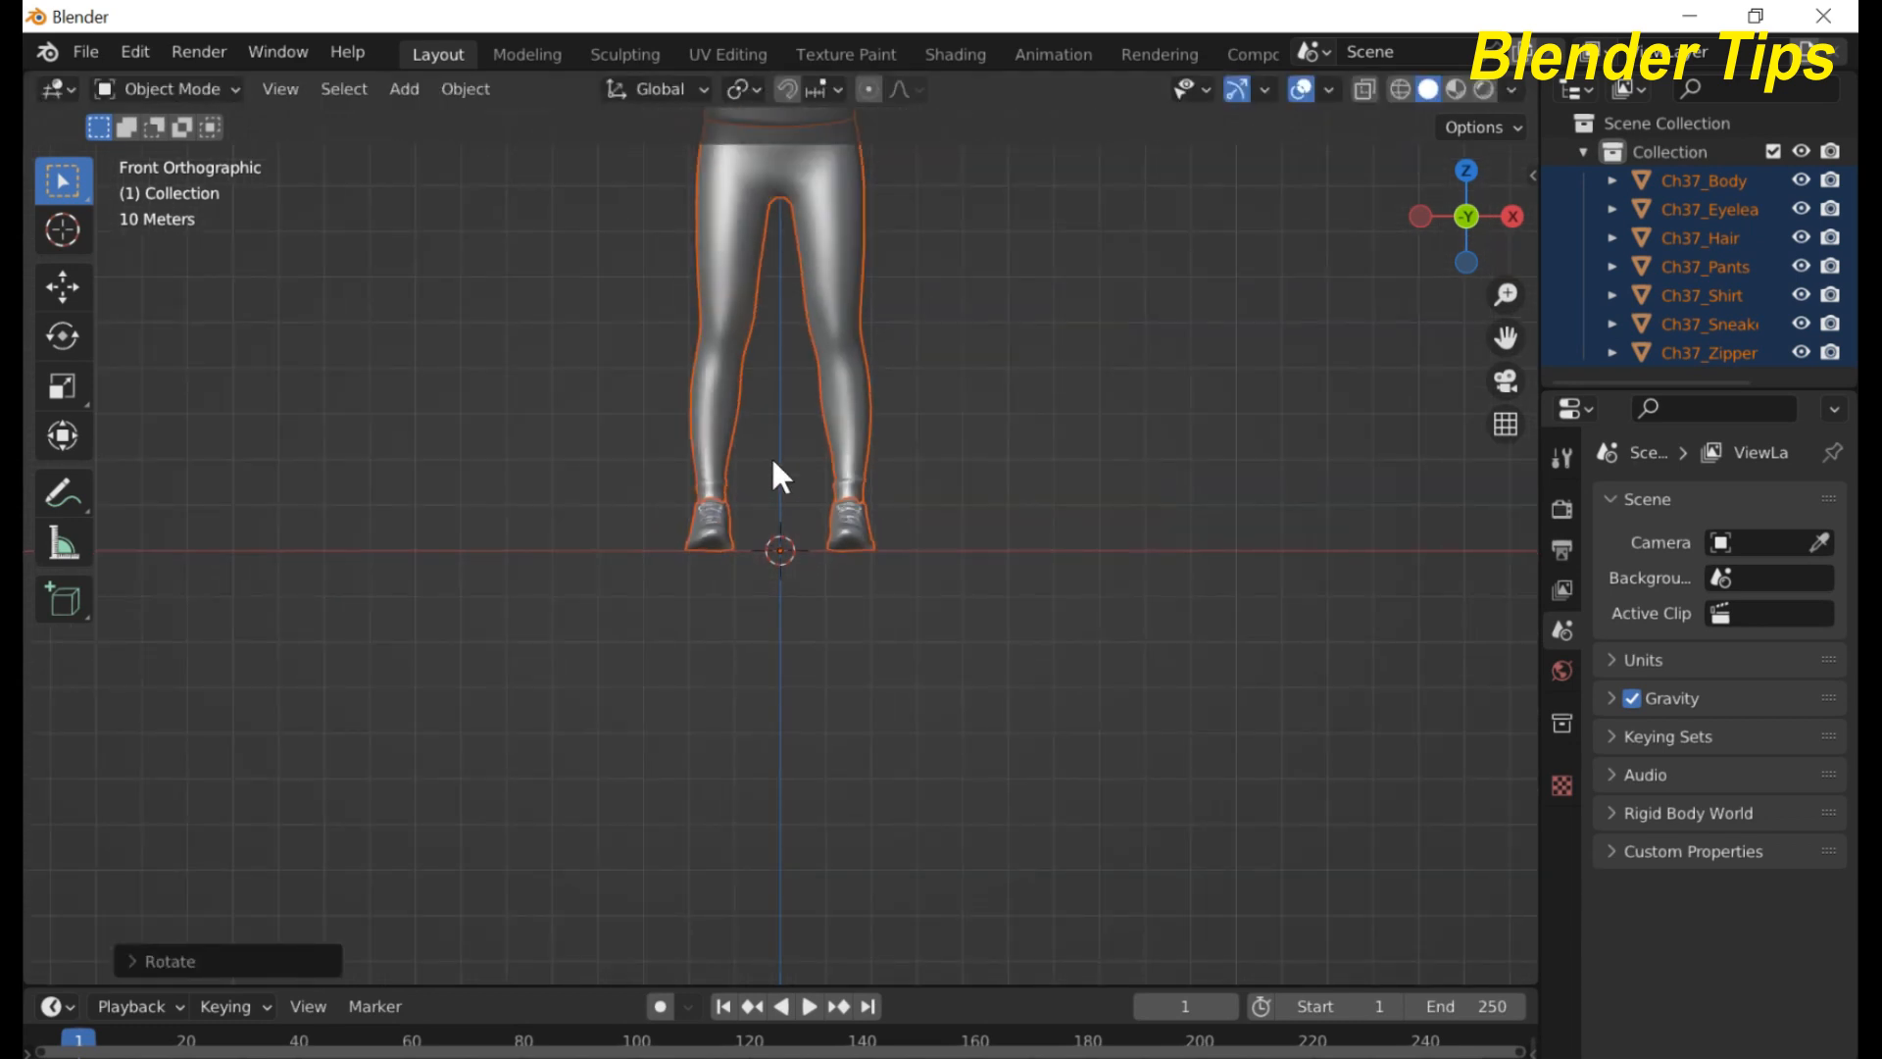
pyautogui.keyDown('shift'); pyautogui.moveTo(771, 458); pyautogui.dragTo(786, 829, button='middle'); pyautogui.keyUp('shift')
pyautogui.scroll(2, 816, 769)
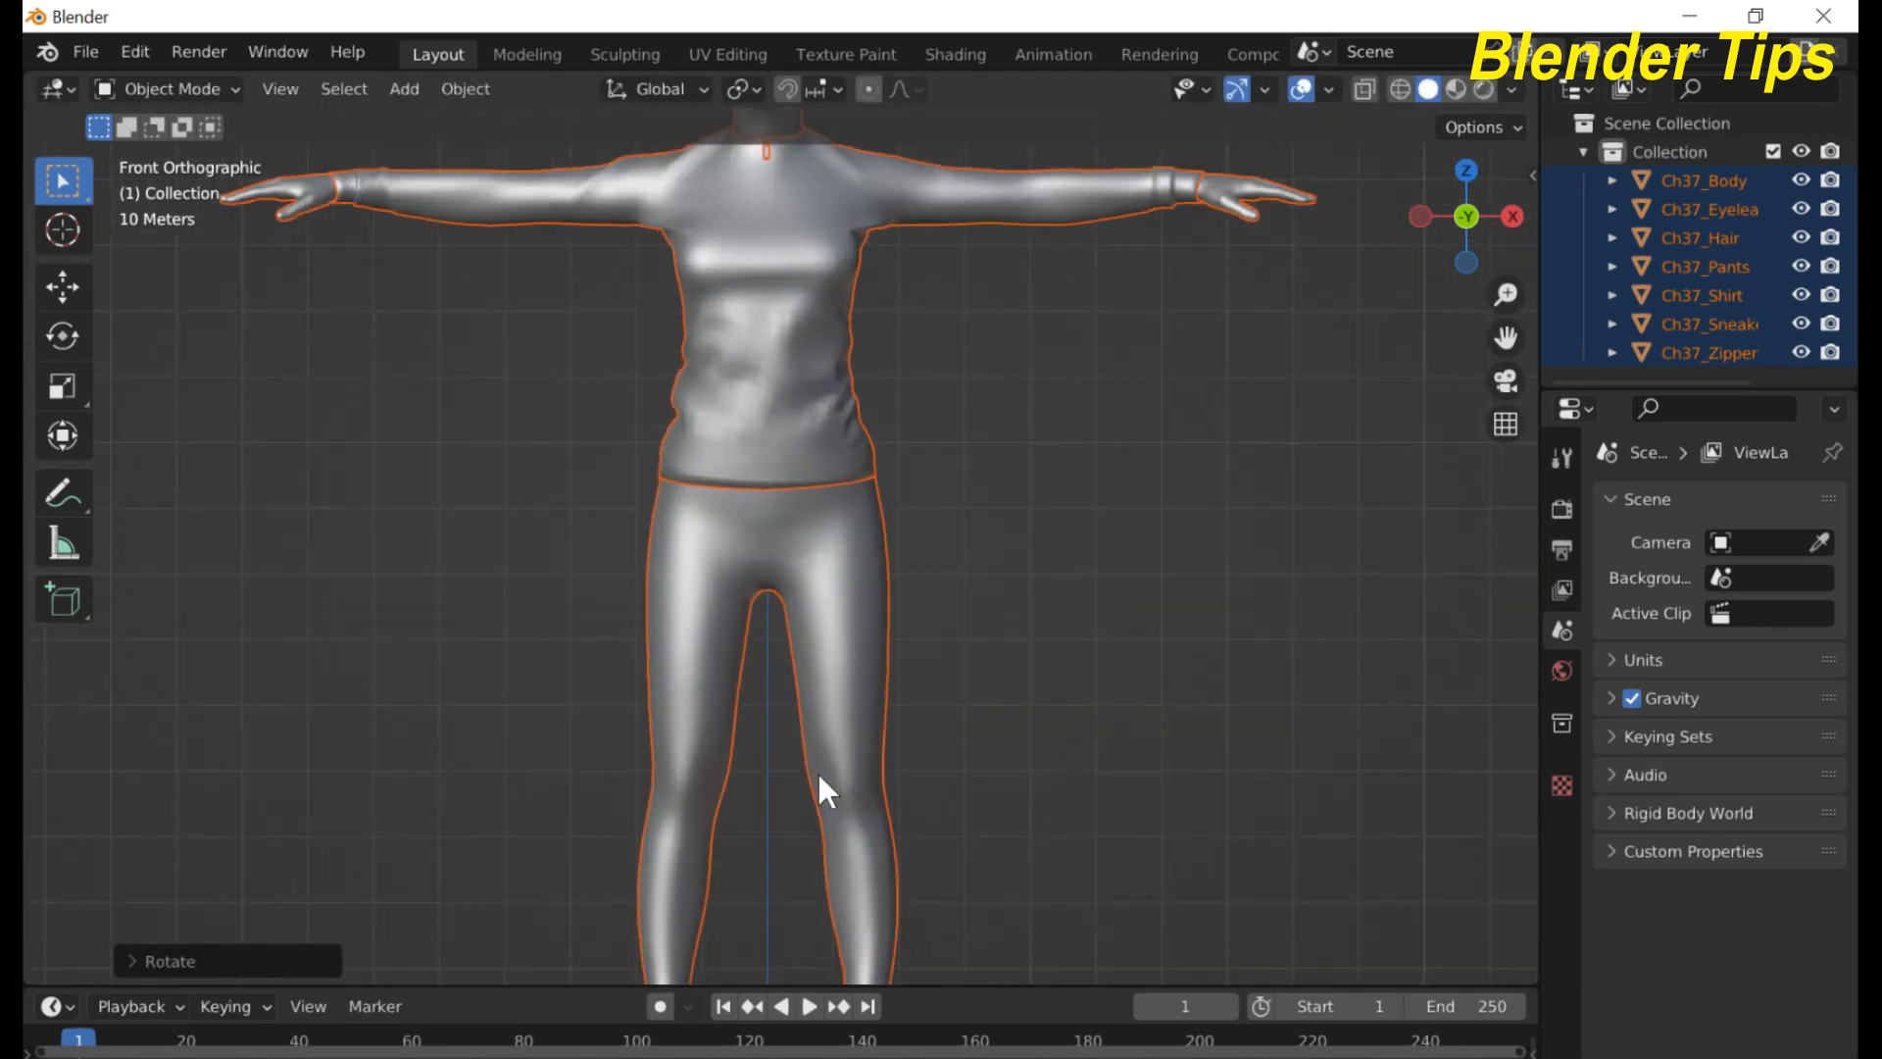
pyautogui.scroll(-2, 823, 769)
pyautogui.press('KP_5')
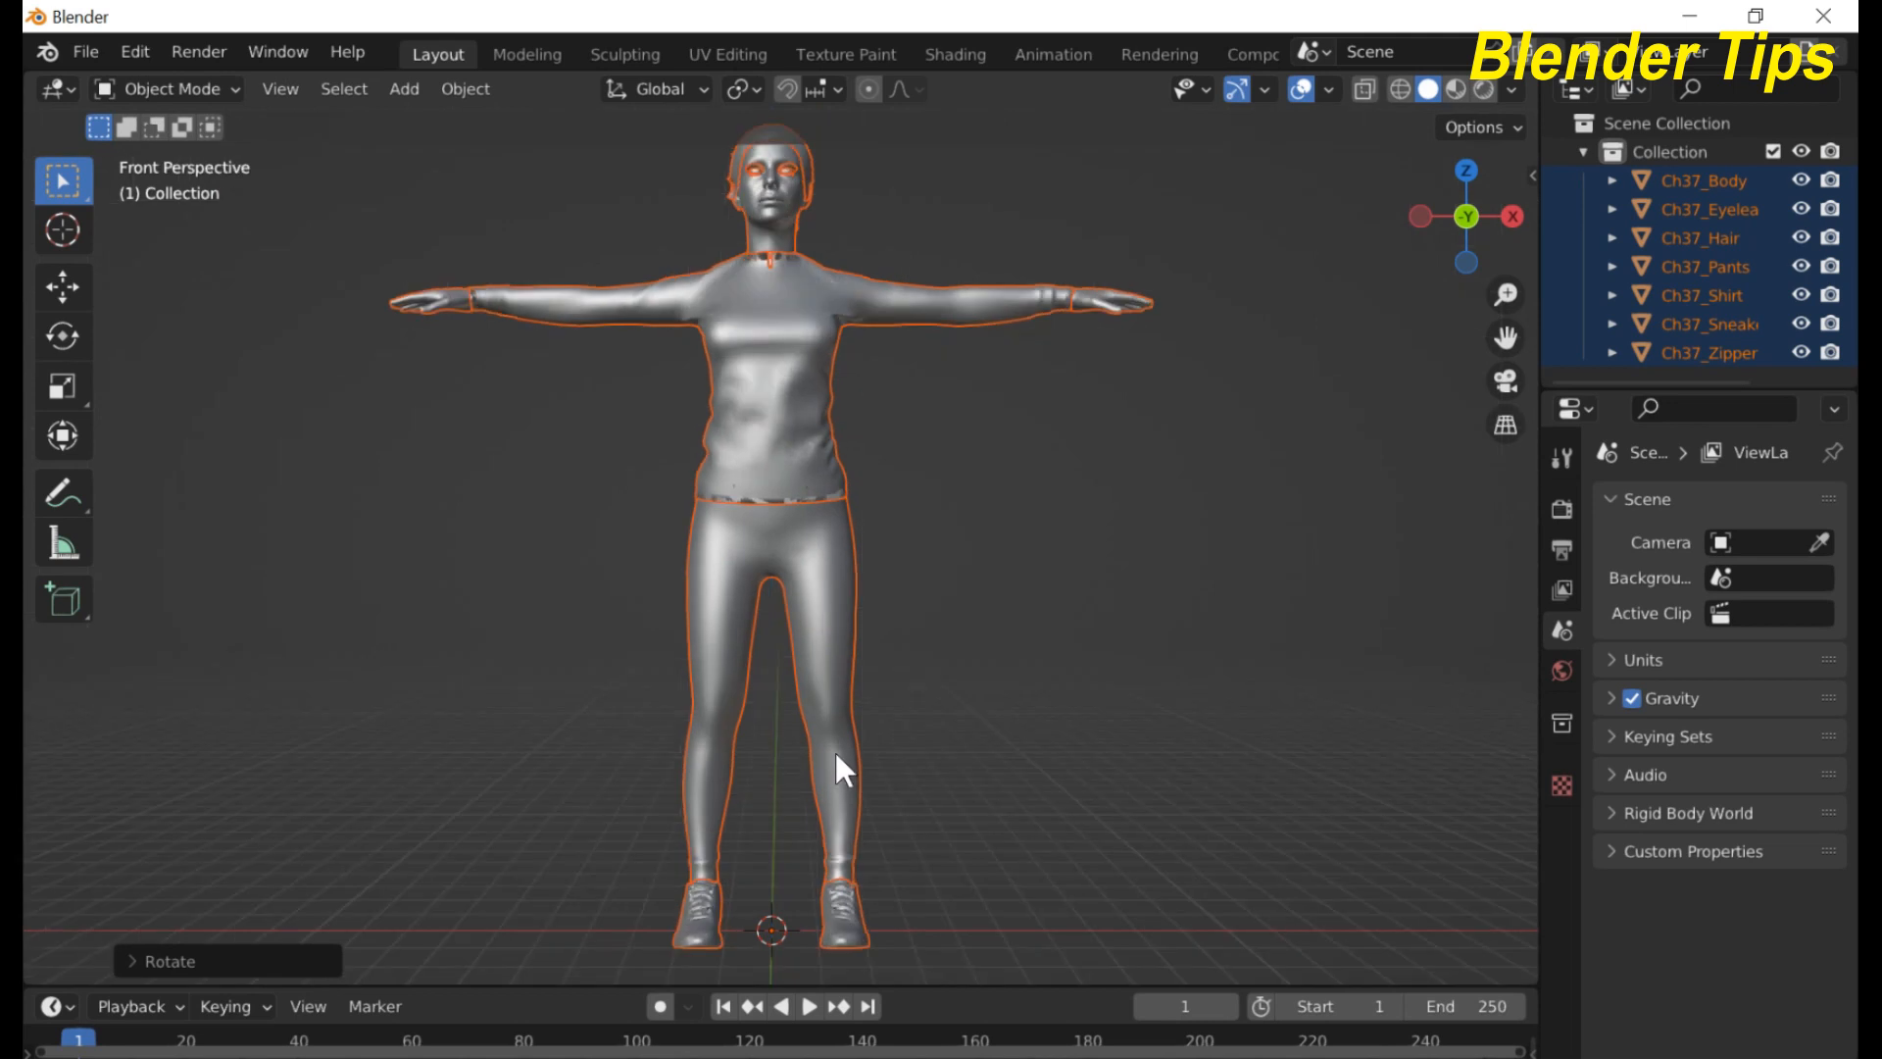
pyautogui.press('KP_5')
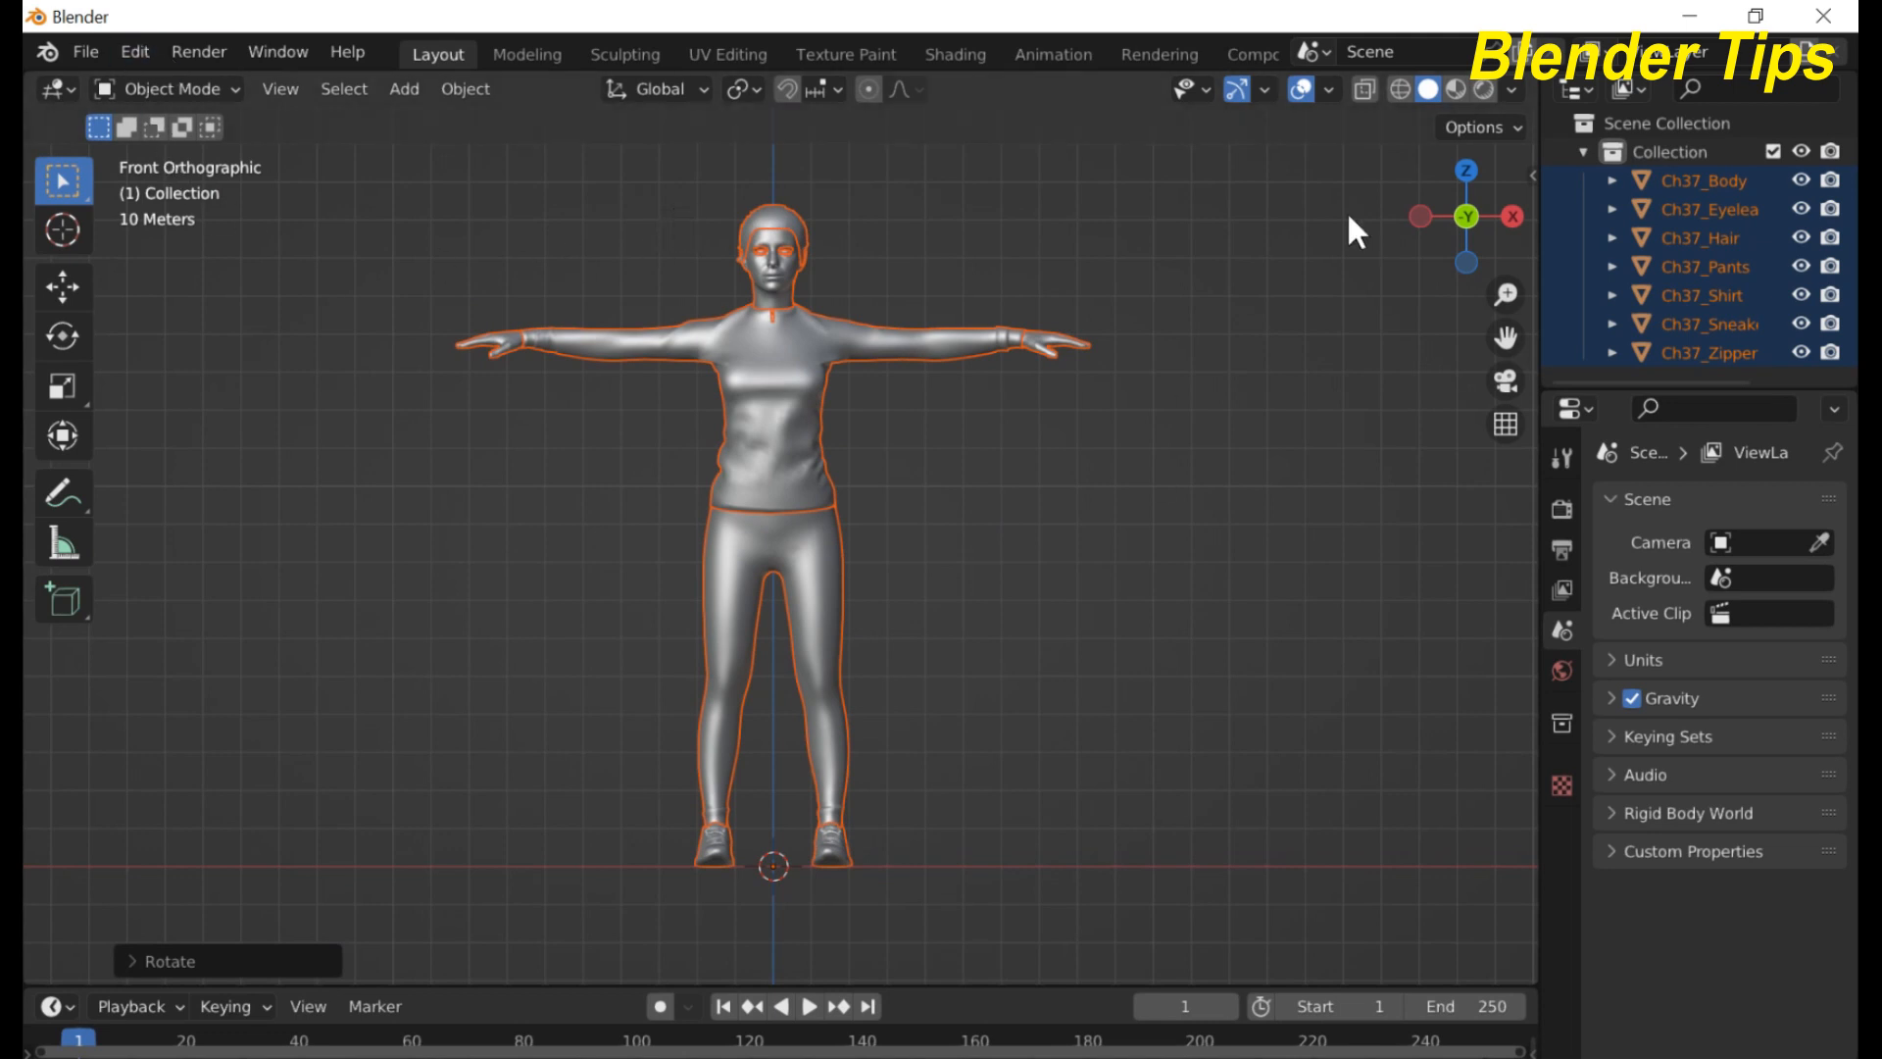
pyautogui.click(1456, 88)
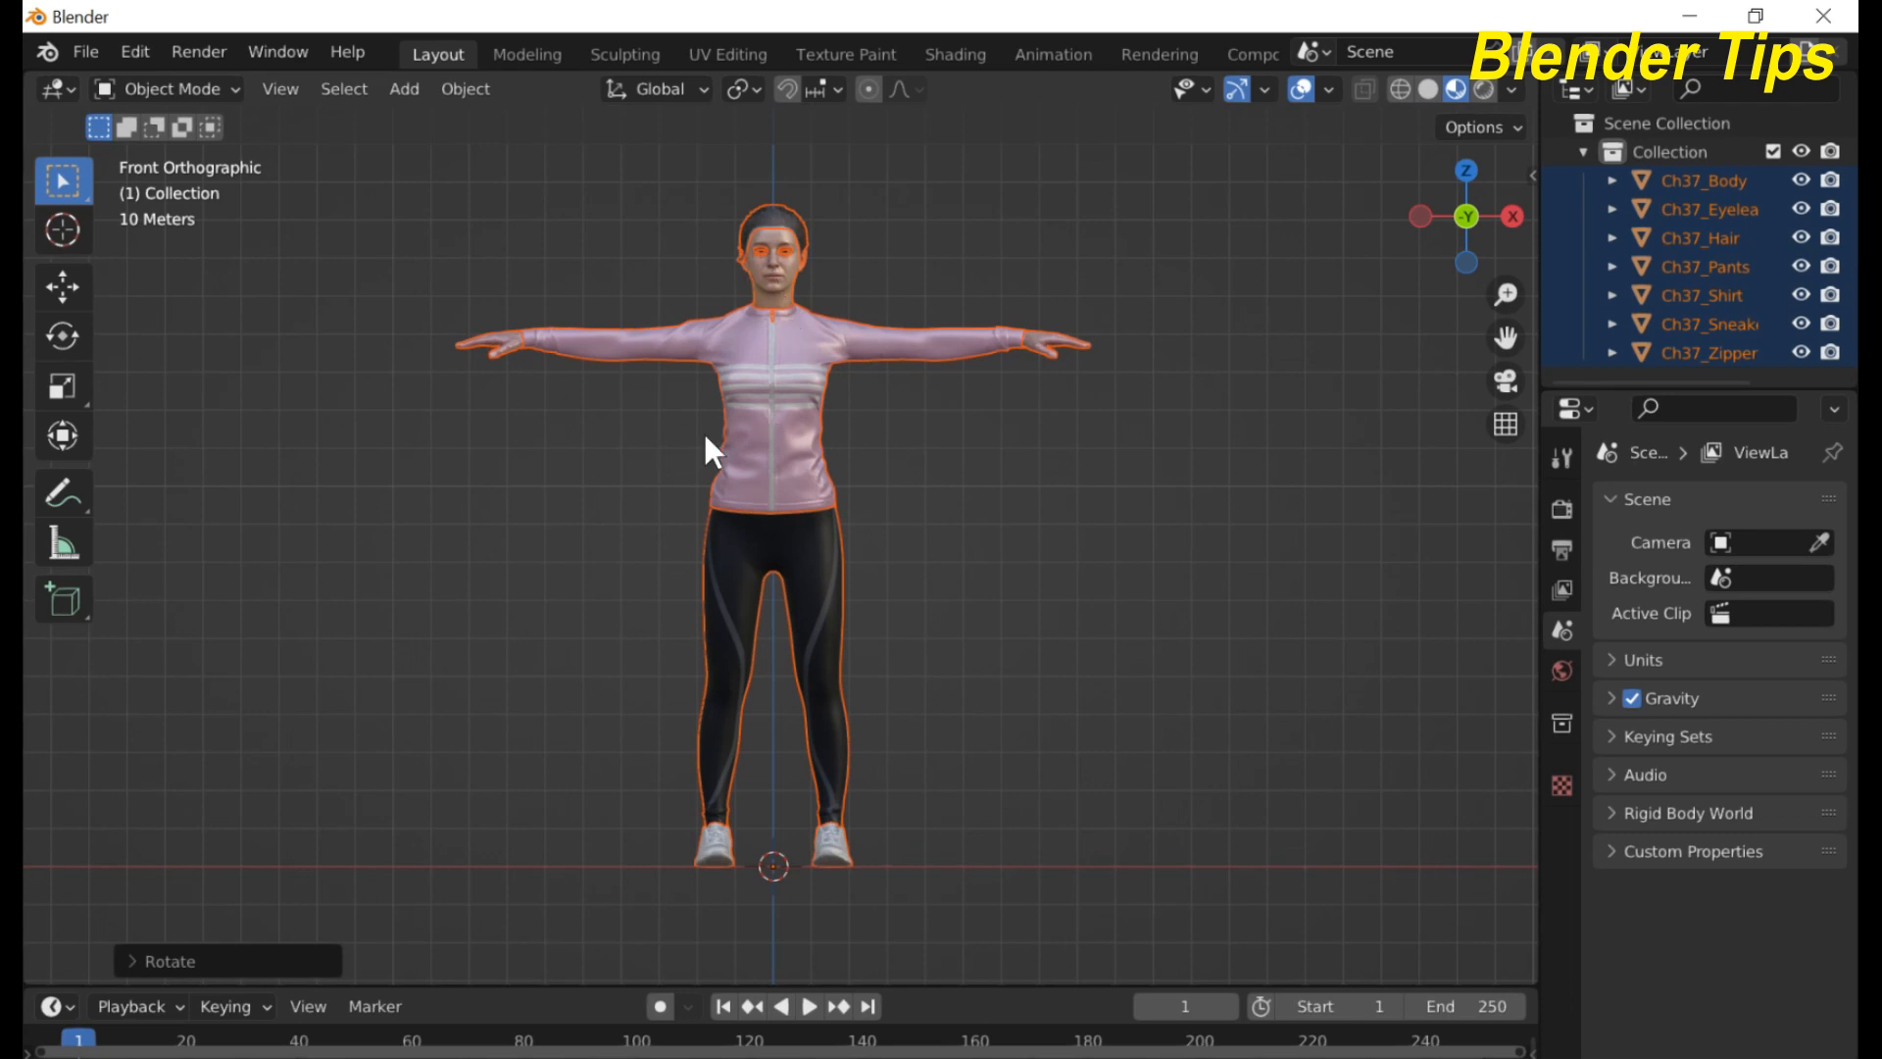
pyautogui.scroll(2, 702, 432)
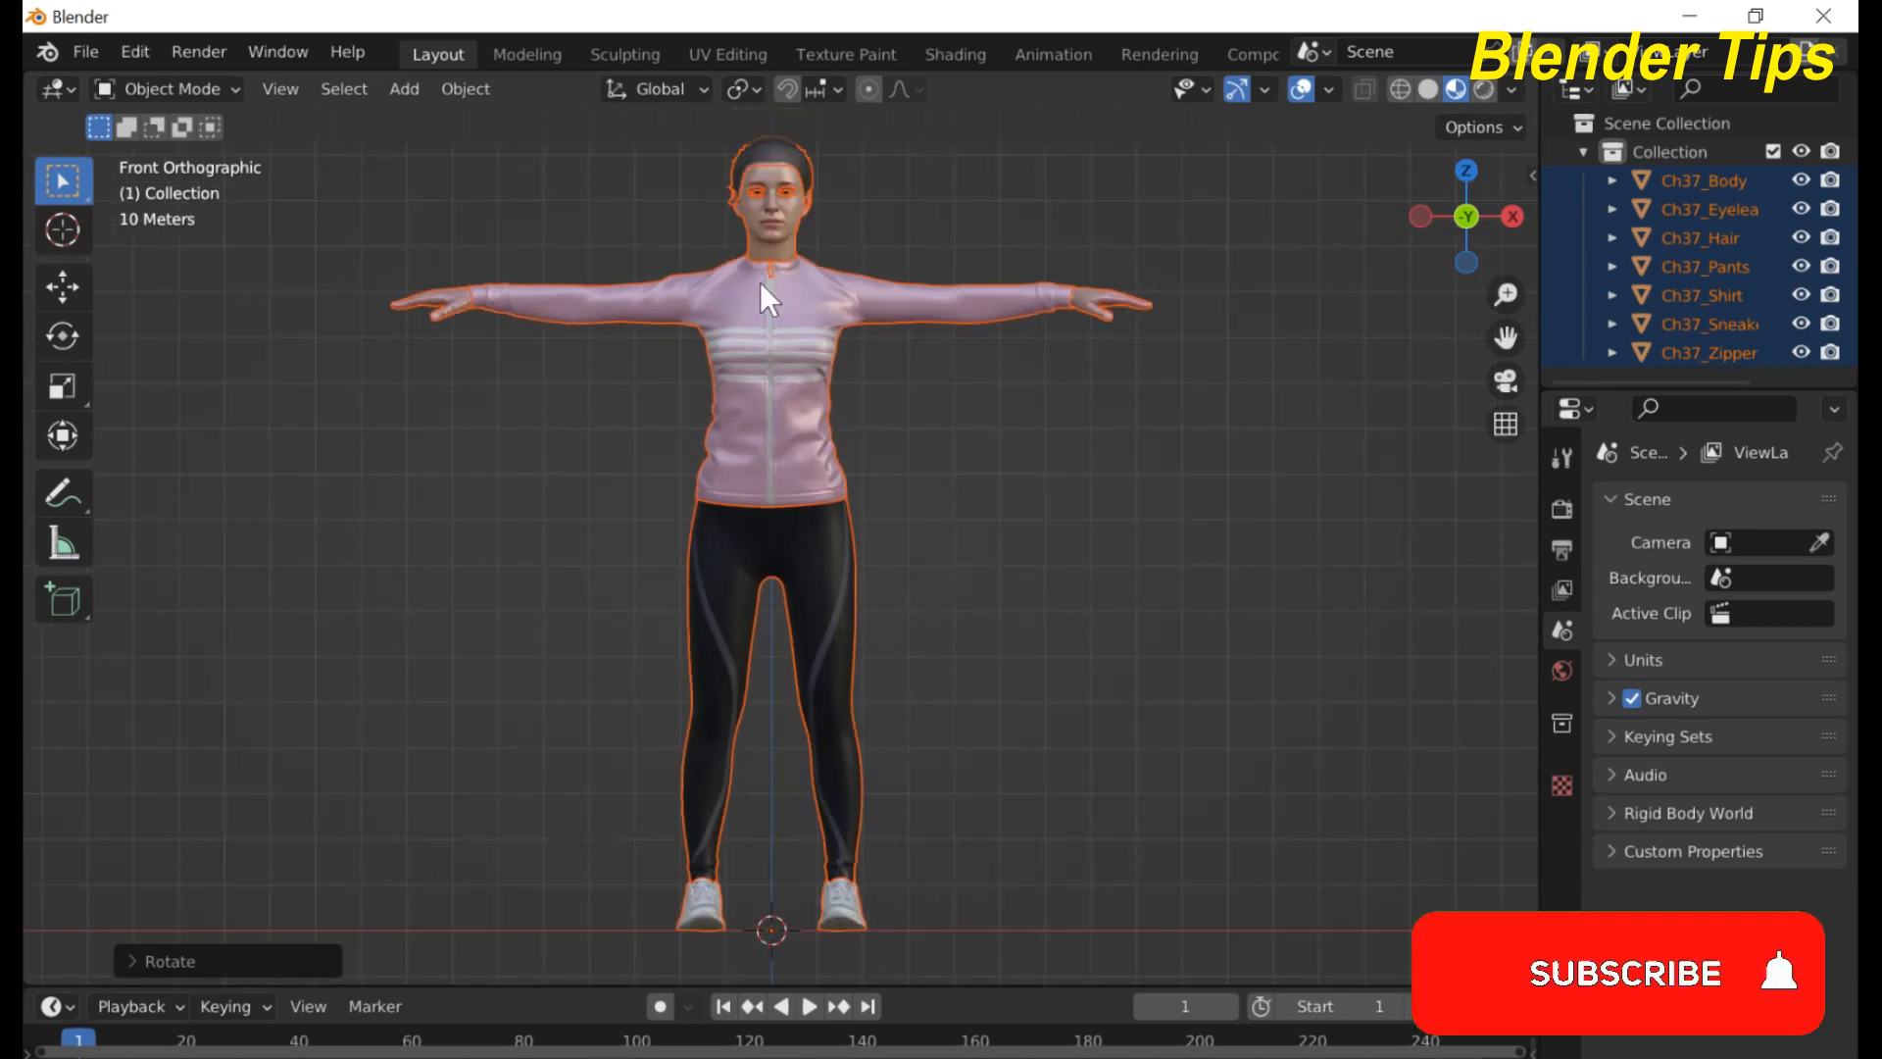
pyautogui.scroll(-1, 952, 447)
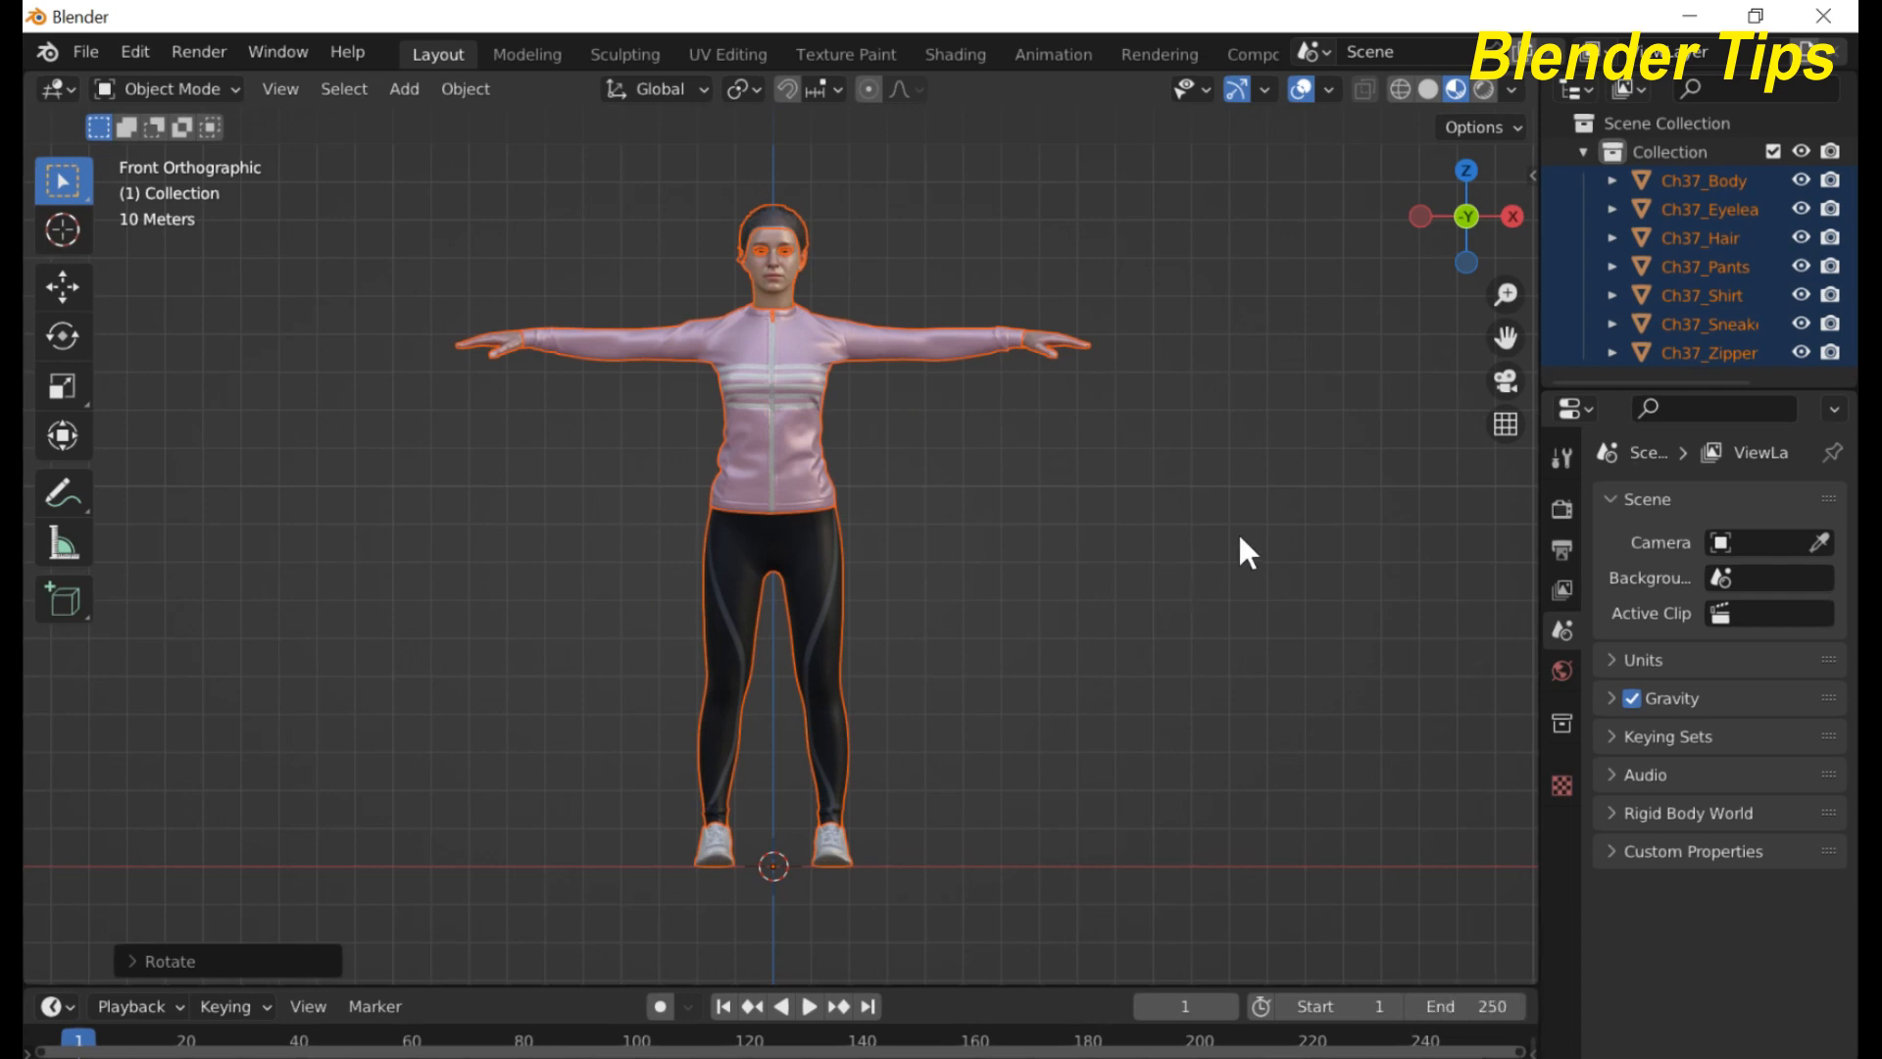
# - Select all the character meshes with Ch37_Body active and load them into Auto-Rig Pro: Smart as Full Body
pyautogui.press('n')
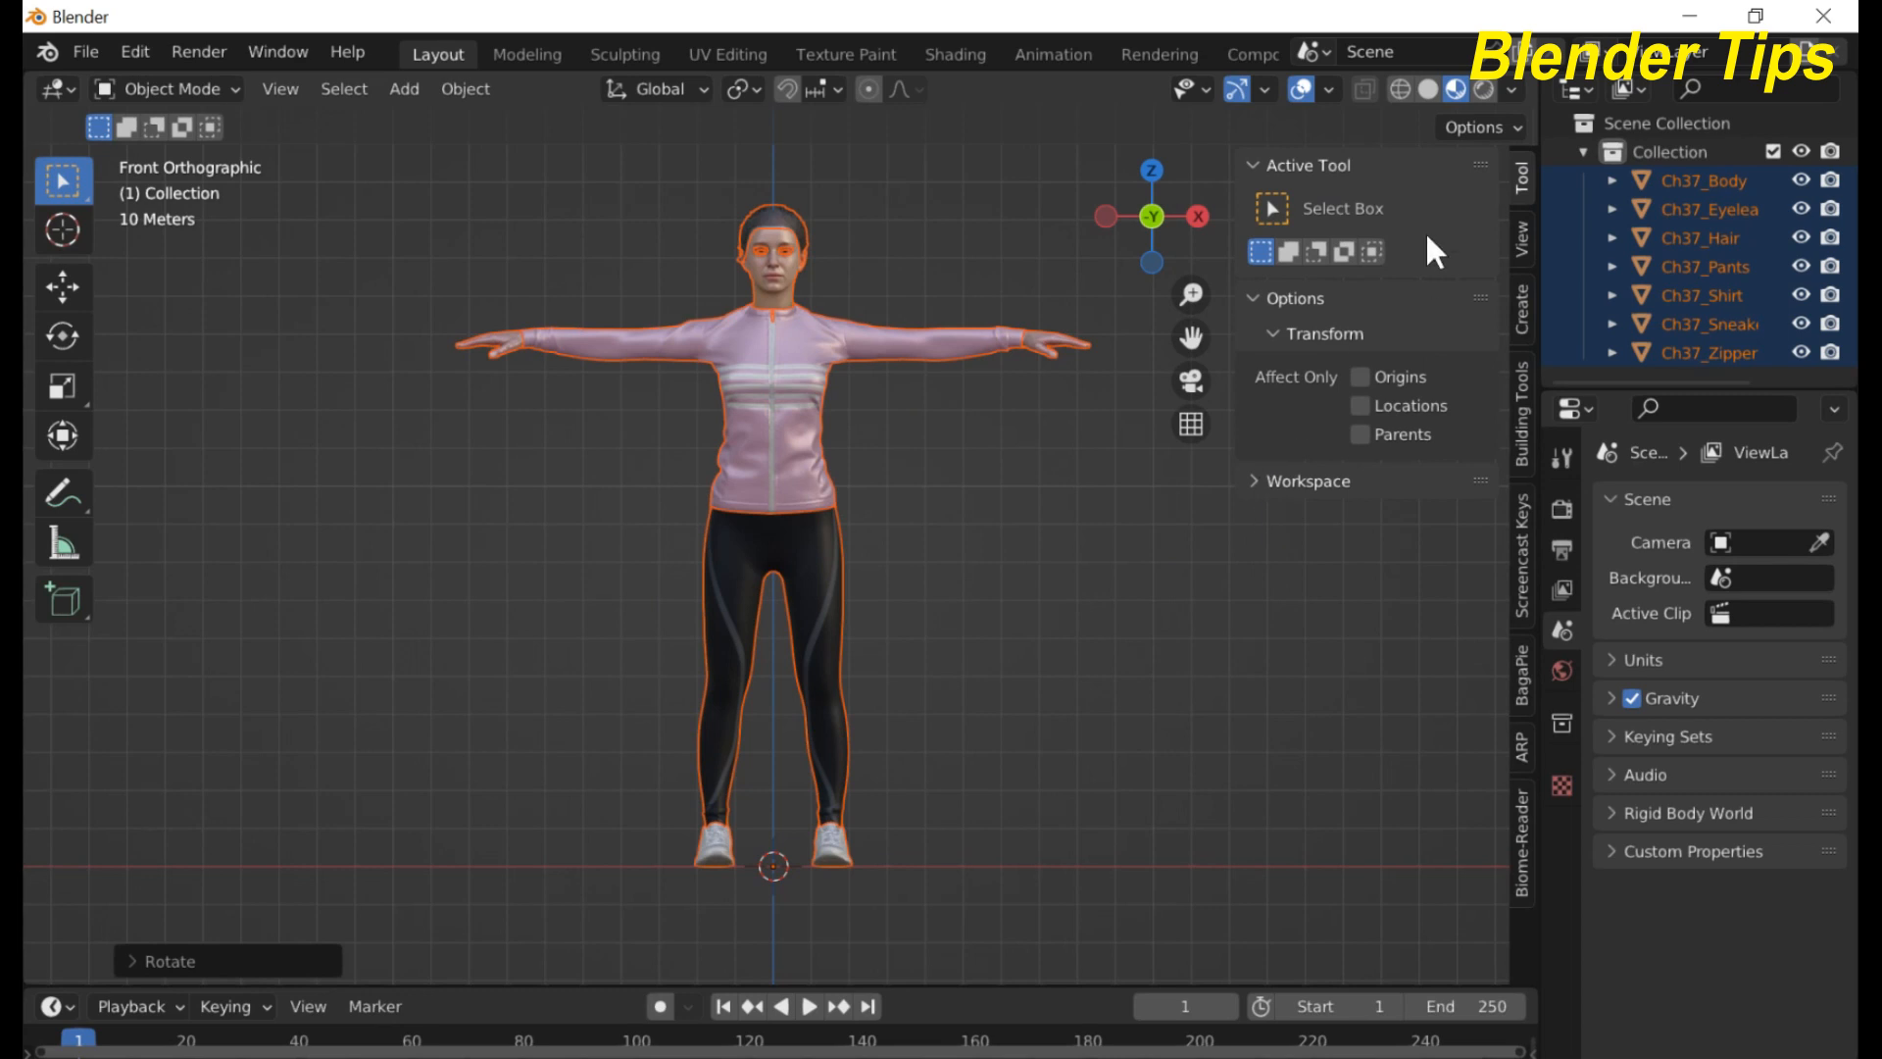
pyautogui.click(1520, 749)
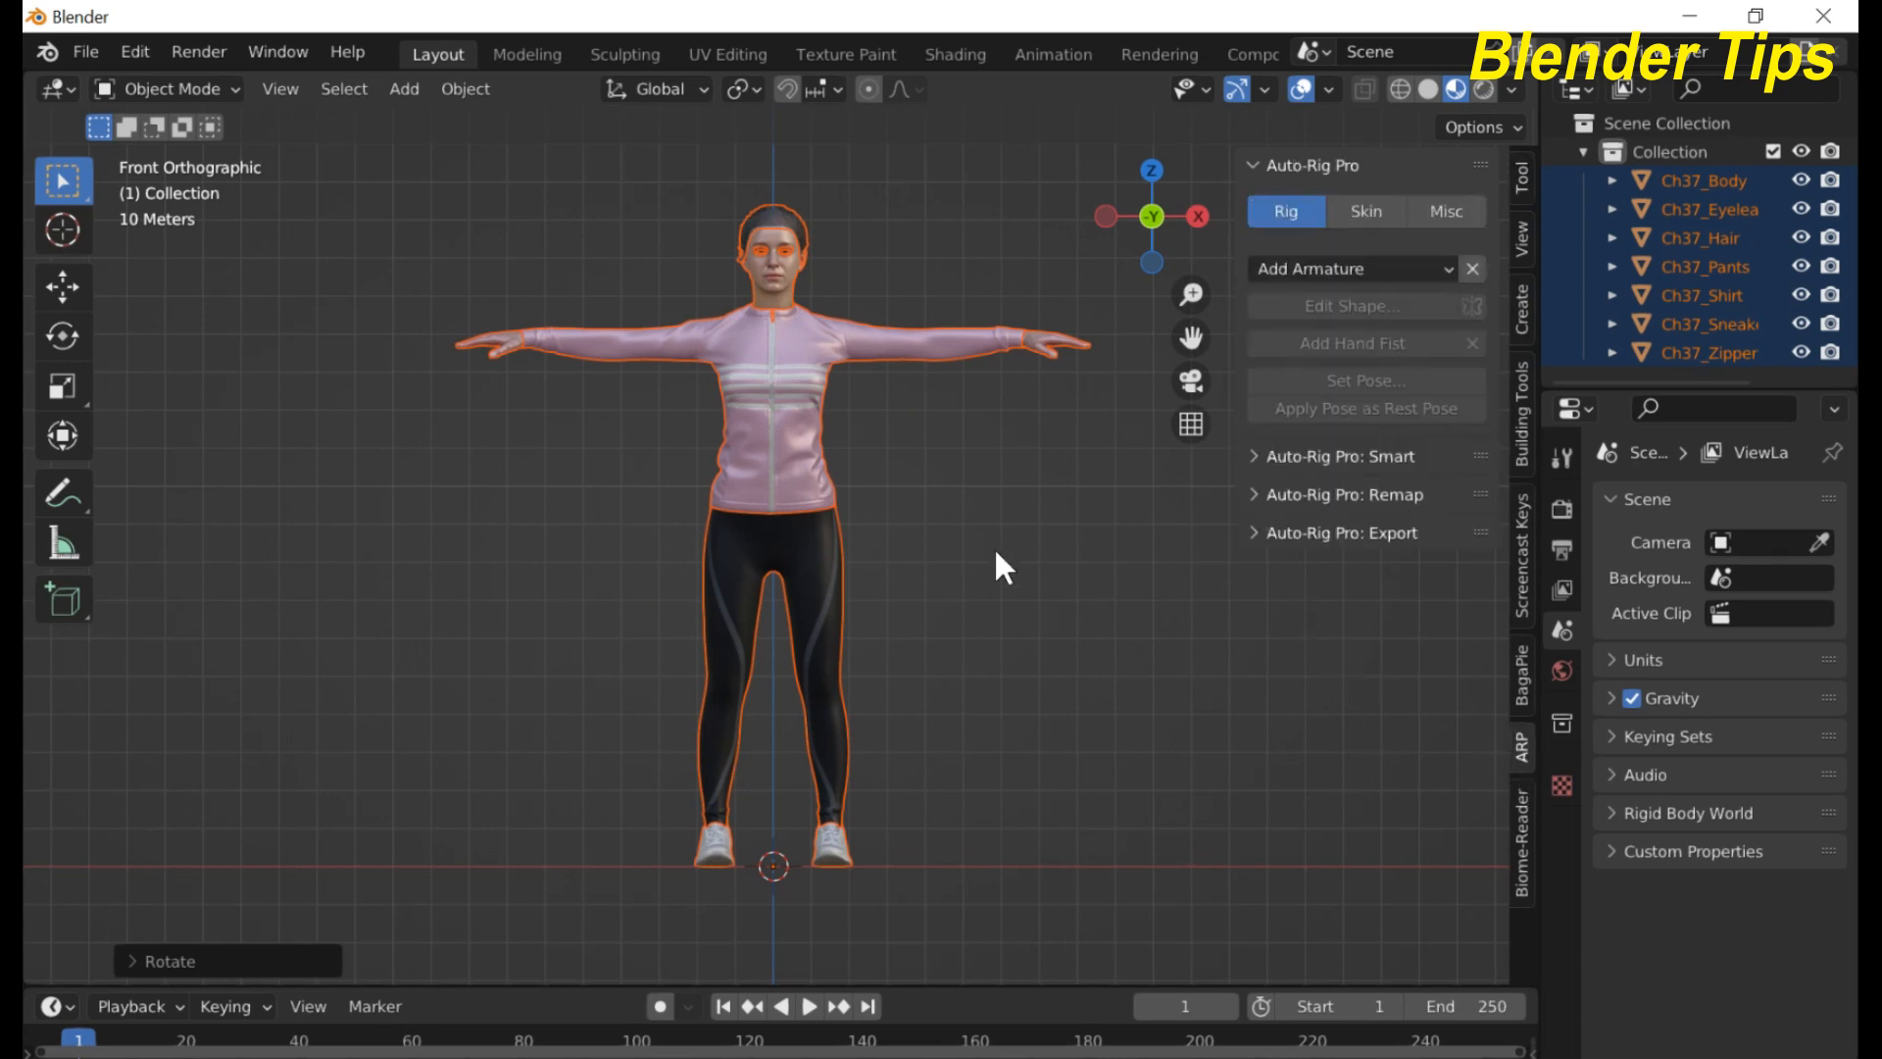
pyautogui.scroll(1, 922, 504)
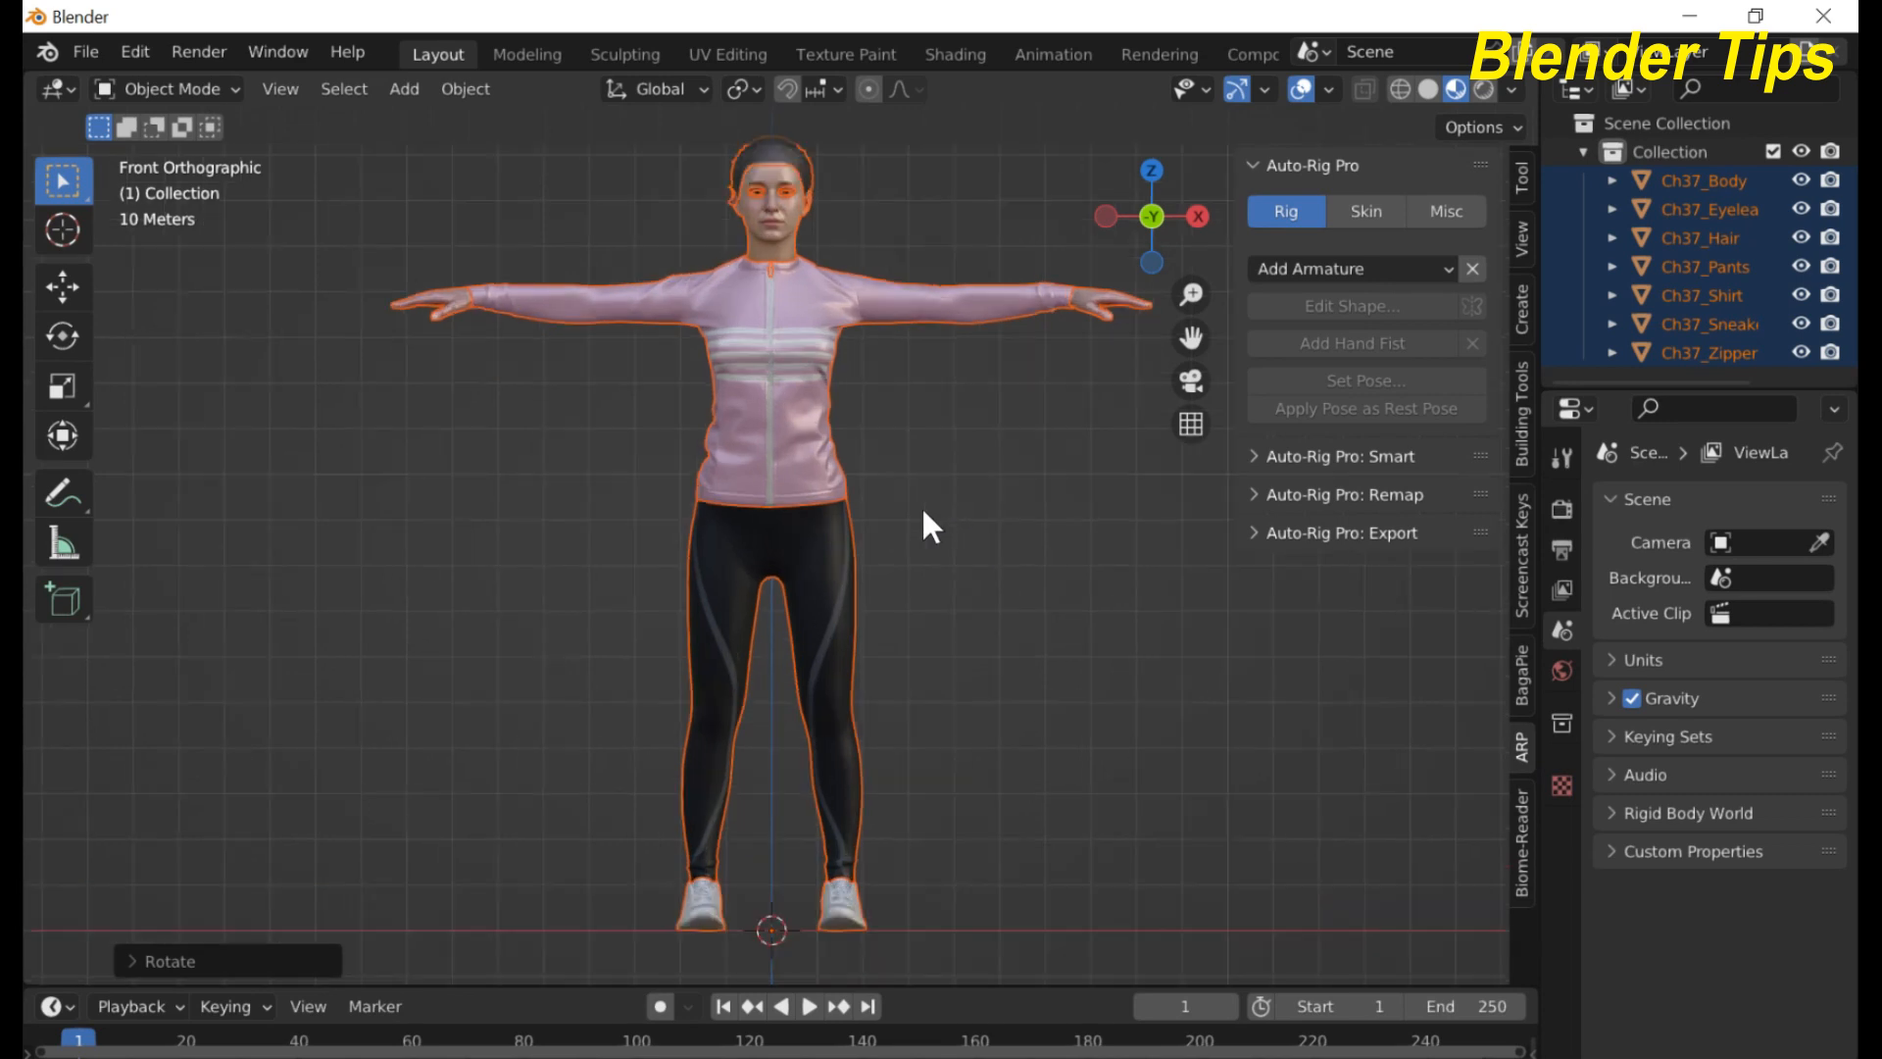
pyautogui.click(780, 232)
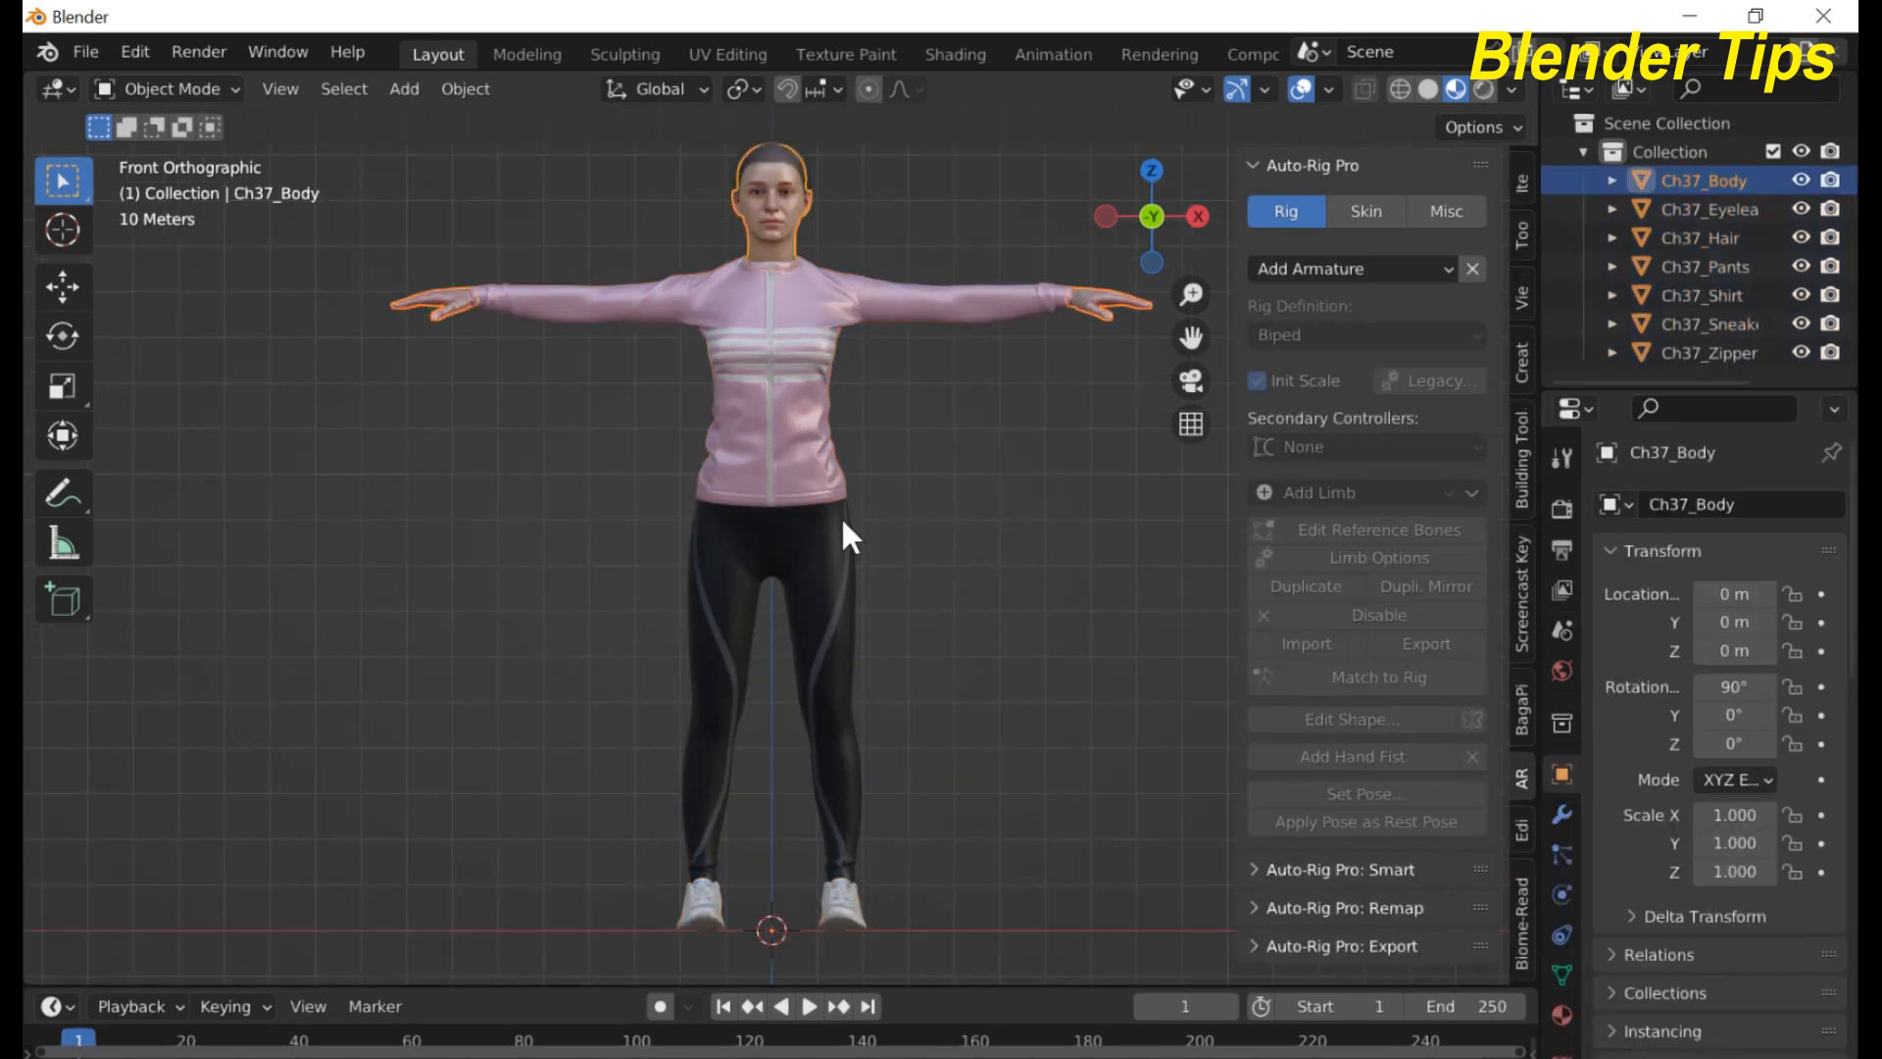
pyautogui.press('a')
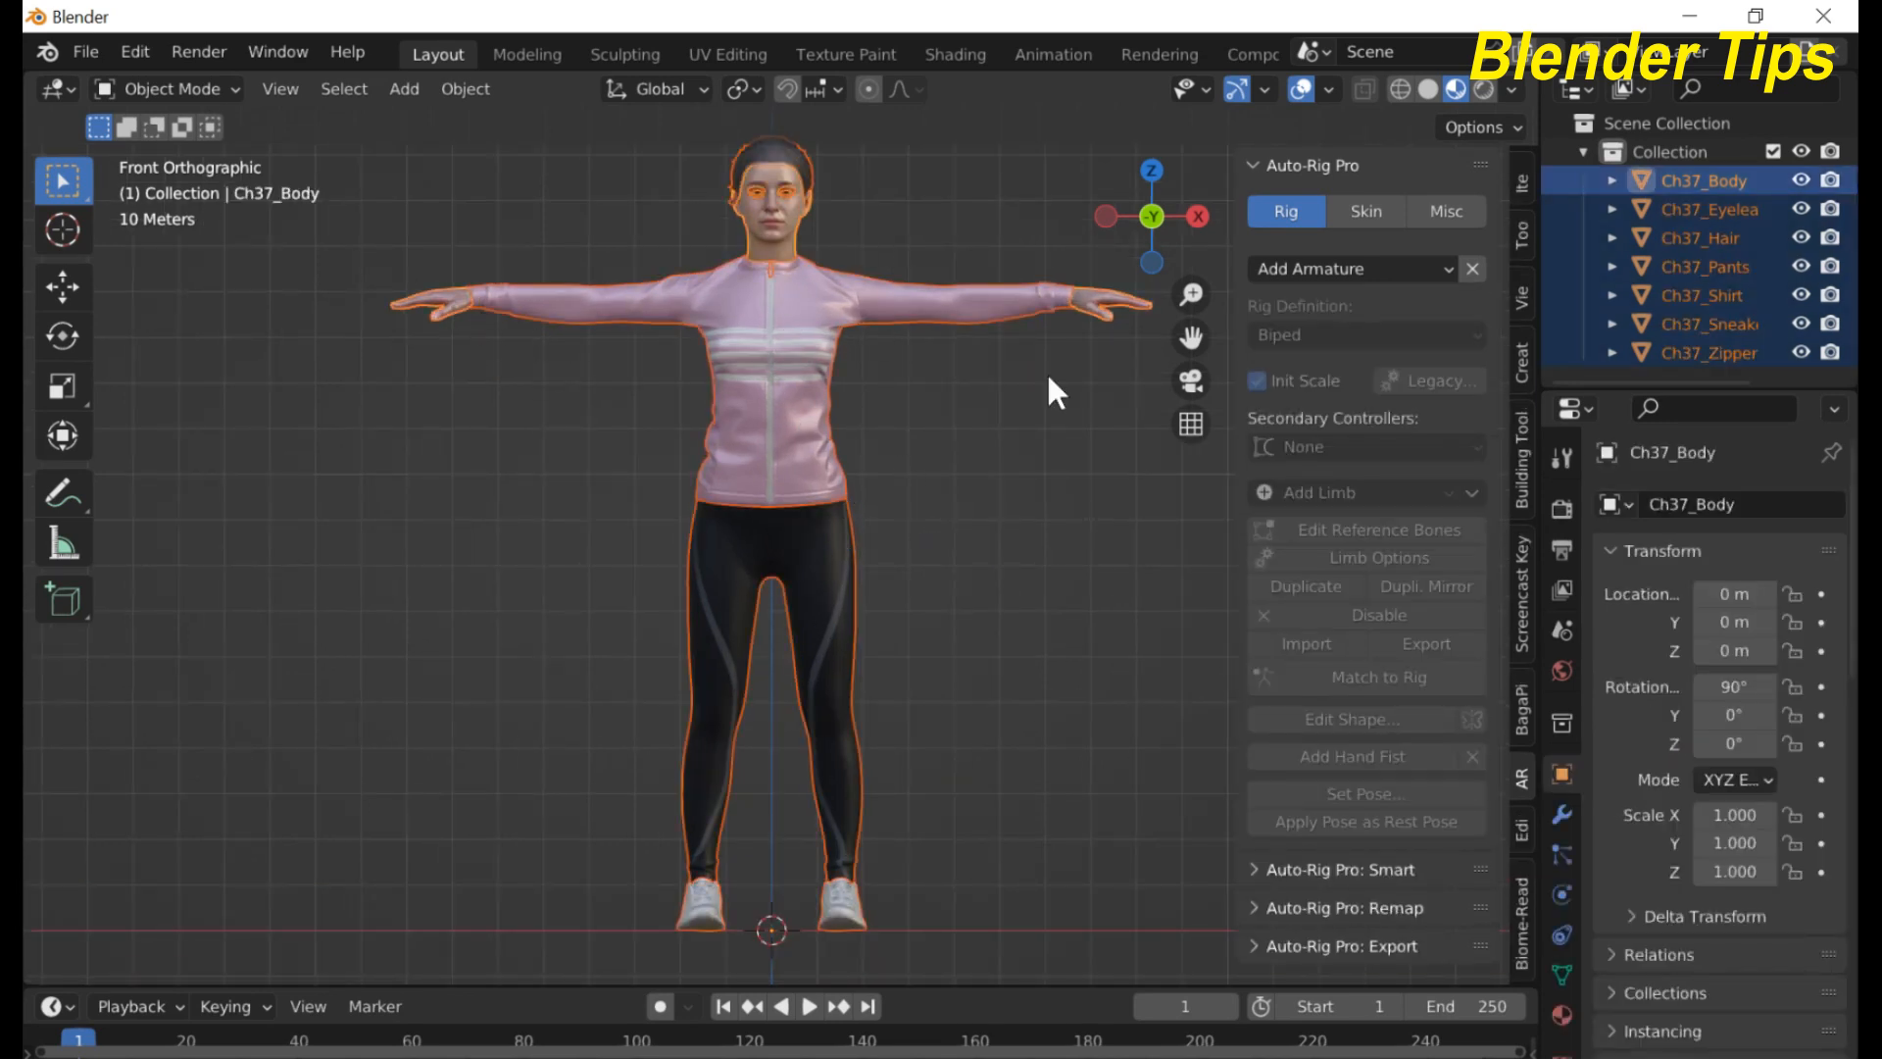
pyautogui.scroll(-1, 914, 478)
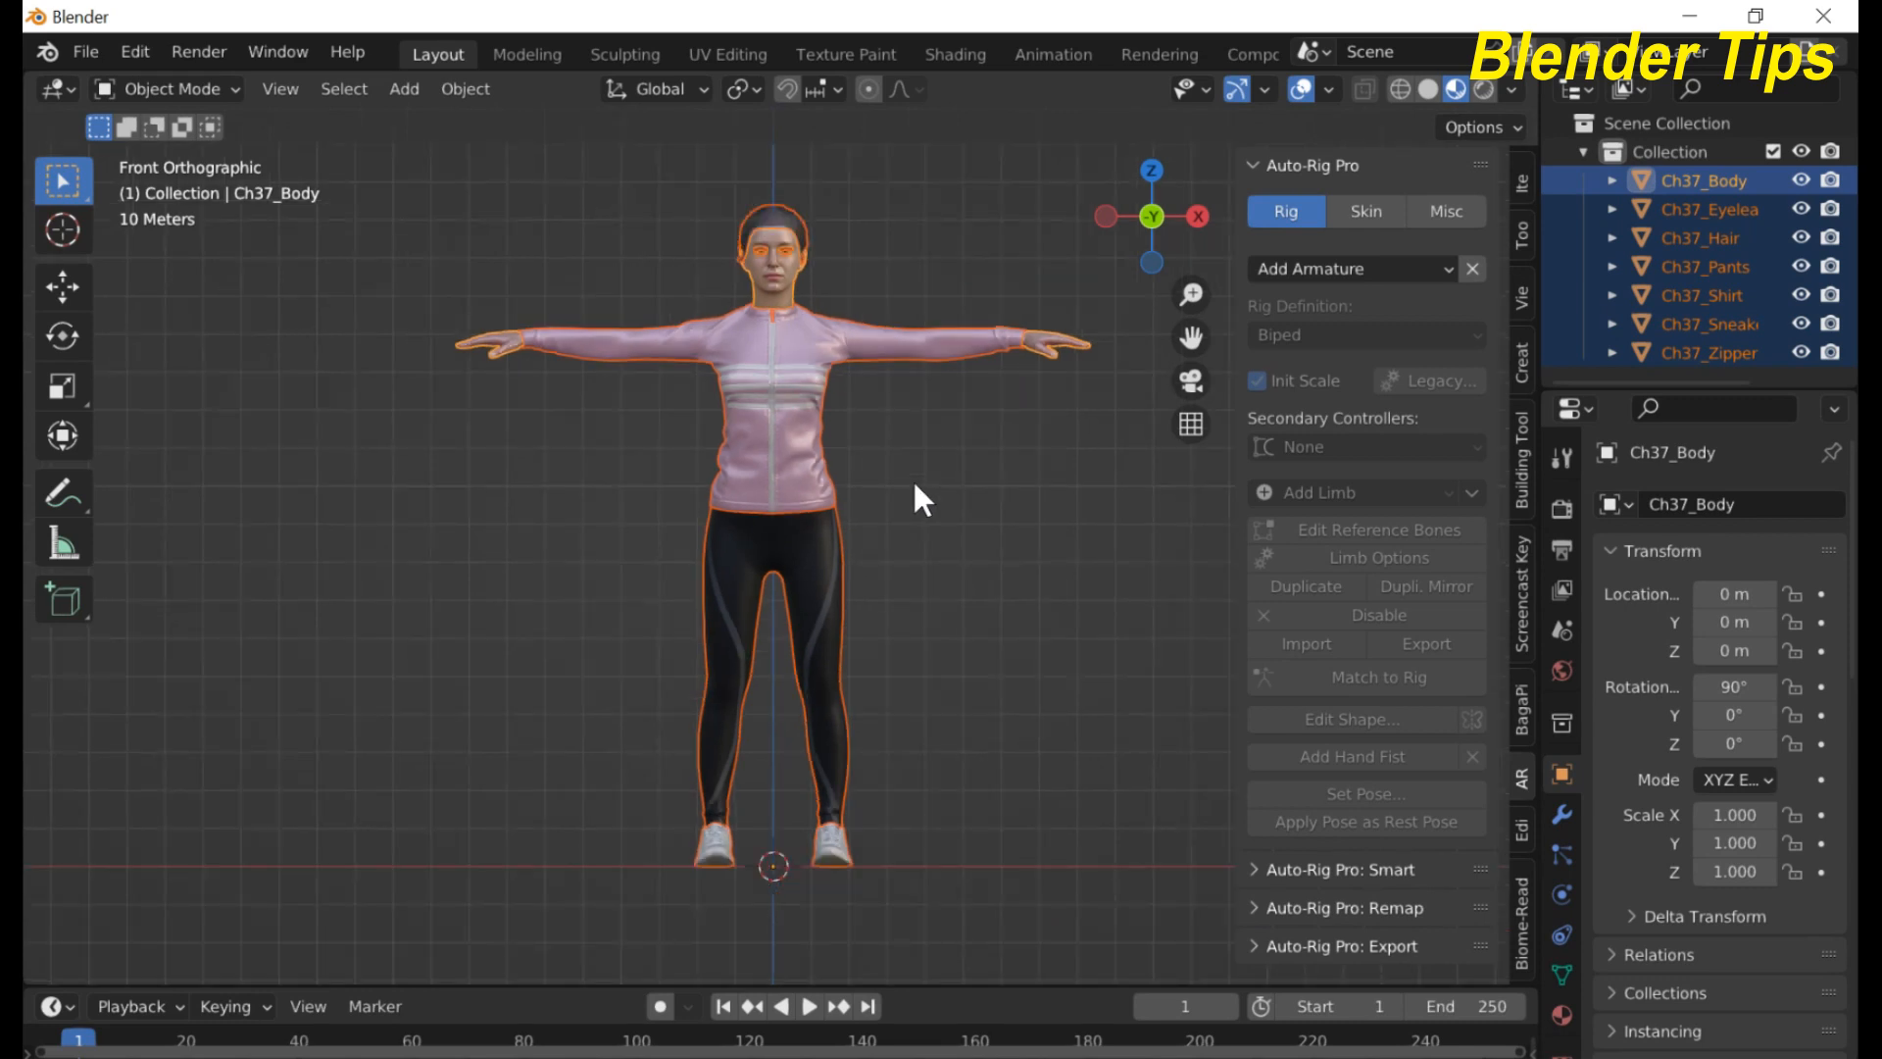
pyautogui.click(1259, 866)
pyautogui.scroll(-2, 1358, 779)
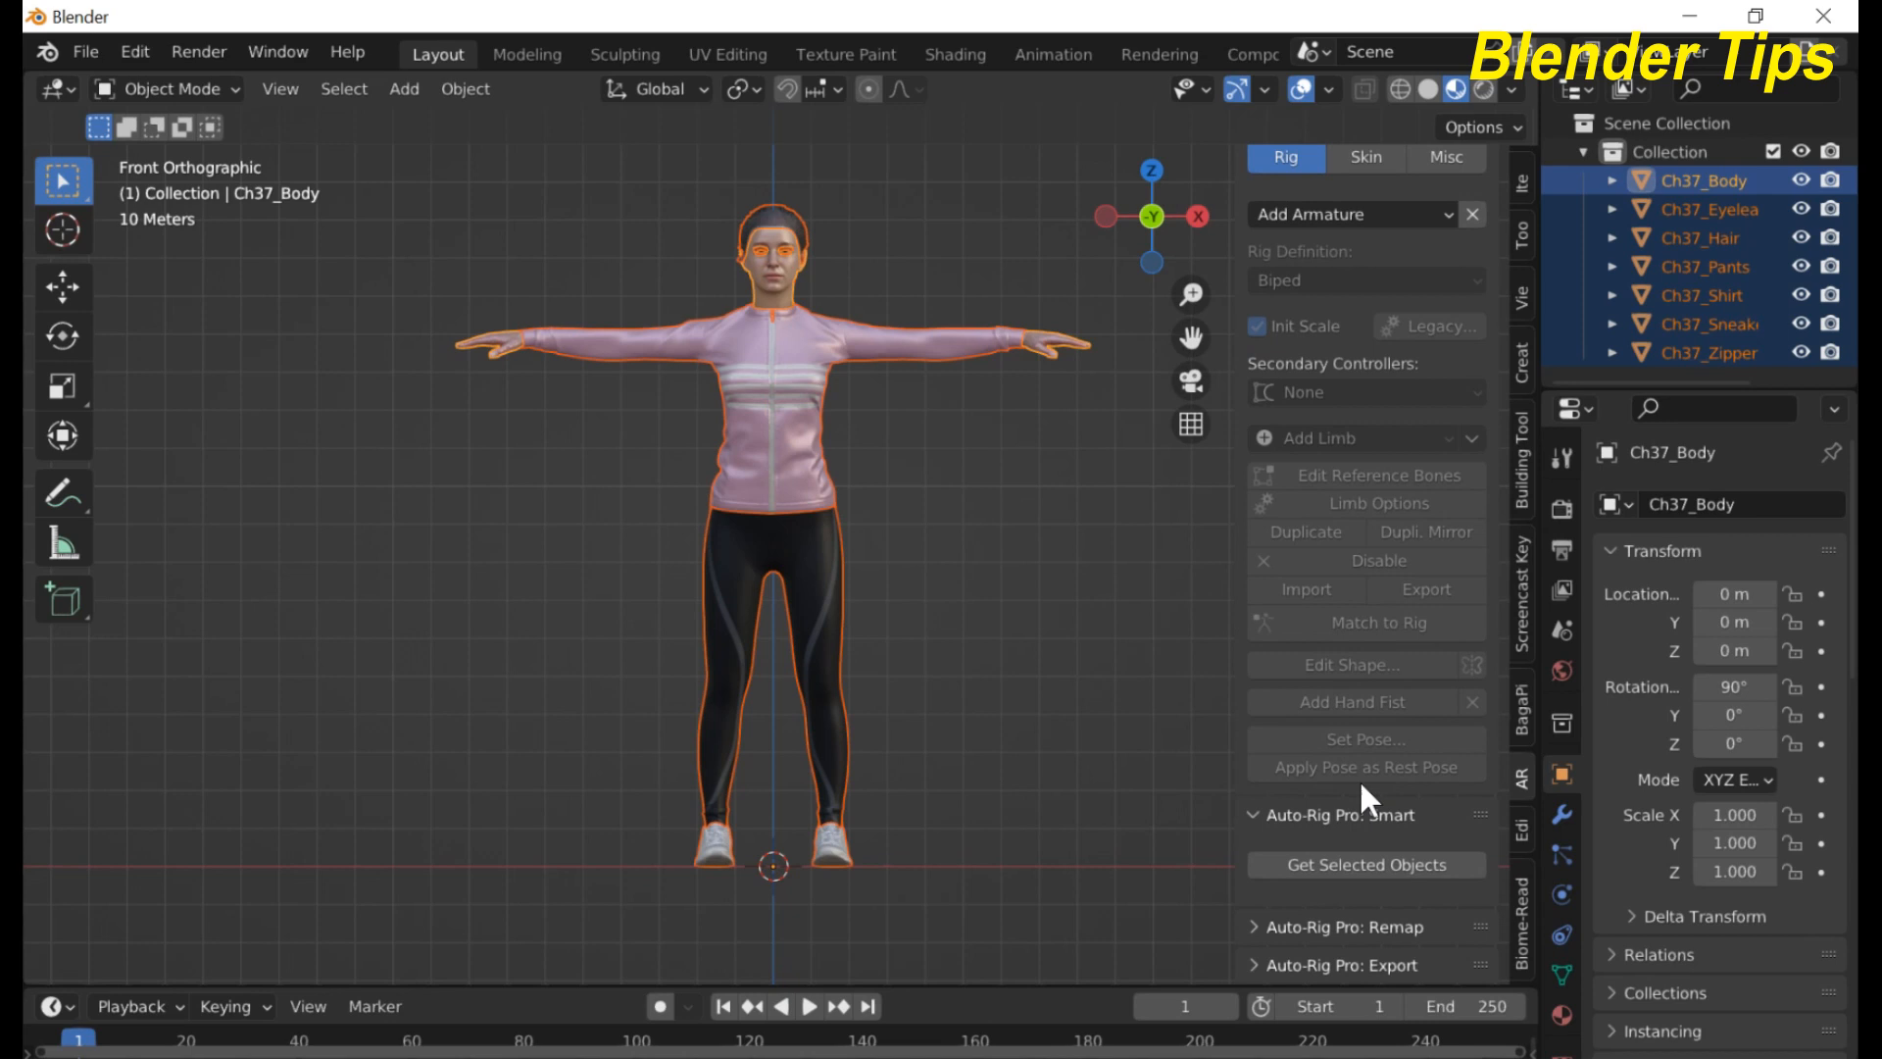
pyautogui.click(1326, 867)
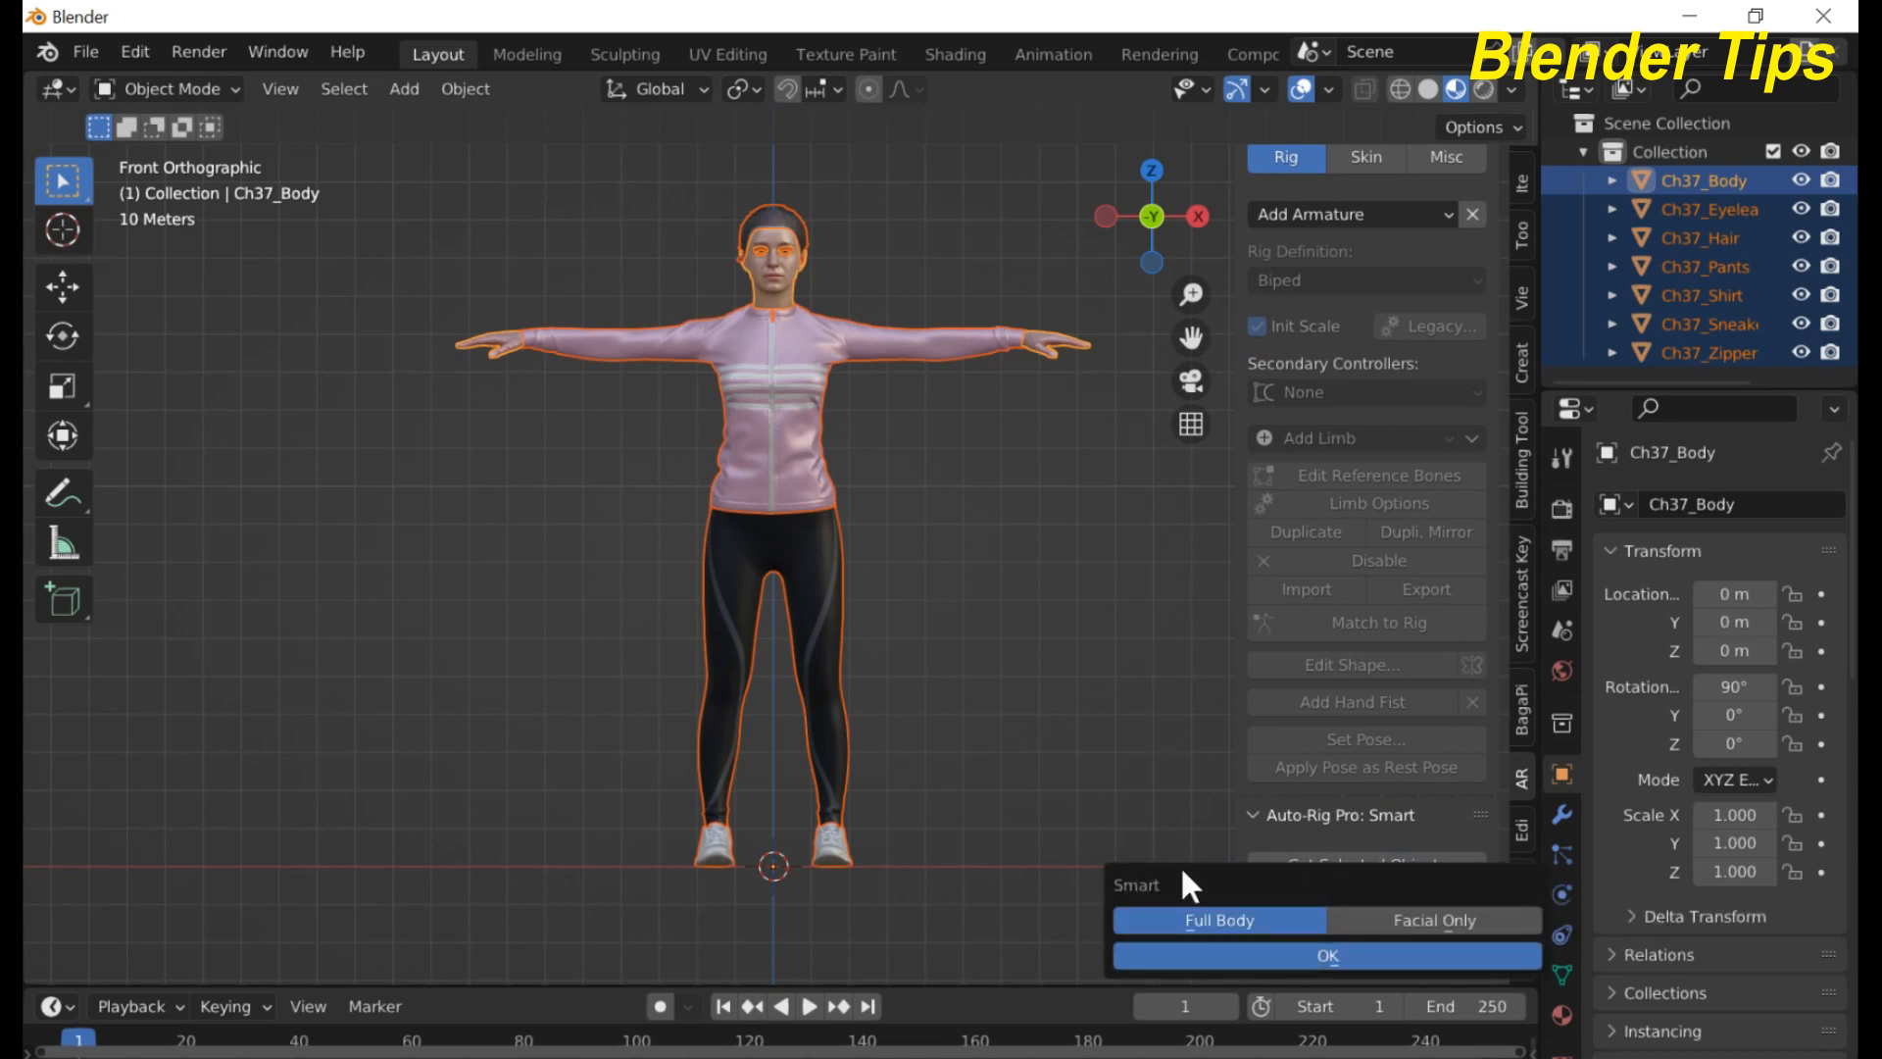
pyautogui.click(1257, 954)
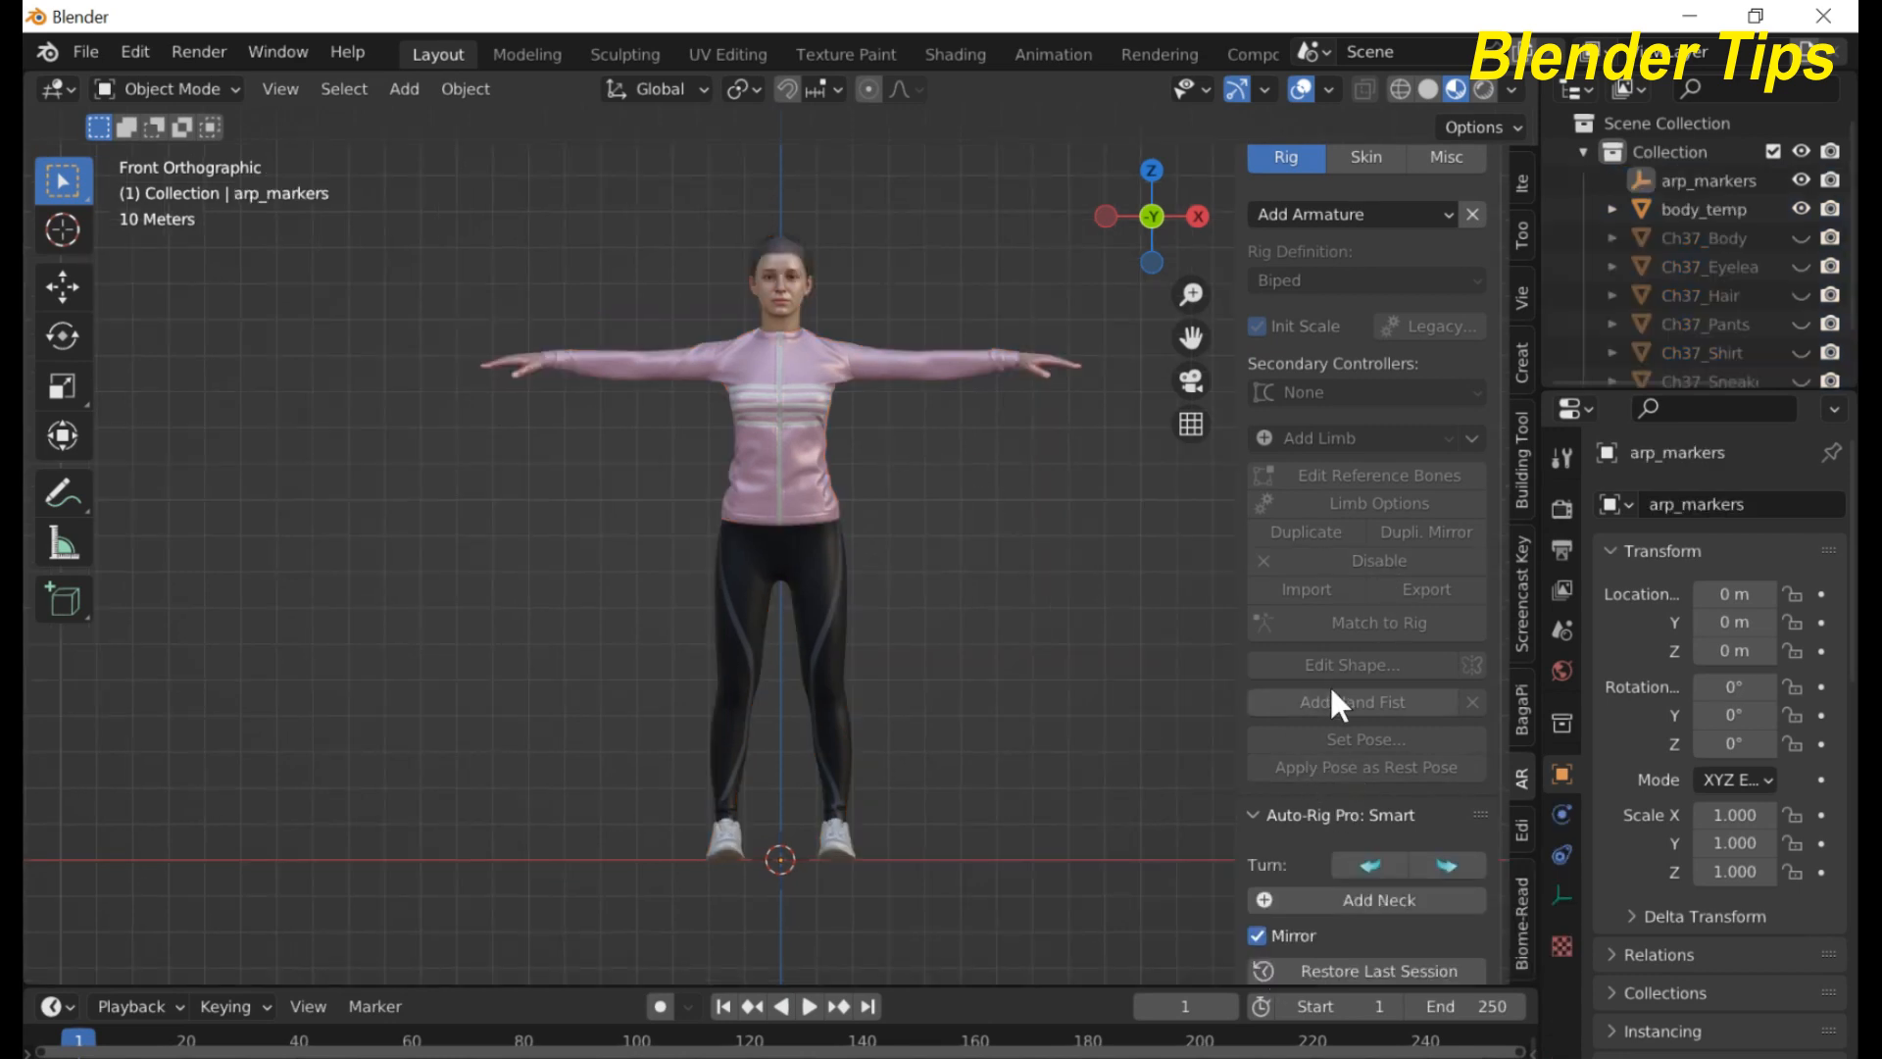
# - Place the Smart markers for the neck, chin, shoulders, wrists, spine root and ankles on the character, with Mirror enabled
pyautogui.scroll(-2, 1351, 745)
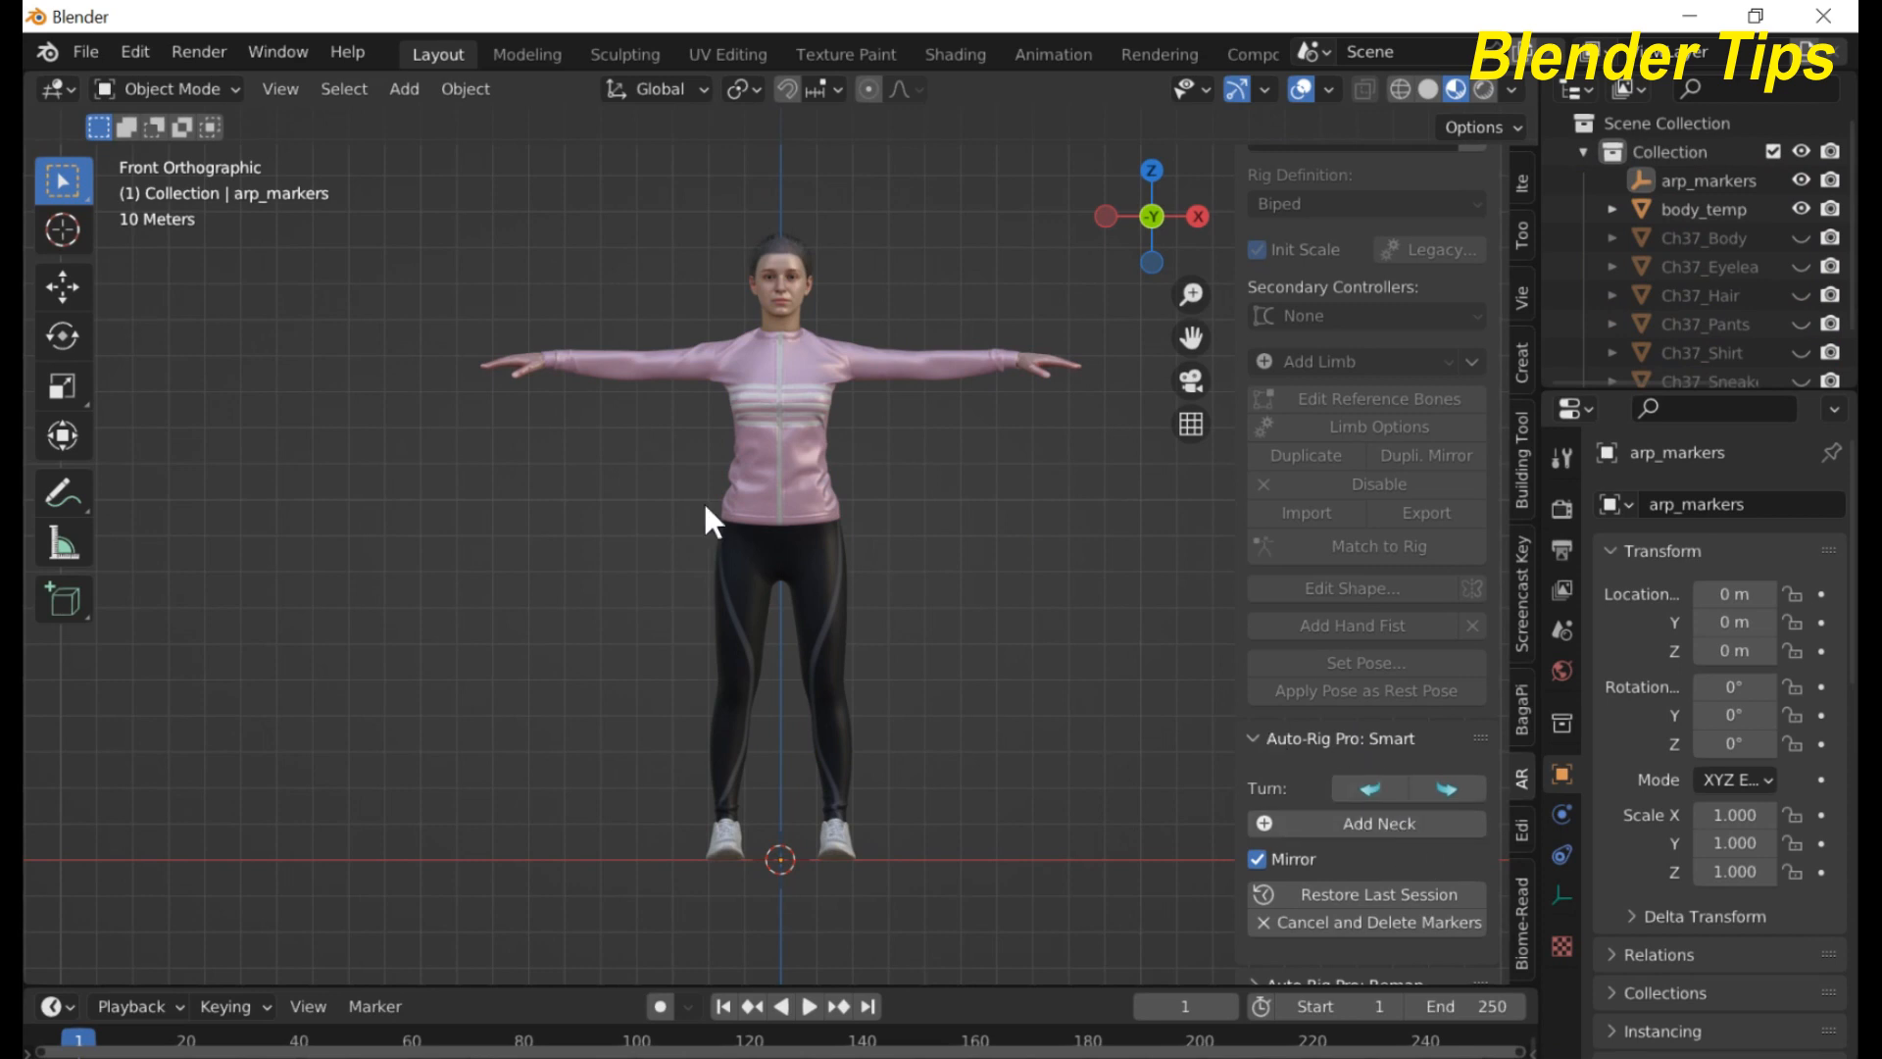
pyautogui.click(1379, 825)
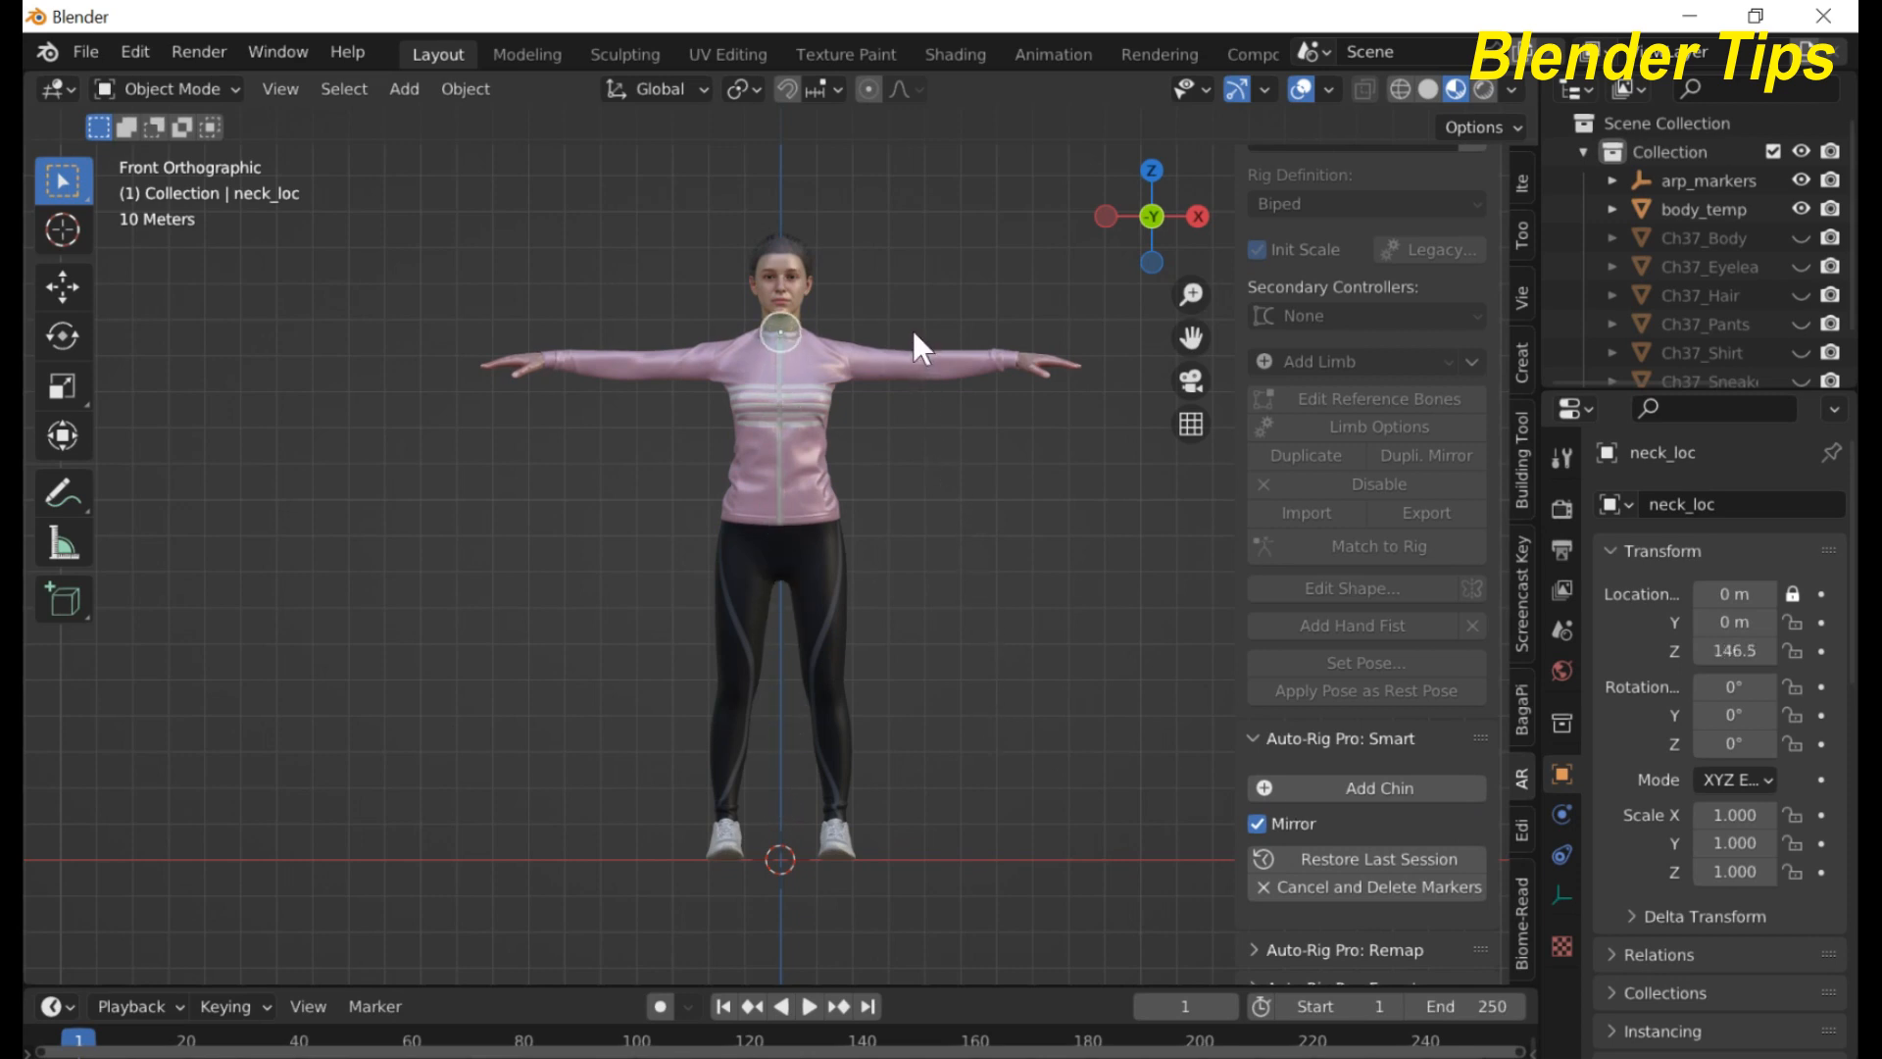
pyautogui.click(1373, 788)
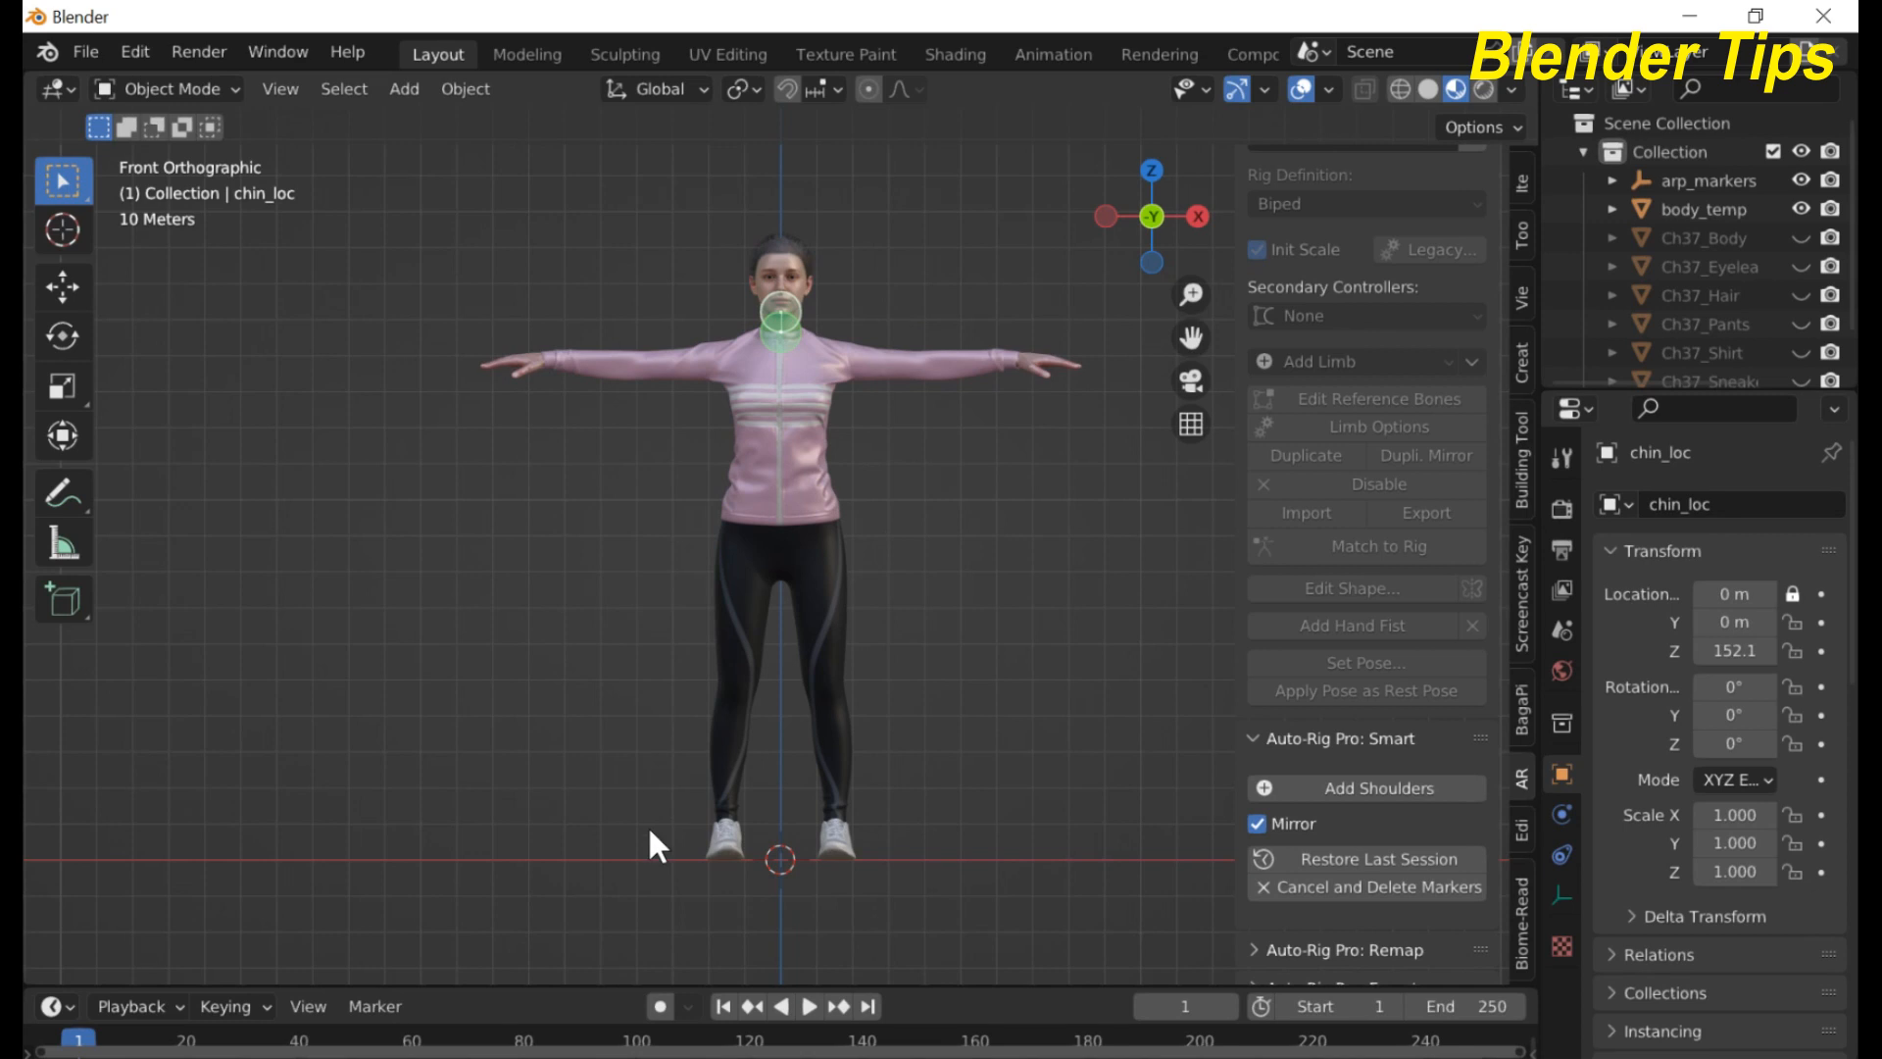
pyautogui.click(1382, 790)
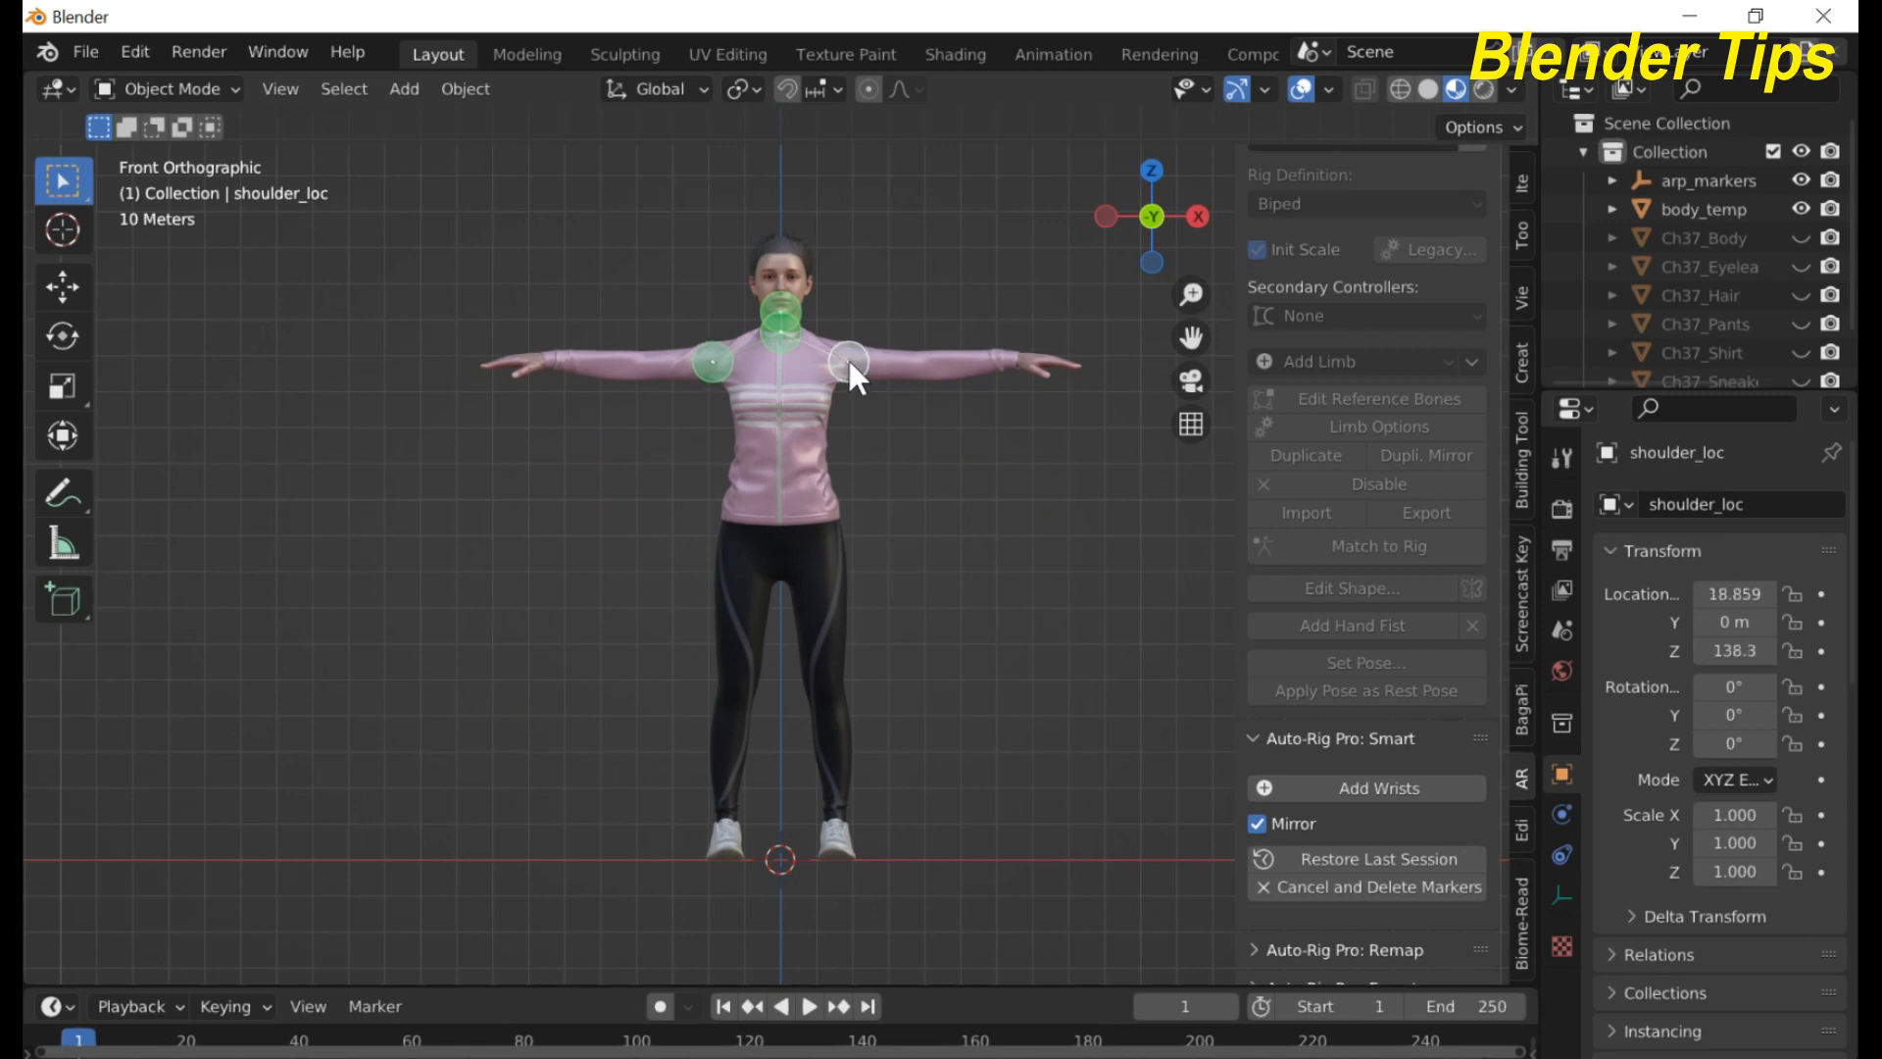
pyautogui.click(1351, 787)
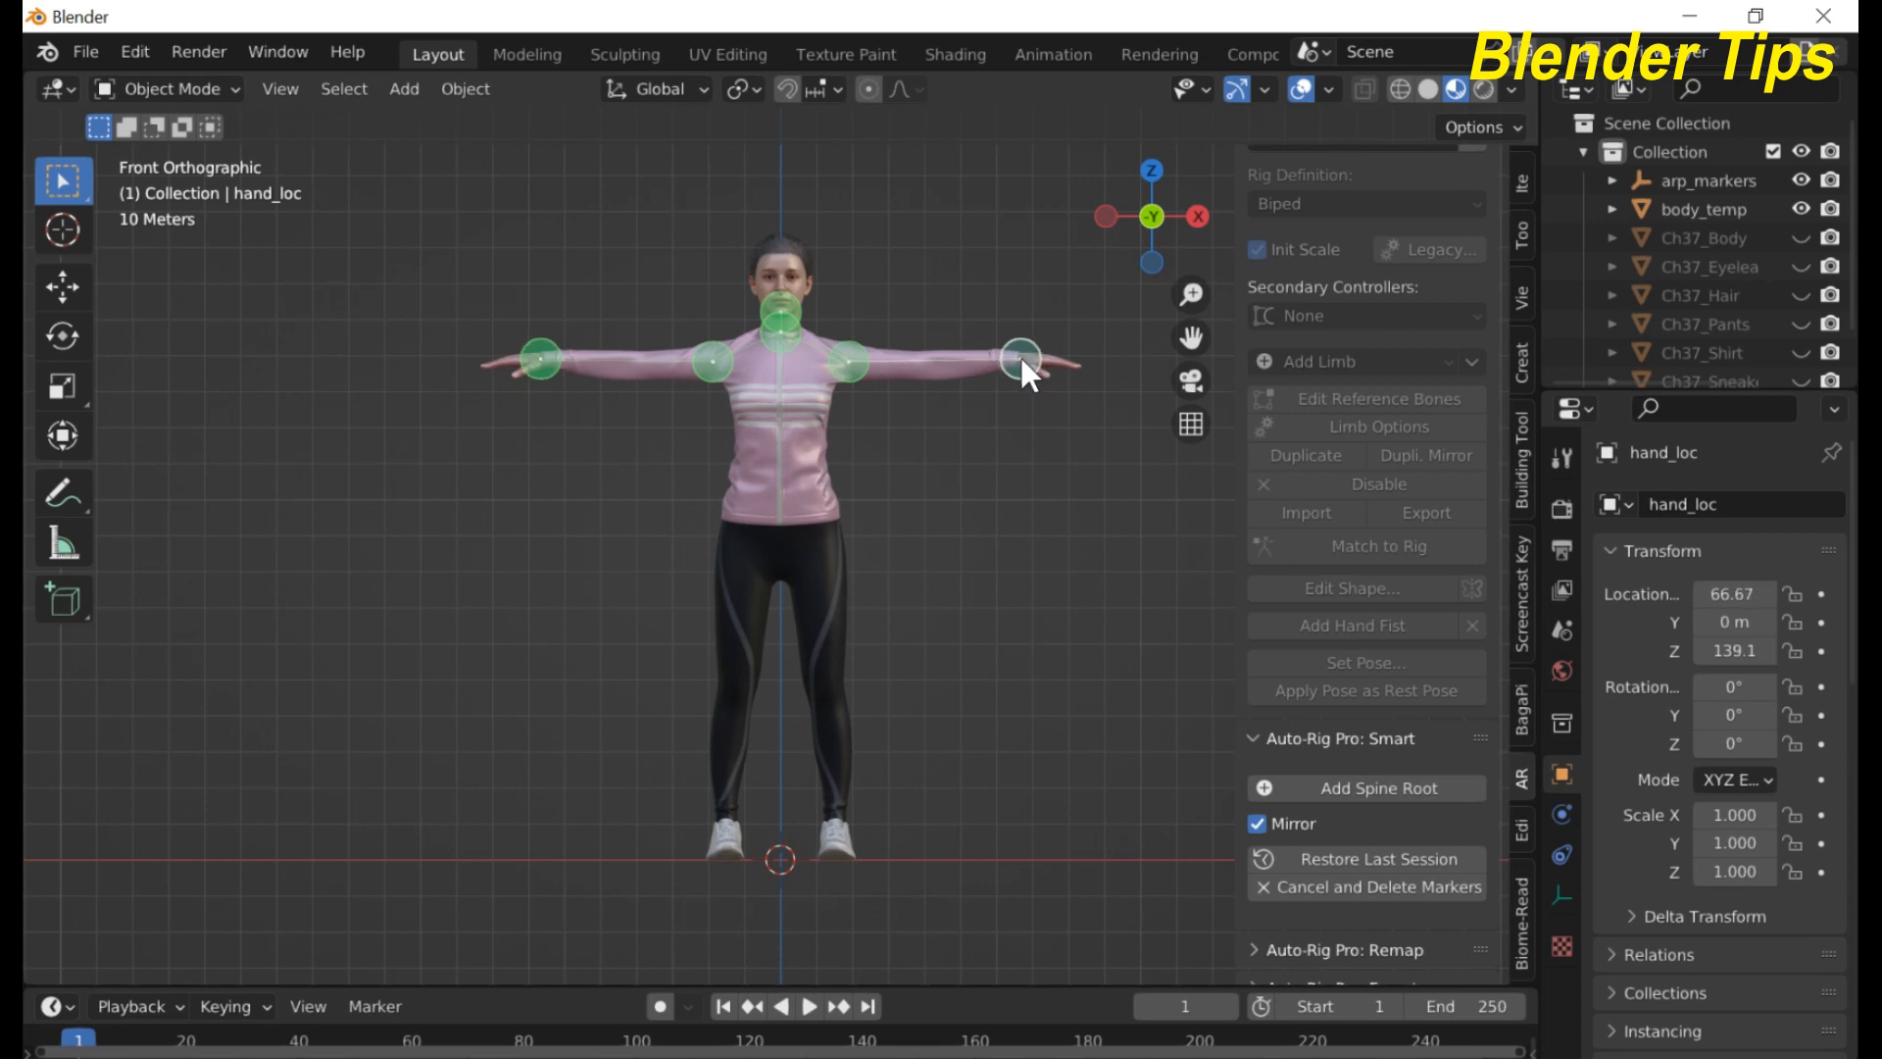
pyautogui.click(1364, 790)
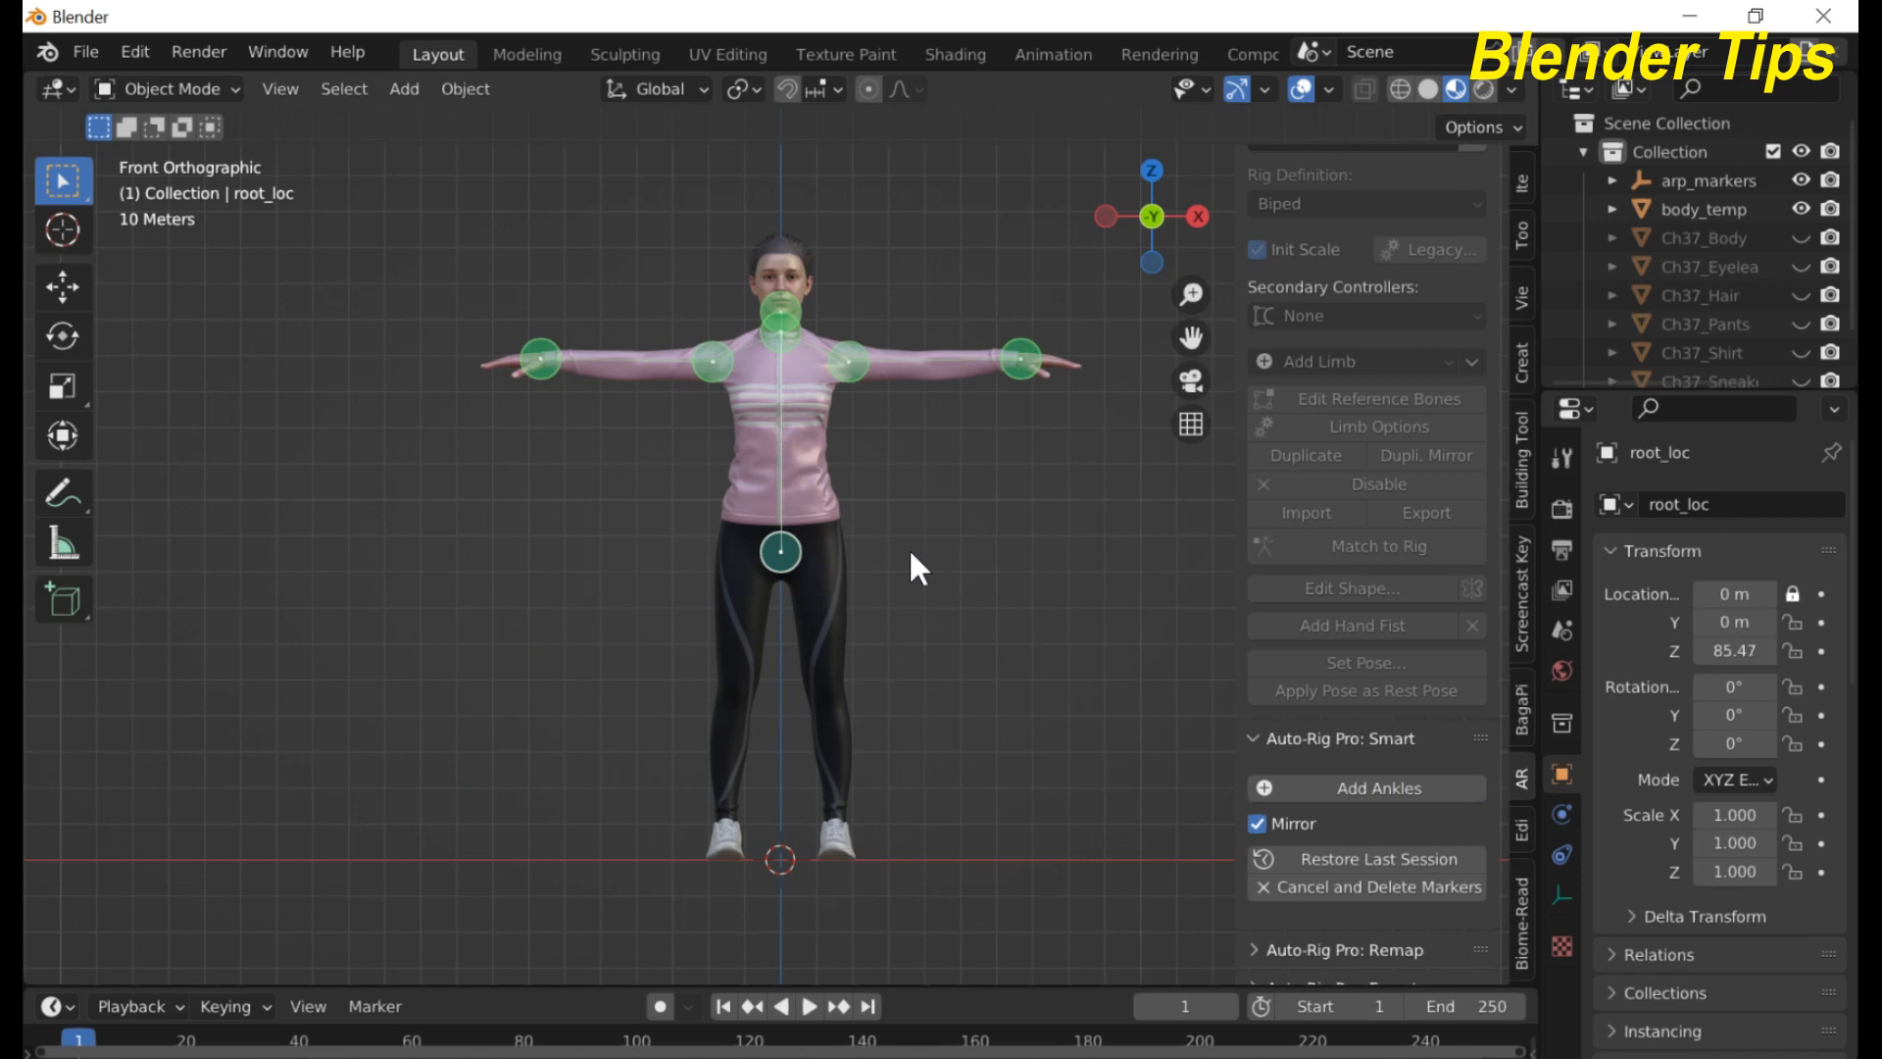
pyautogui.click(1362, 784)
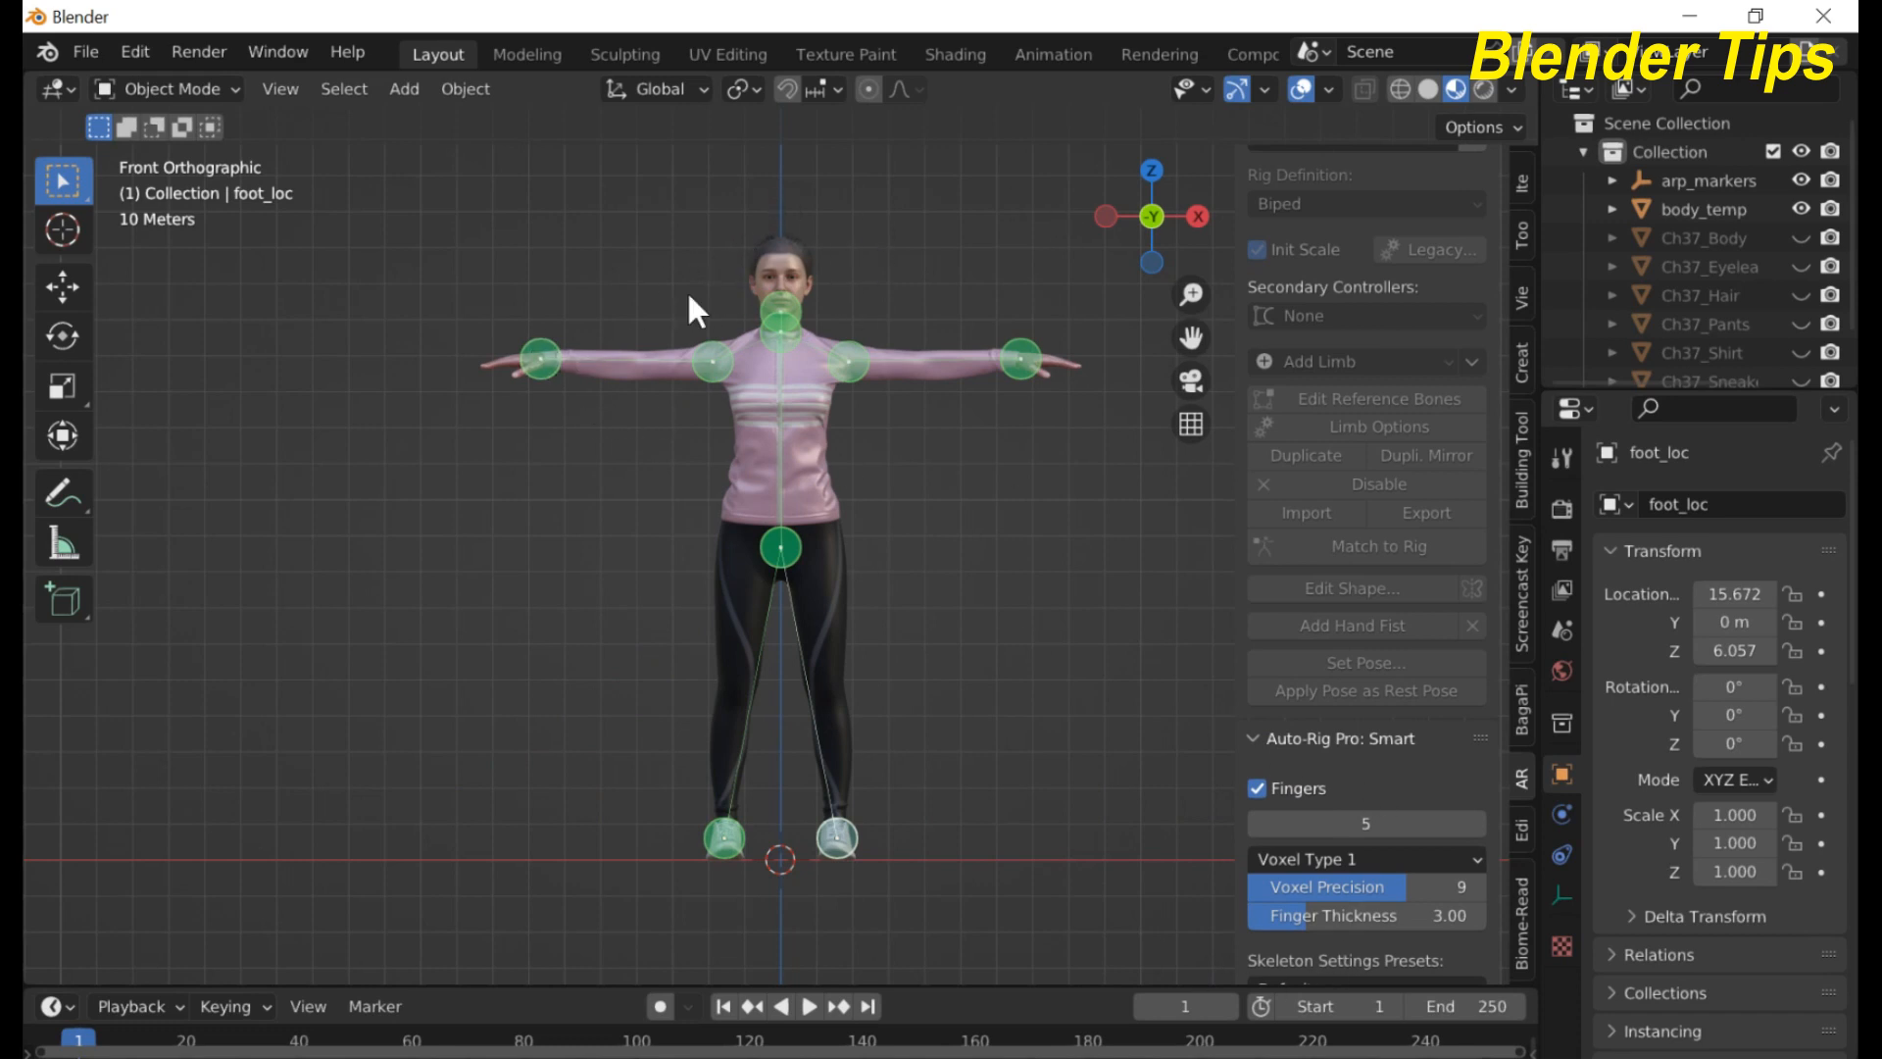
# - Start the Facial Setup of Auto-Rig Pro: Smart, keeping the default finger, spine, neck and twist settings
pyautogui.scroll(-5, 1395, 812)
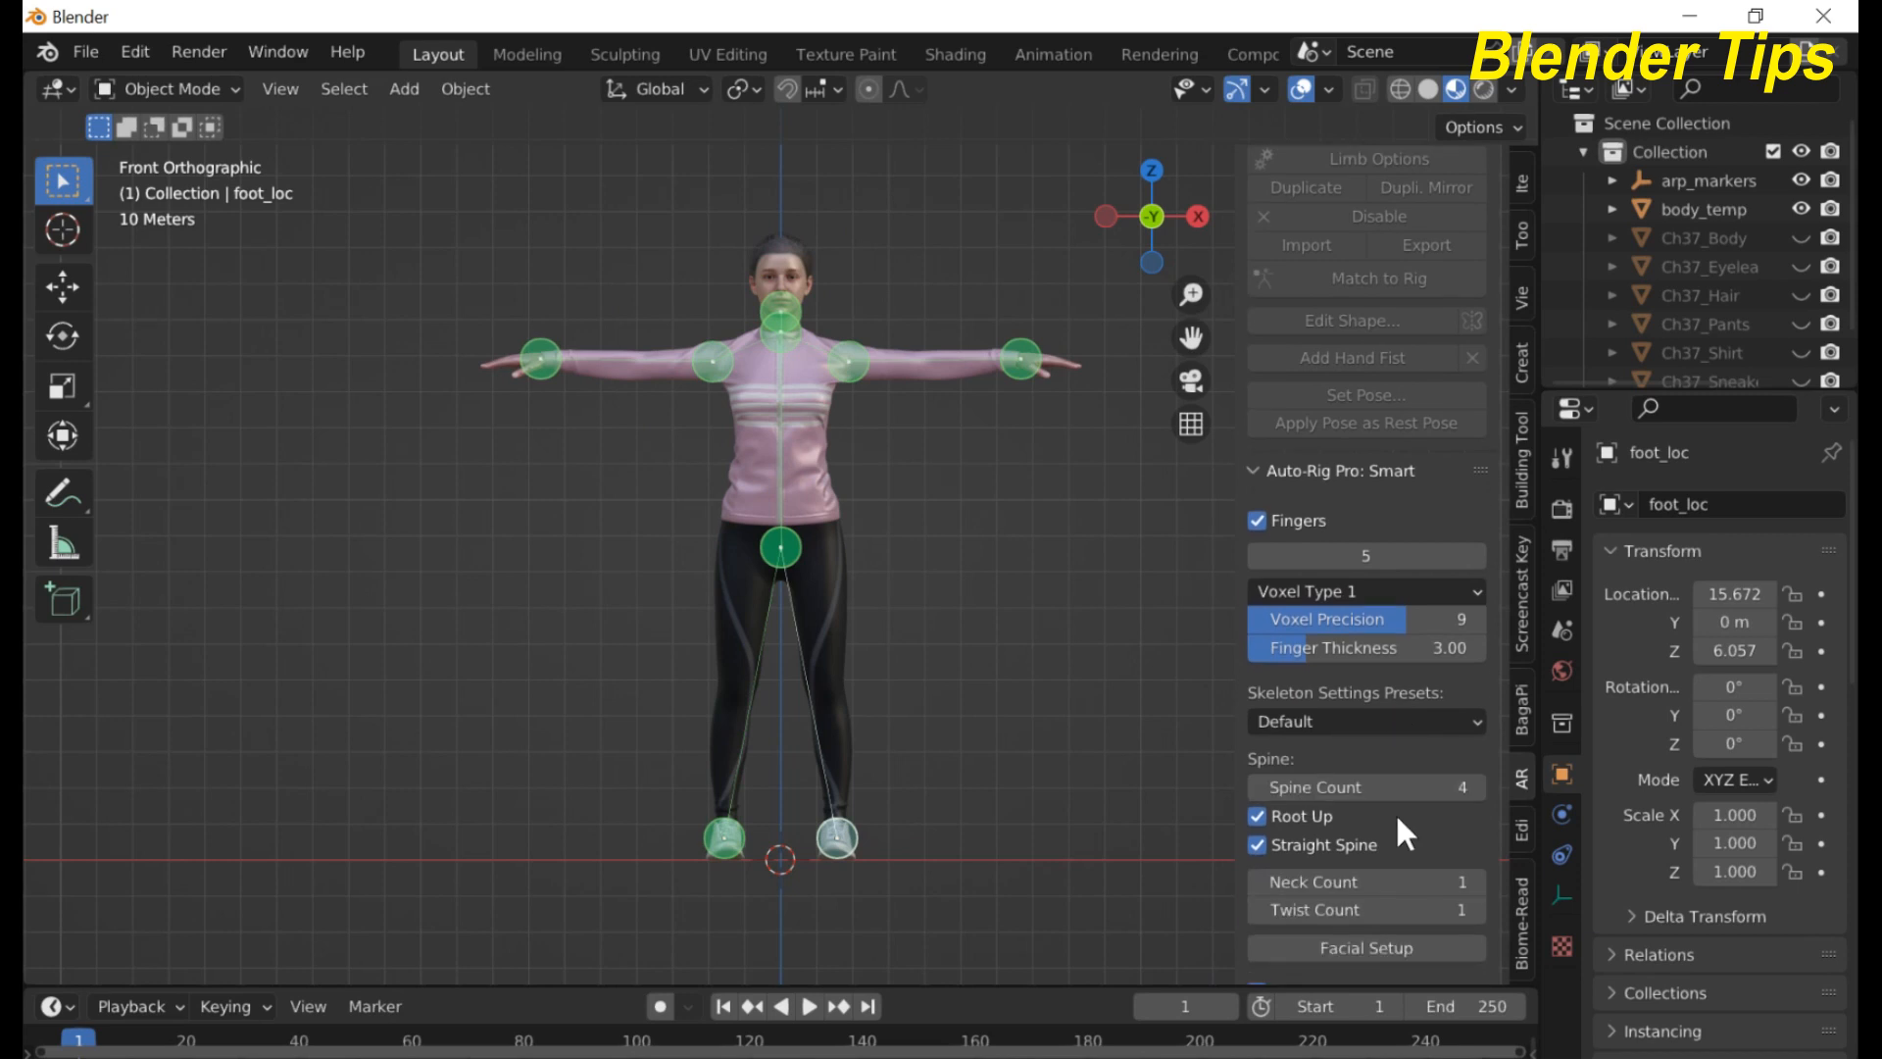
pyautogui.scroll(-2, 1398, 817)
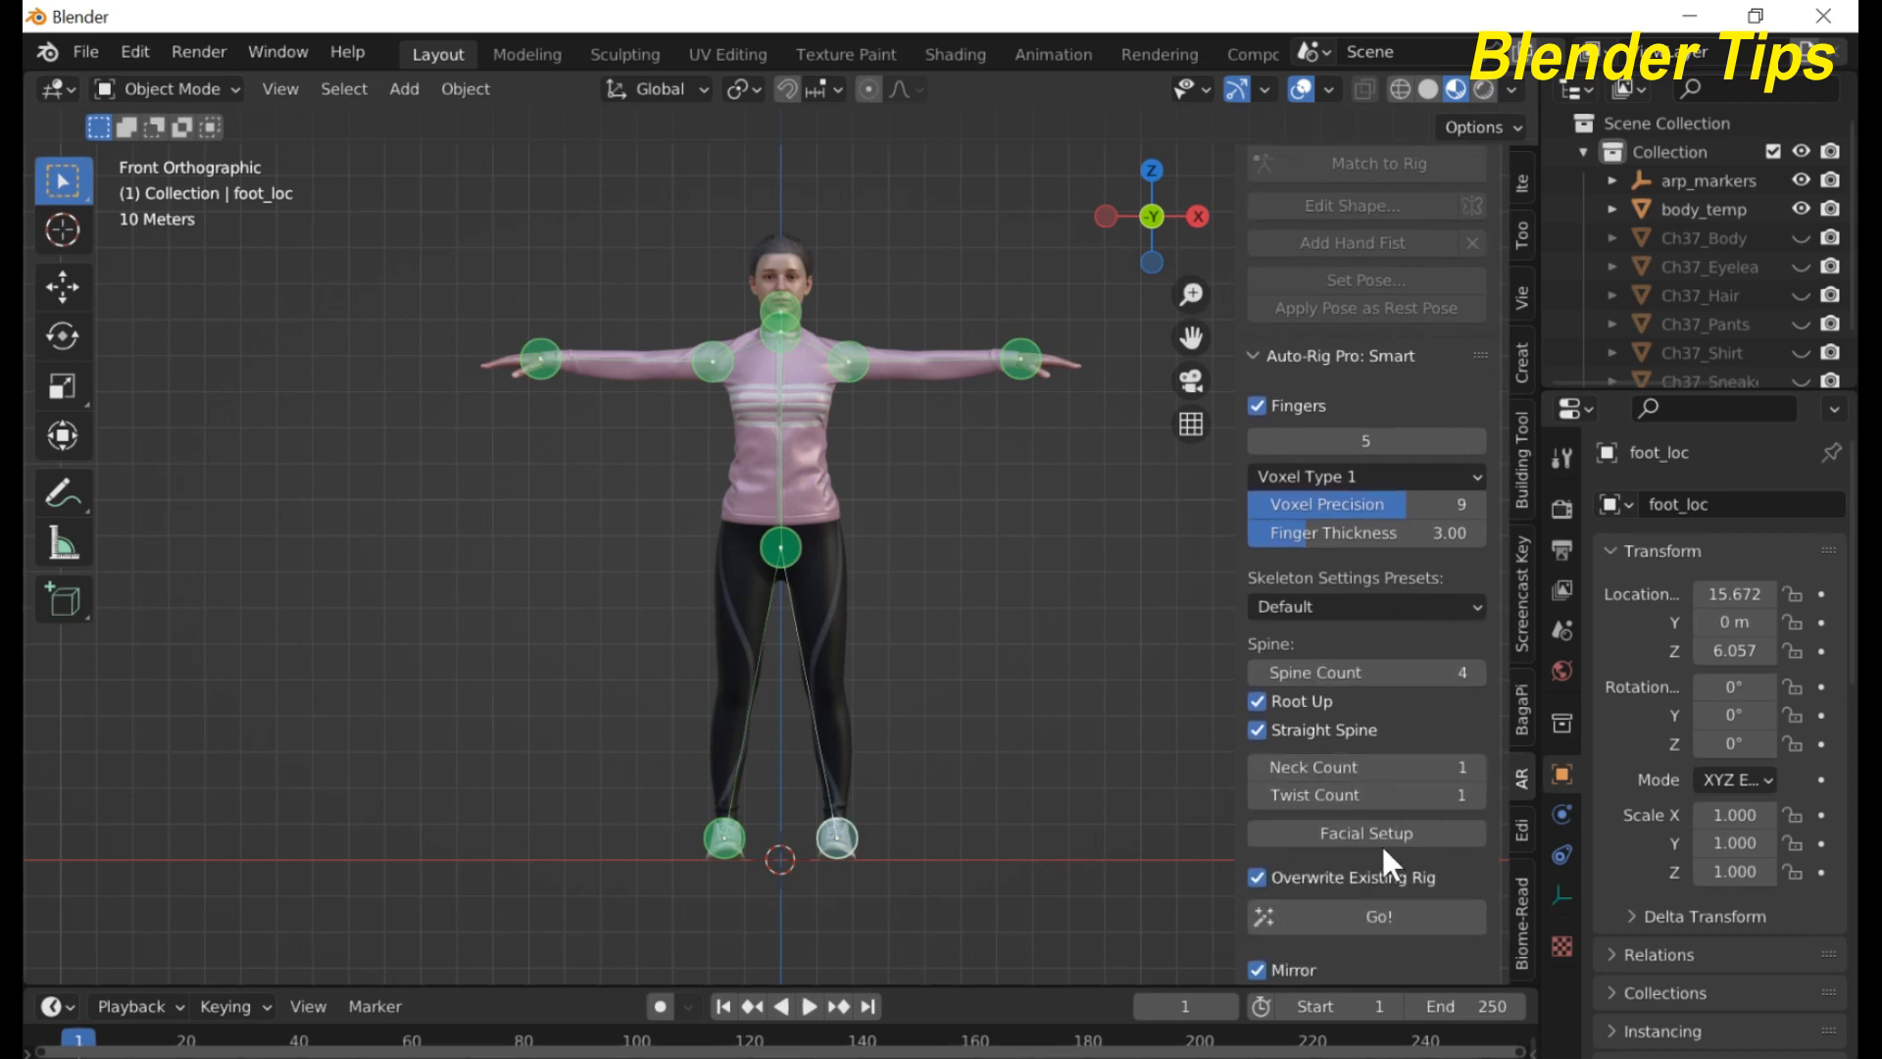
pyautogui.click(1368, 832)
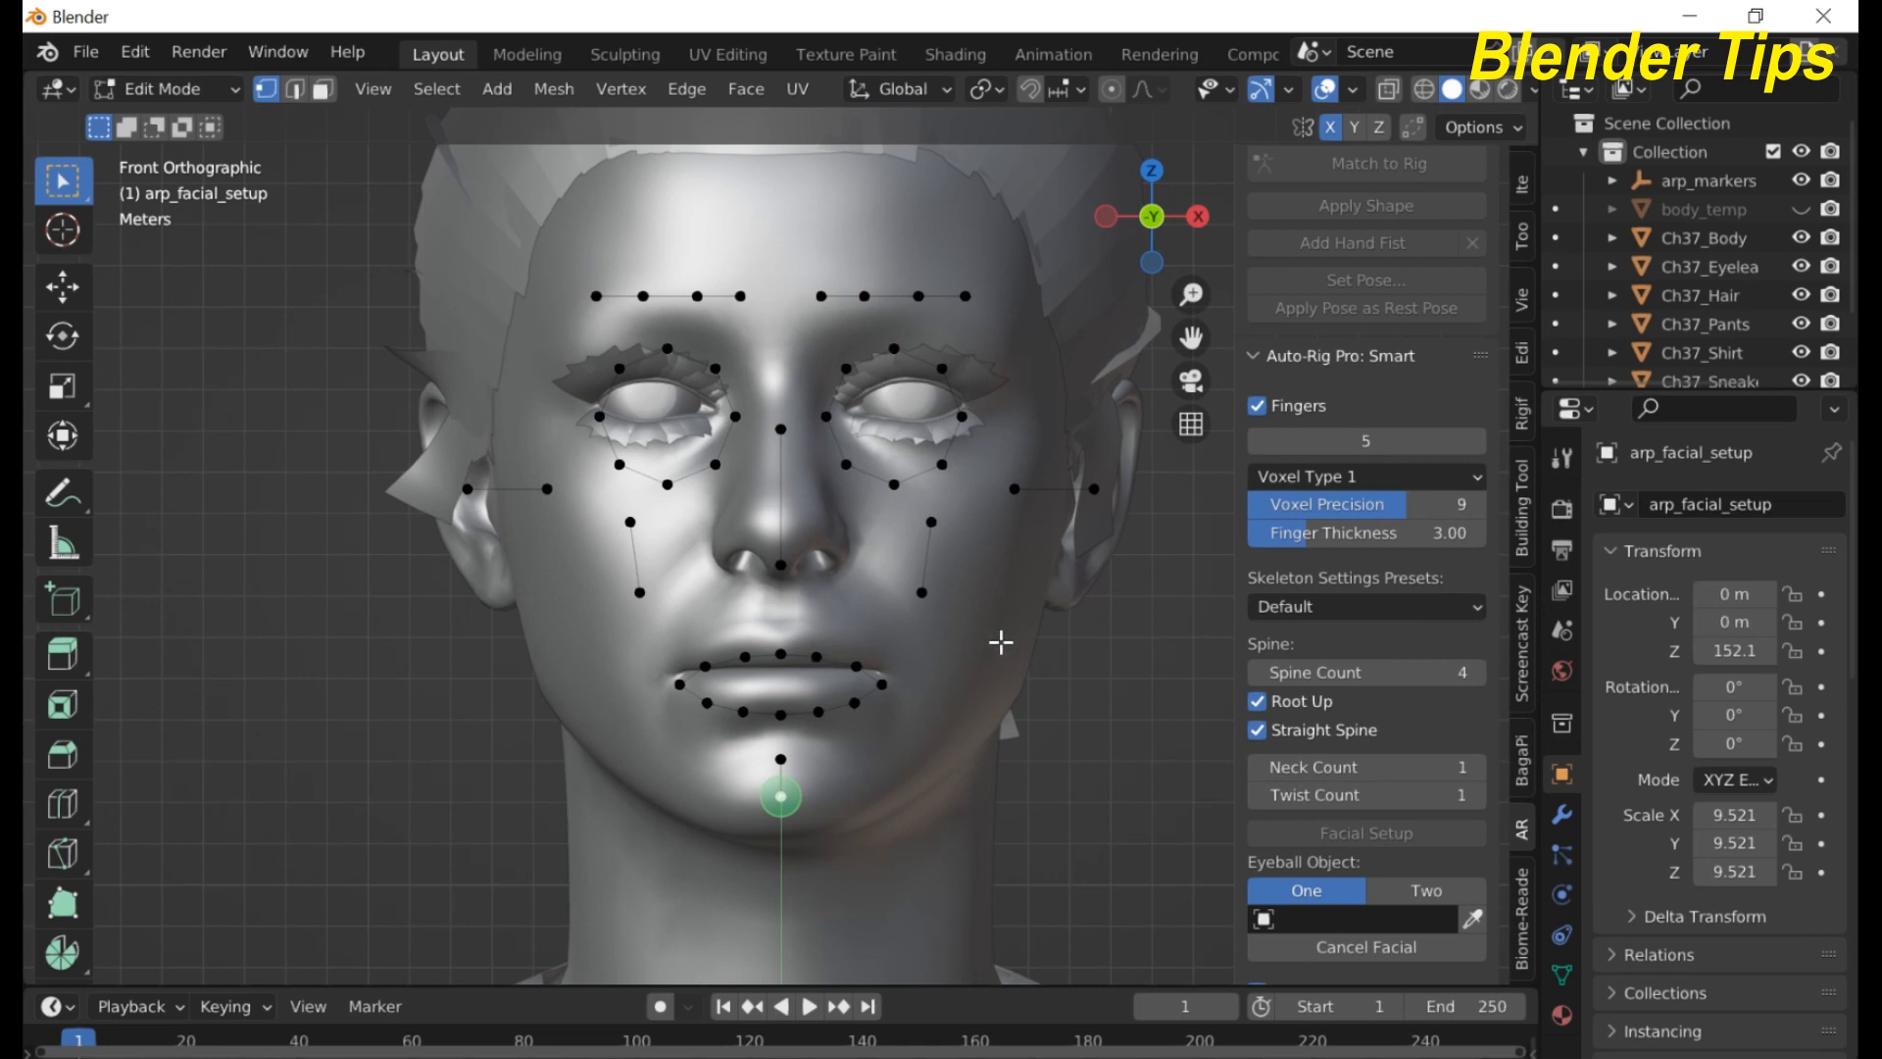
# - Move the mirrored ear points so the outer one sits on the upper ear and the inner one on the earlobe
pyautogui.scroll(-1, 936, 558)
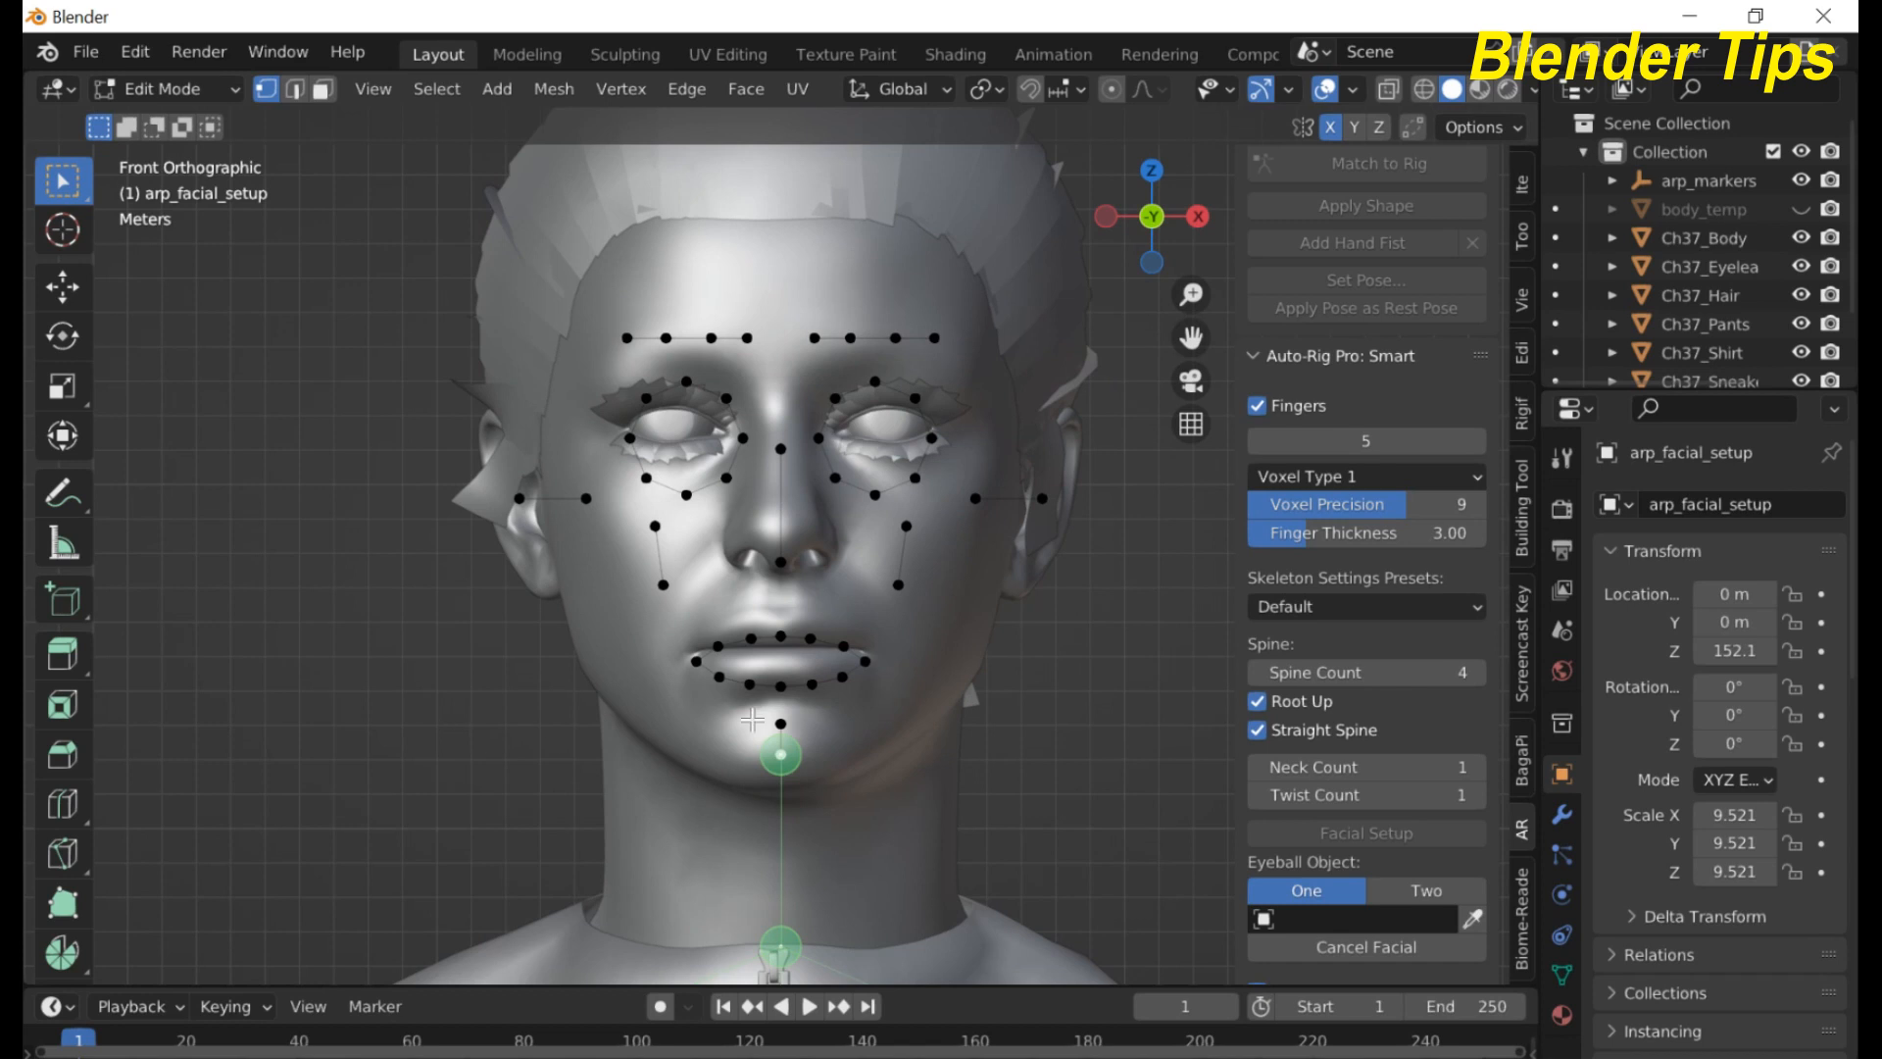
pyautogui.click(1026, 513)
pyautogui.press('g')
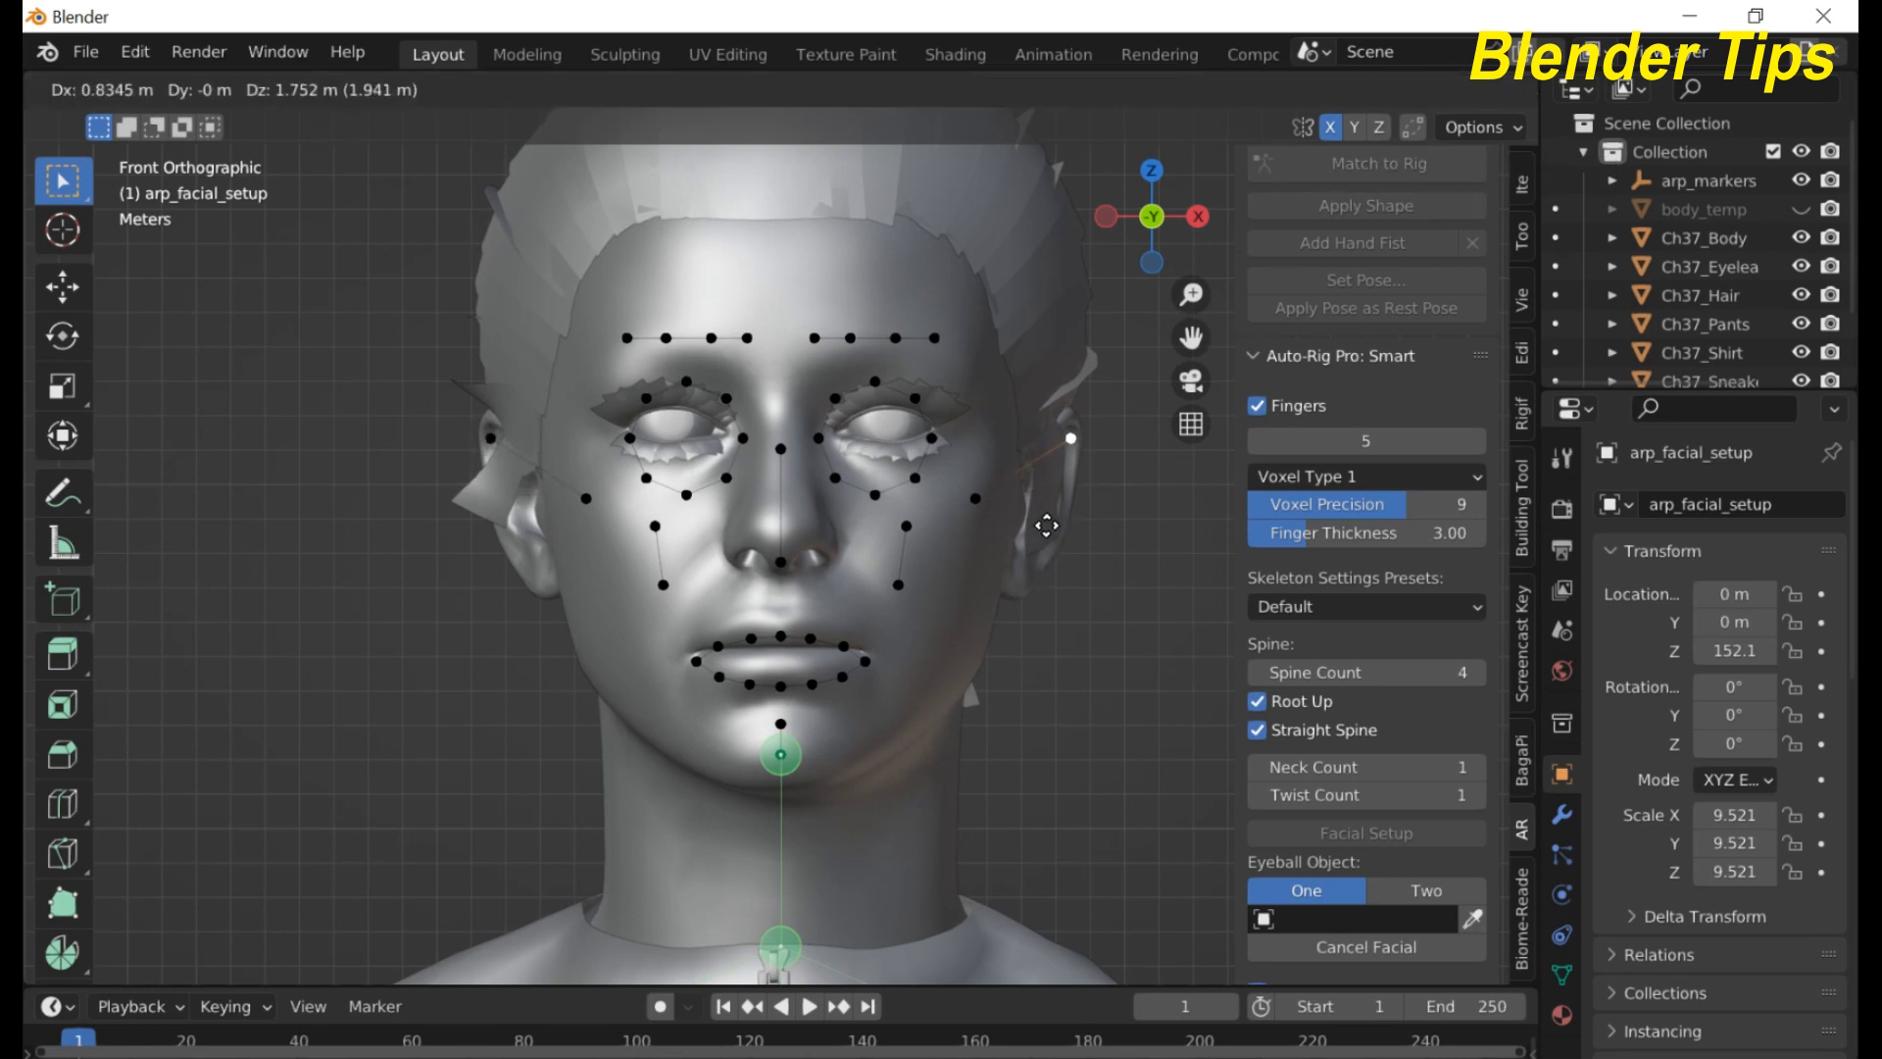
pyautogui.click(1047, 524)
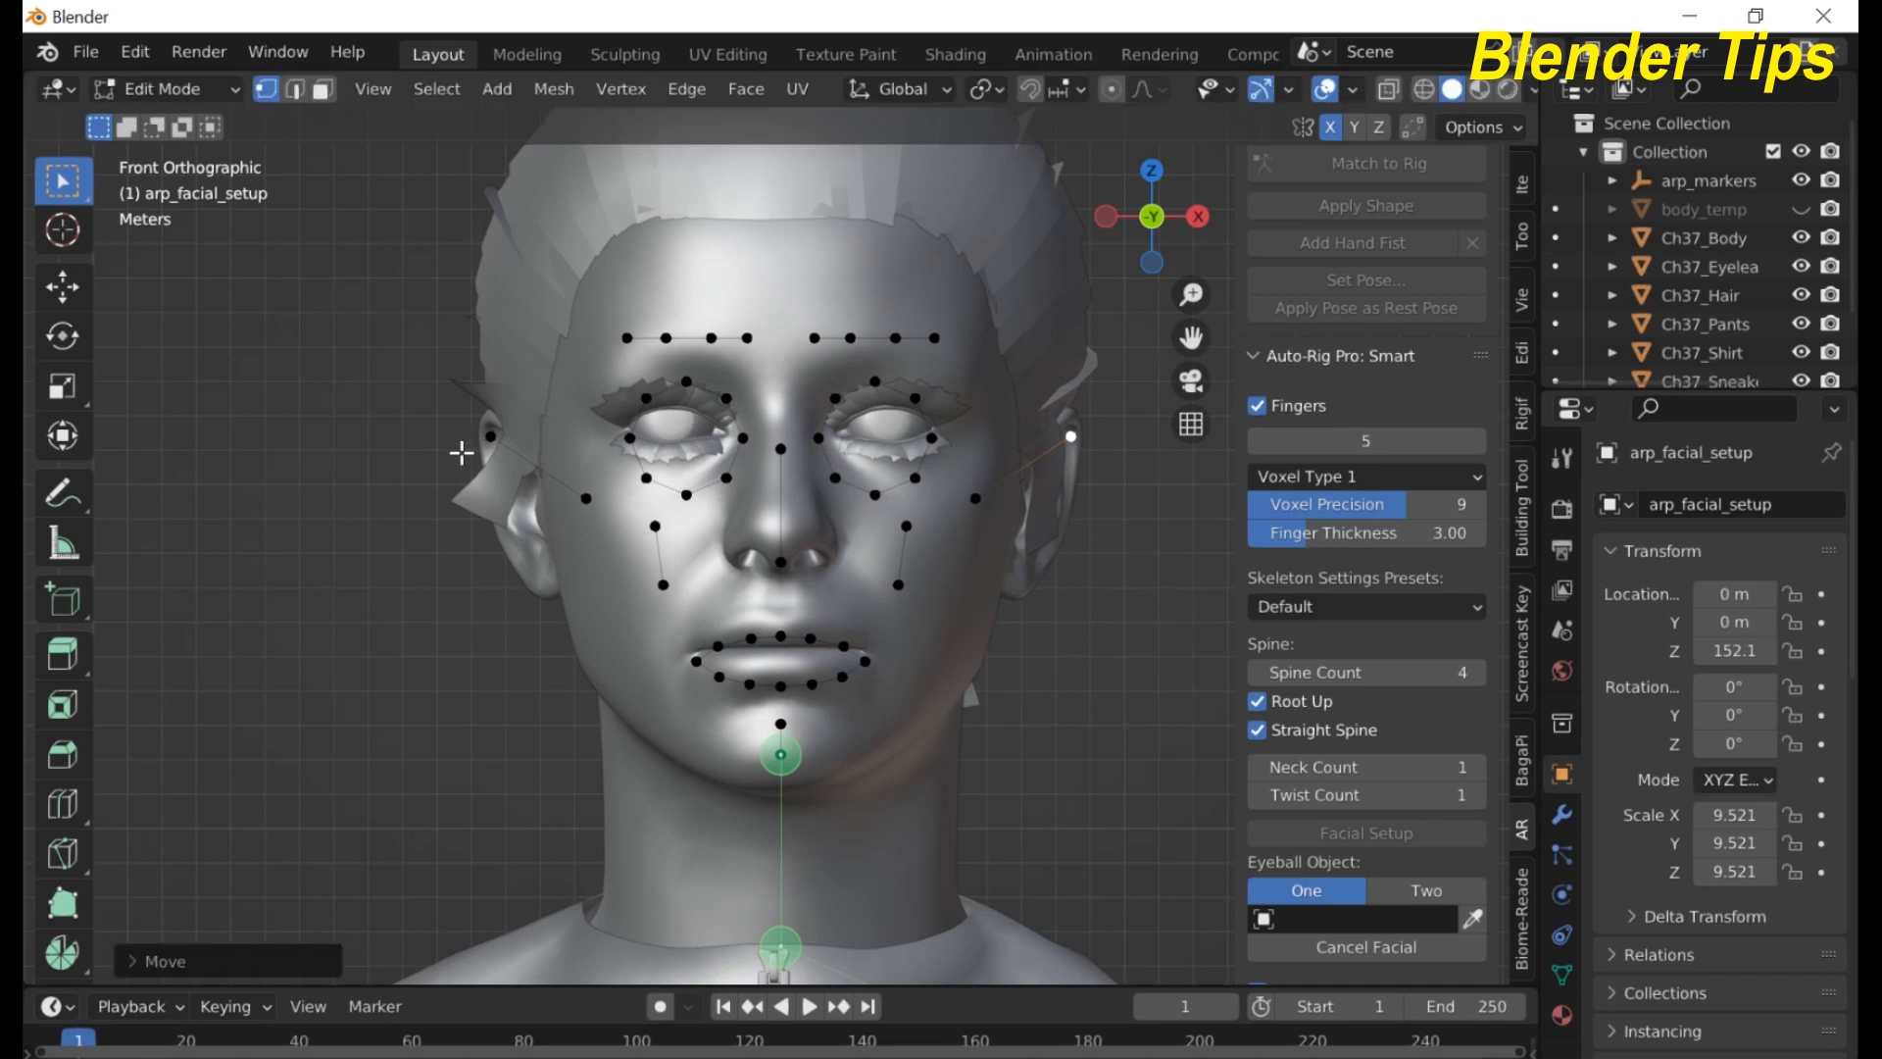
pyautogui.click(971, 502)
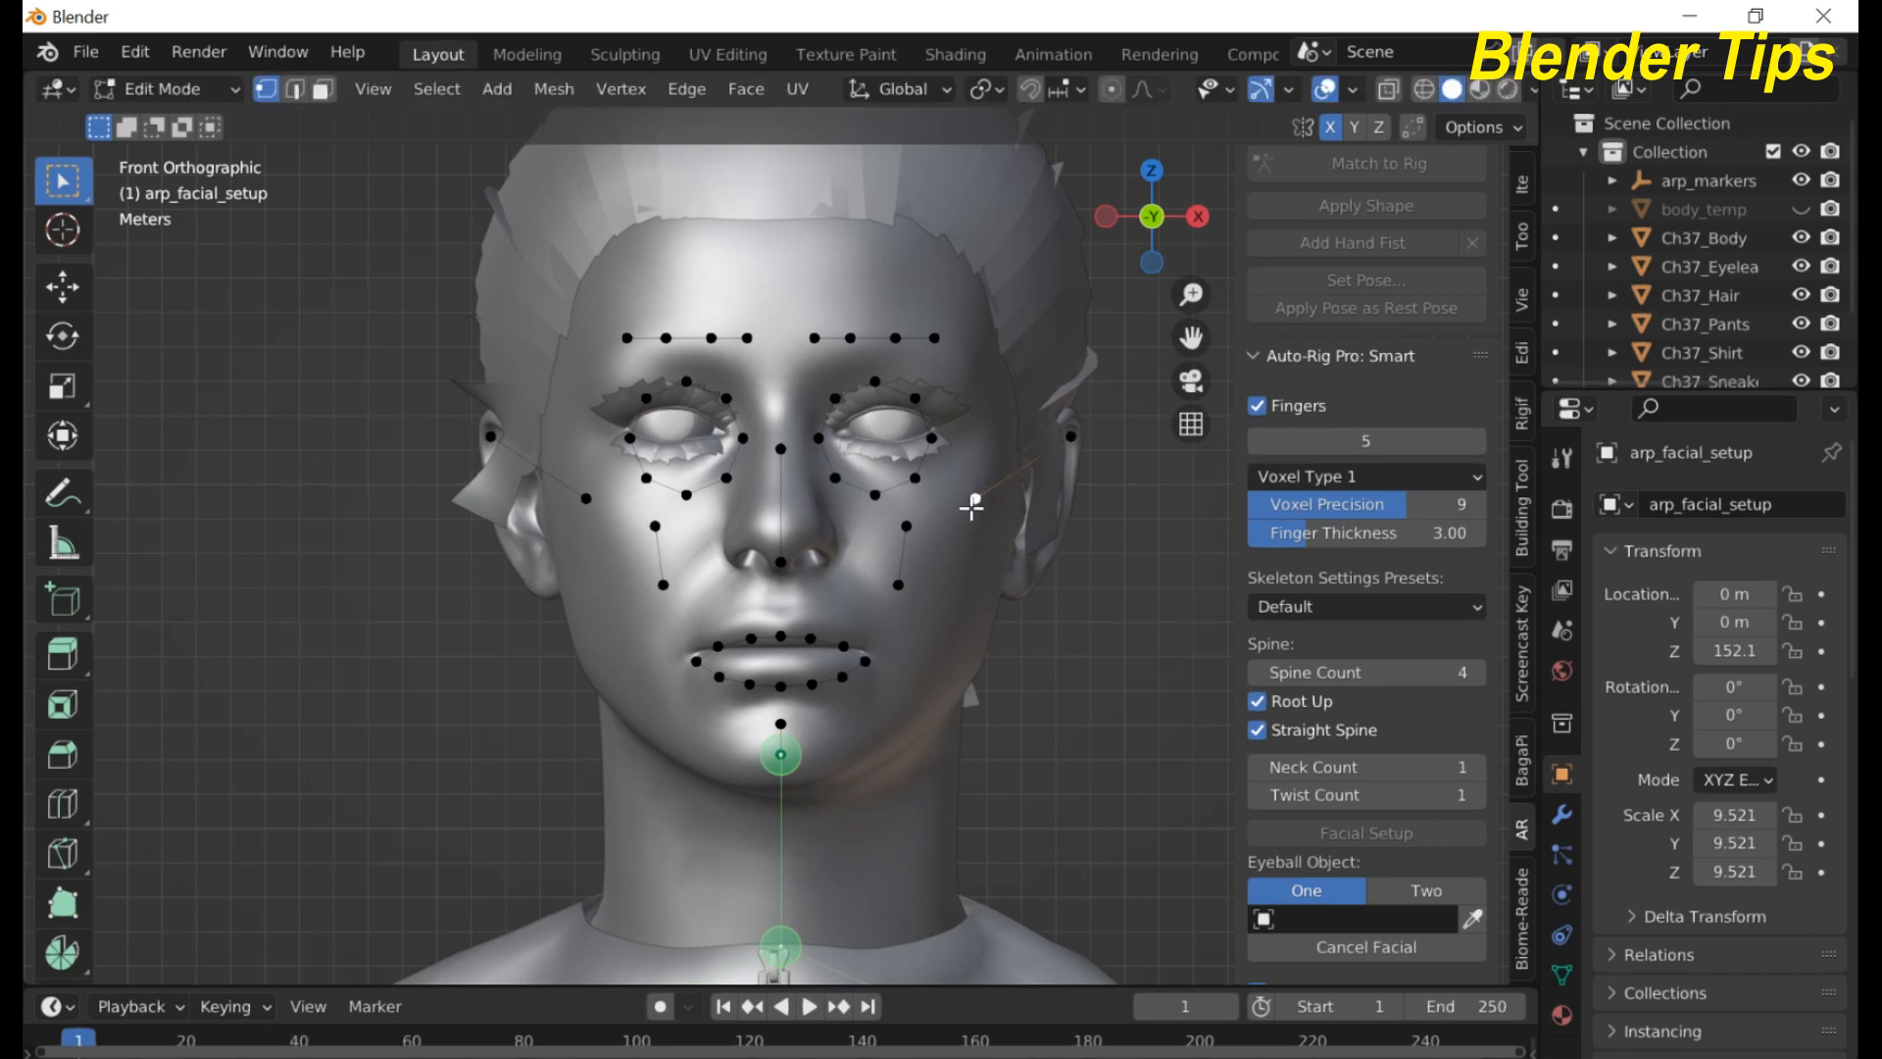
pyautogui.press('g')
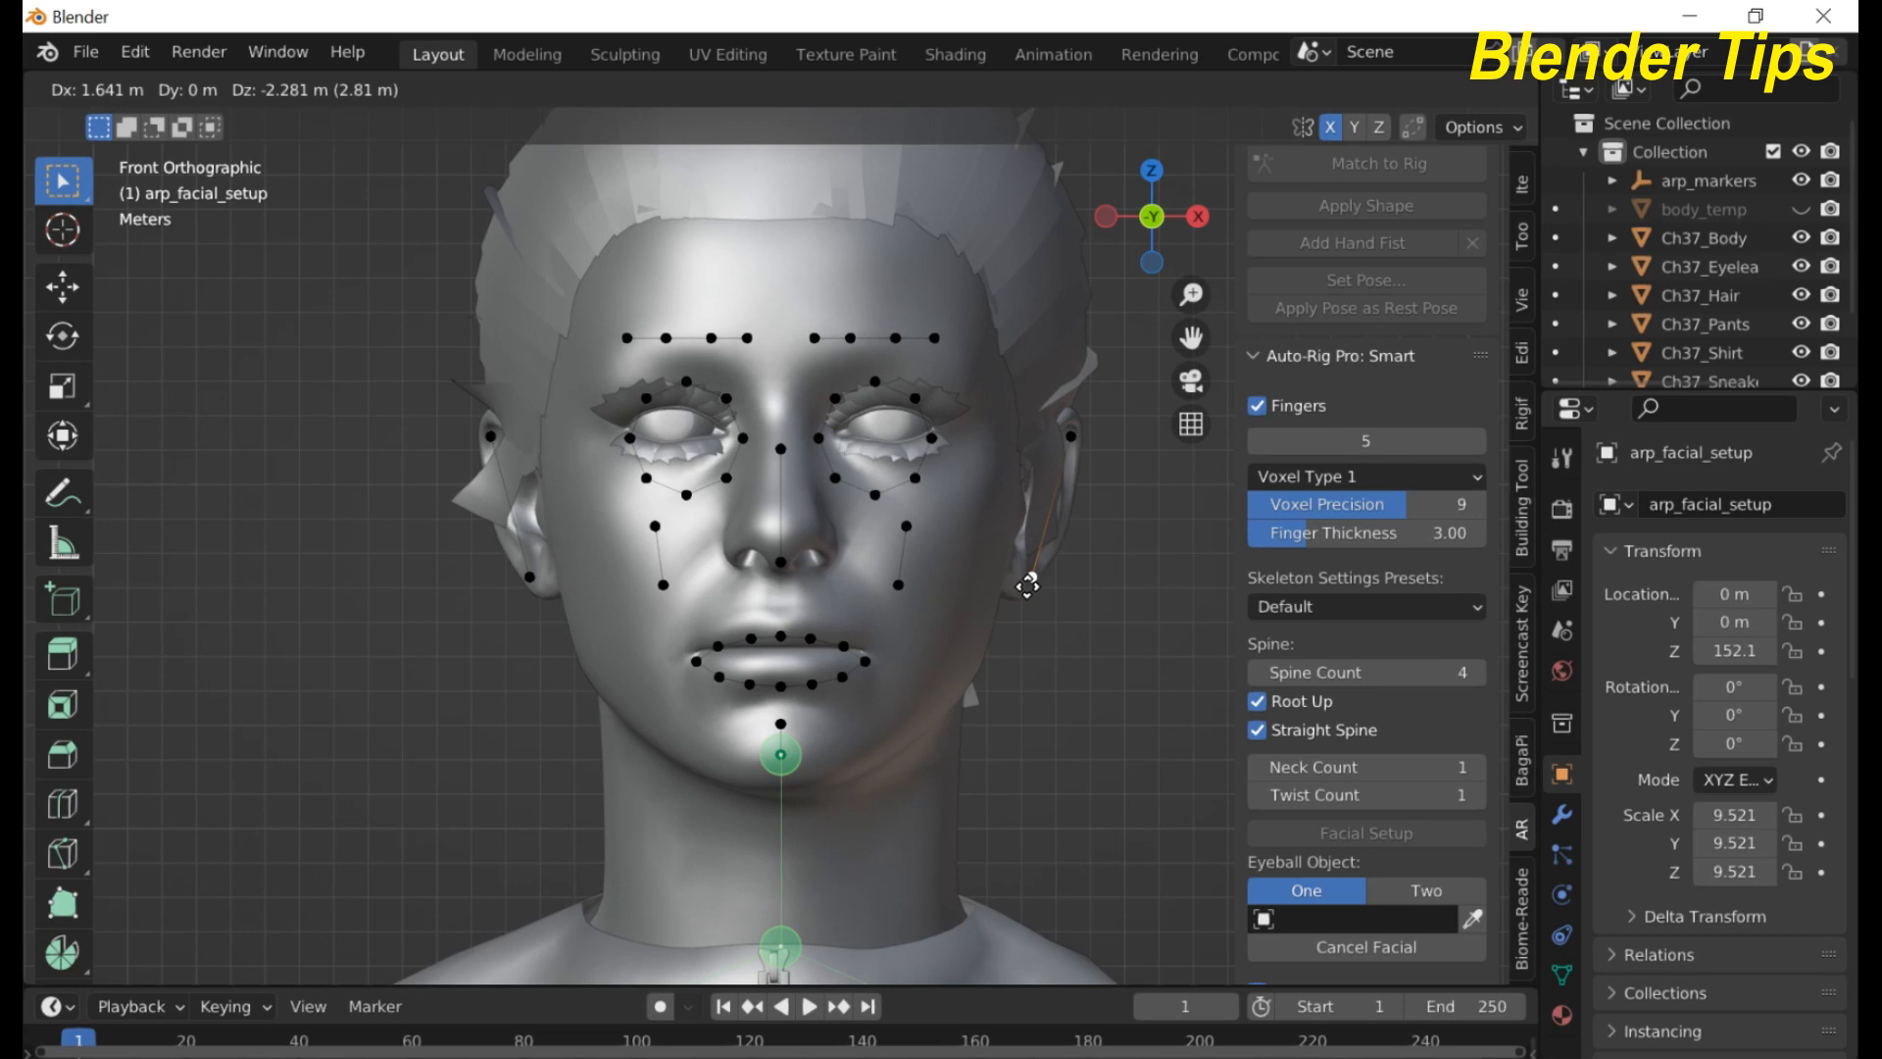
pyautogui.click(1027, 585)
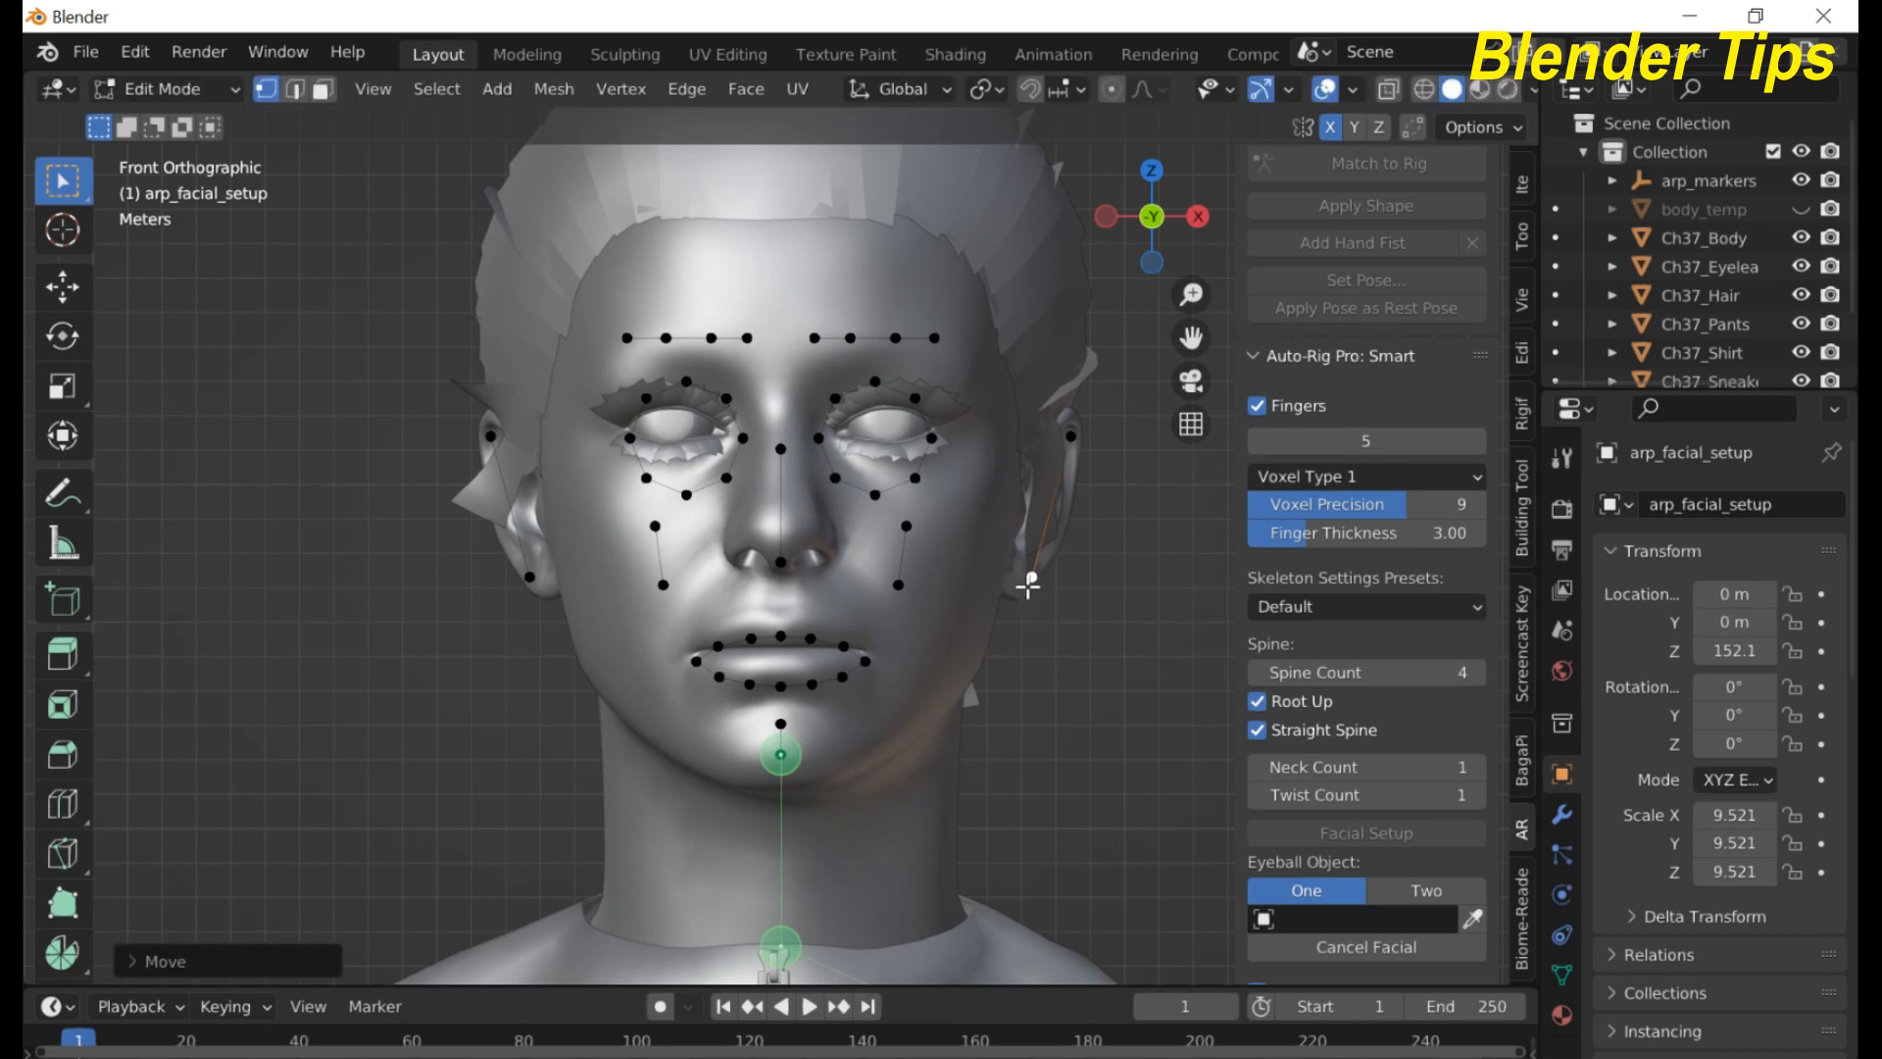
# - Move the upper cheek point outward to the cheekbone and the lower one down and outward beside the mouth, mirrored on both sides
pyautogui.click(904, 530)
pyautogui.press('g')
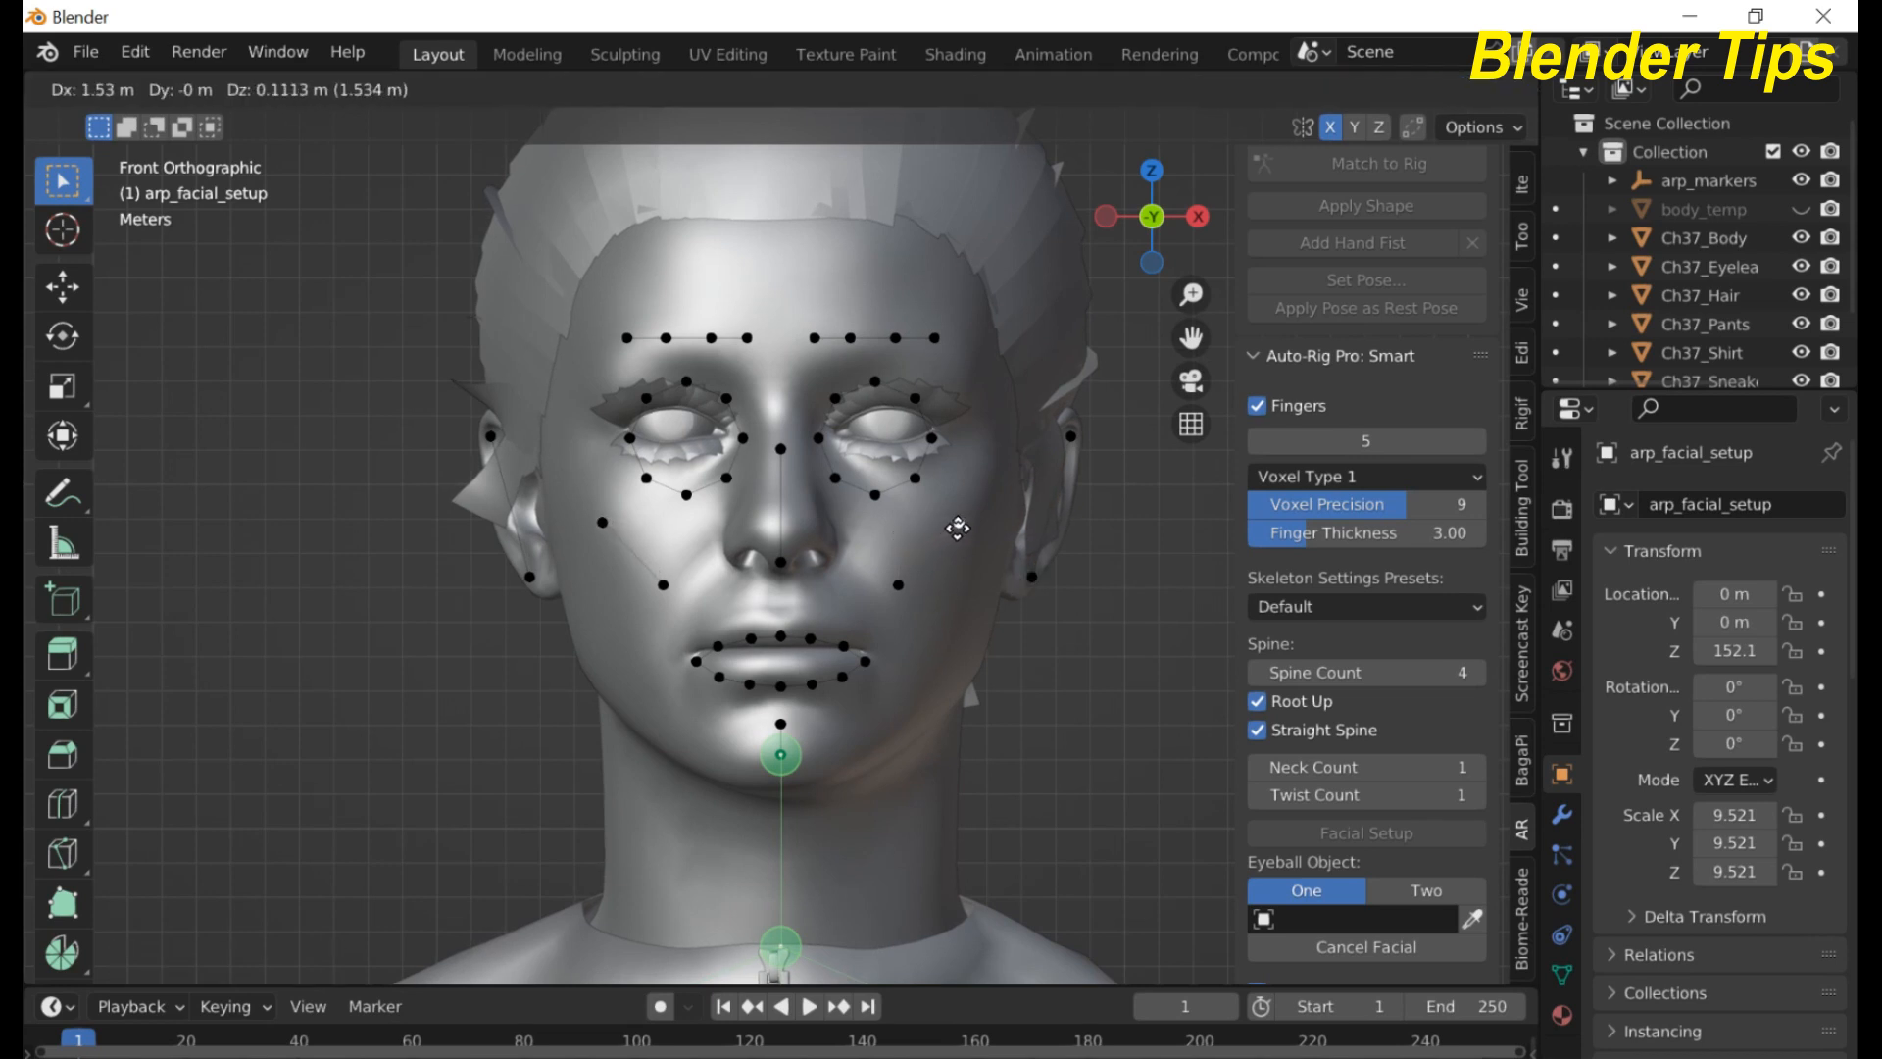
pyautogui.click(959, 528)
pyautogui.click(899, 585)
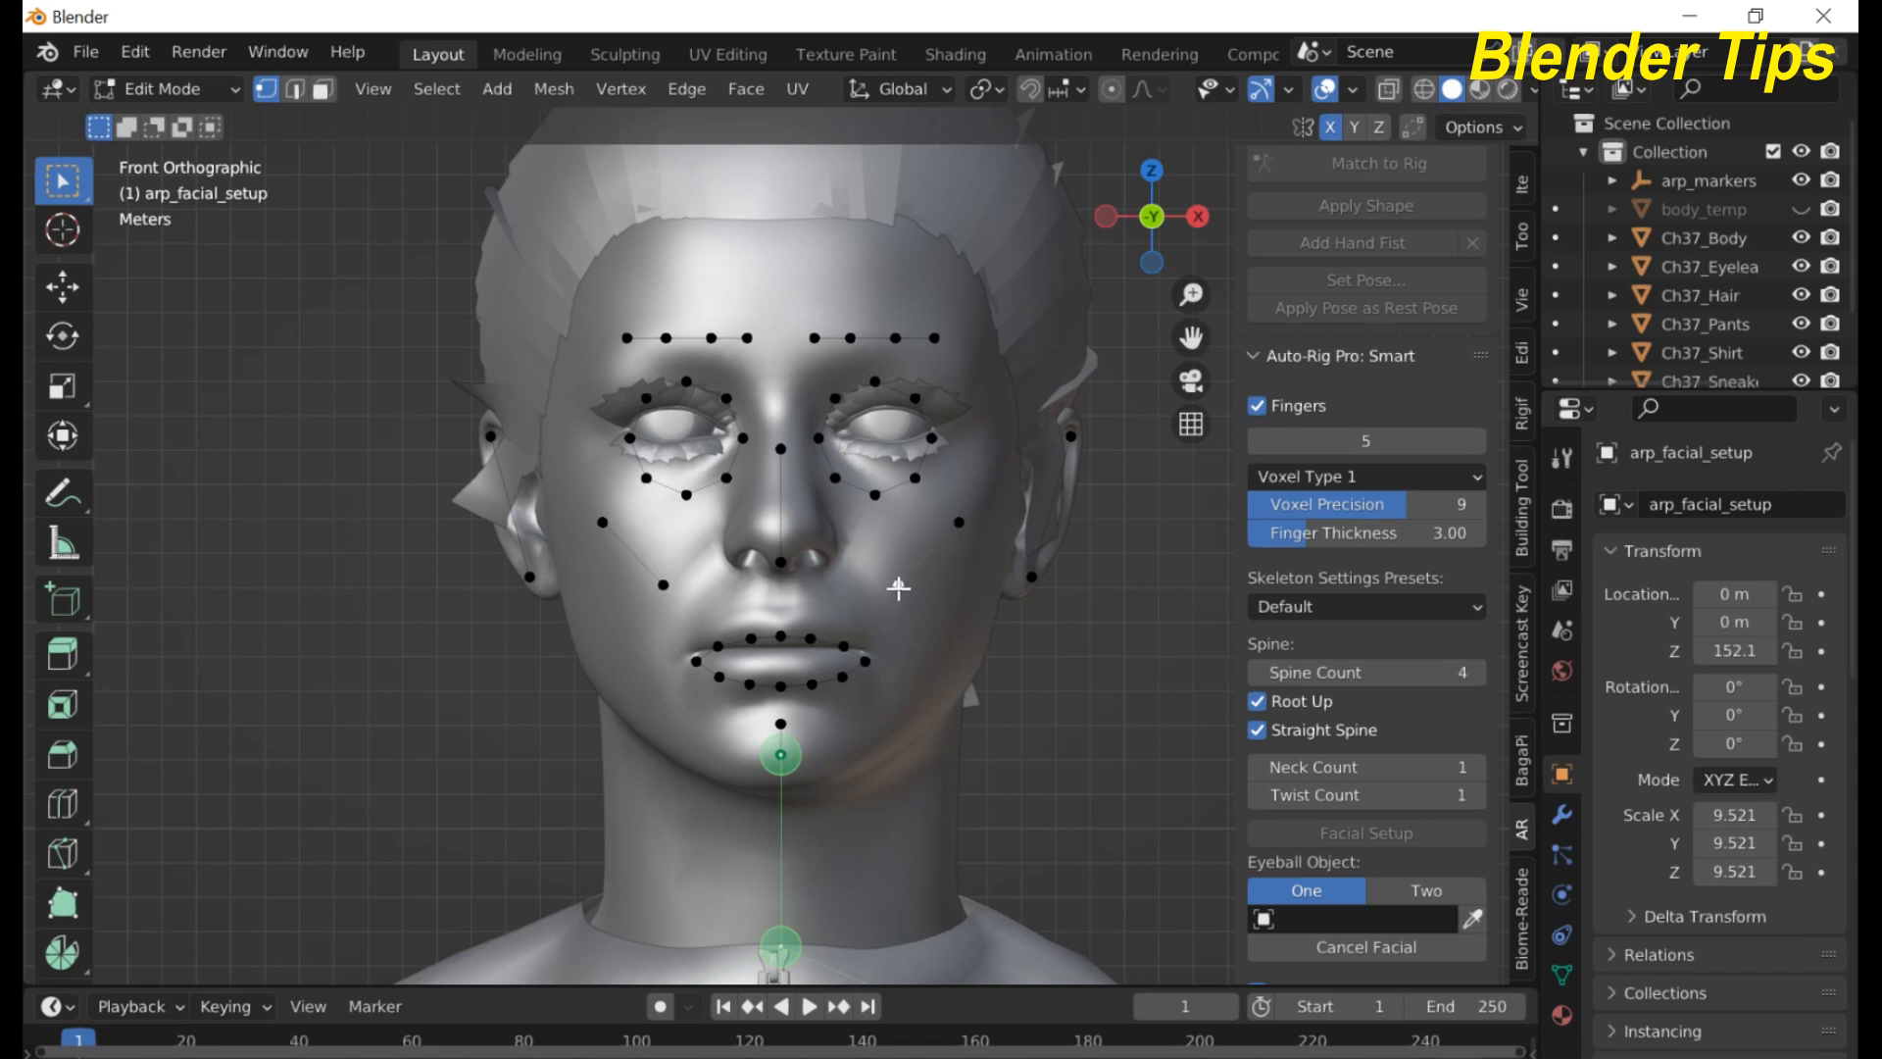
pyautogui.press('g')
pyautogui.click(934, 658)
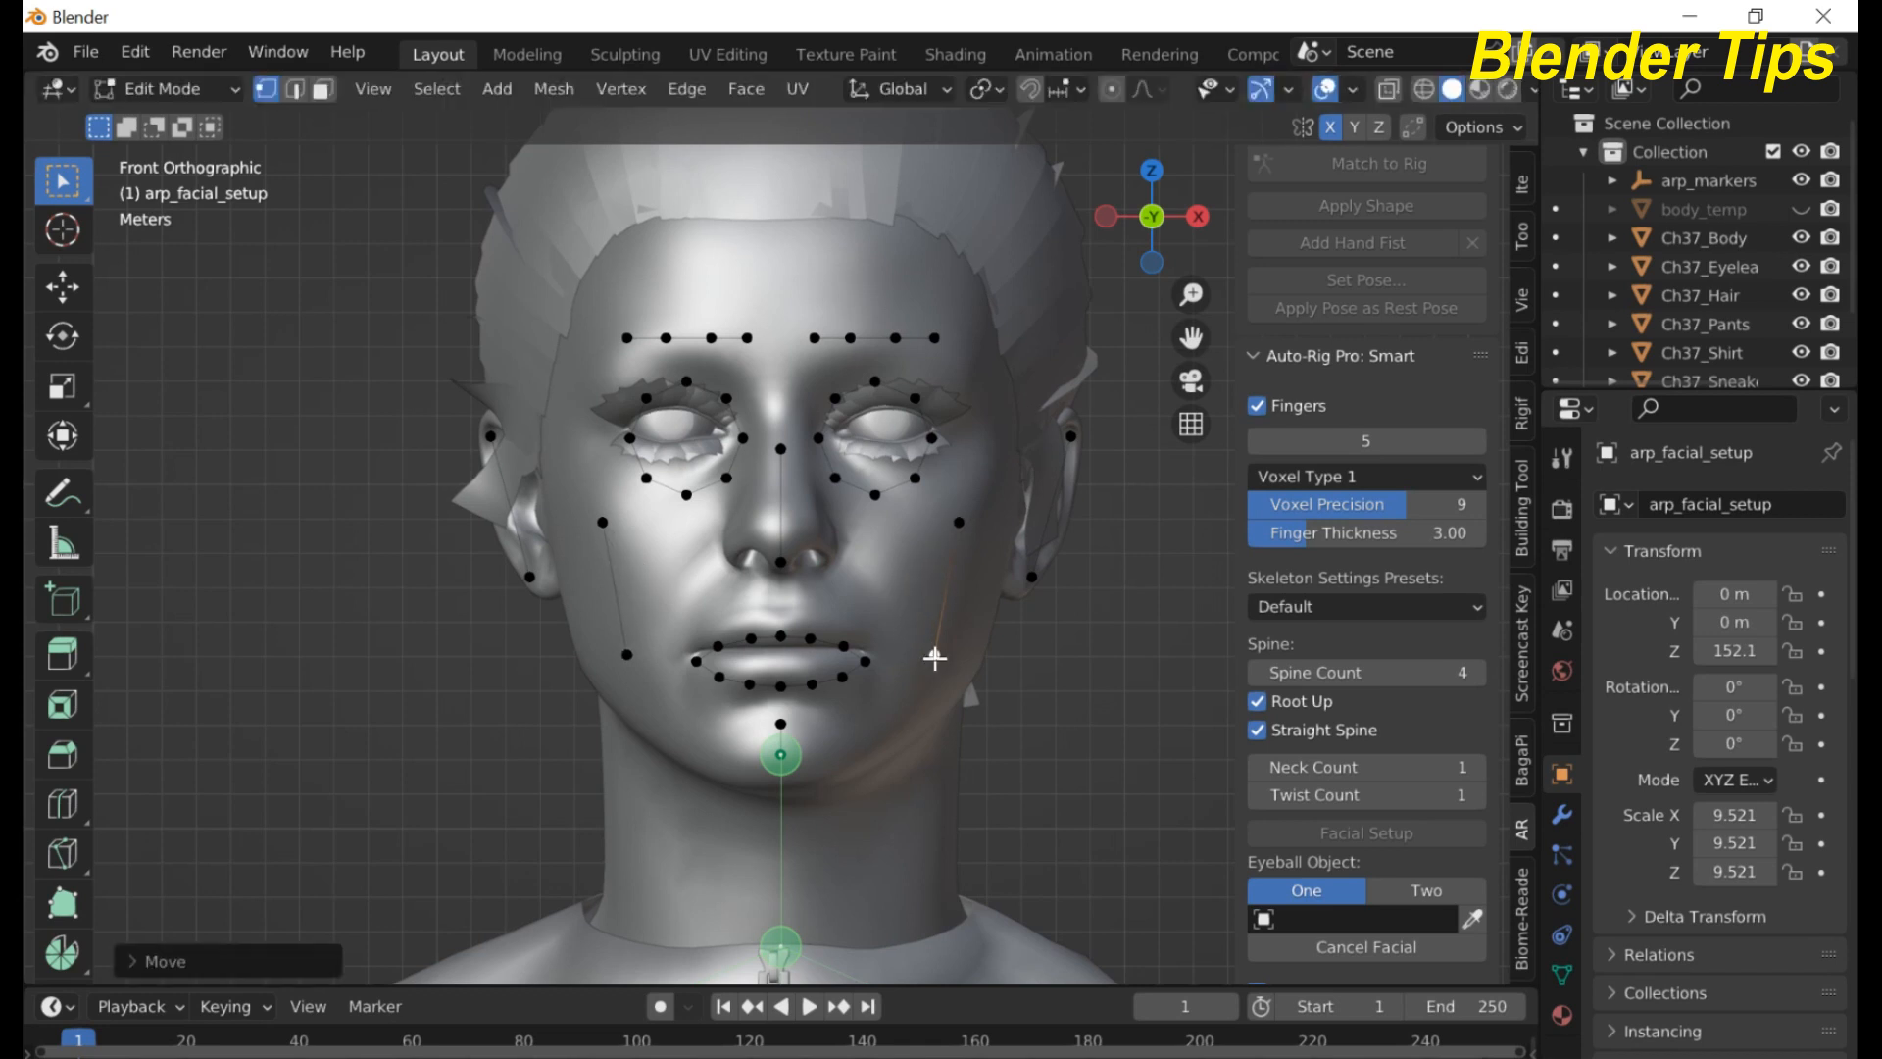
# - Raise the lower nose point to the nose tip and the upper one slightly to the bridge between the eyes
pyautogui.click(781, 562)
pyautogui.press('g')
pyautogui.click(781, 540)
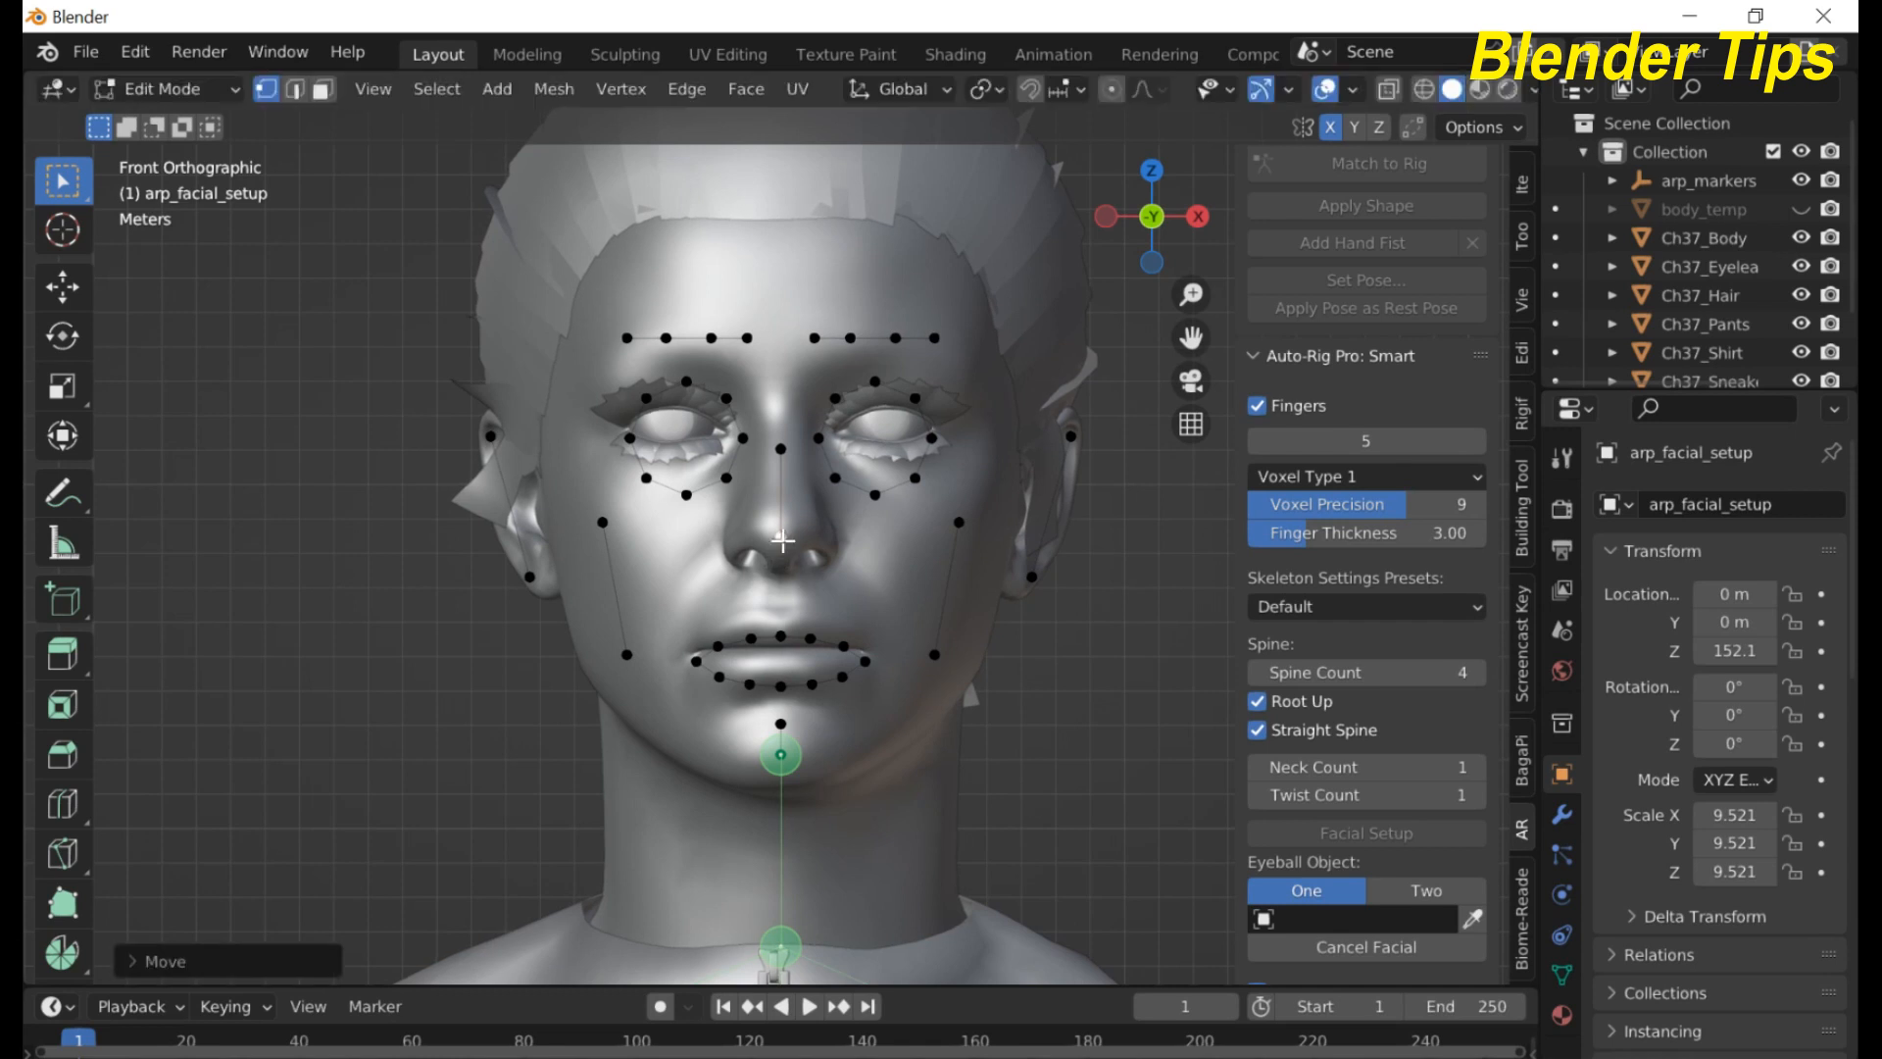
pyautogui.click(780, 451)
pyautogui.press('g')
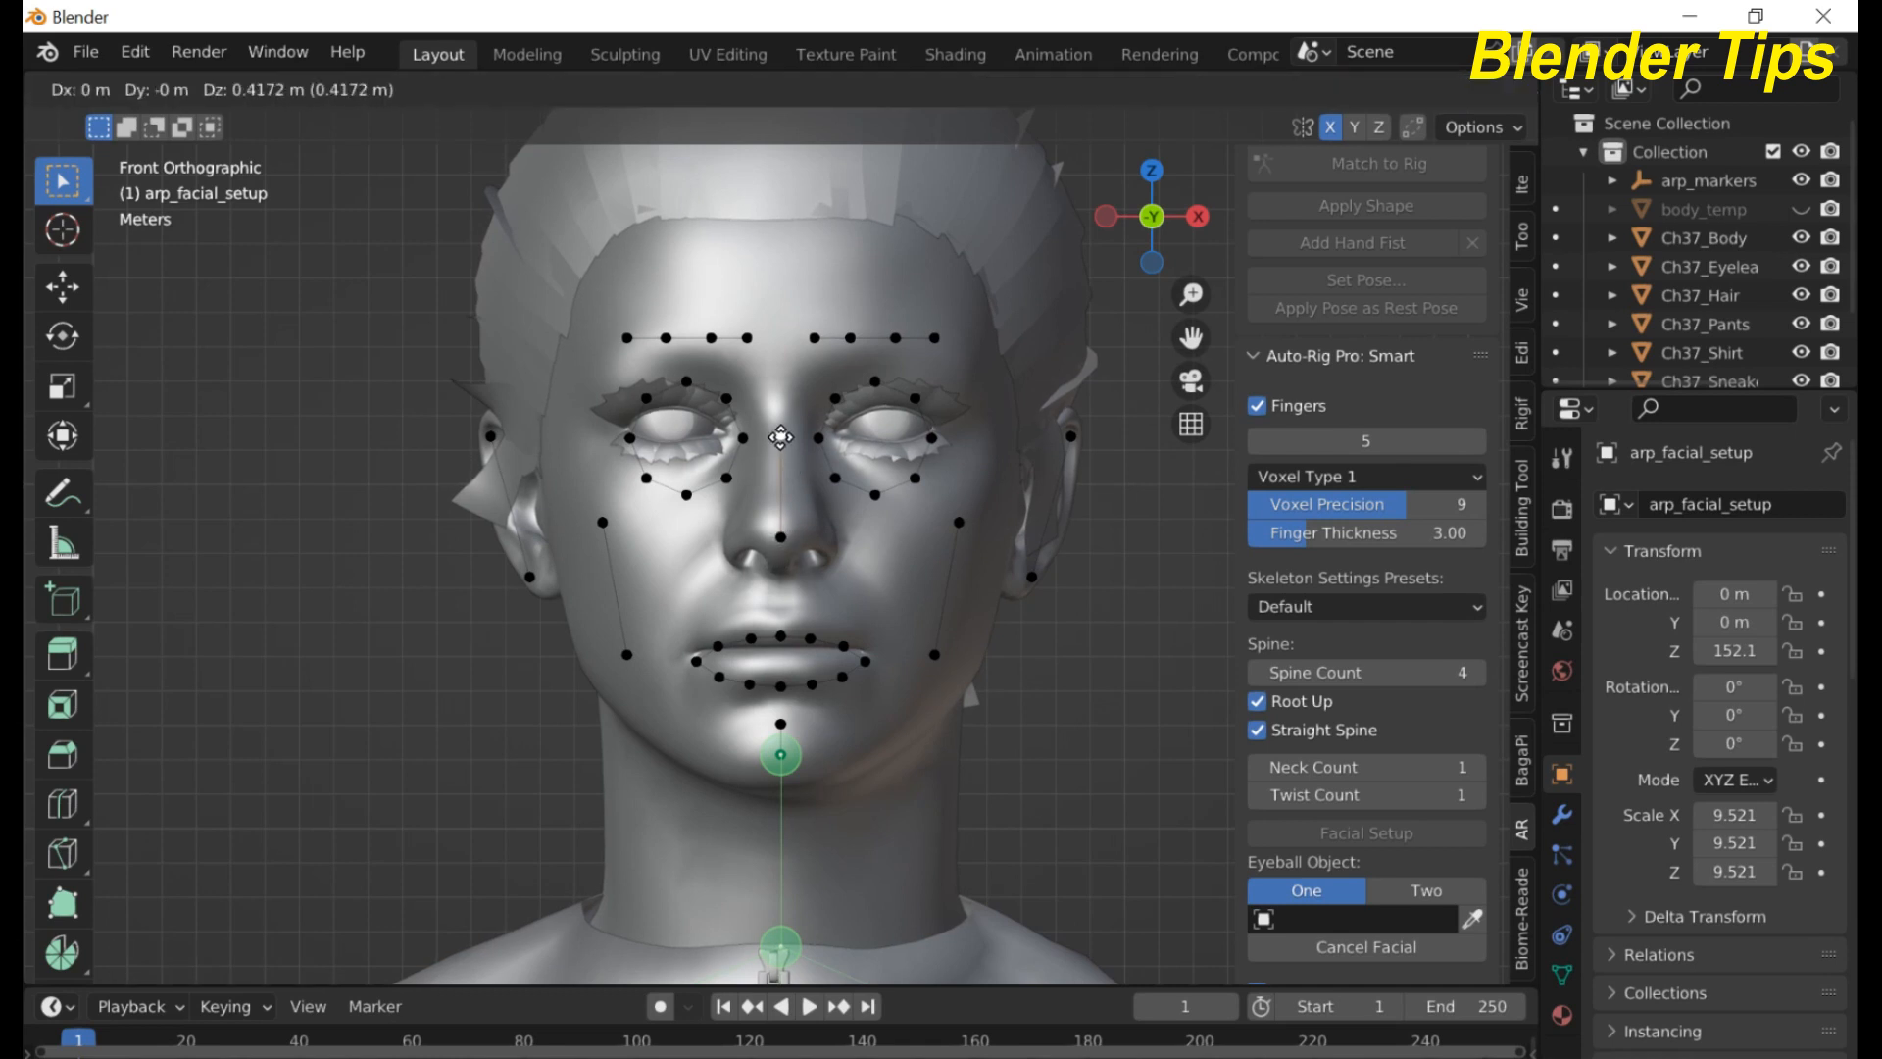
pyautogui.click(780, 437)
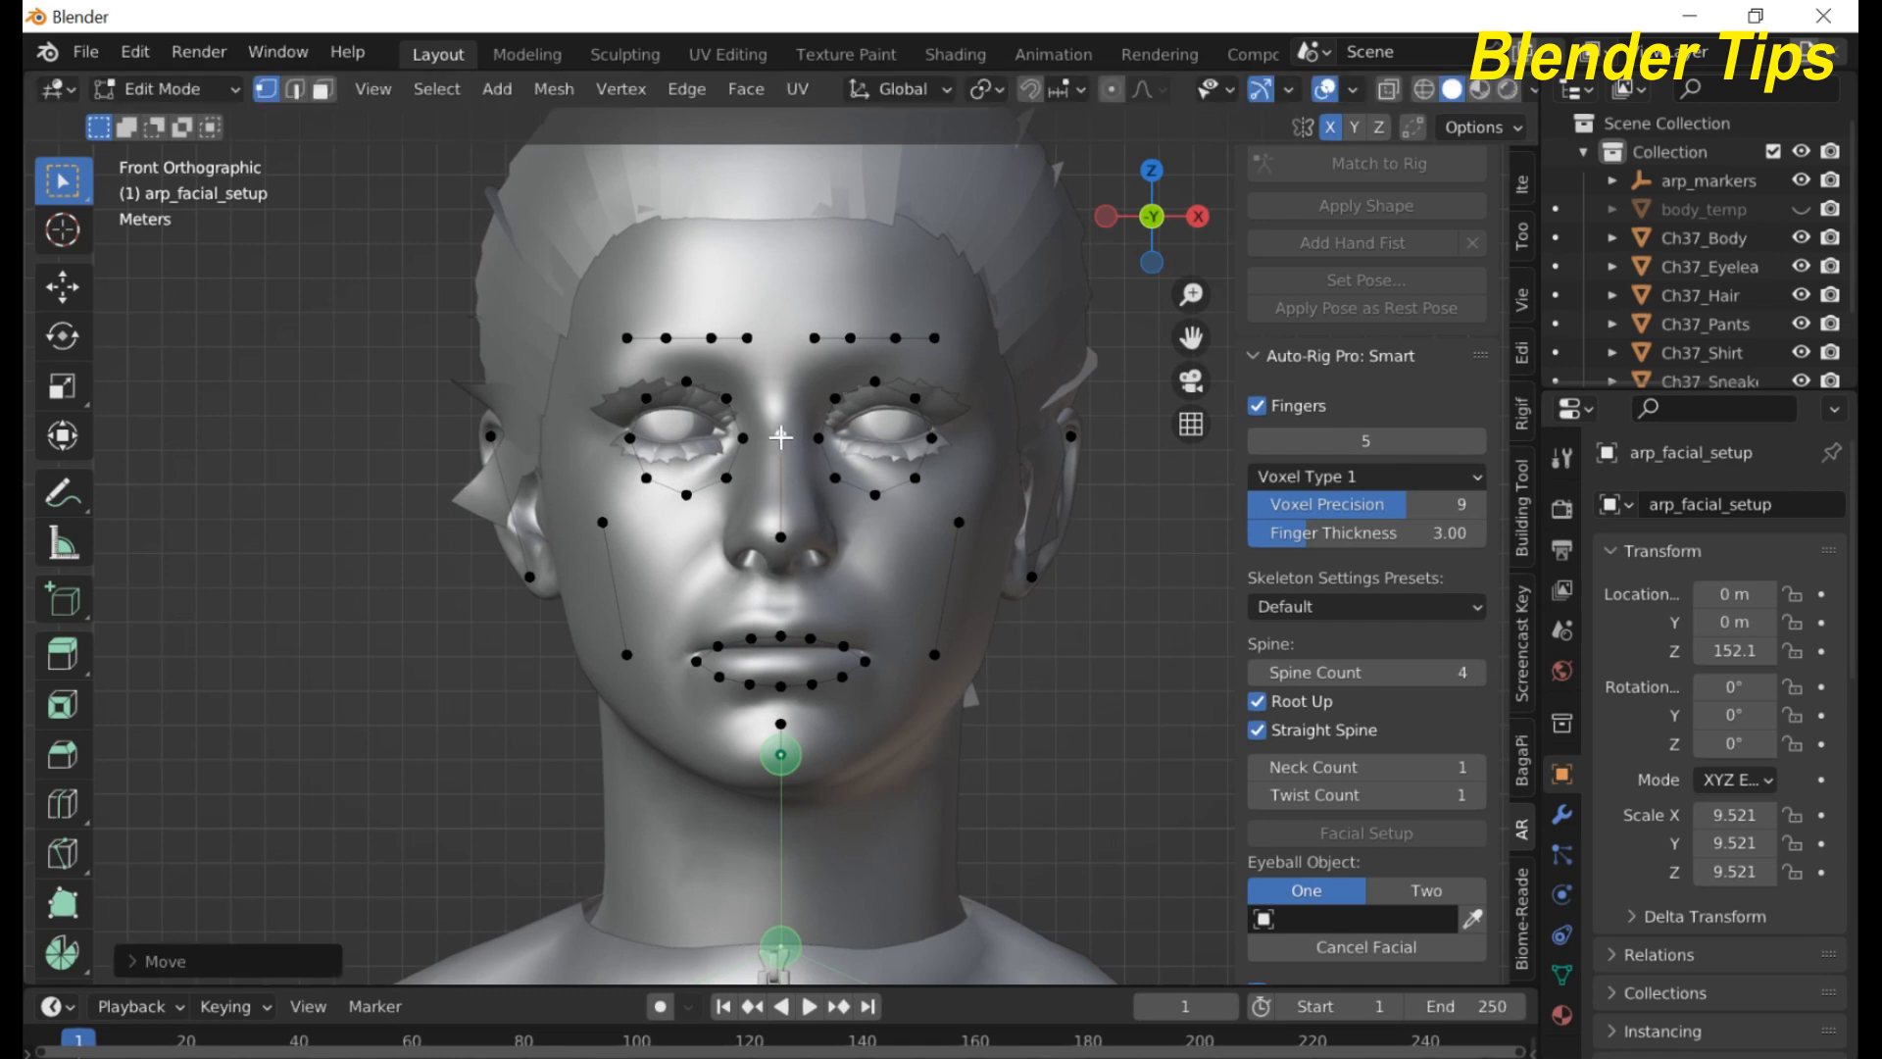
# - Reposition the four mirrored eyebrow points to follow the brow arch, lowering the inner and outer ends and adjusting the two middle points
pyautogui.click(822, 337)
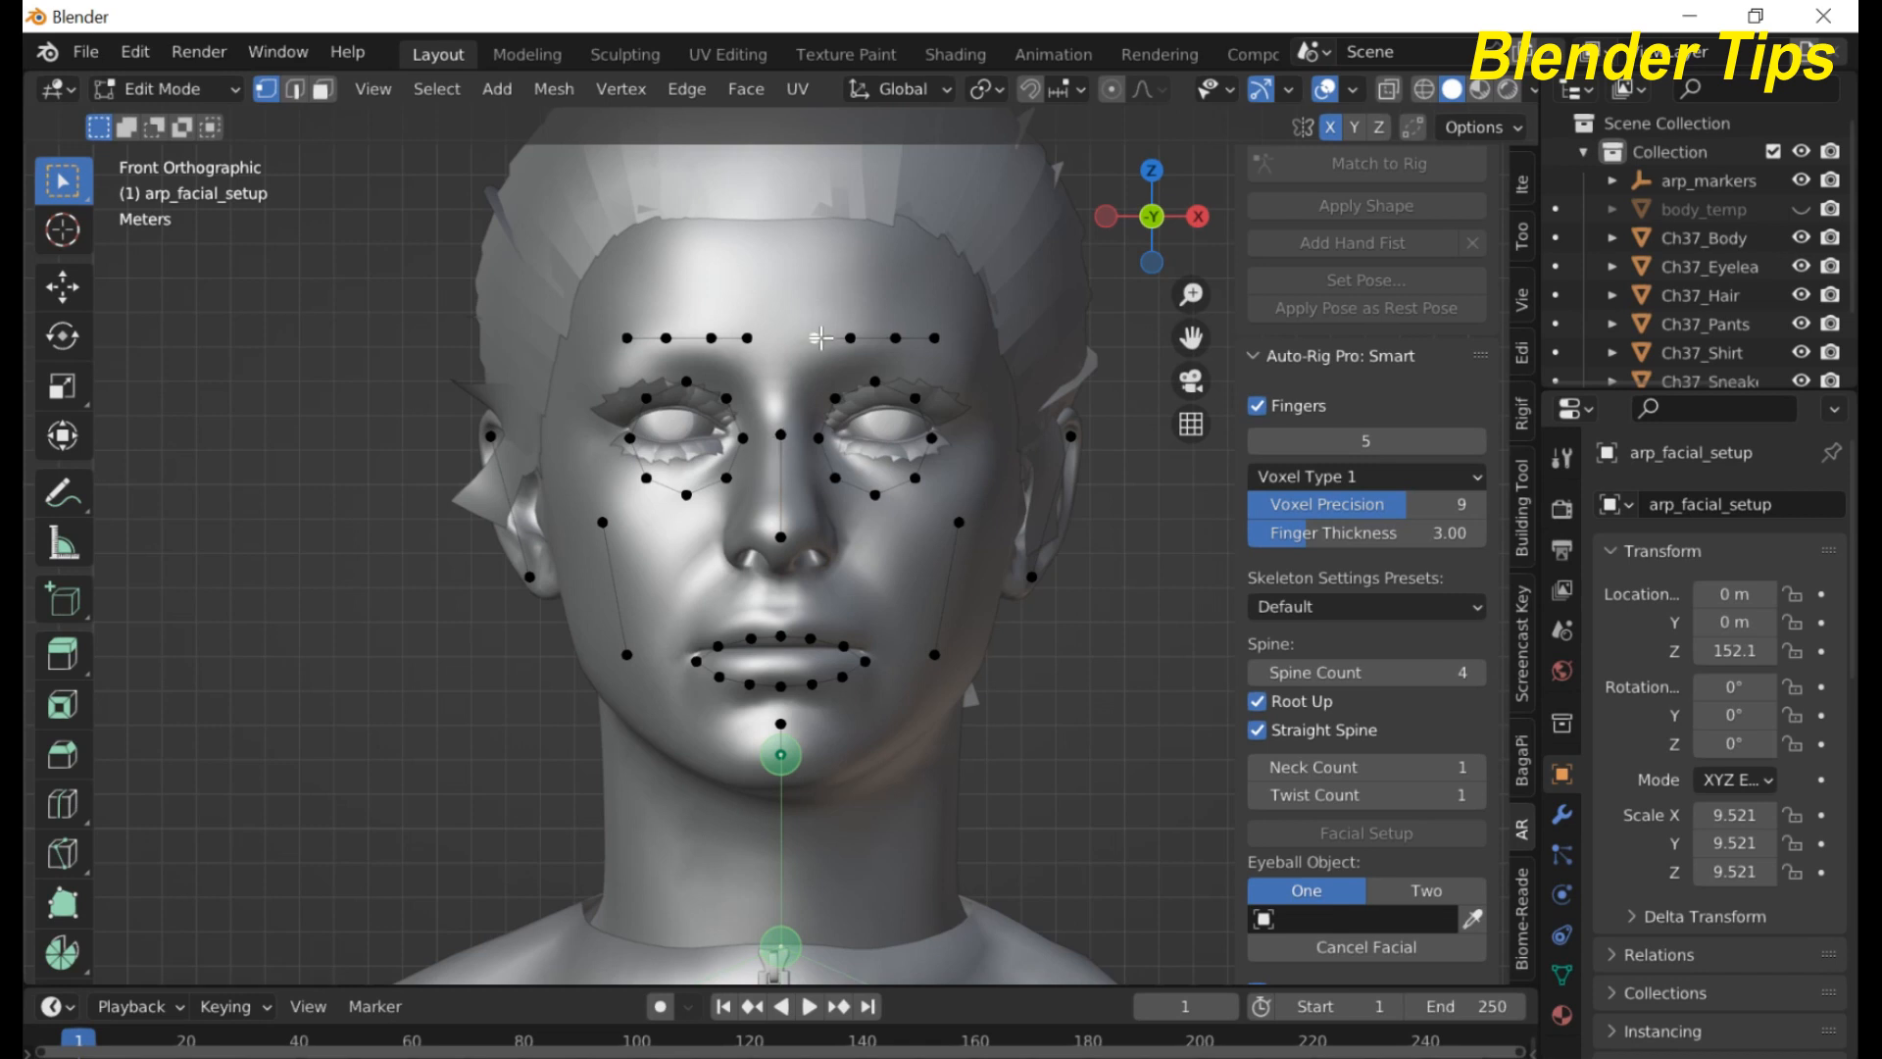
pyautogui.press('g')
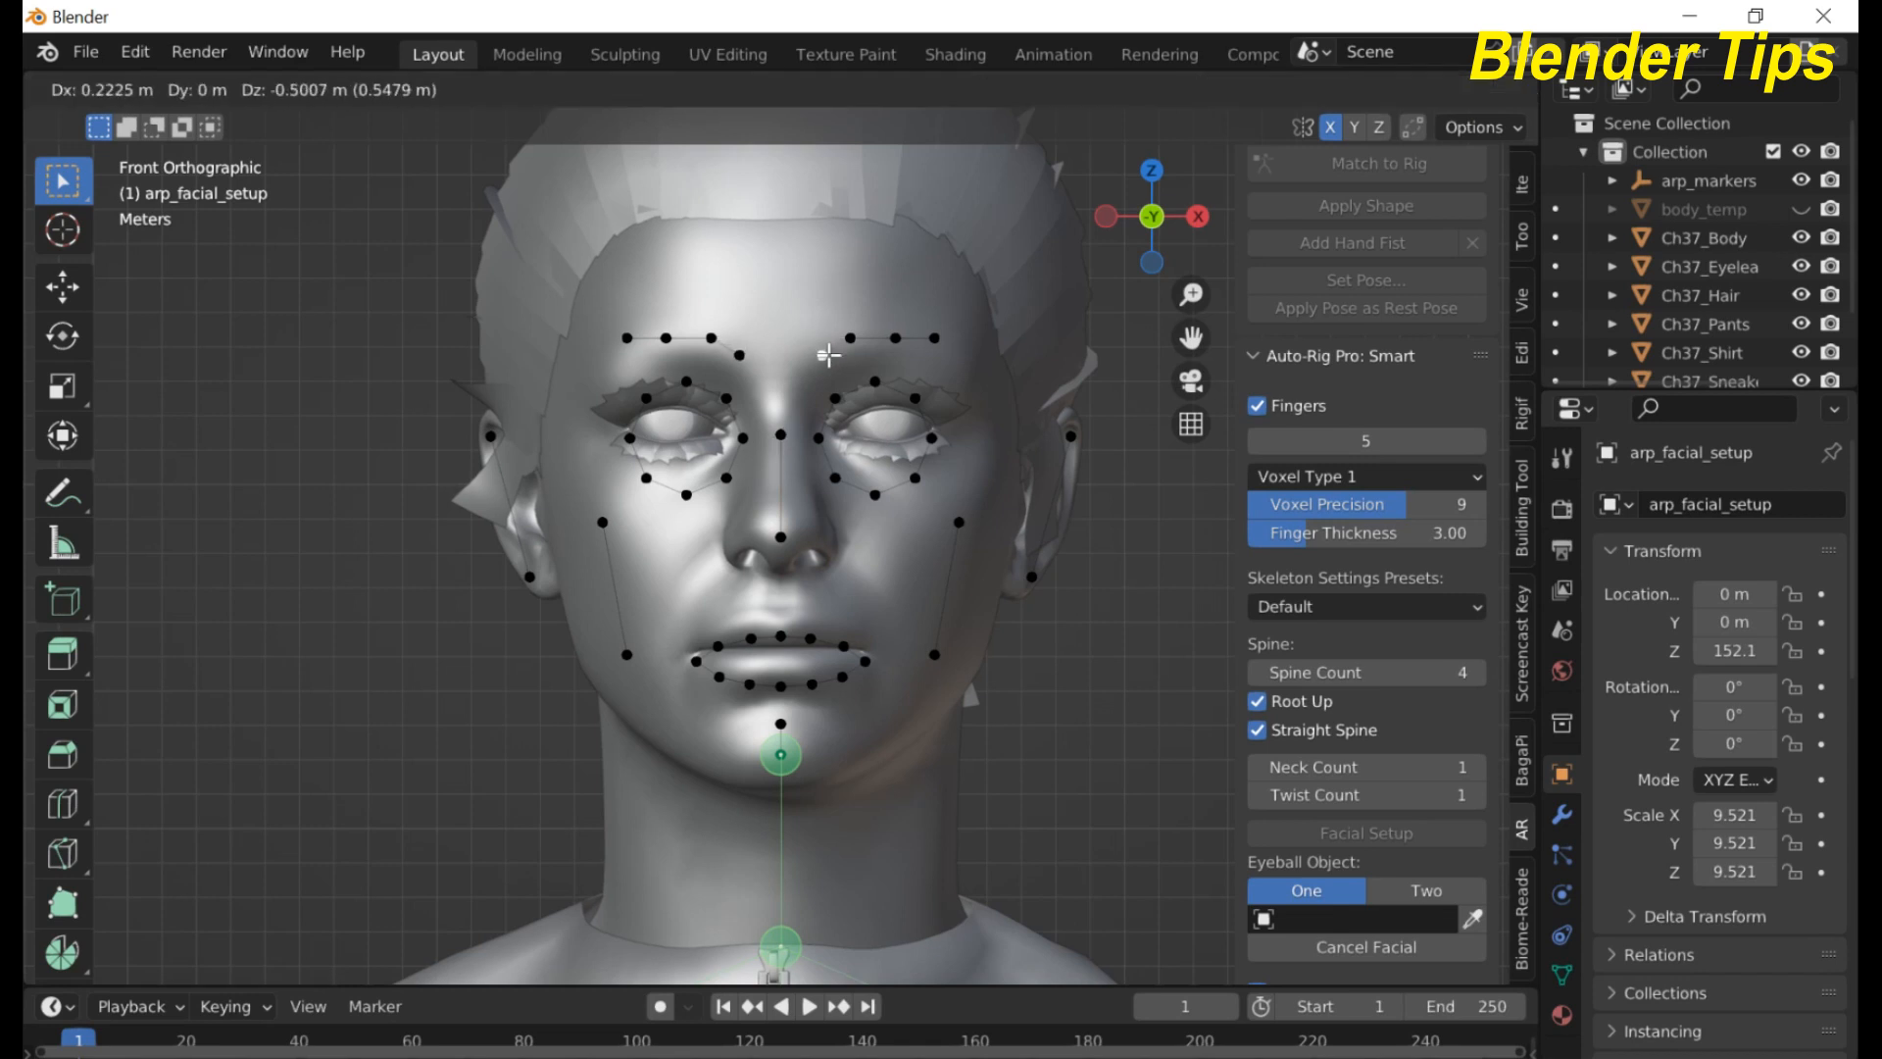
pyautogui.click(821, 355)
pyautogui.click(935, 343)
pyautogui.press('g')
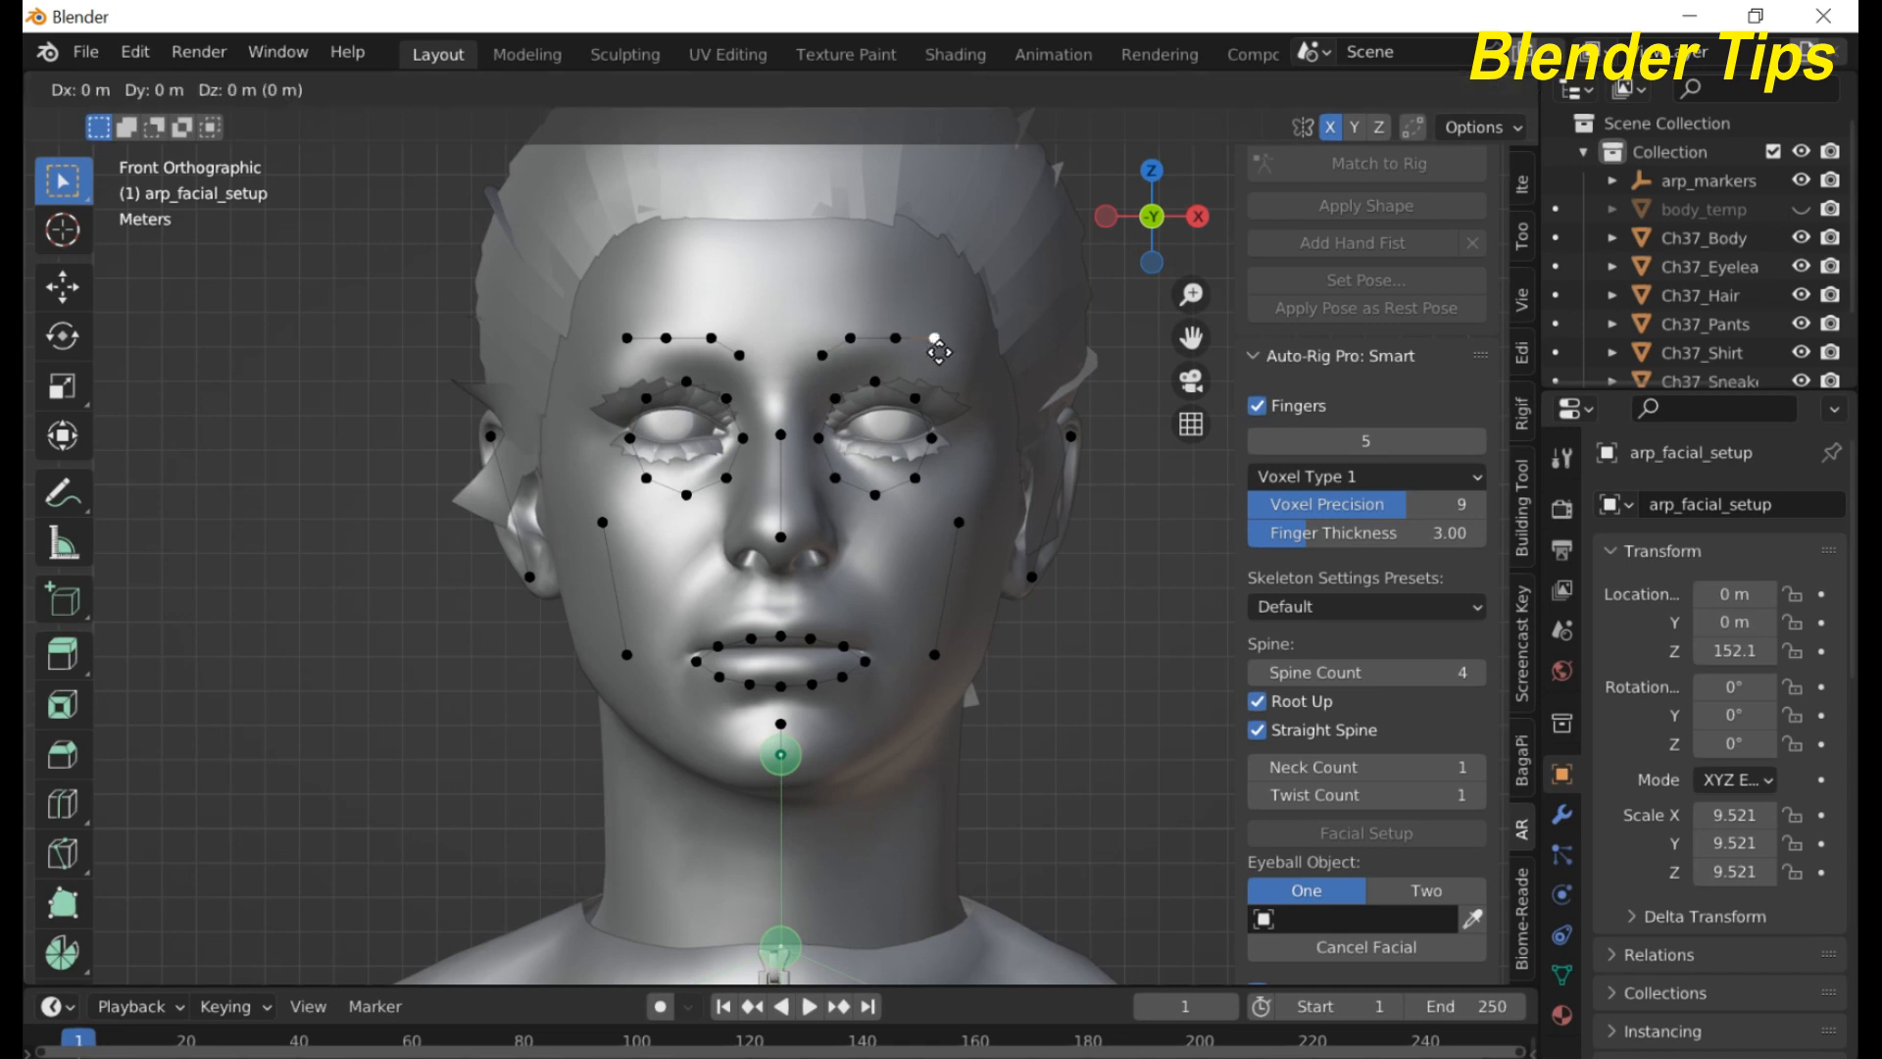
pyautogui.click(950, 370)
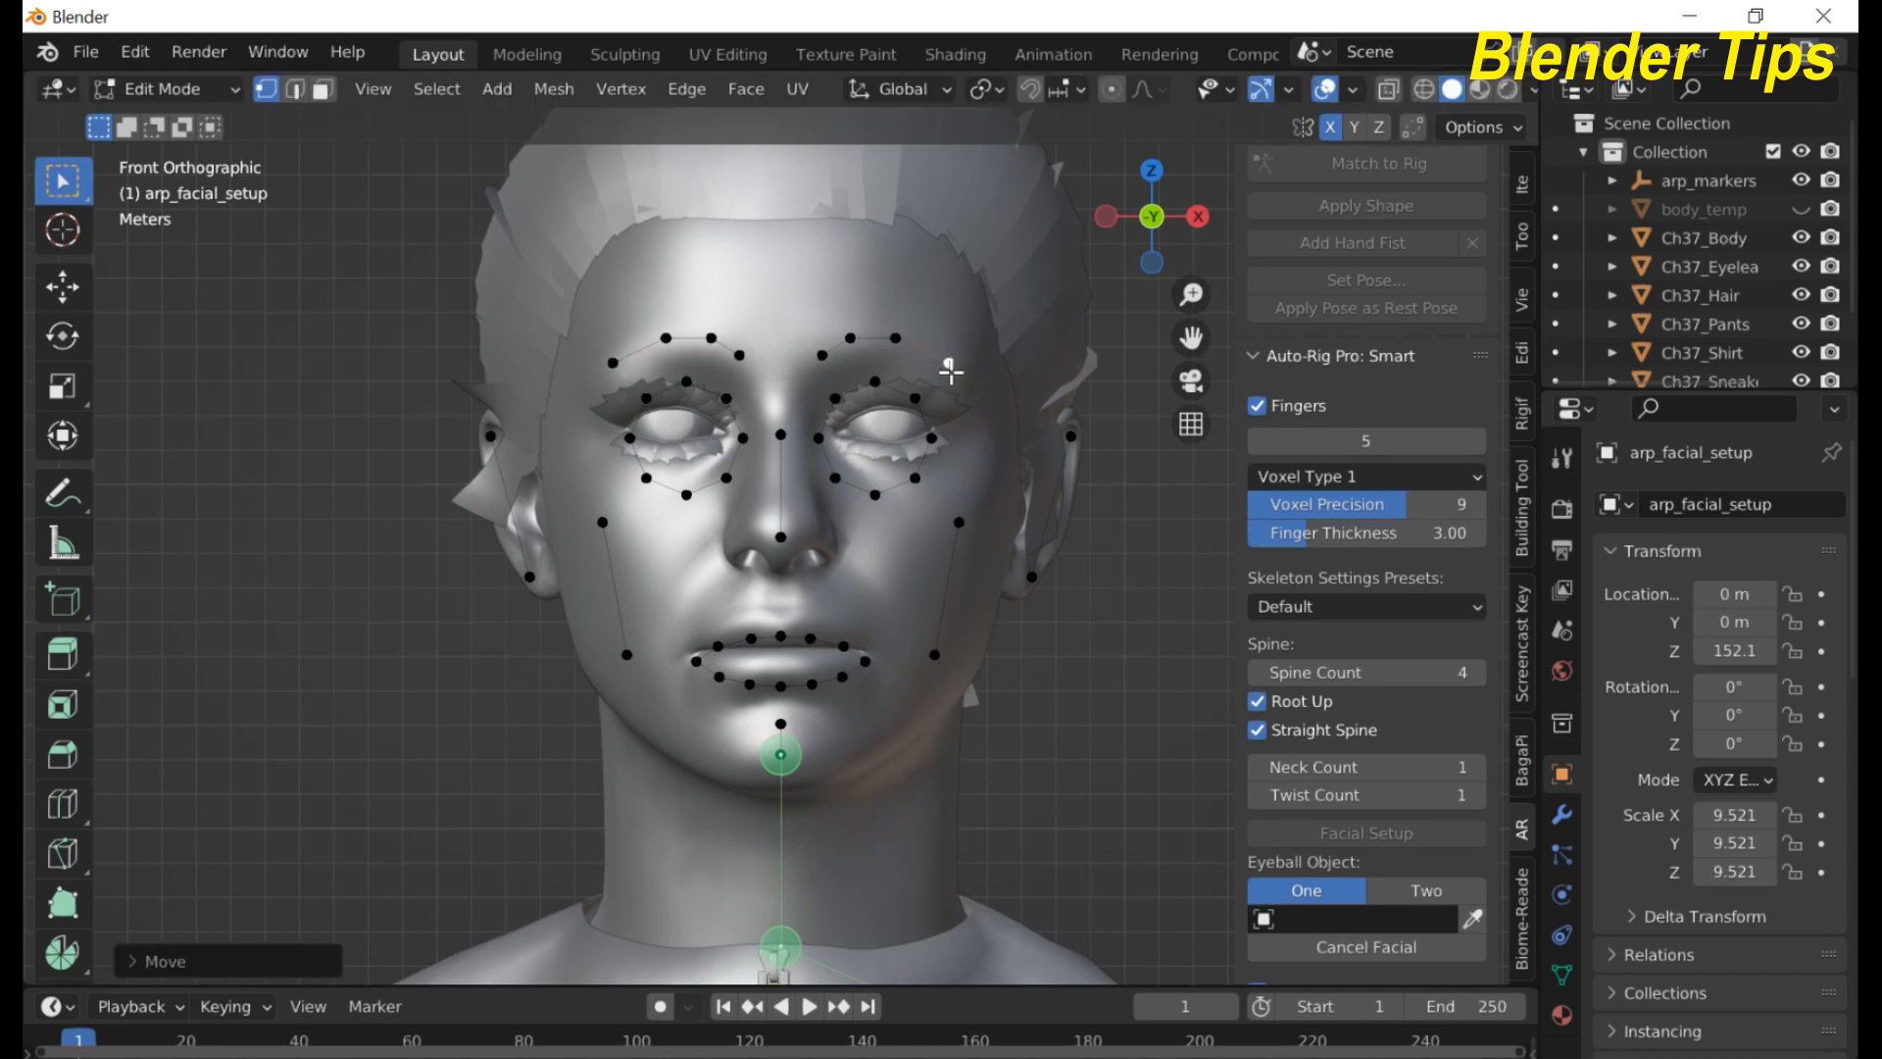
pyautogui.click(897, 340)
pyautogui.press('g')
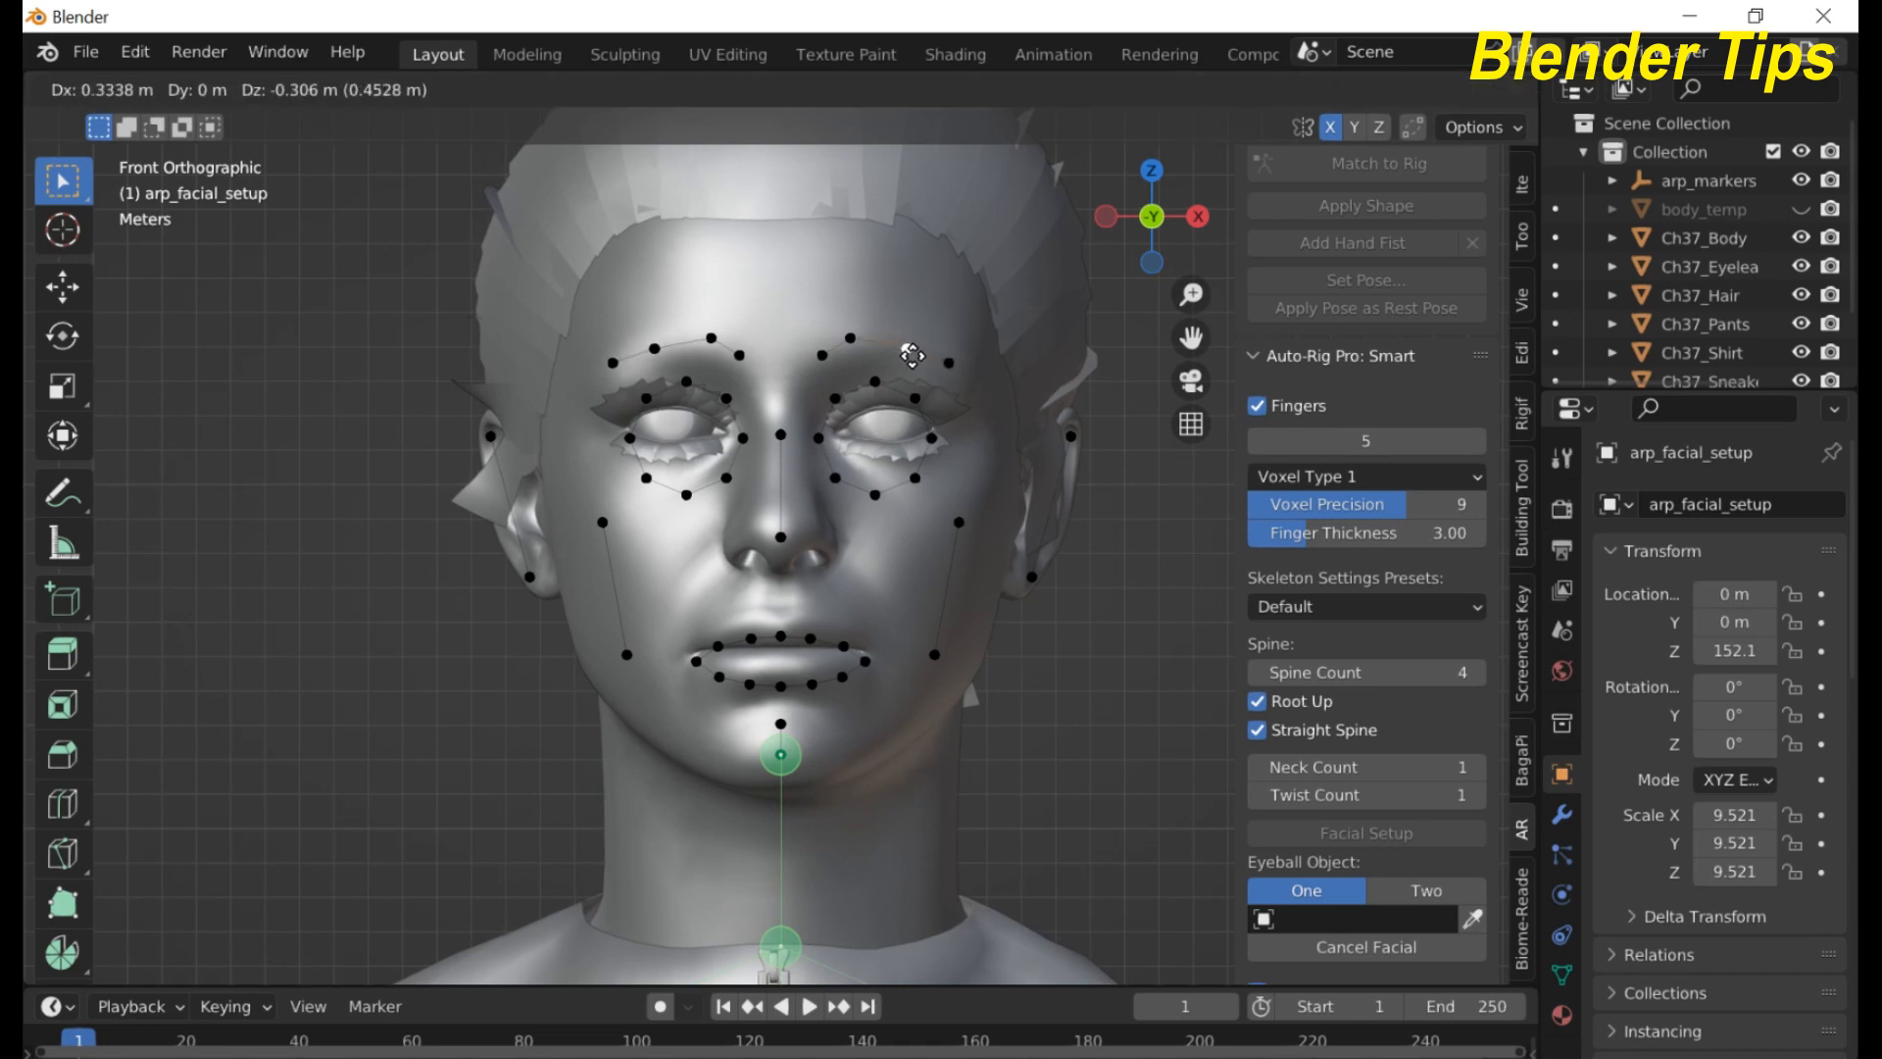
pyautogui.click(905, 348)
pyautogui.click(858, 340)
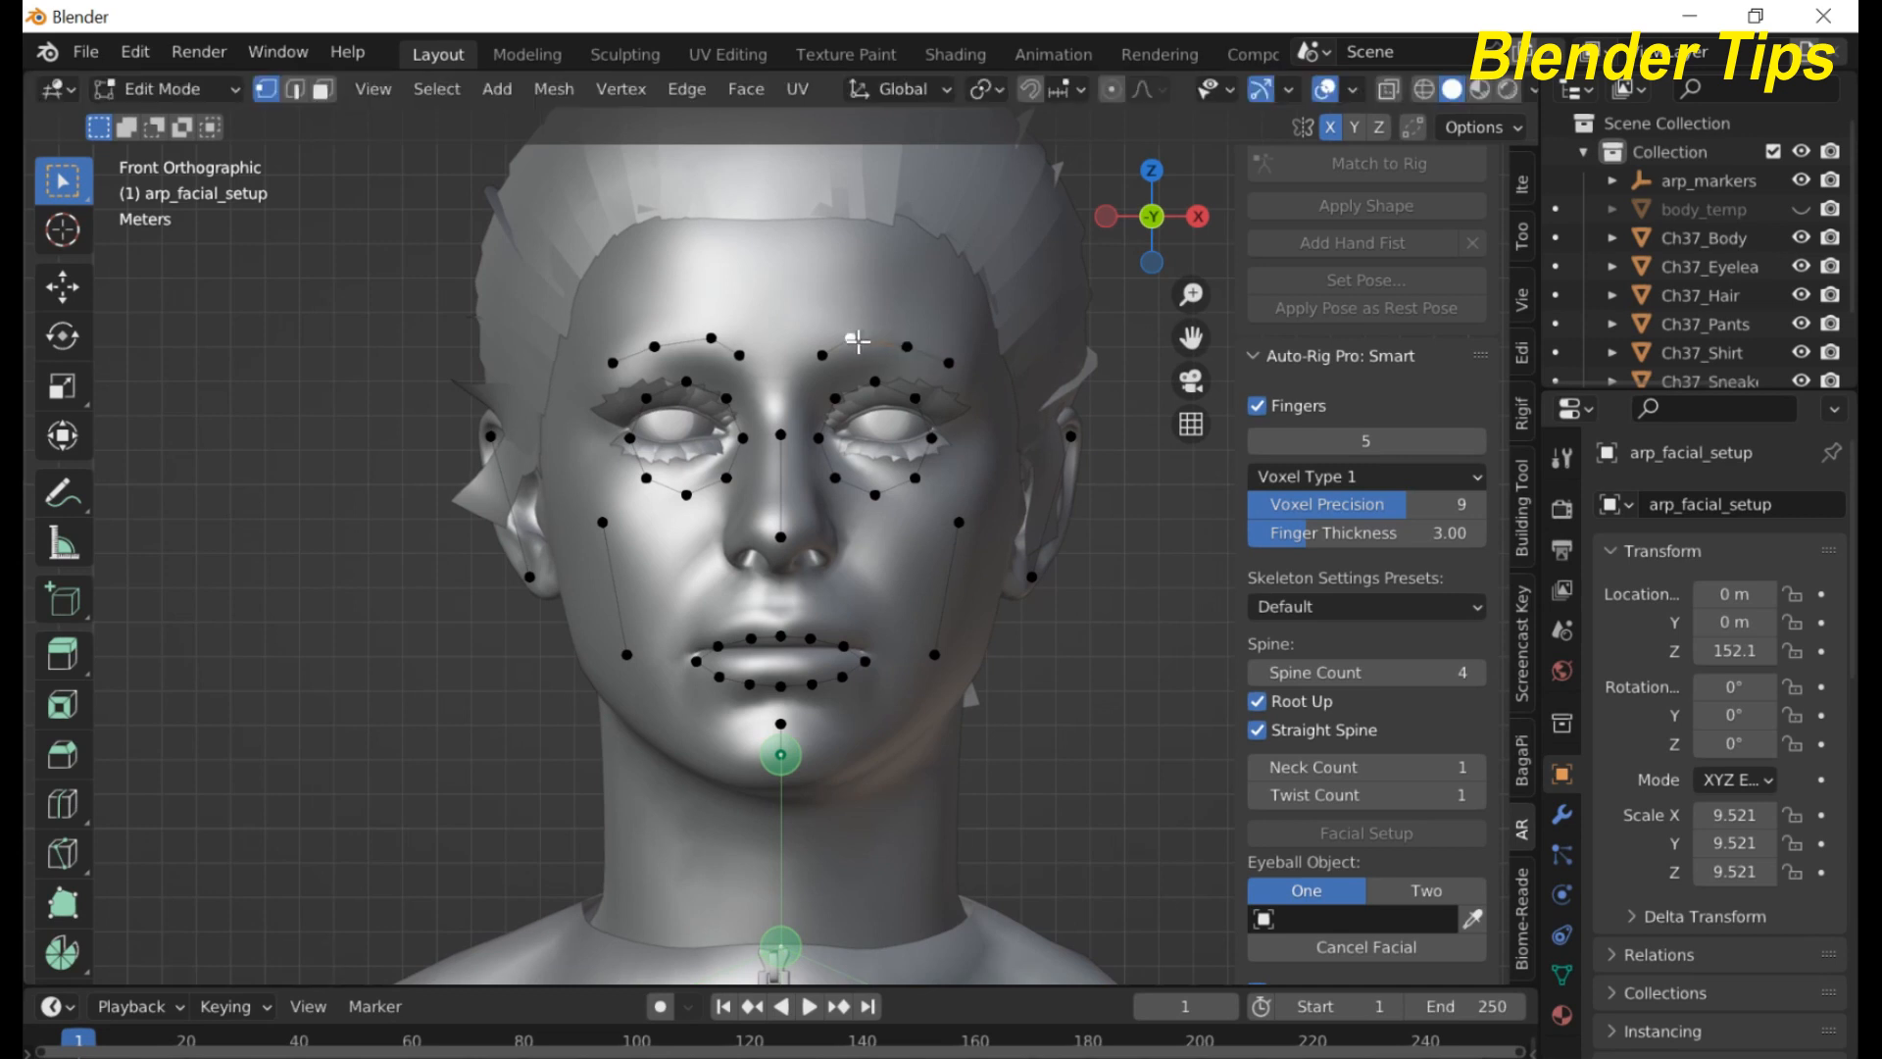
pyautogui.press('g')
pyautogui.click(854, 345)
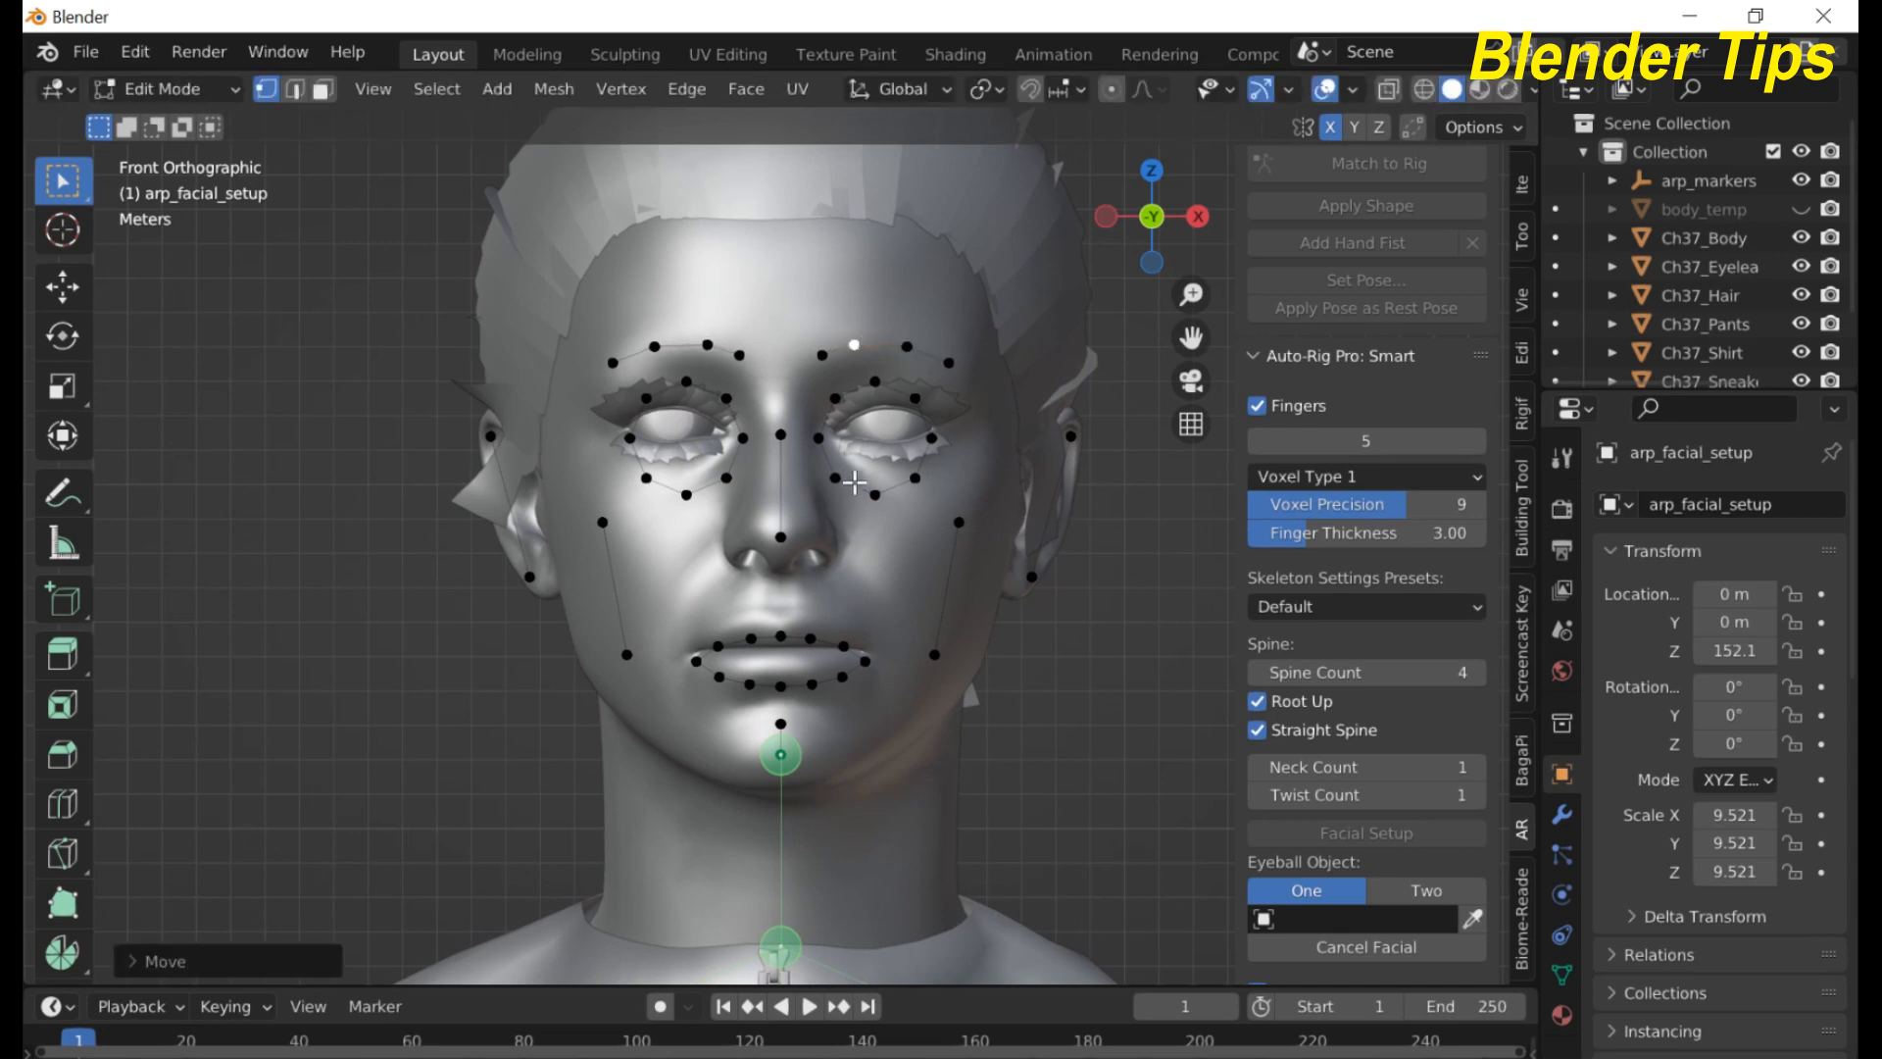
# - Move the mirrored outer and inner eye corner points outward and slightly up onto the corners of the eyes
pyautogui.click(931, 438)
pyautogui.press('g')
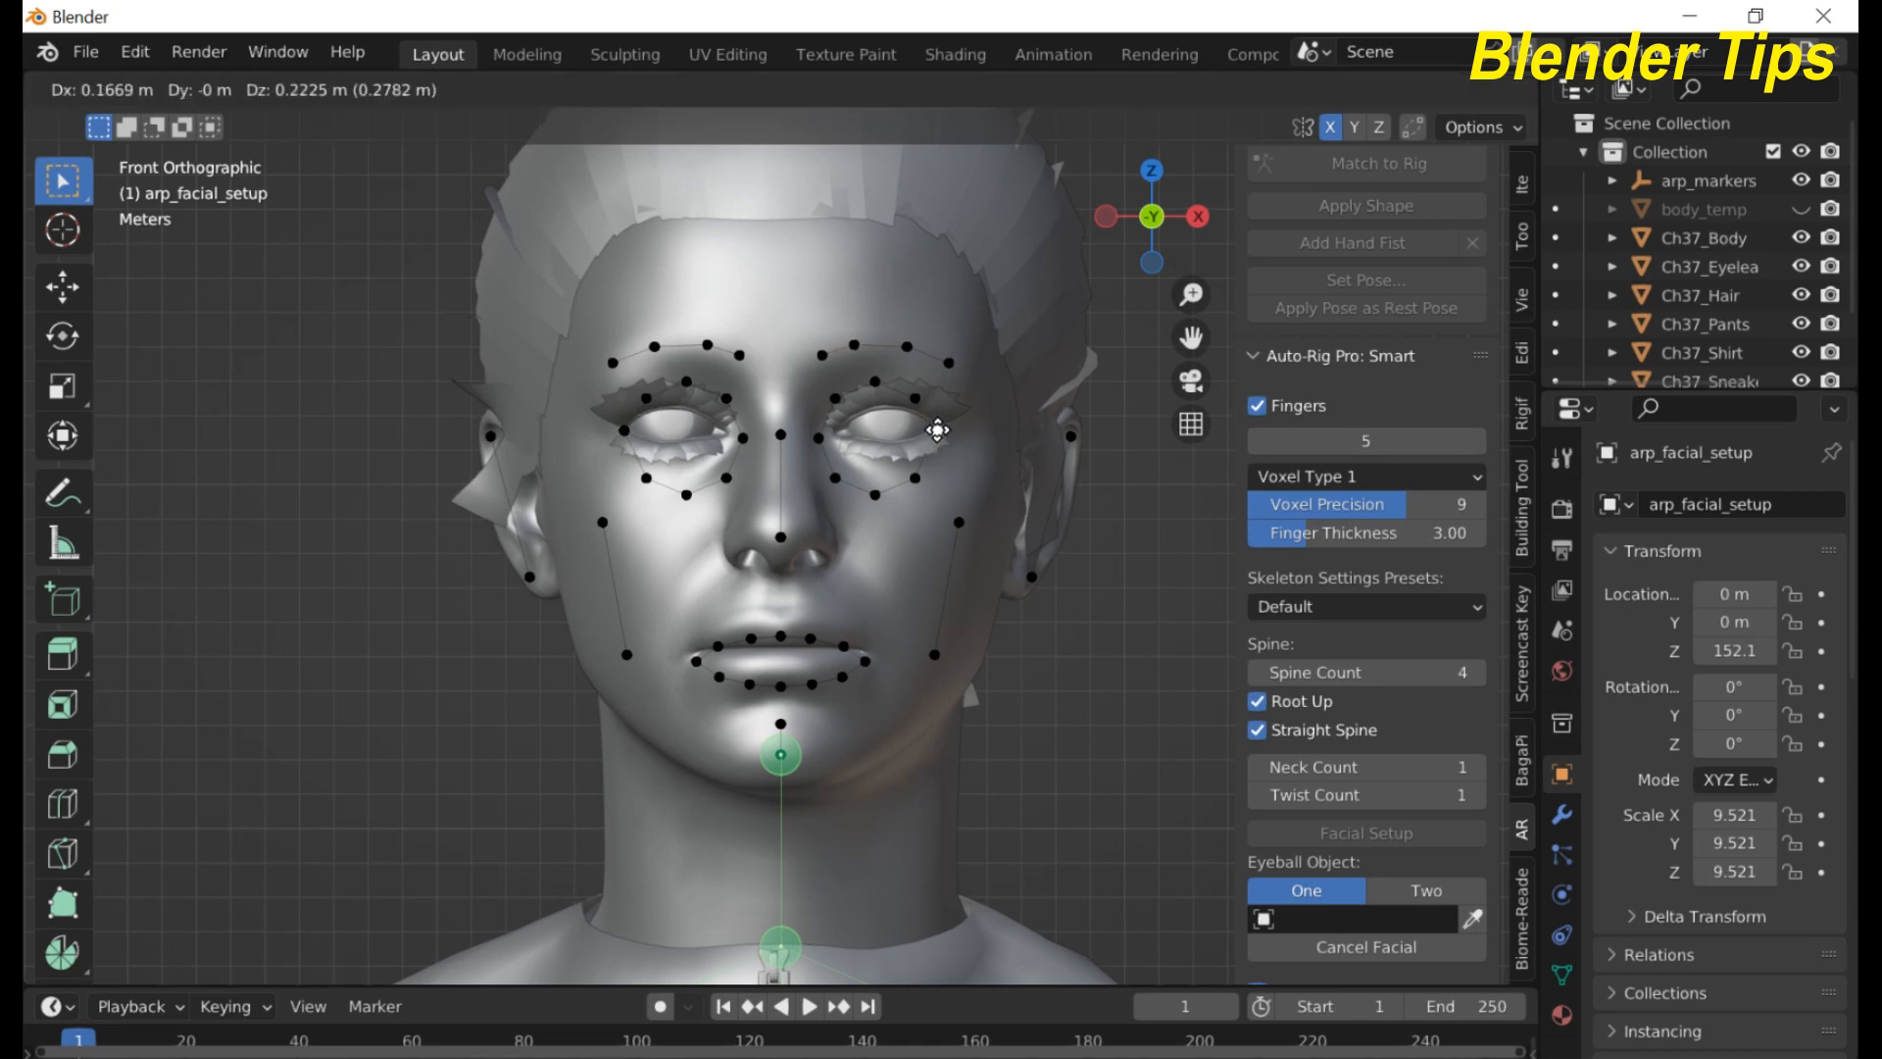
pyautogui.click(943, 429)
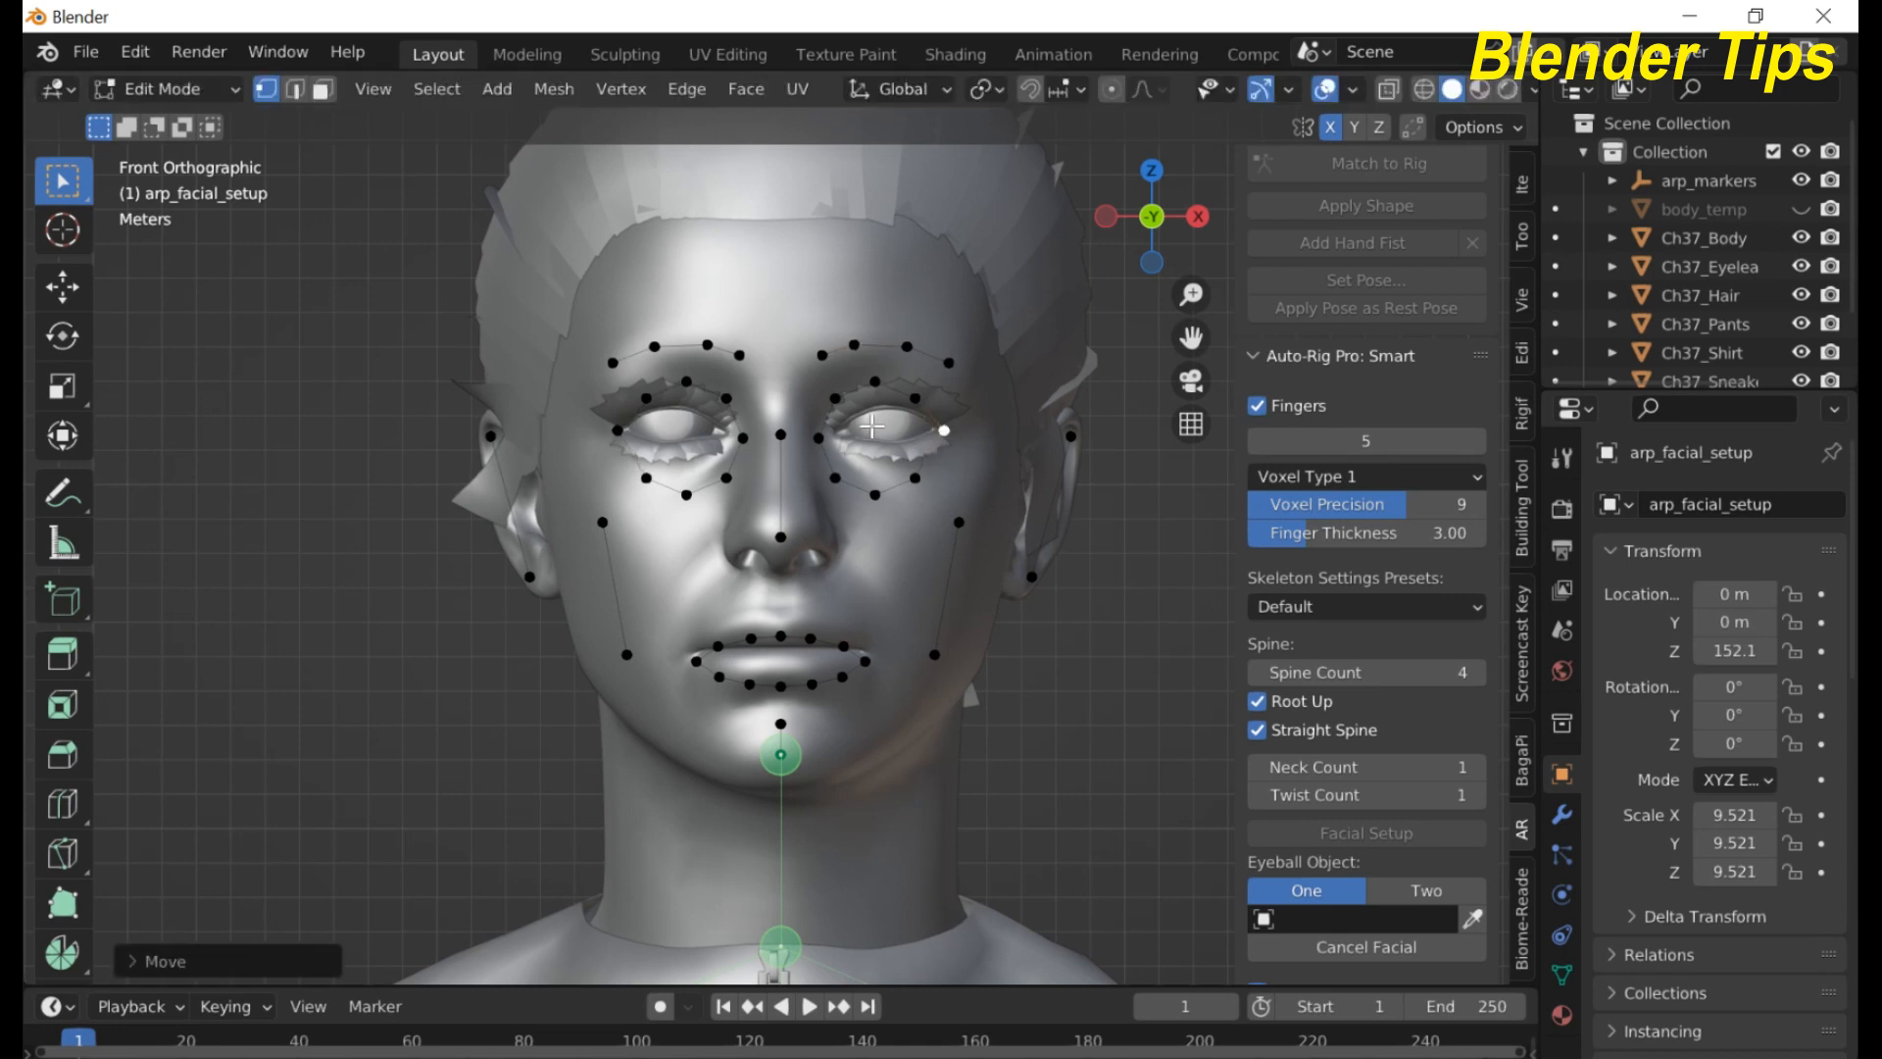
pyautogui.press('g')
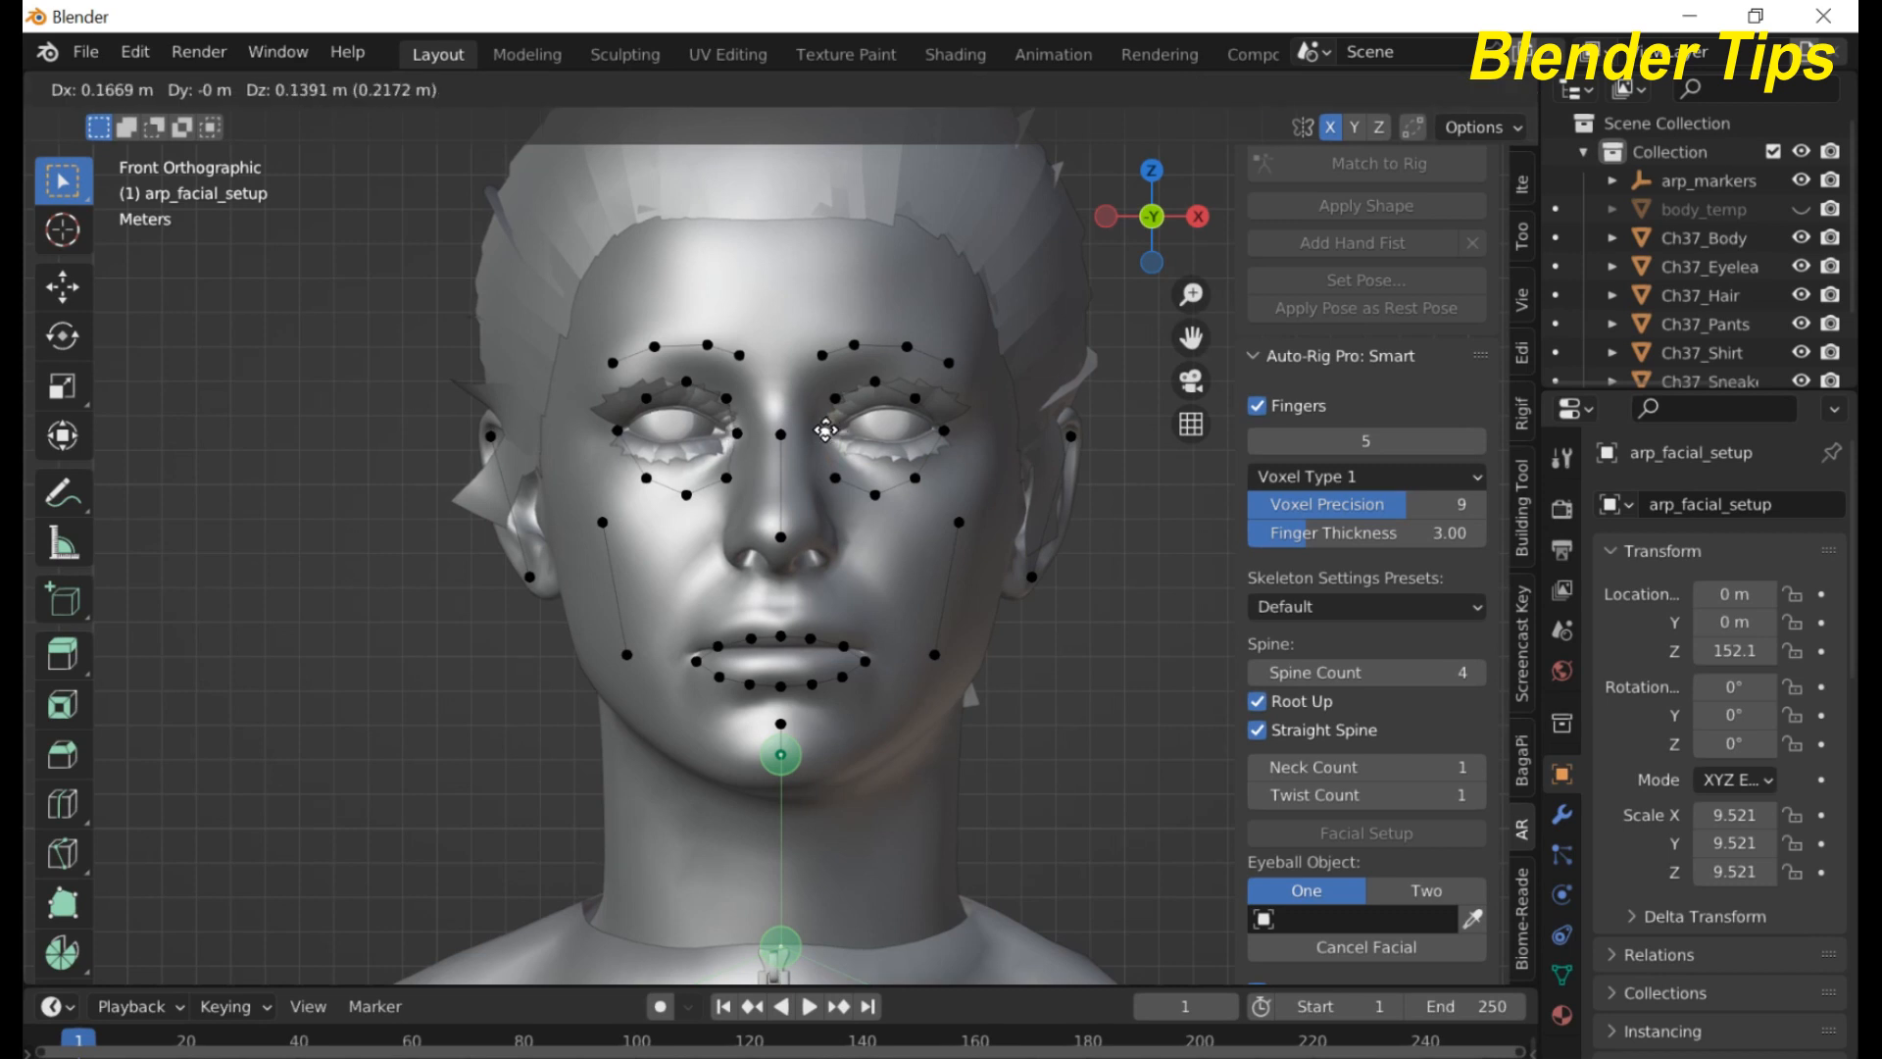
pyautogui.click(825, 430)
# - Shift the three upper eyelid points outward and move the three lower eyelid points up and outward onto the lower lid
pyautogui.moveTo(828, 371); pyautogui.dragTo(915, 402)
pyautogui.press('g')
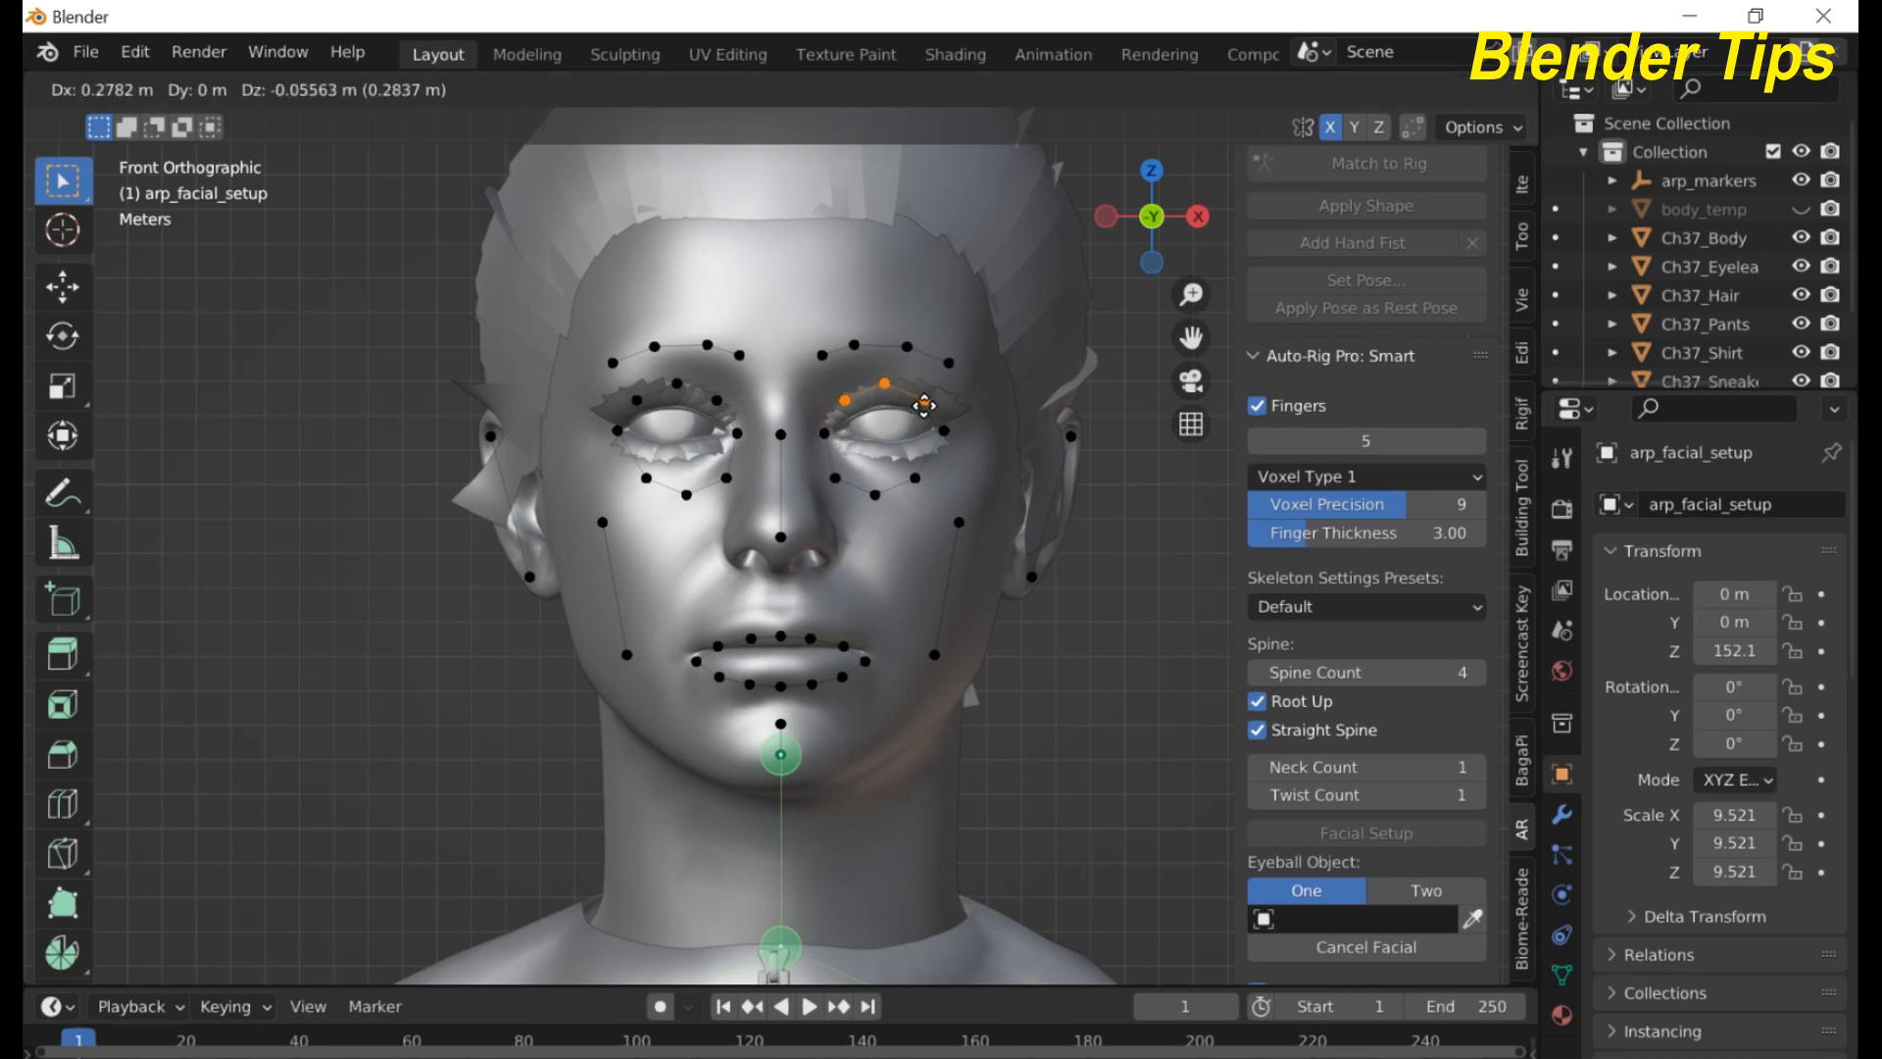
pyautogui.click(924, 405)
pyautogui.moveTo(814, 465); pyautogui.dragTo(923, 498)
pyautogui.press('g')
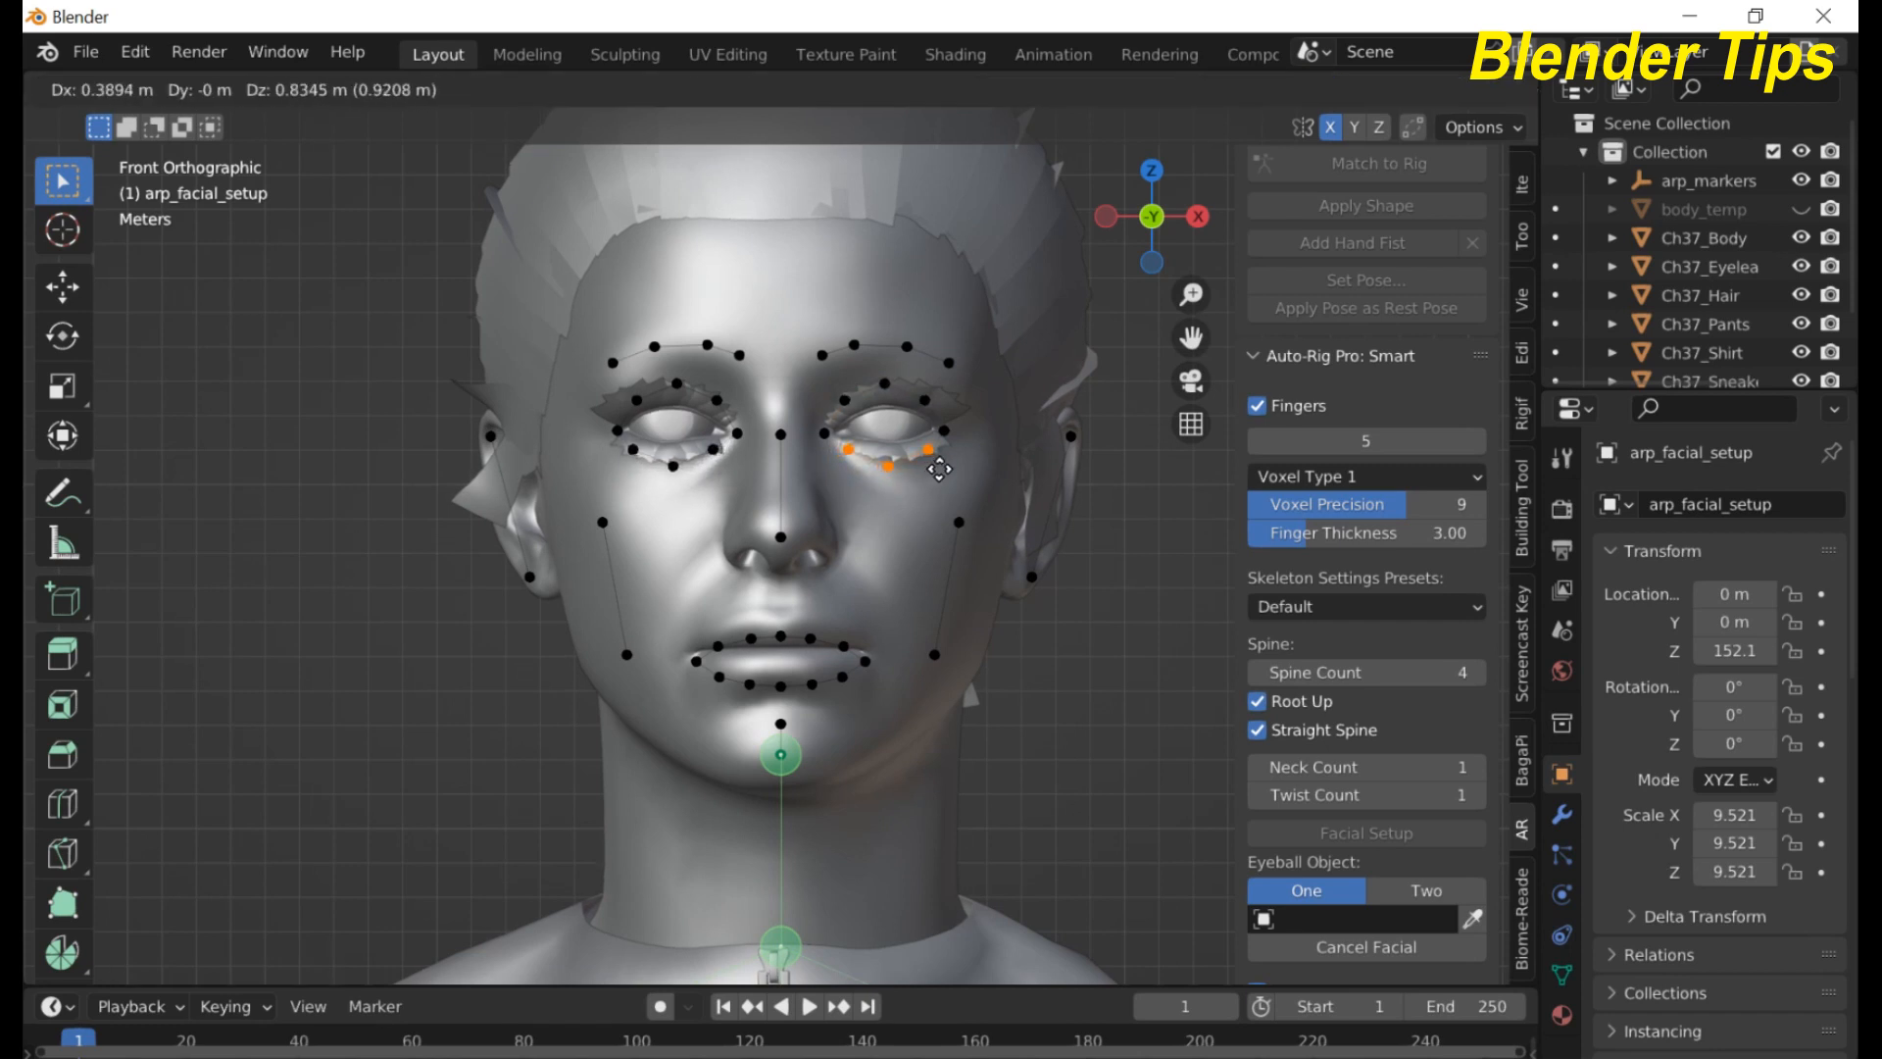
pyautogui.click(939, 468)
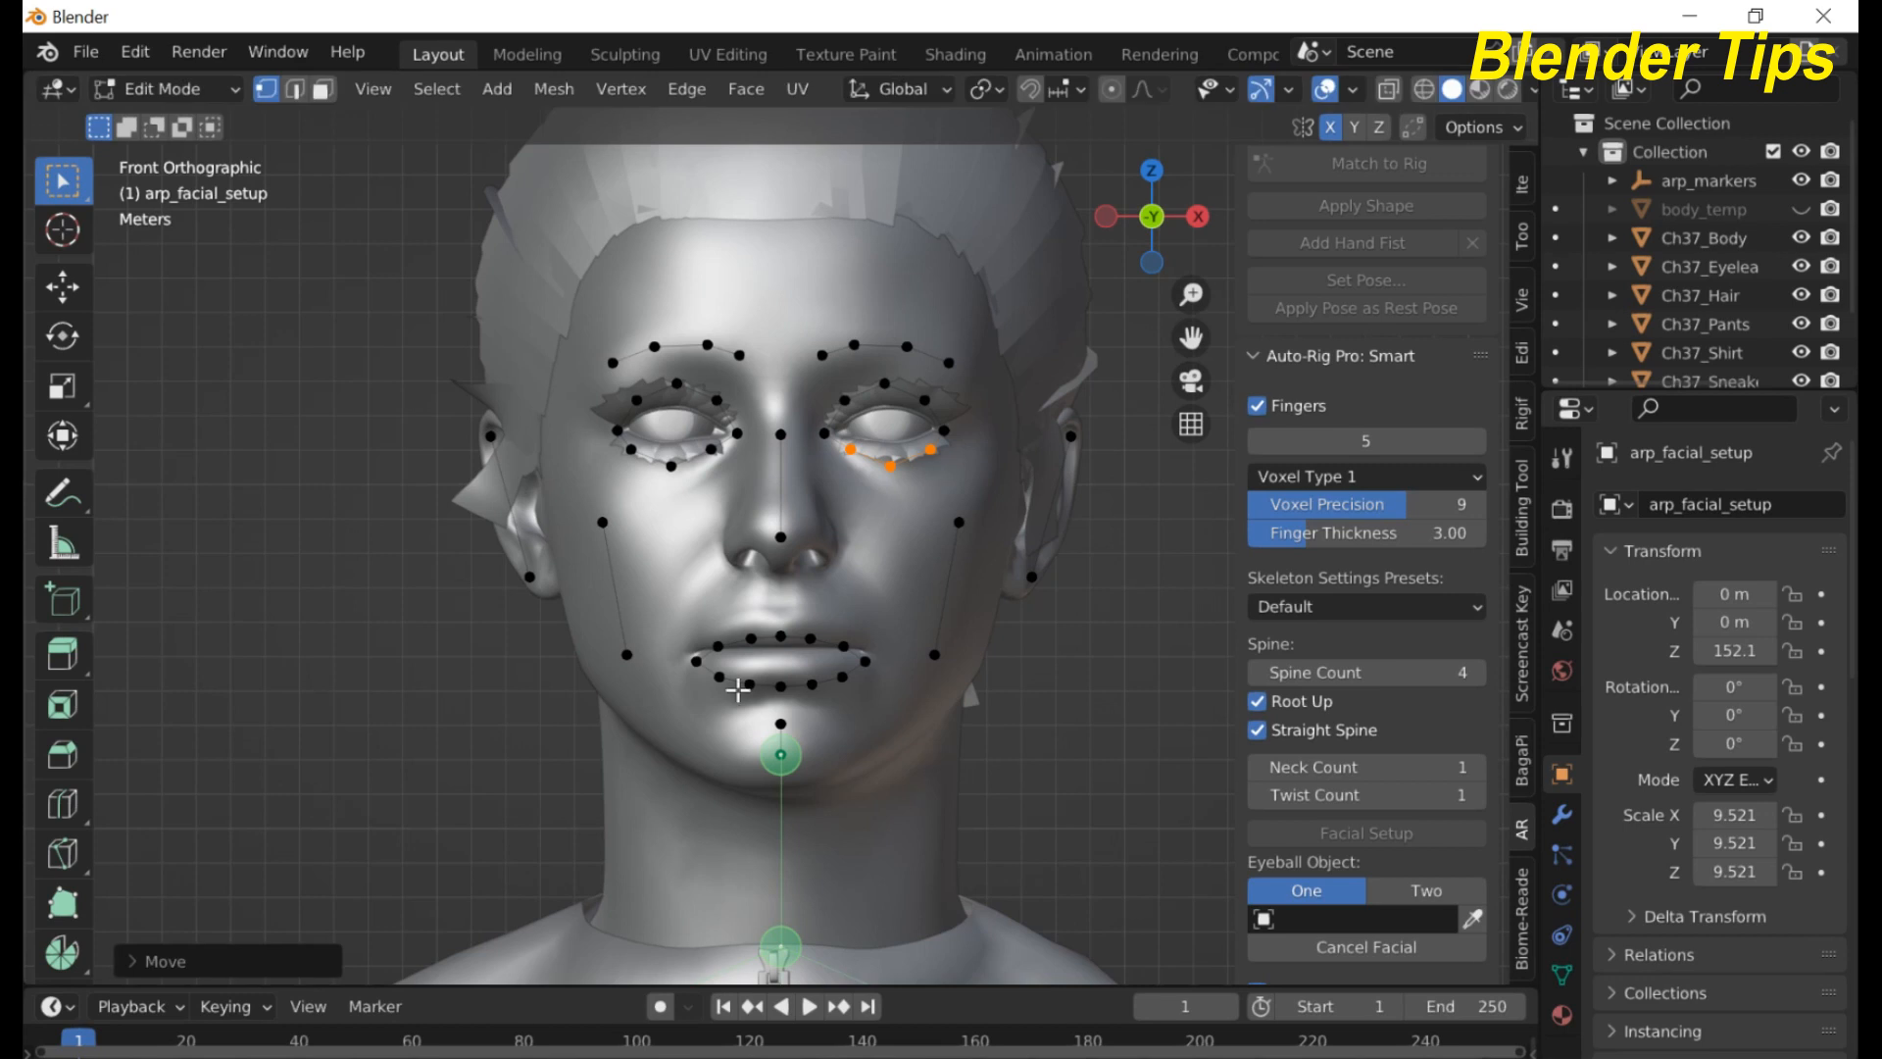
# - Raise the mirrored mouth corner points onto the lip corners and move the five upper lip points slightly up onto the upper lip
pyautogui.click(700, 665)
pyautogui.press('g')
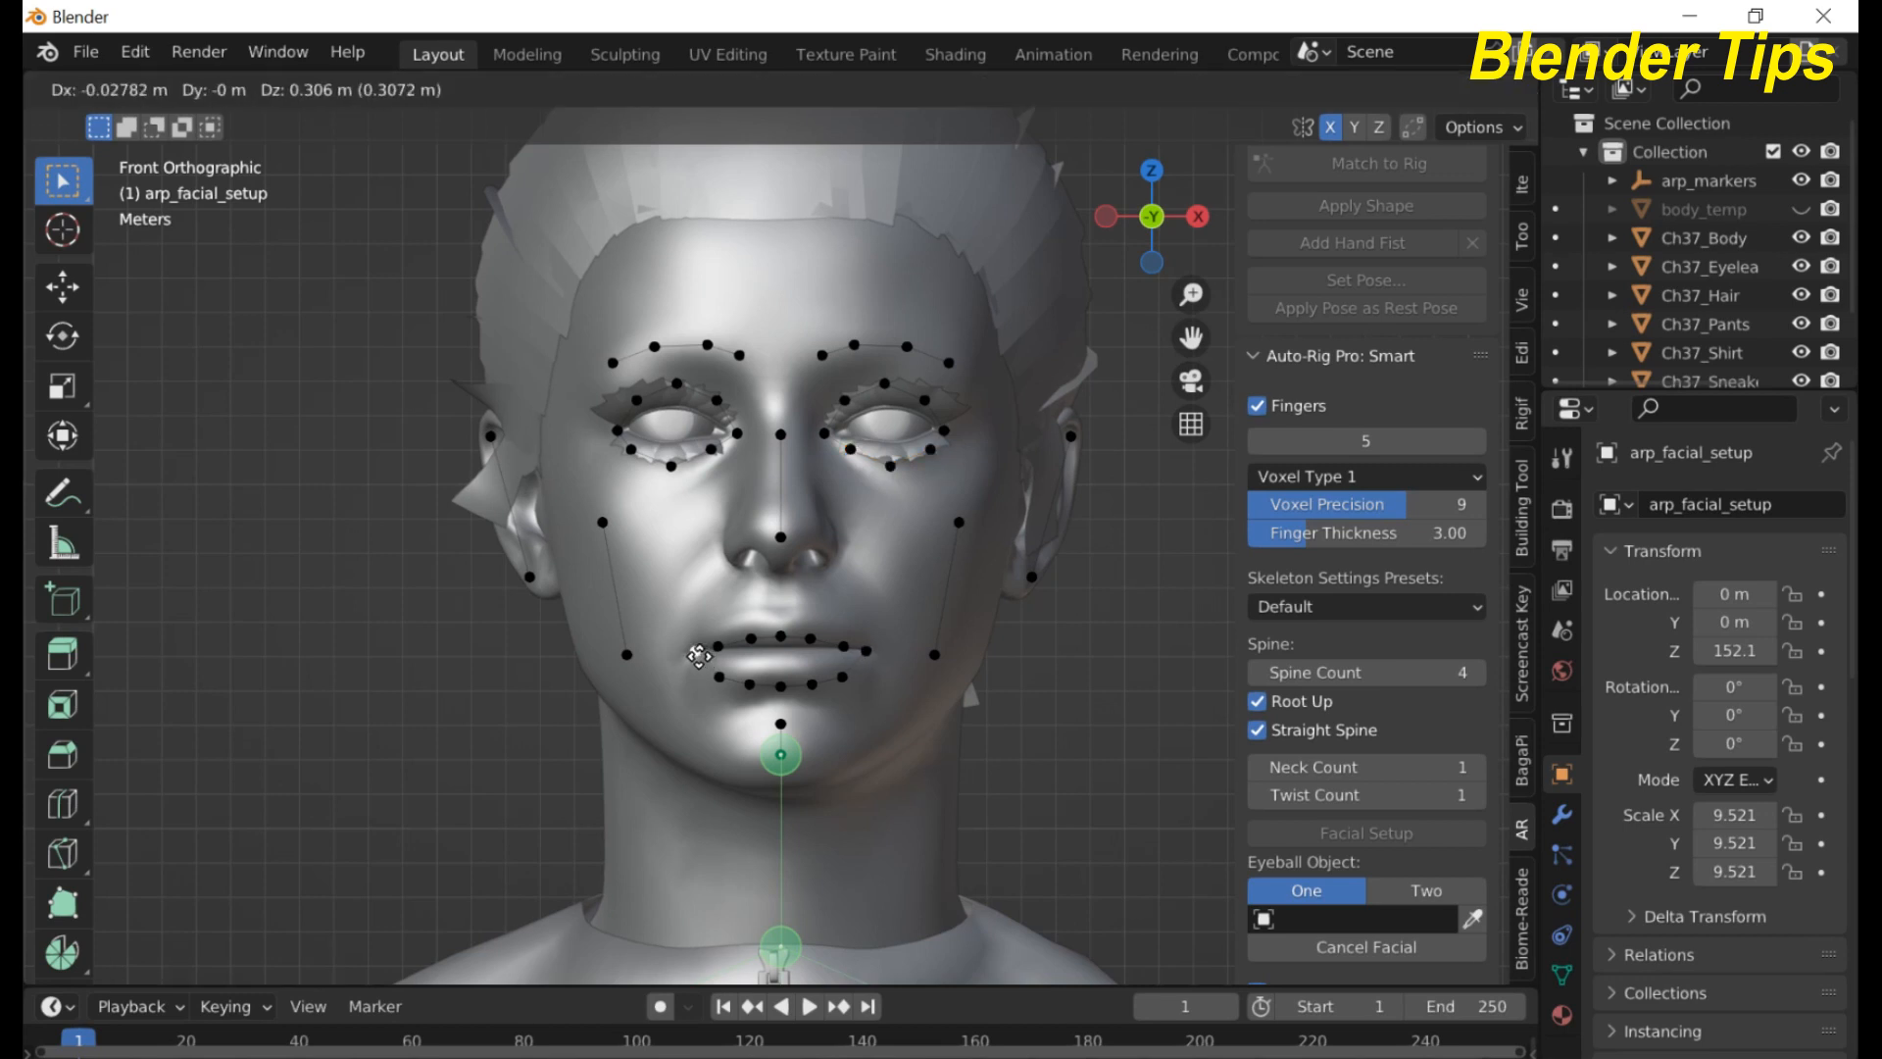
pyautogui.click(700, 656)
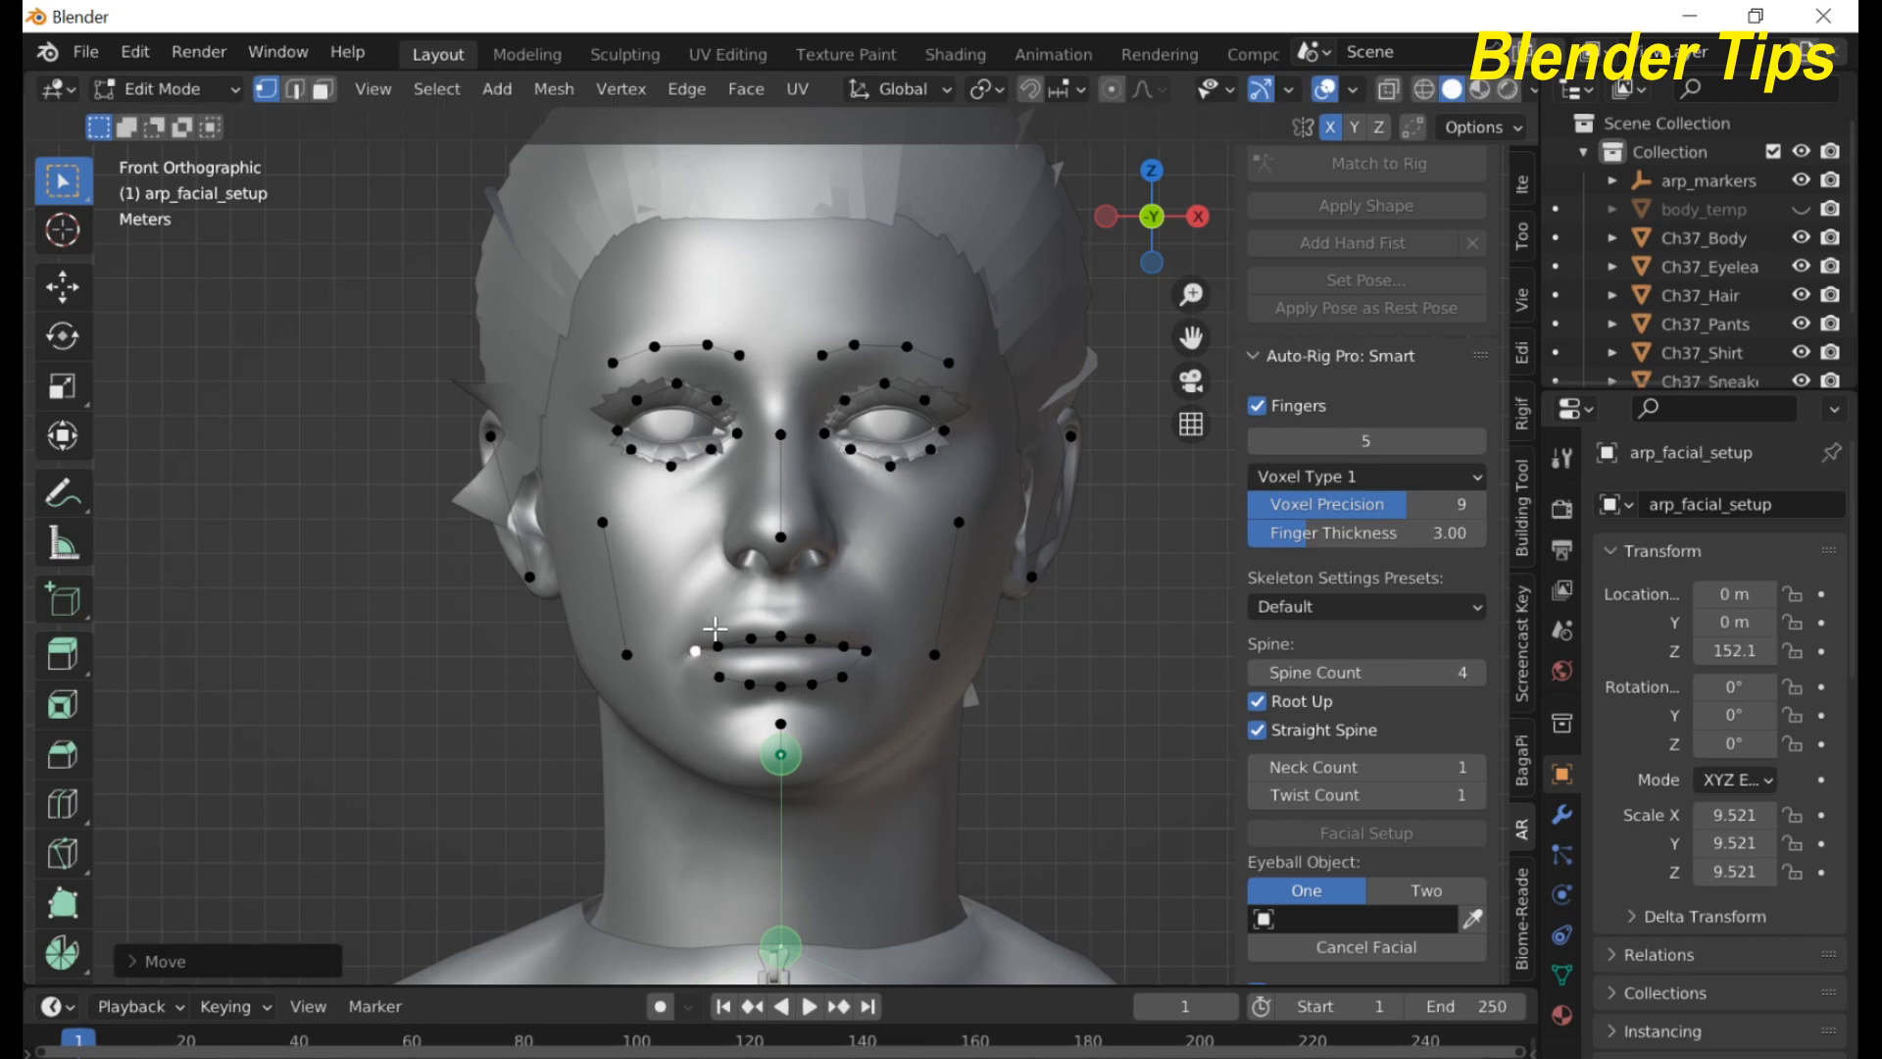
pyautogui.moveTo(713, 628); pyautogui.dragTo(853, 655)
pyautogui.press('g')
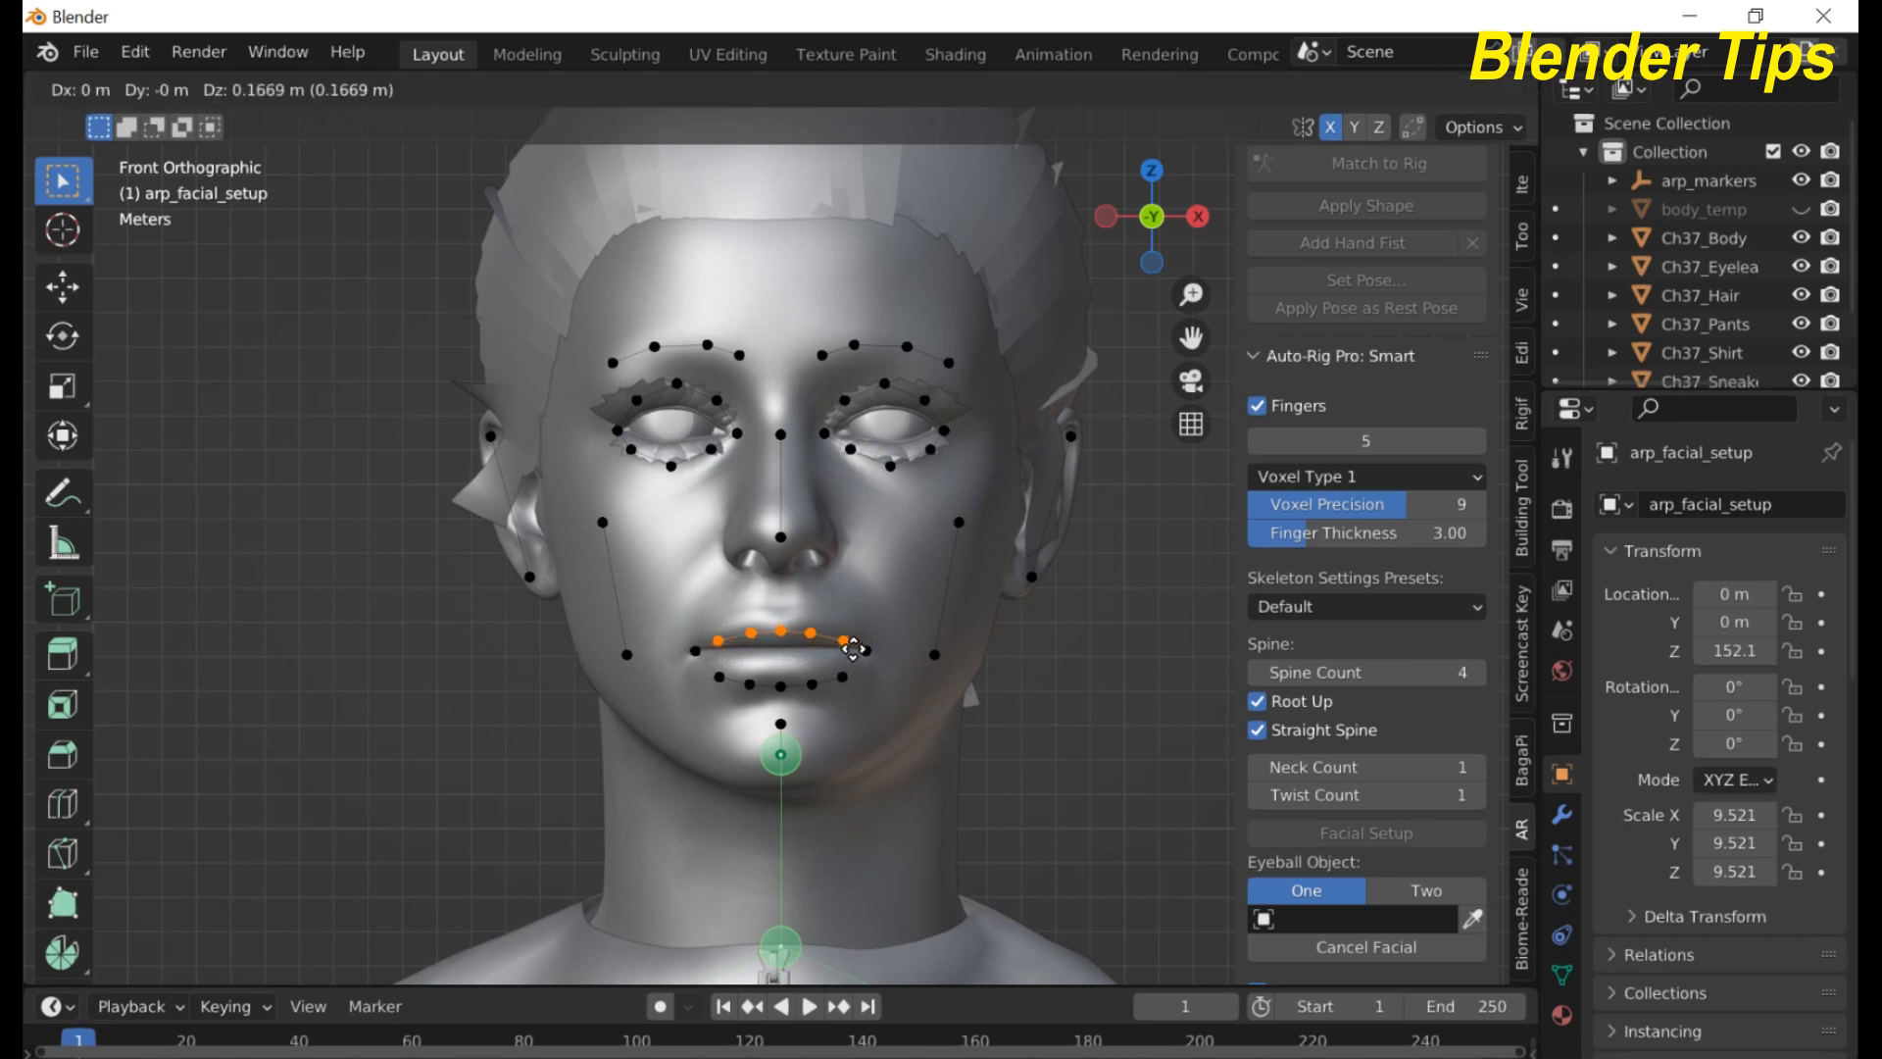
pyautogui.click(851, 647)
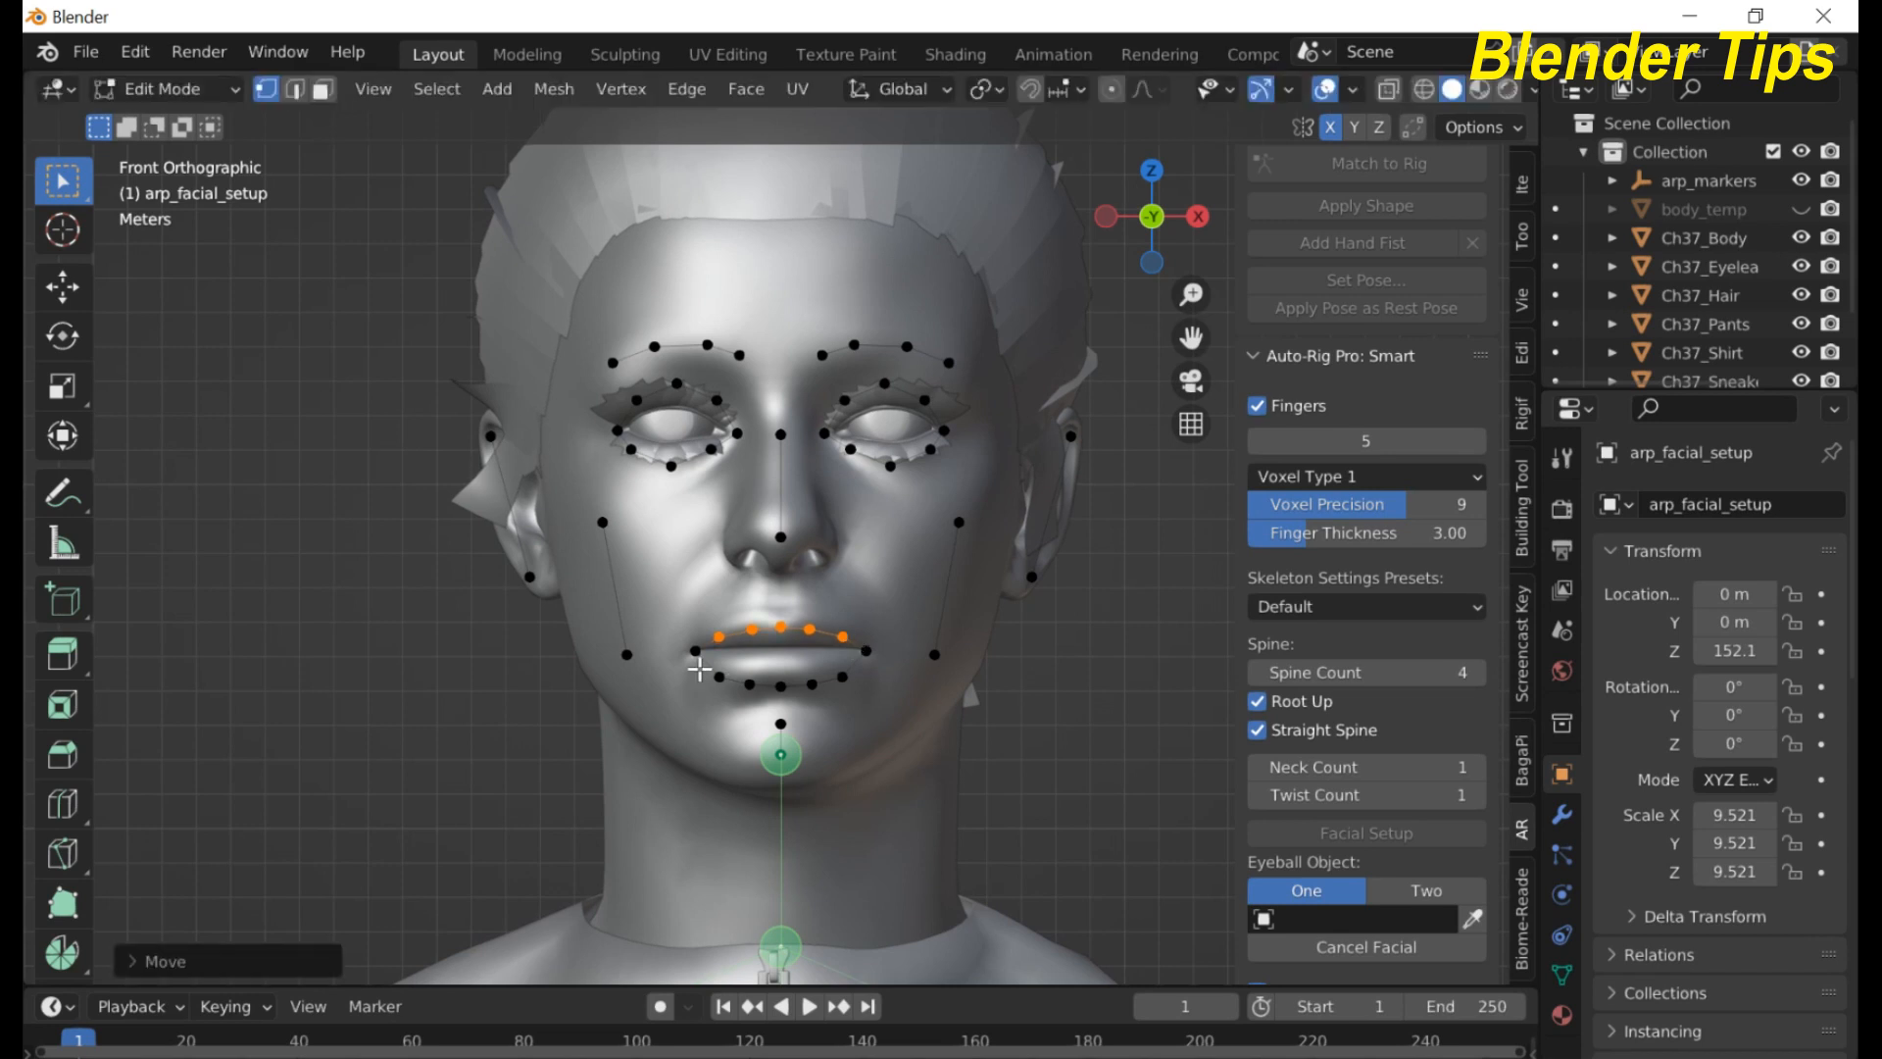
# - Move the five lower lip points up and slightly outward onto the lower lip
pyautogui.moveTo(699, 668); pyautogui.dragTo(853, 693)
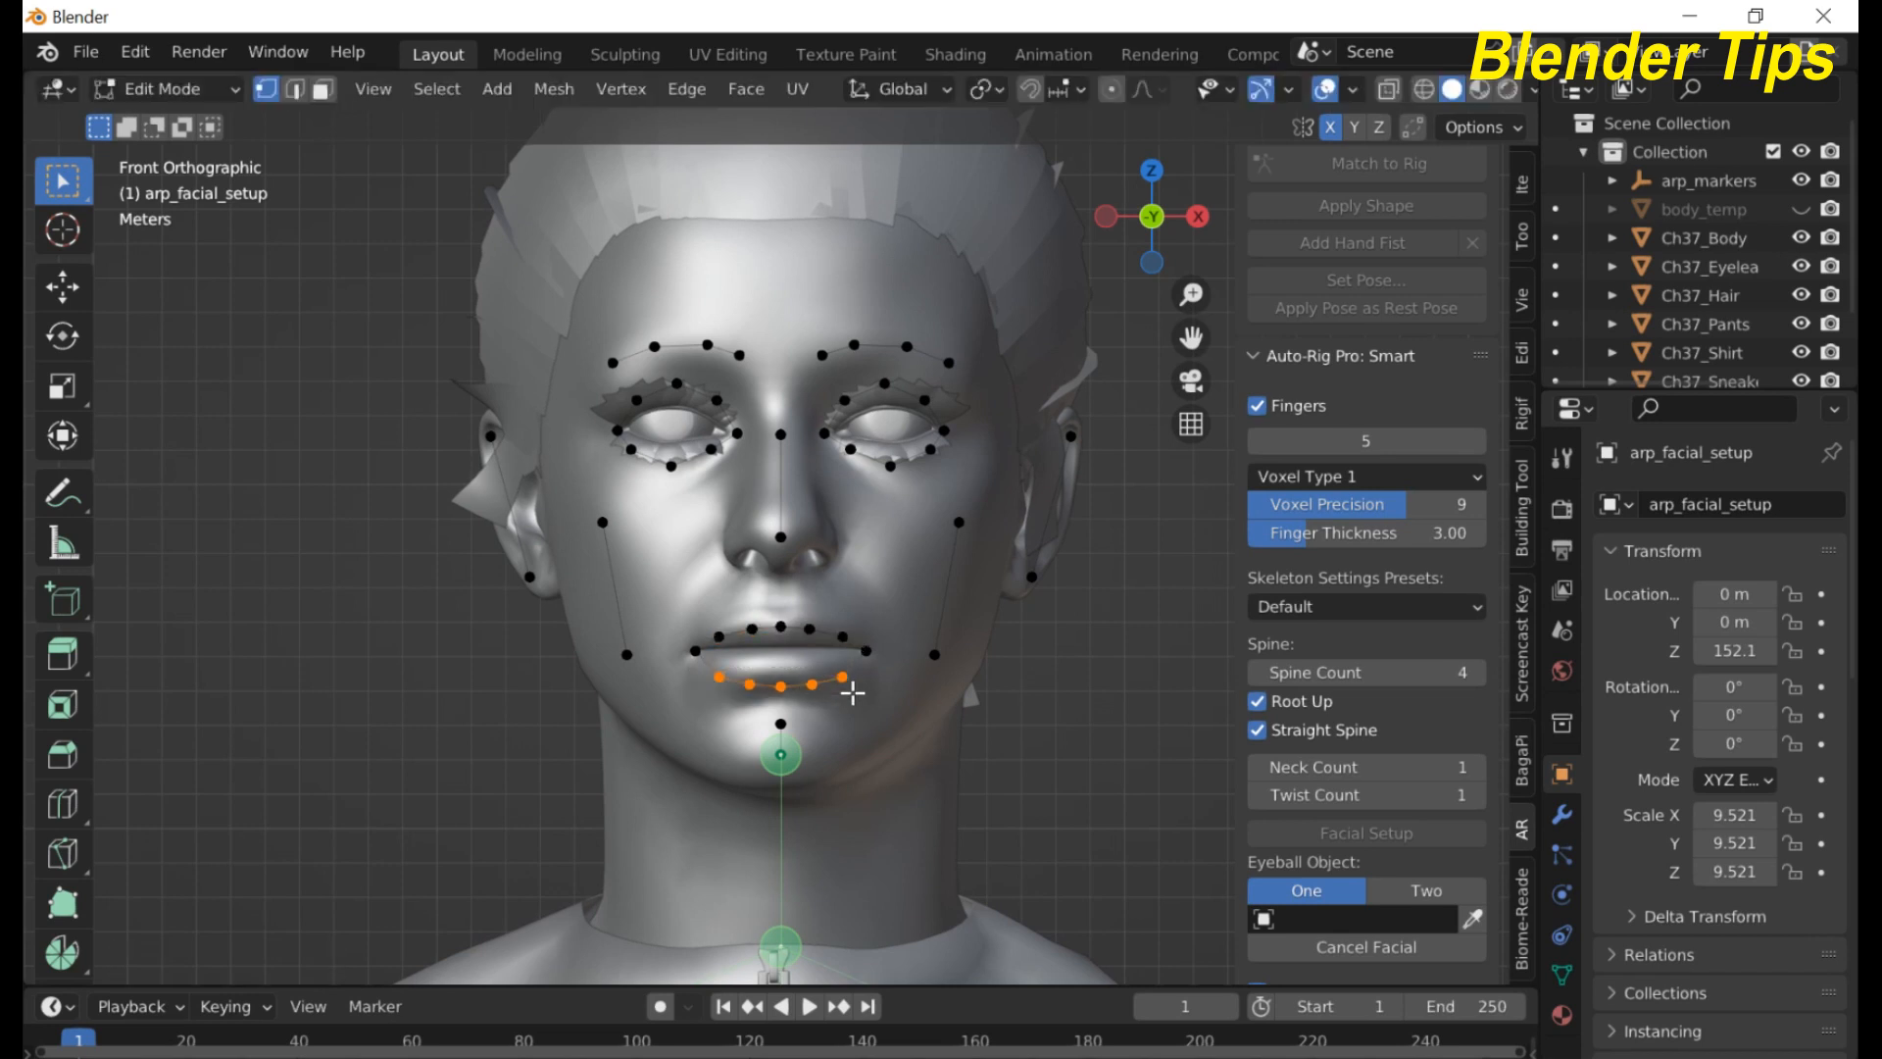
pyautogui.press('g')
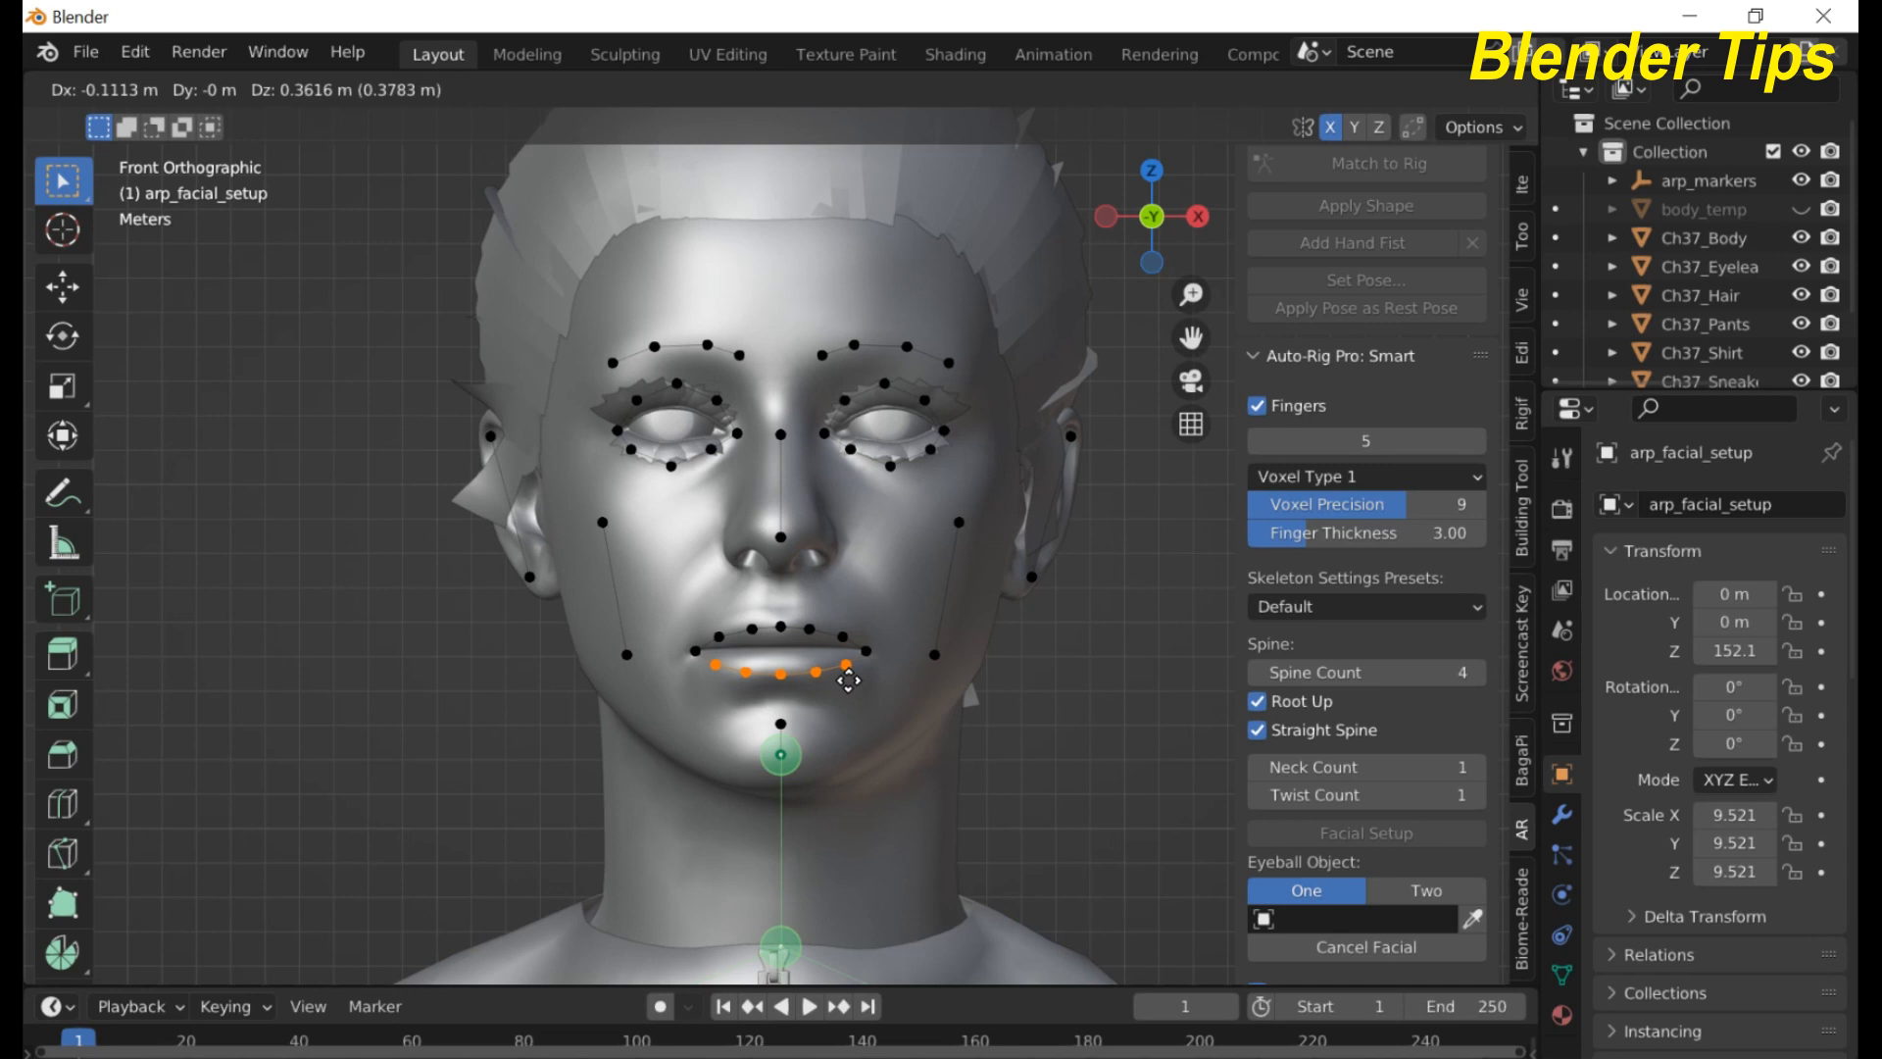
pyautogui.click(849, 679)
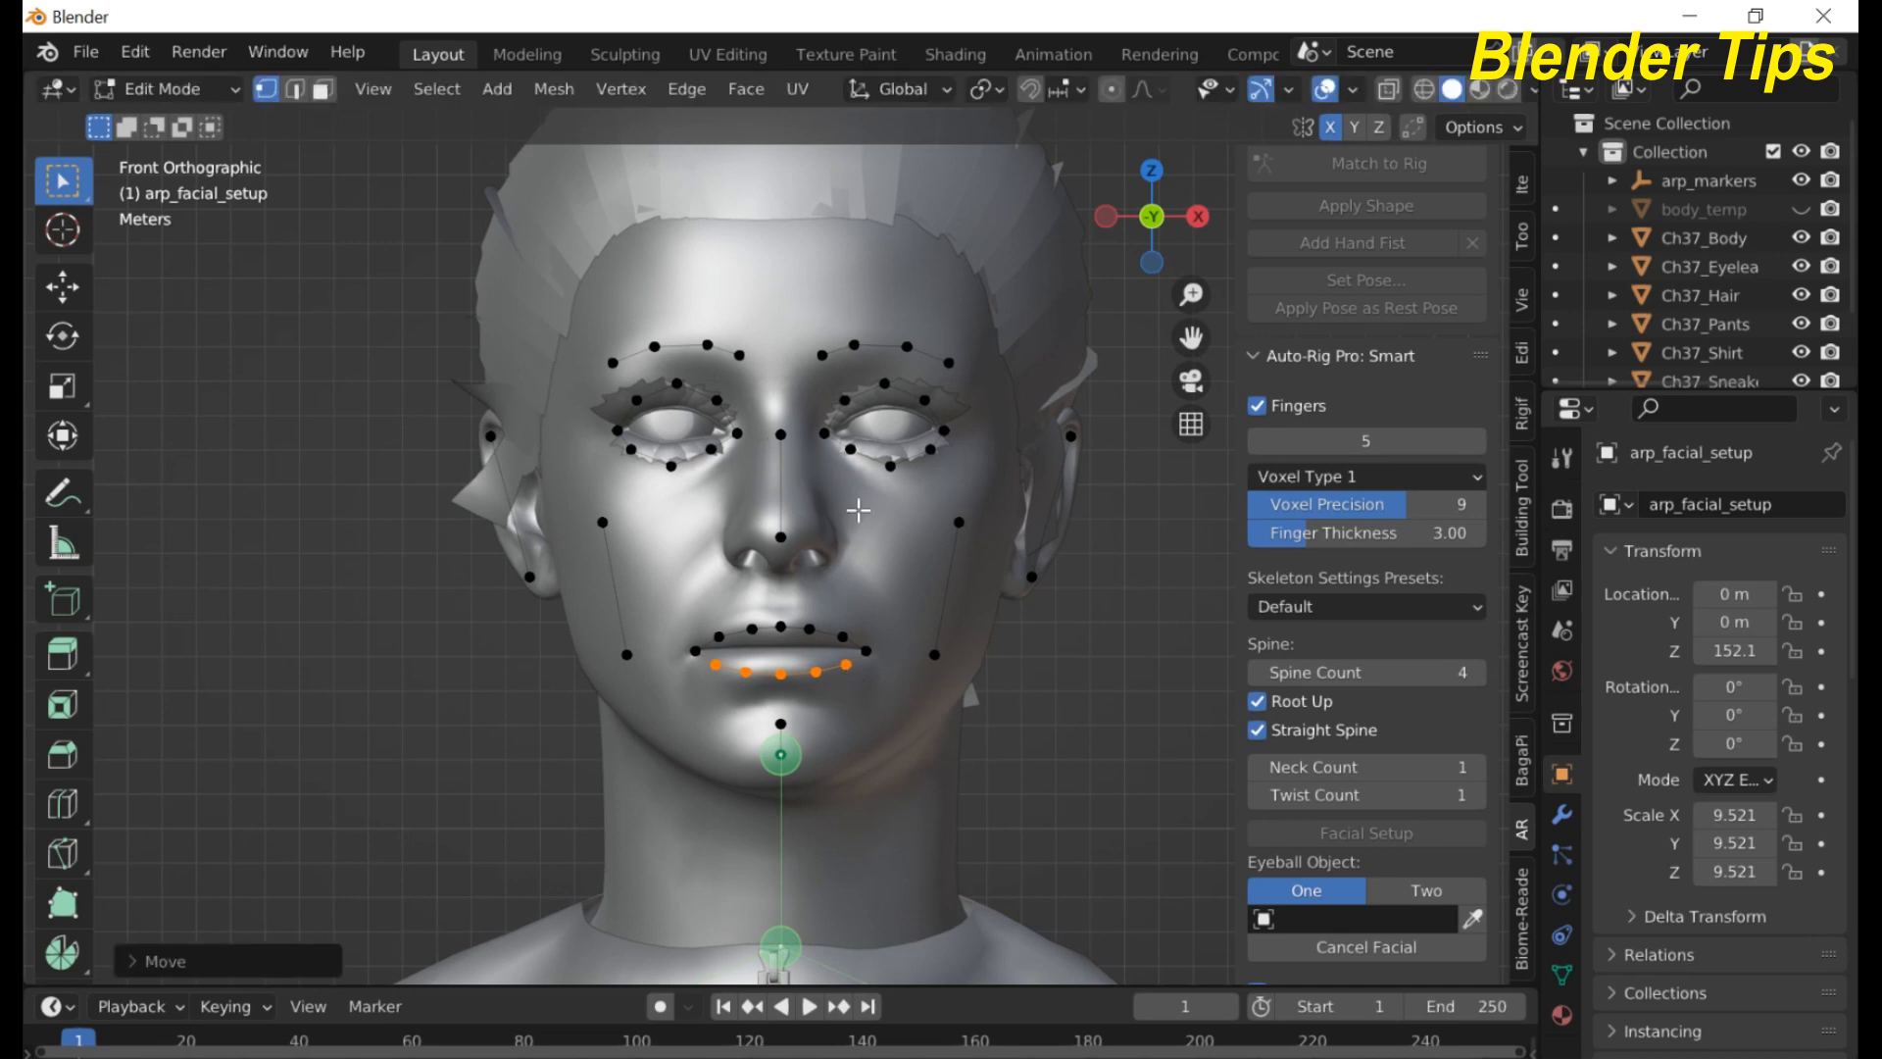
pyautogui.scroll(-3, 941, 559)
pyautogui.scroll(2, 911, 564)
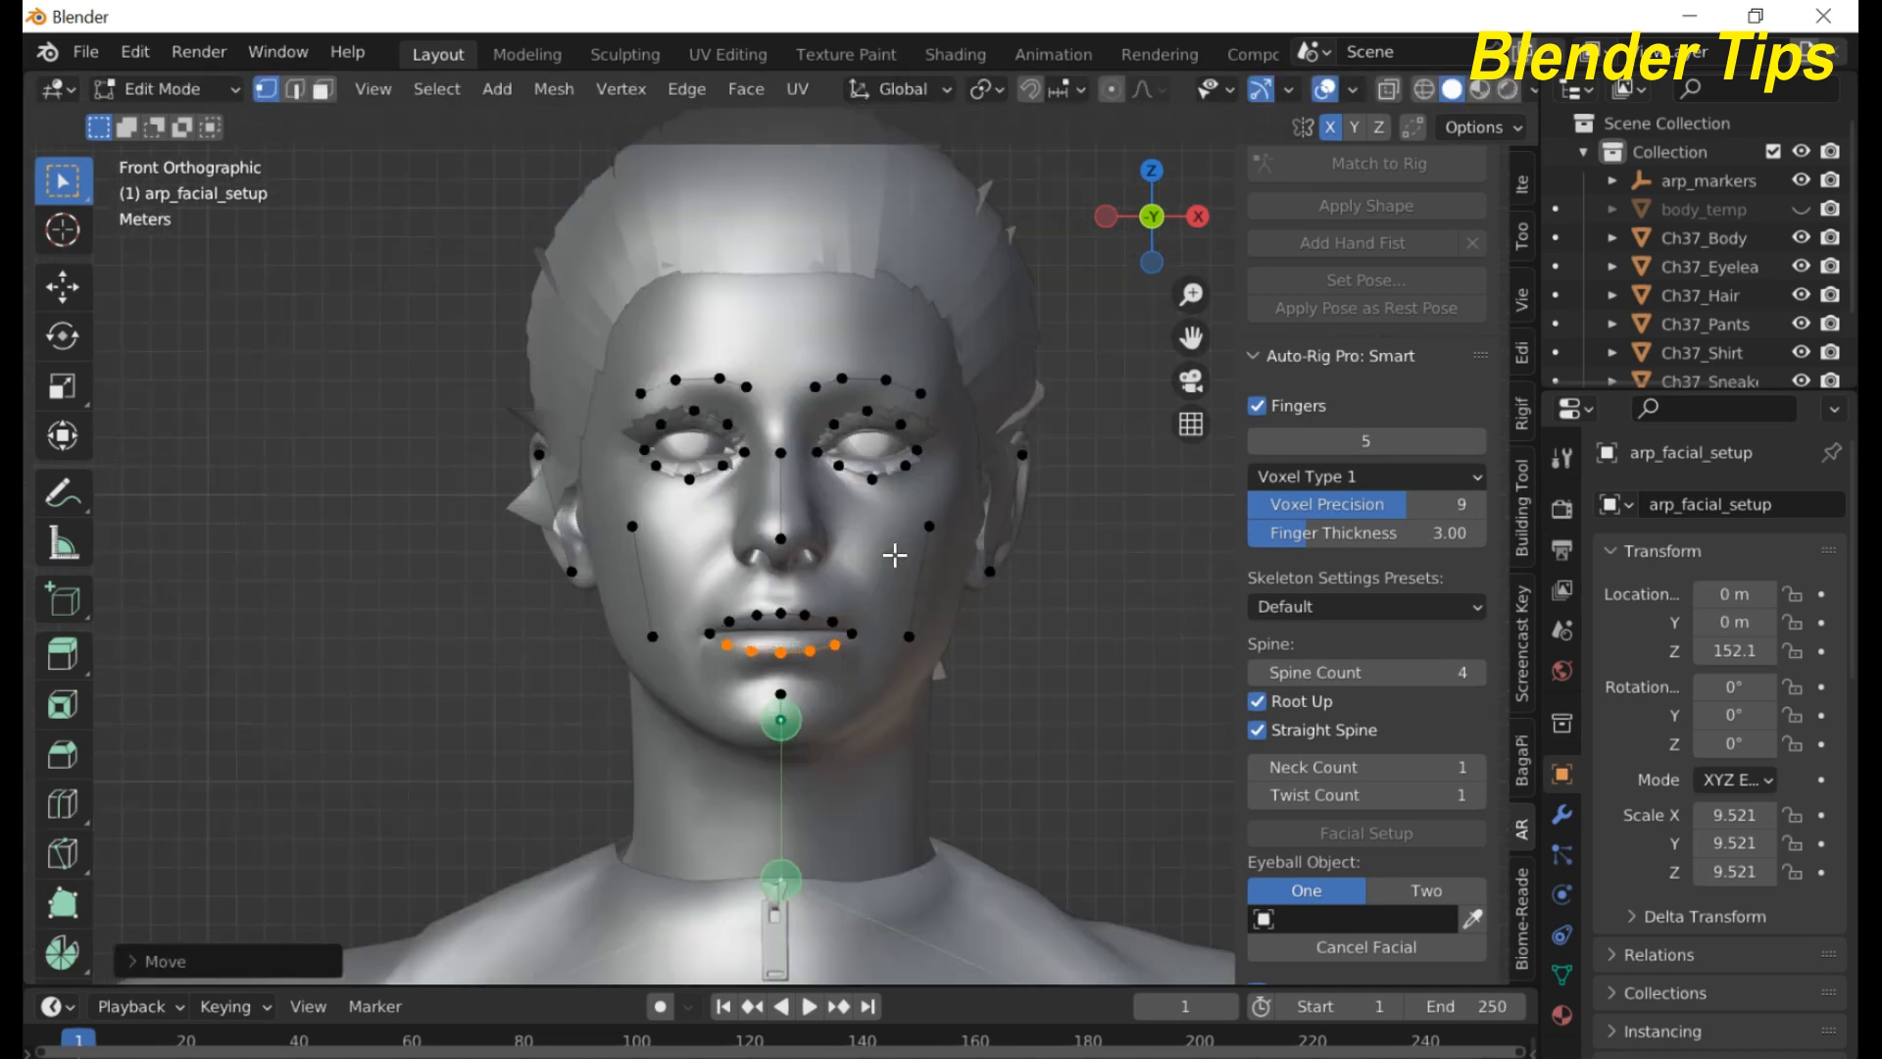
pyautogui.scroll(1, 894, 554)
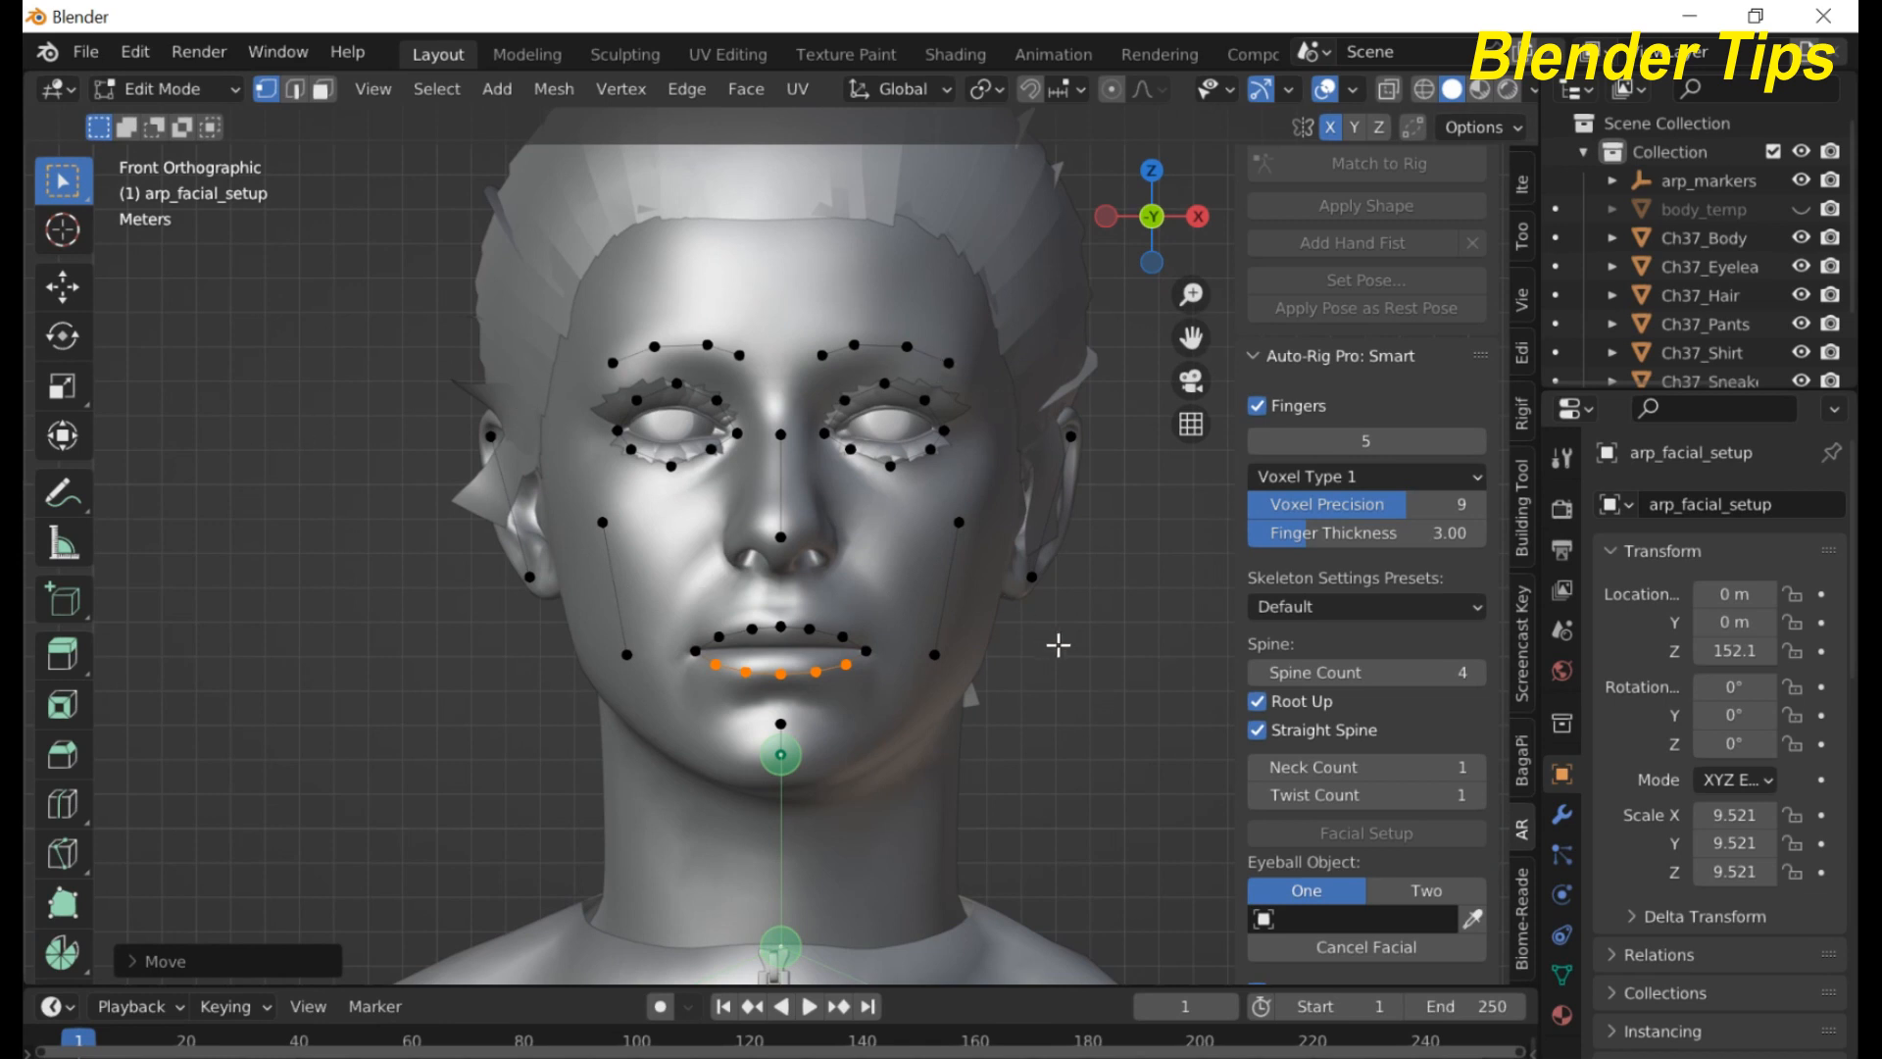
pyautogui.scroll(-1, 1010, 721)
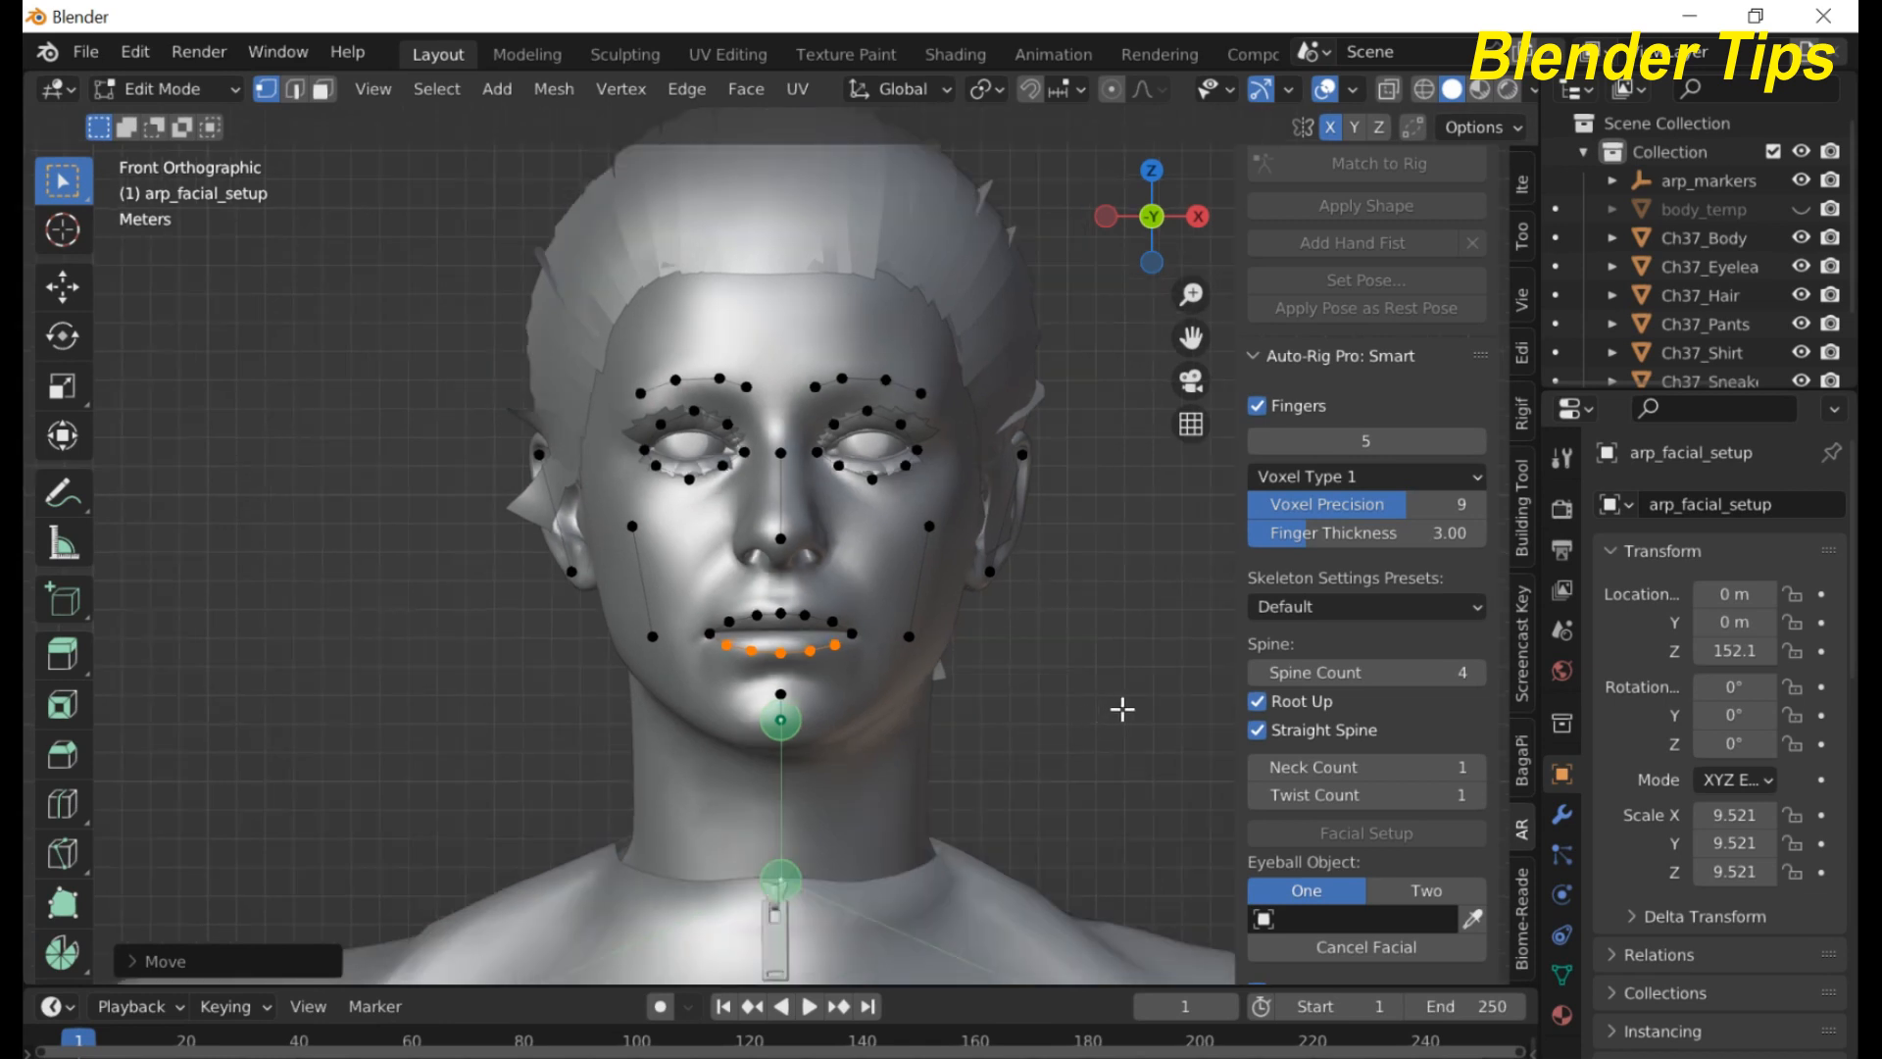
# - Assign arp_facial_setup as the eyeball object for the facial setup, keeping the single-eyeball option
pyautogui.scroll(-2, 1399, 842)
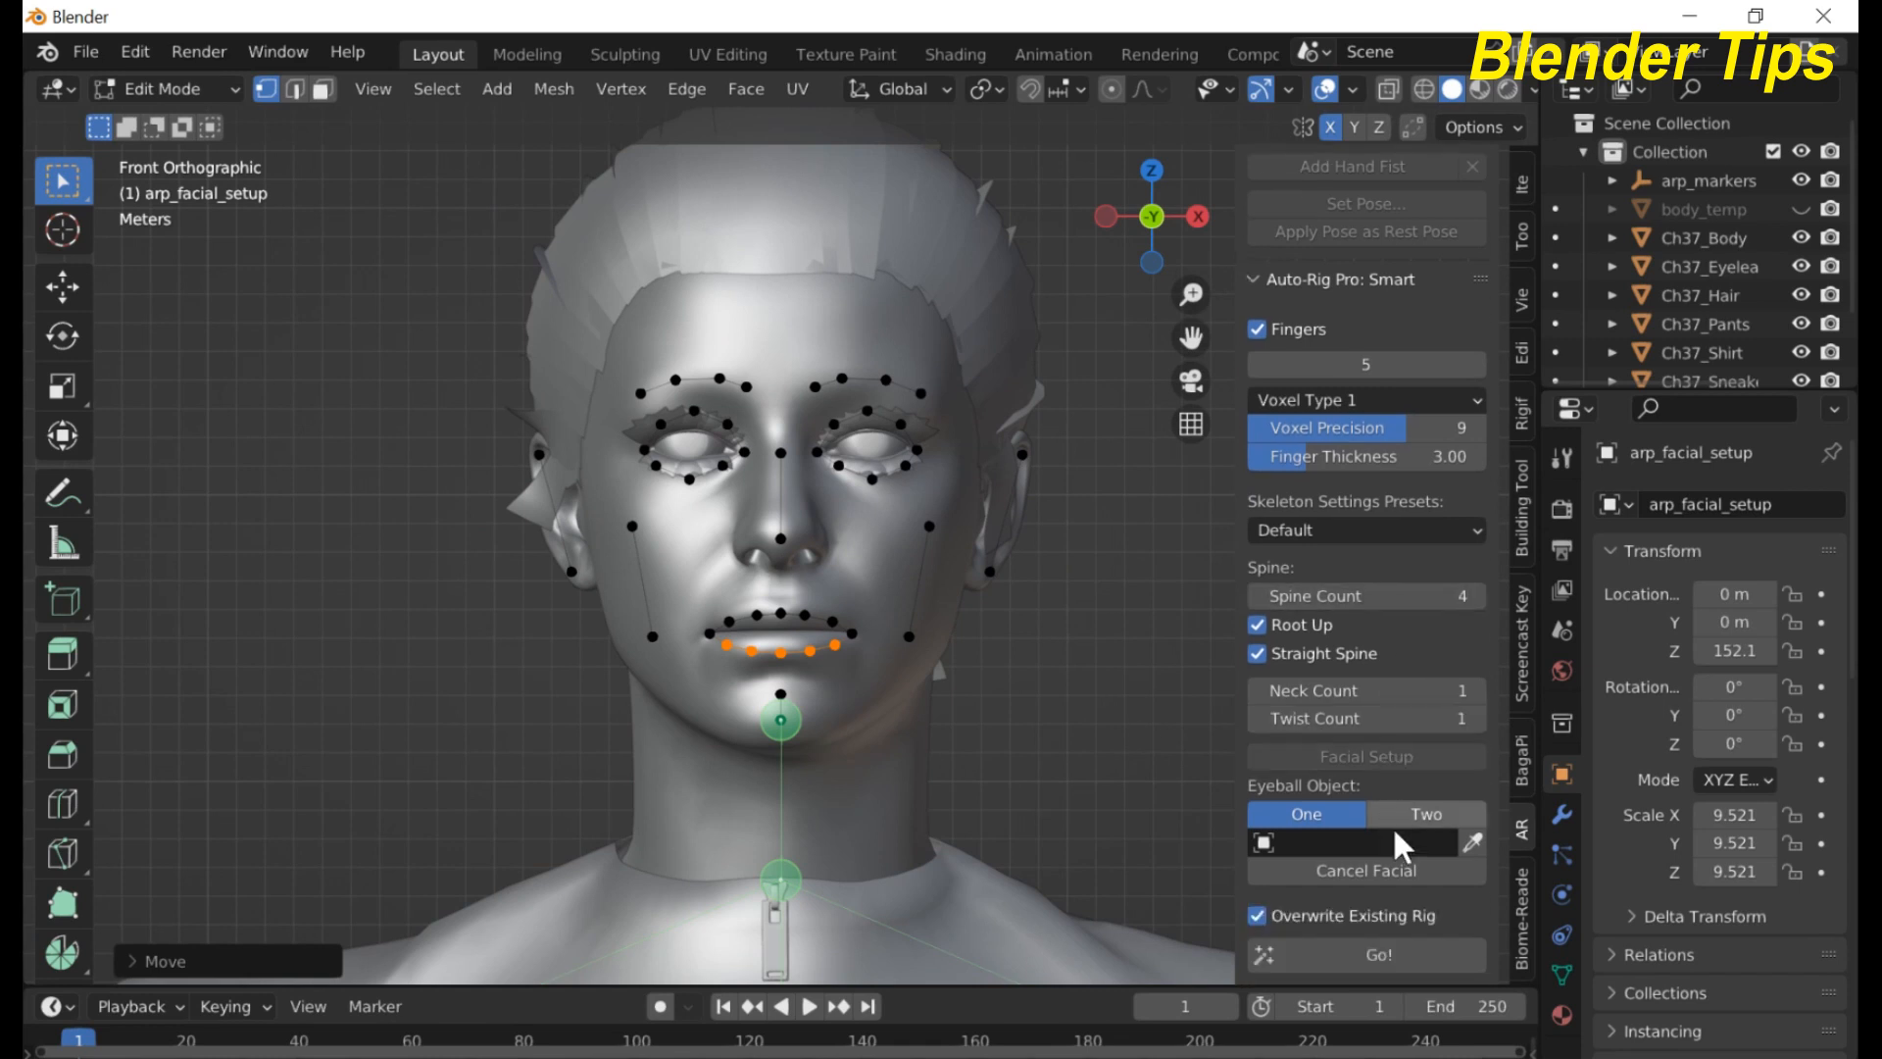
pyautogui.click(1429, 841)
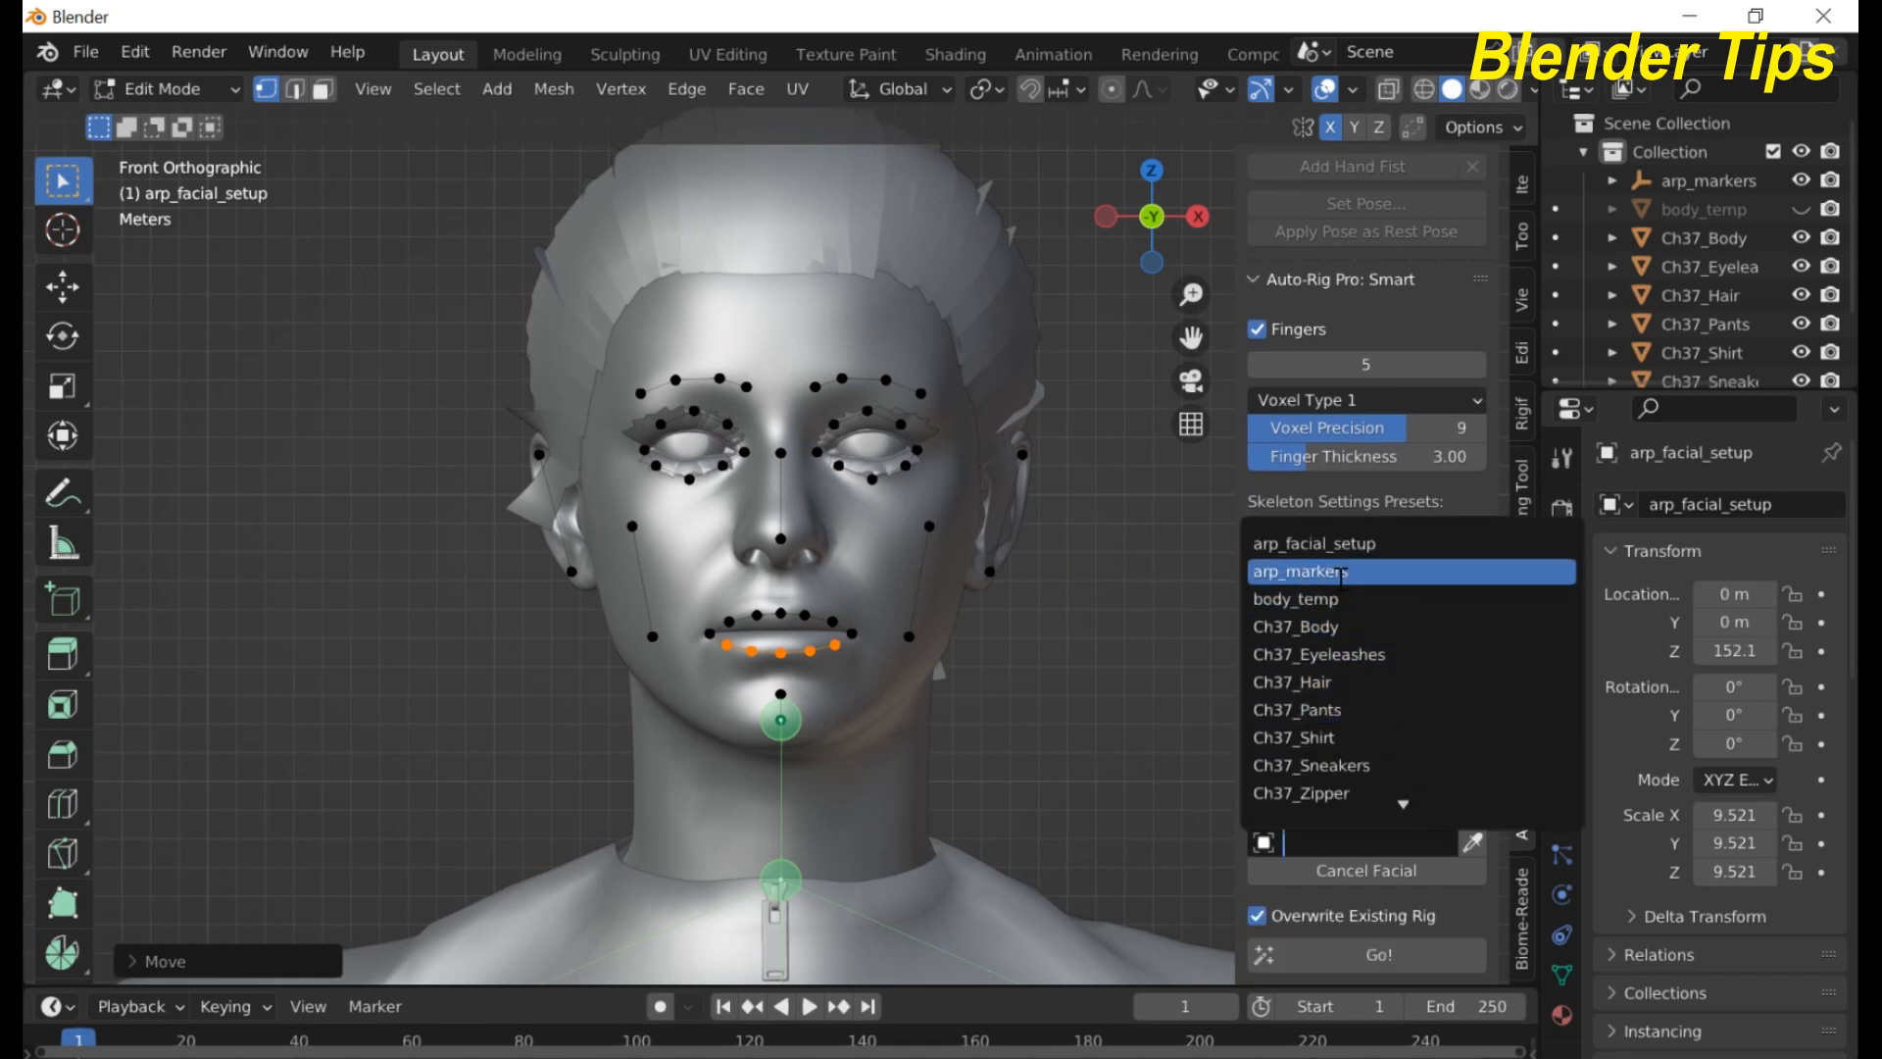
pyautogui.click(1335, 544)
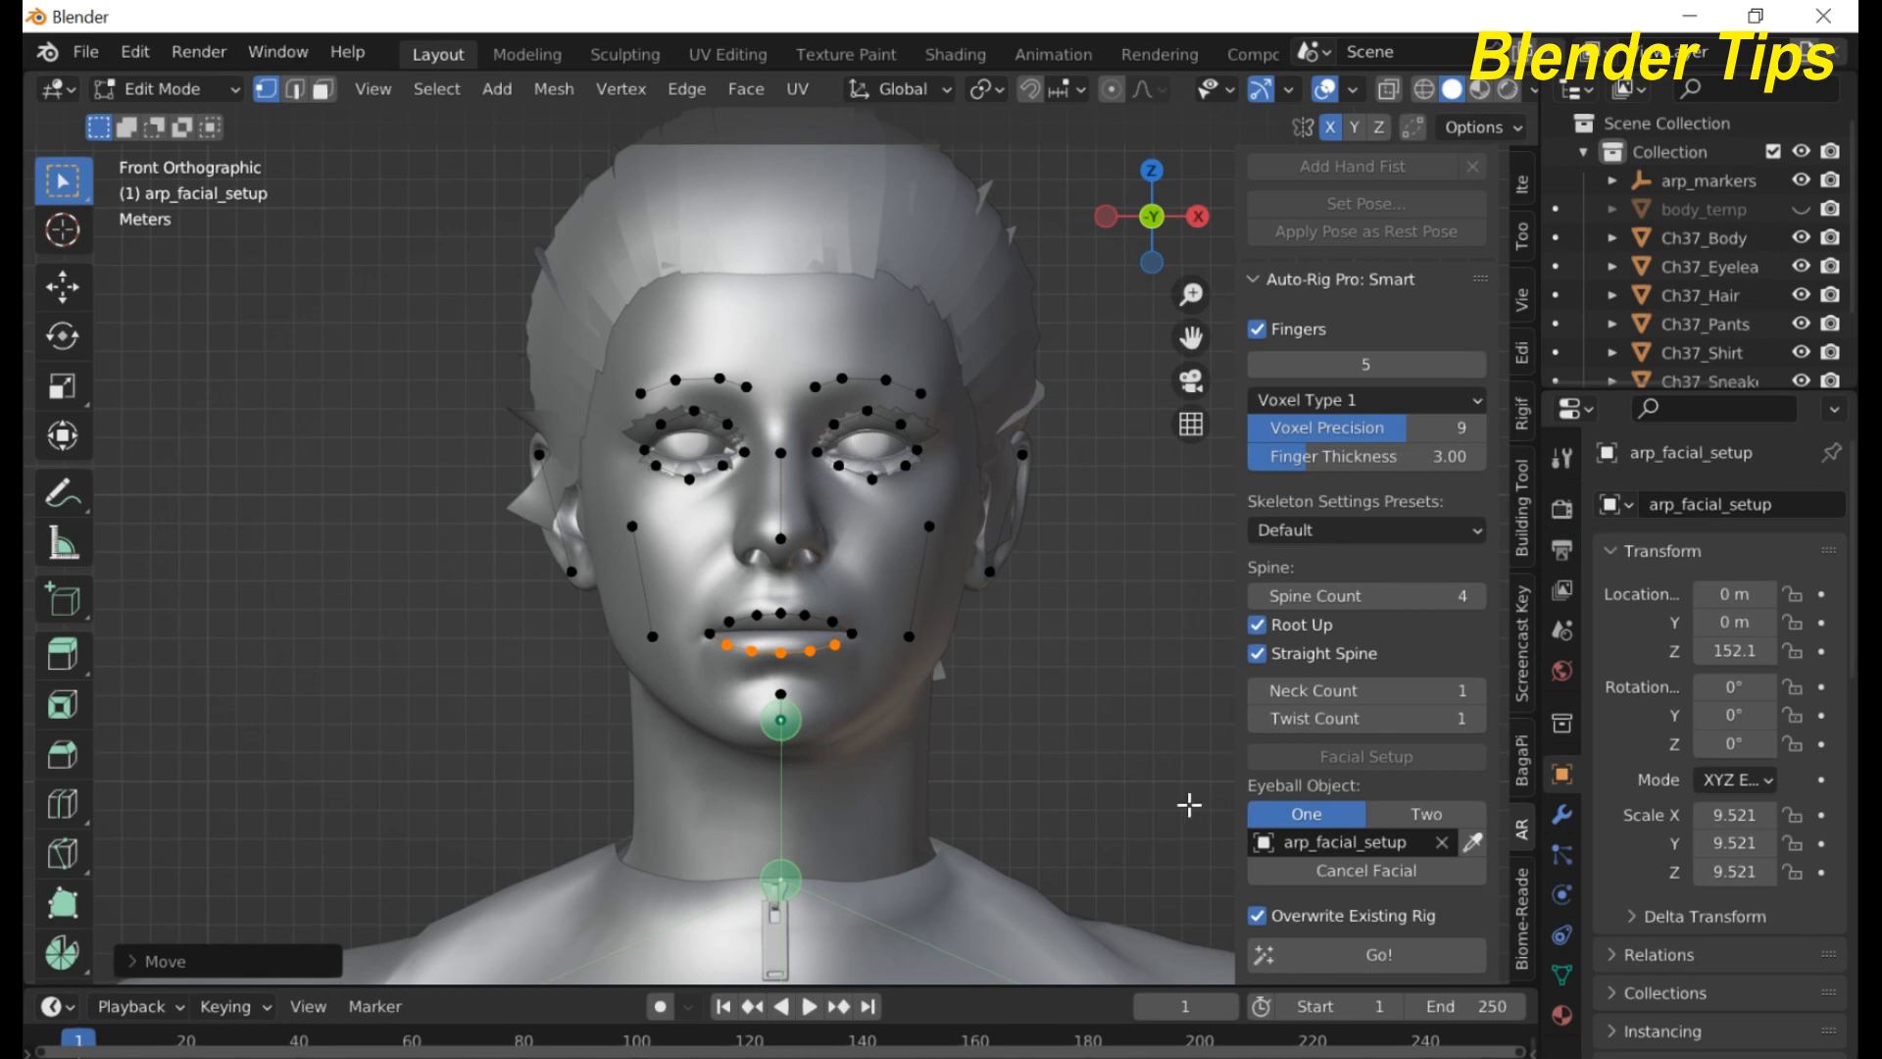
# - Generate the Auto-Rig Pro Smart reference skeleton from the body and facial markers, with Overwrite Existing Rig and Mirror enabled
pyautogui.scroll(-3, 1094, 743)
pyautogui.scroll(-4, 1366, 831)
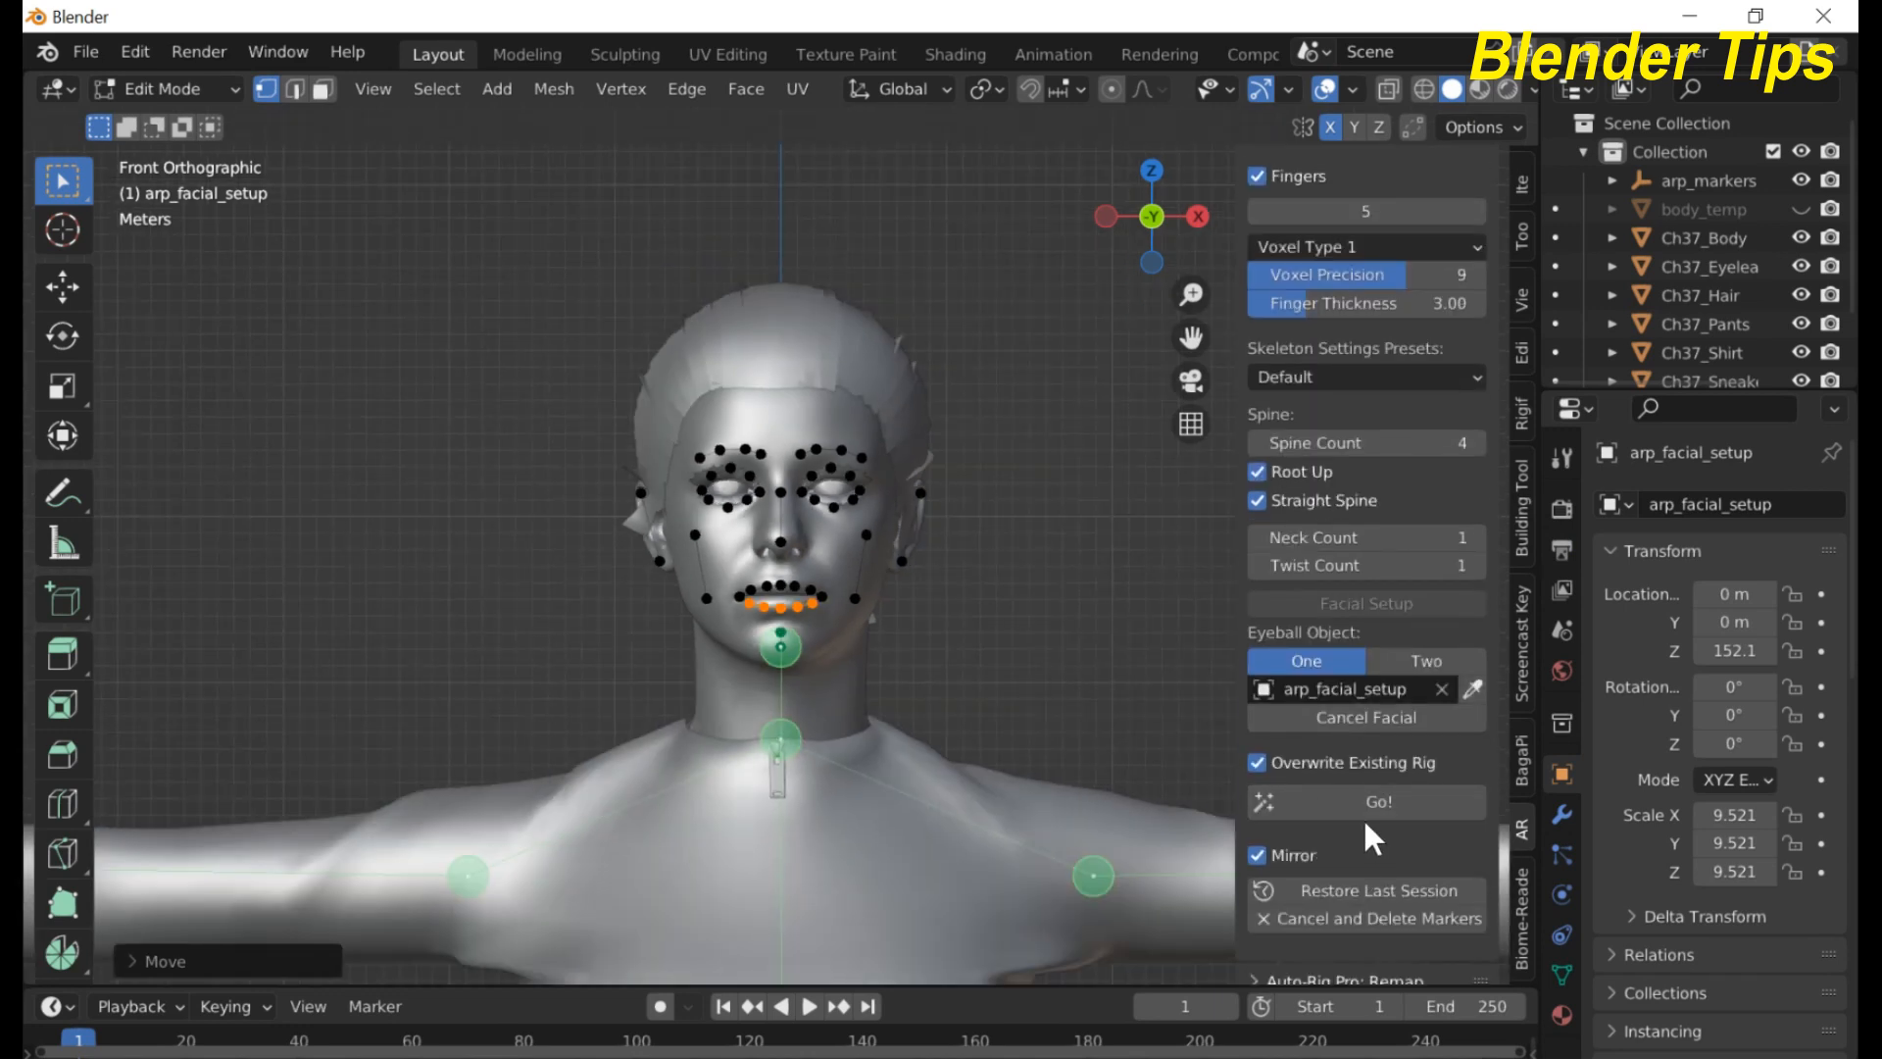
pyautogui.click(1374, 798)
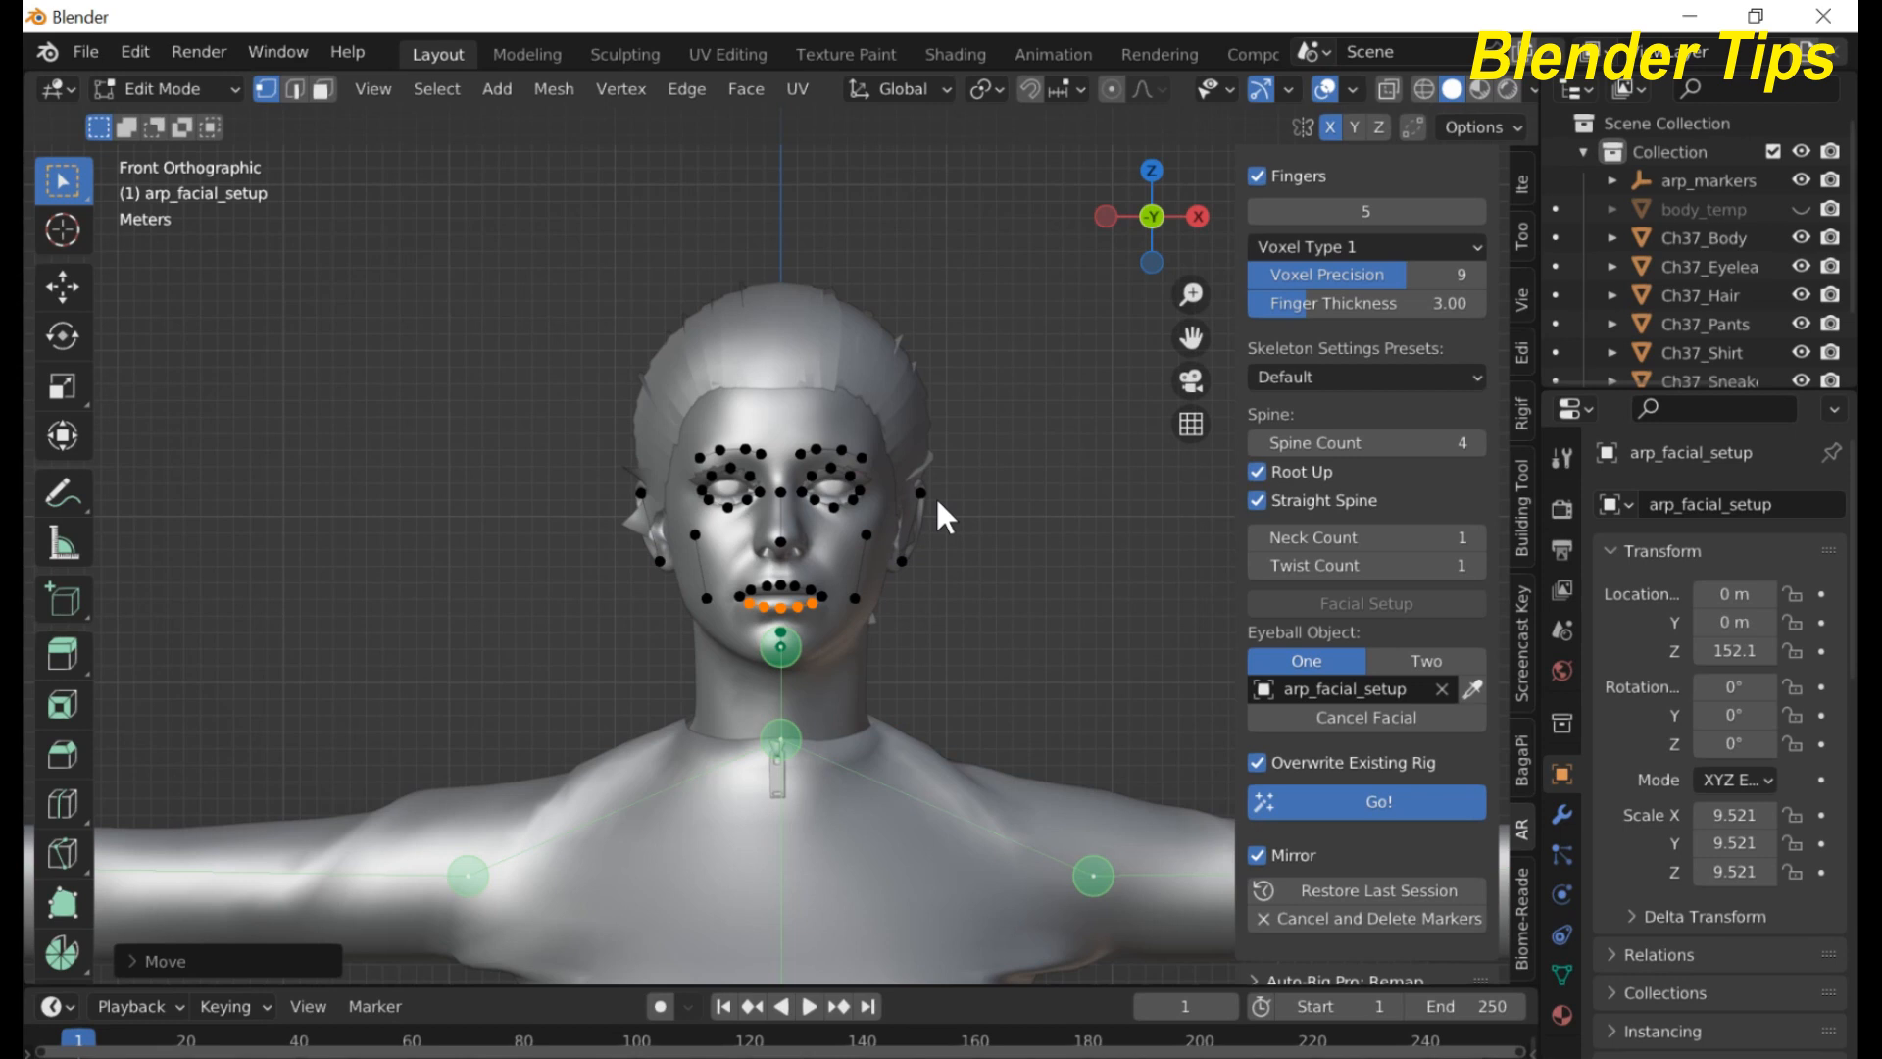
pyautogui.scroll(-4, 945, 537)
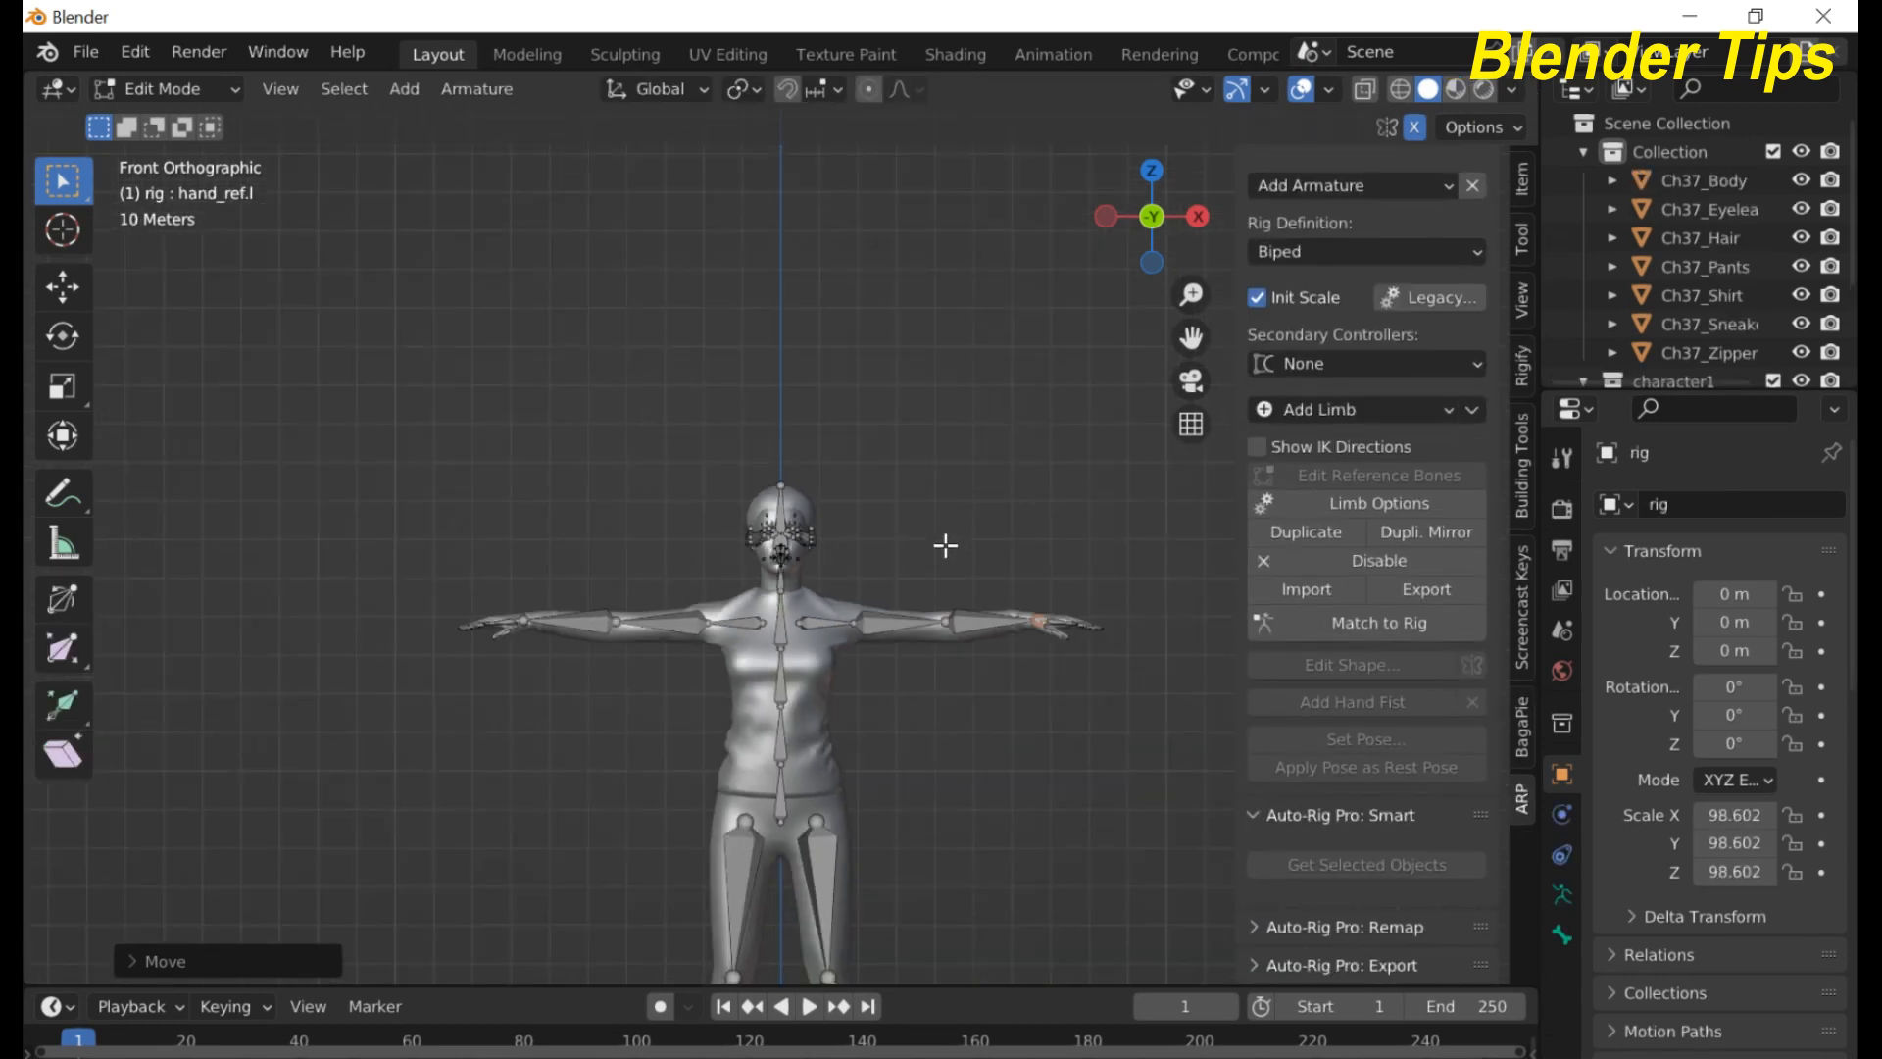
pyautogui.keyDown('shift'); pyautogui.moveTo(851, 684); pyautogui.dragTo(778, 467, button='middle'); pyautogui.keyUp('shift')
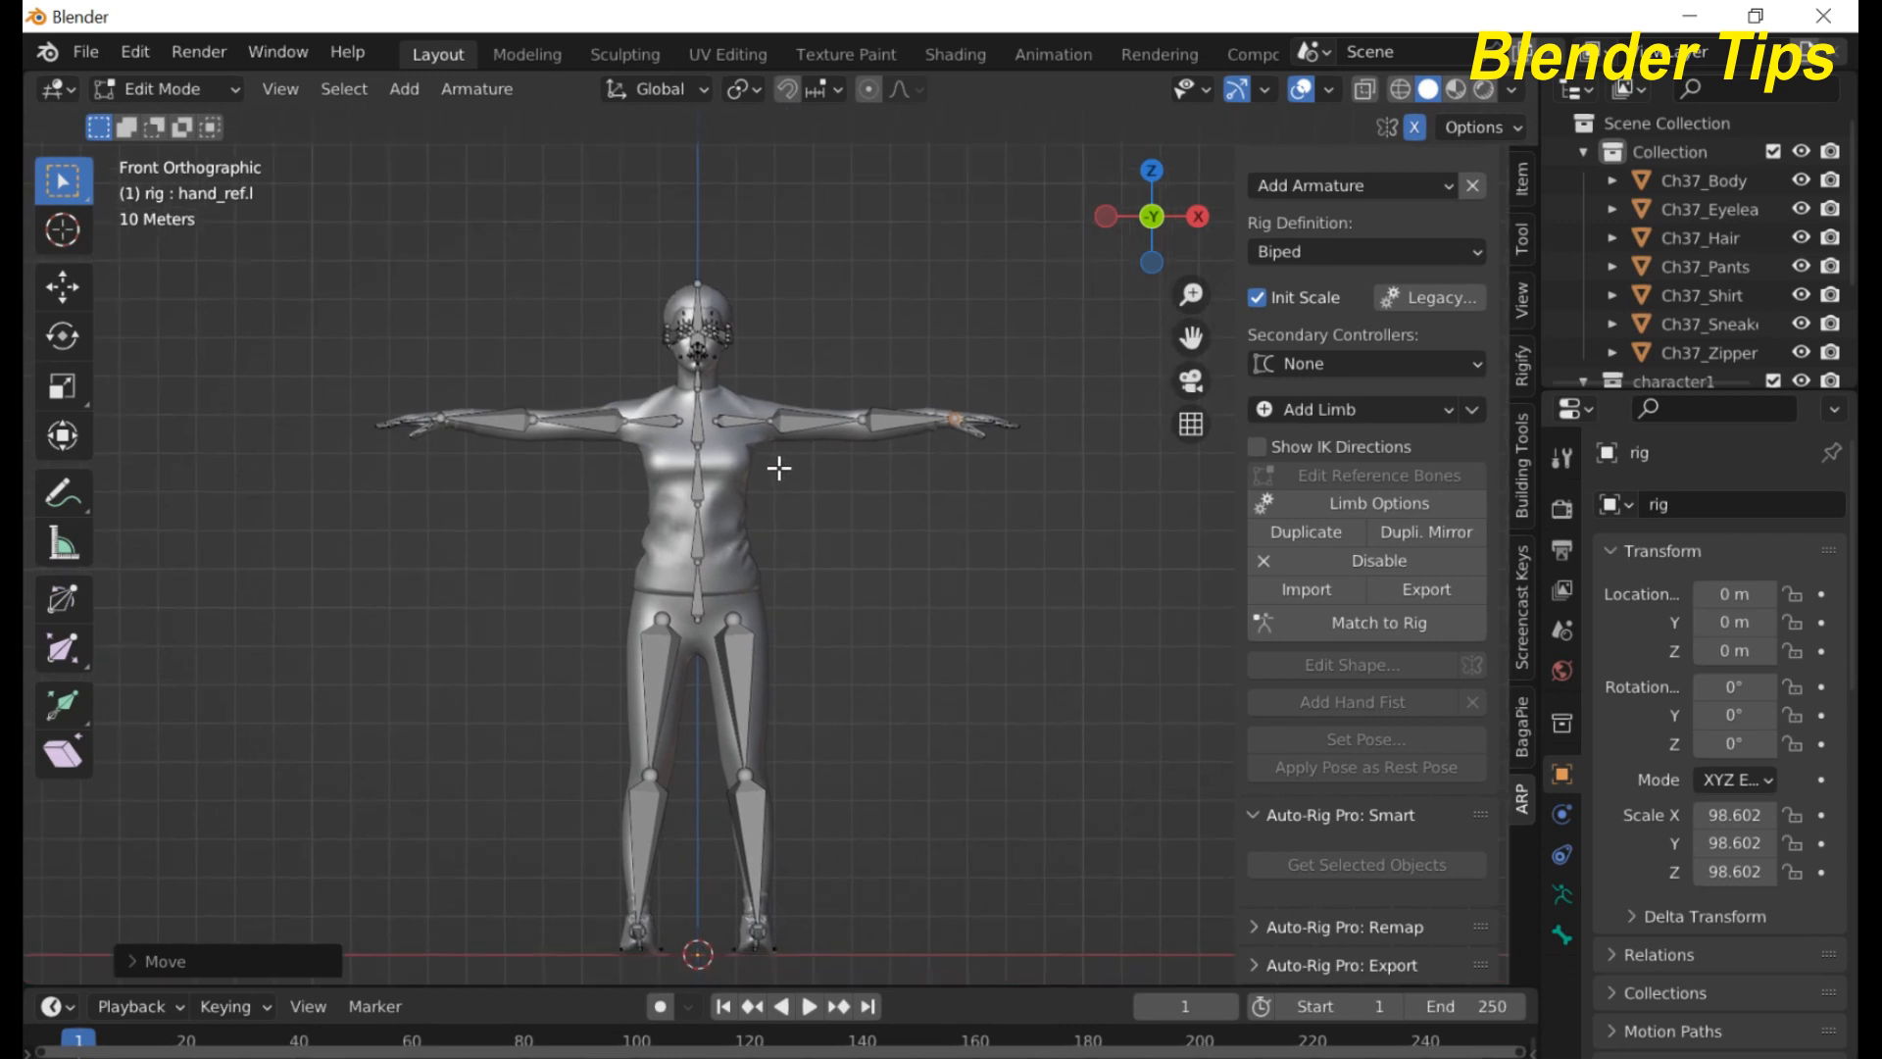
pyautogui.scroll(2, 778, 468)
pyautogui.scroll(-1, 778, 467)
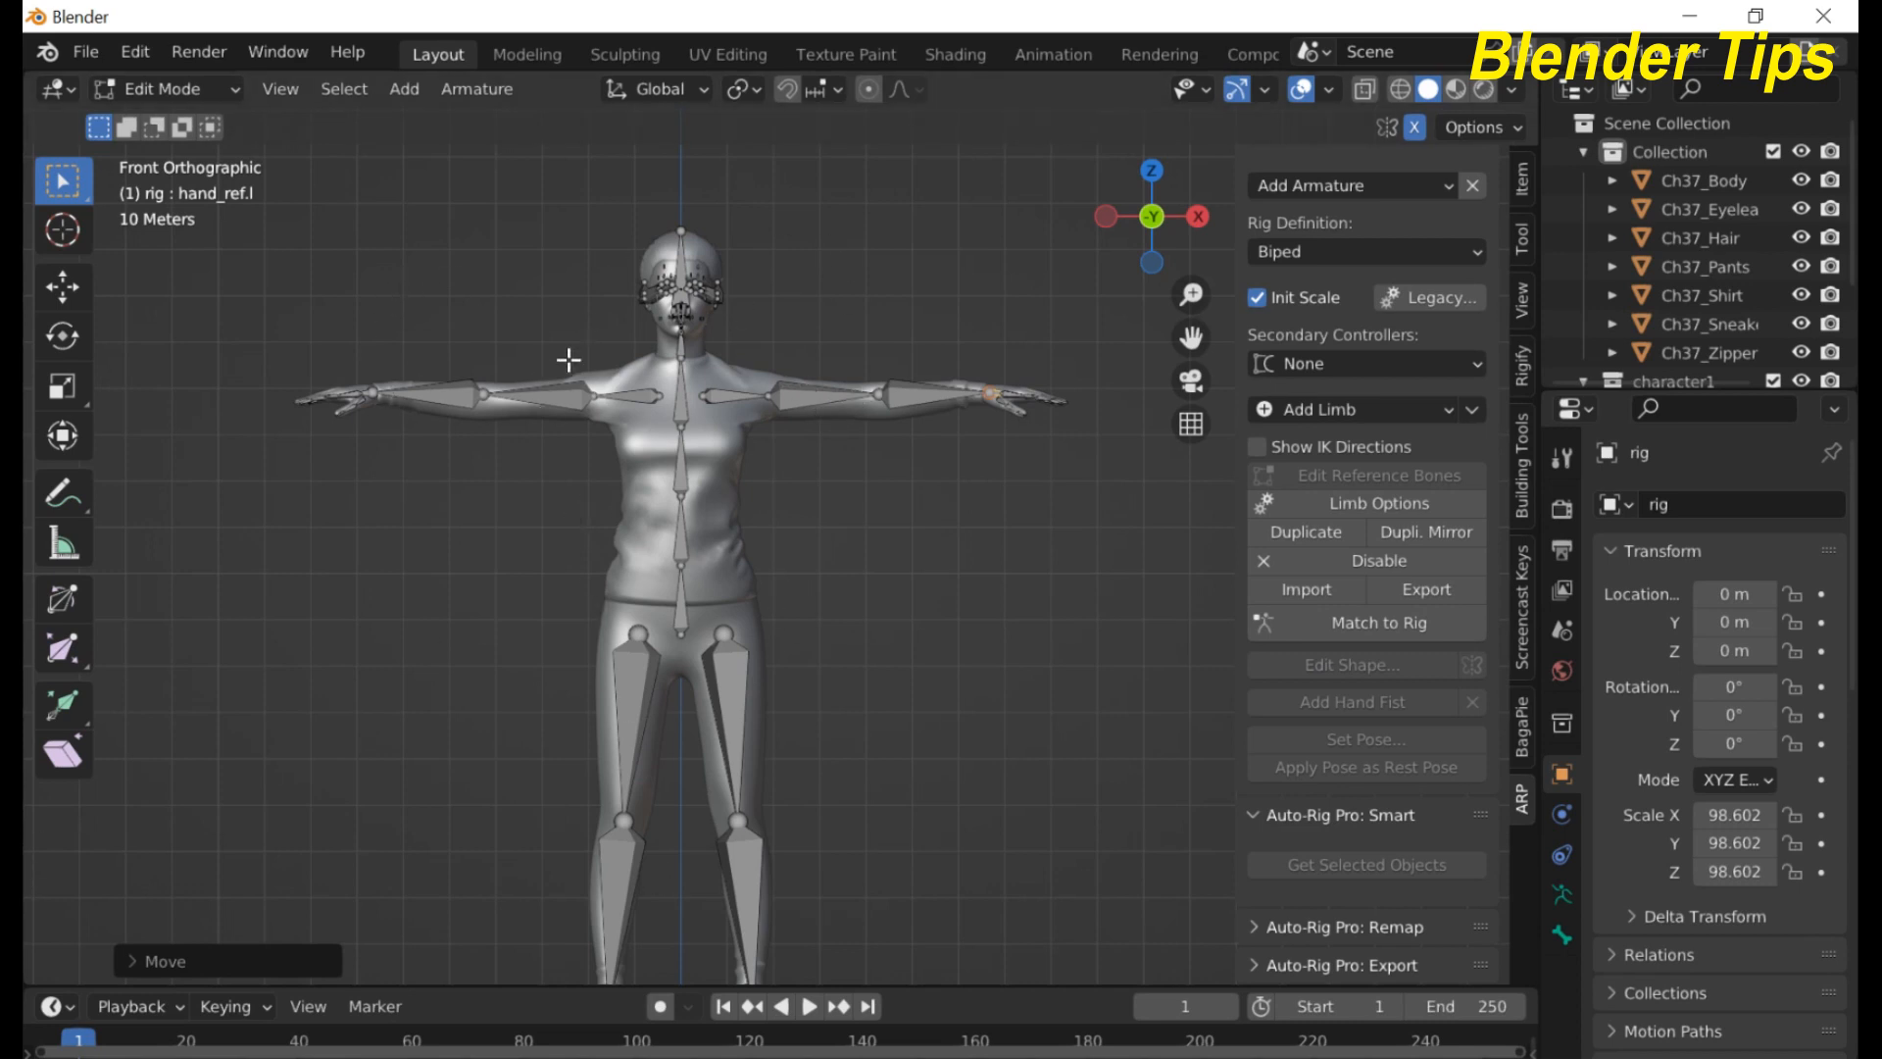
# - Match the rig controllers to the generated reference bones with Match to Rig
pyautogui.click(1378, 621)
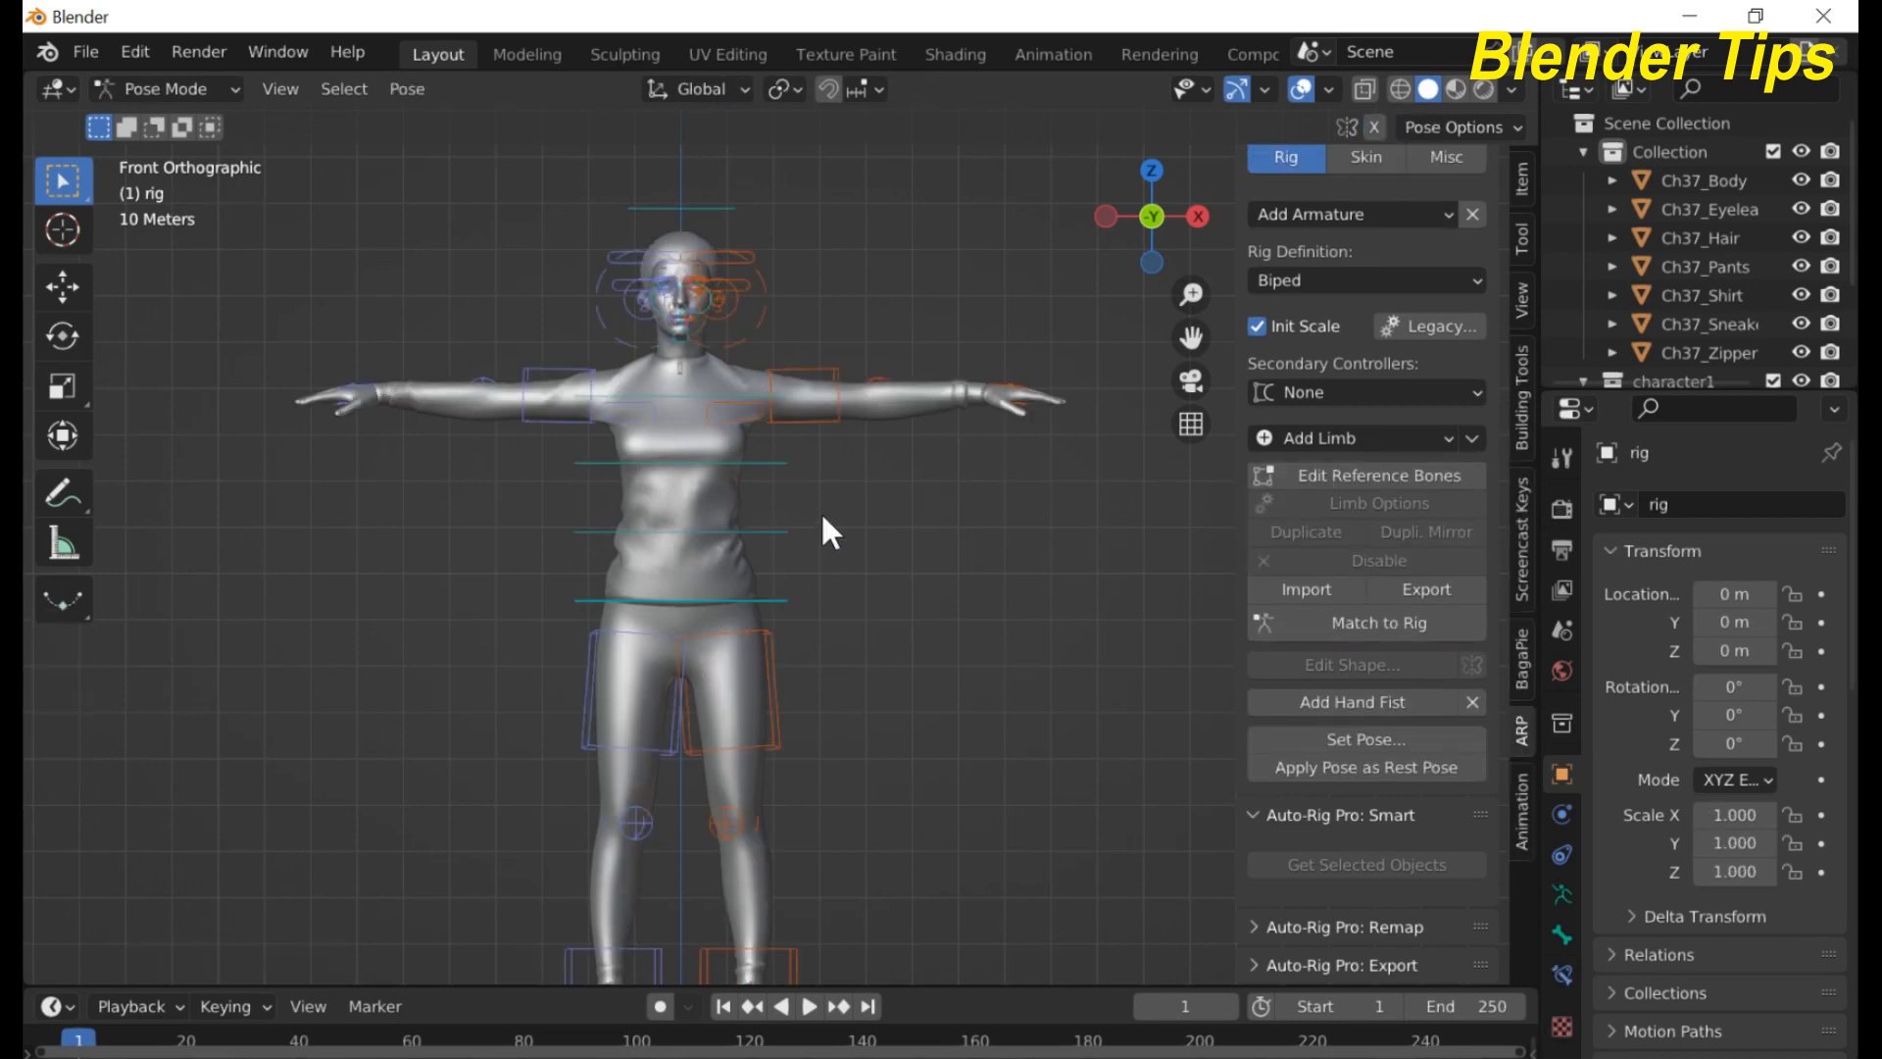
pyautogui.scroll(5, 820, 507)
pyautogui.scroll(-3, 821, 506)
# - Test the rig by moving the left hand IK controller down, and undo that move
pyautogui.click(996, 388)
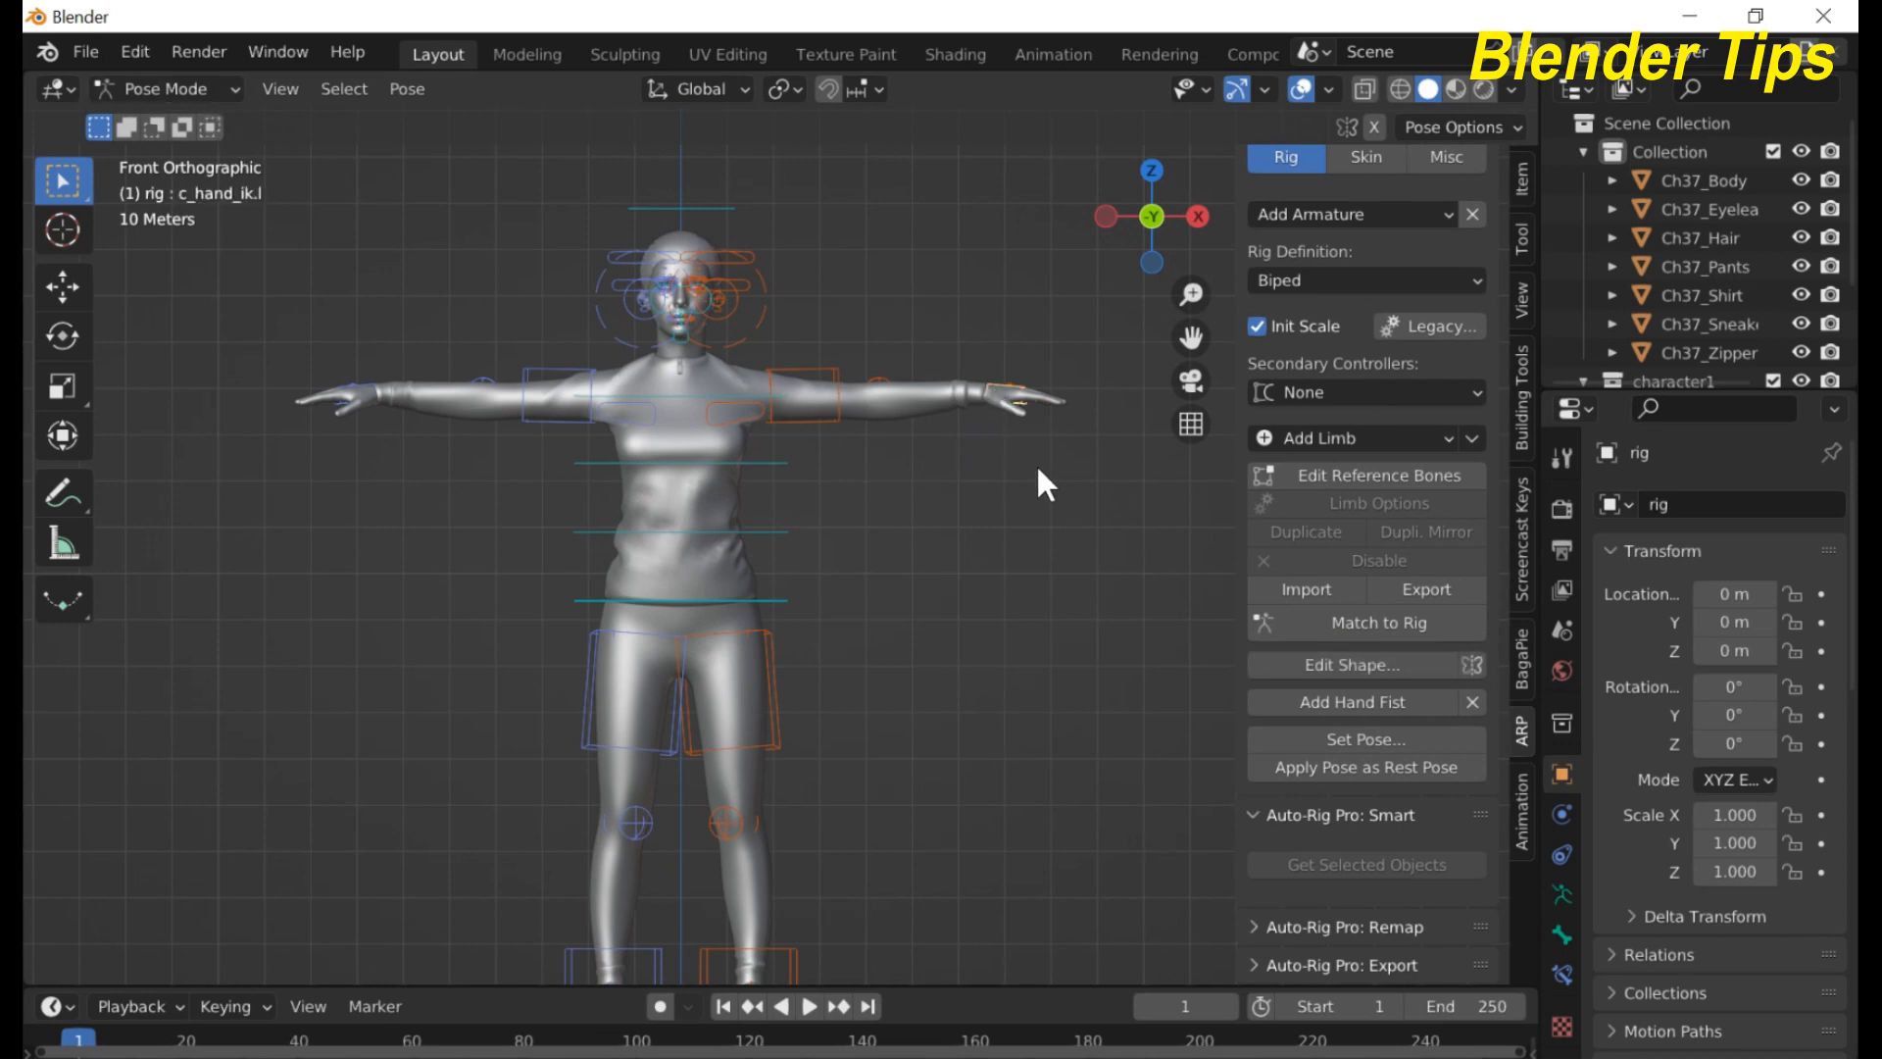
pyautogui.press('g')
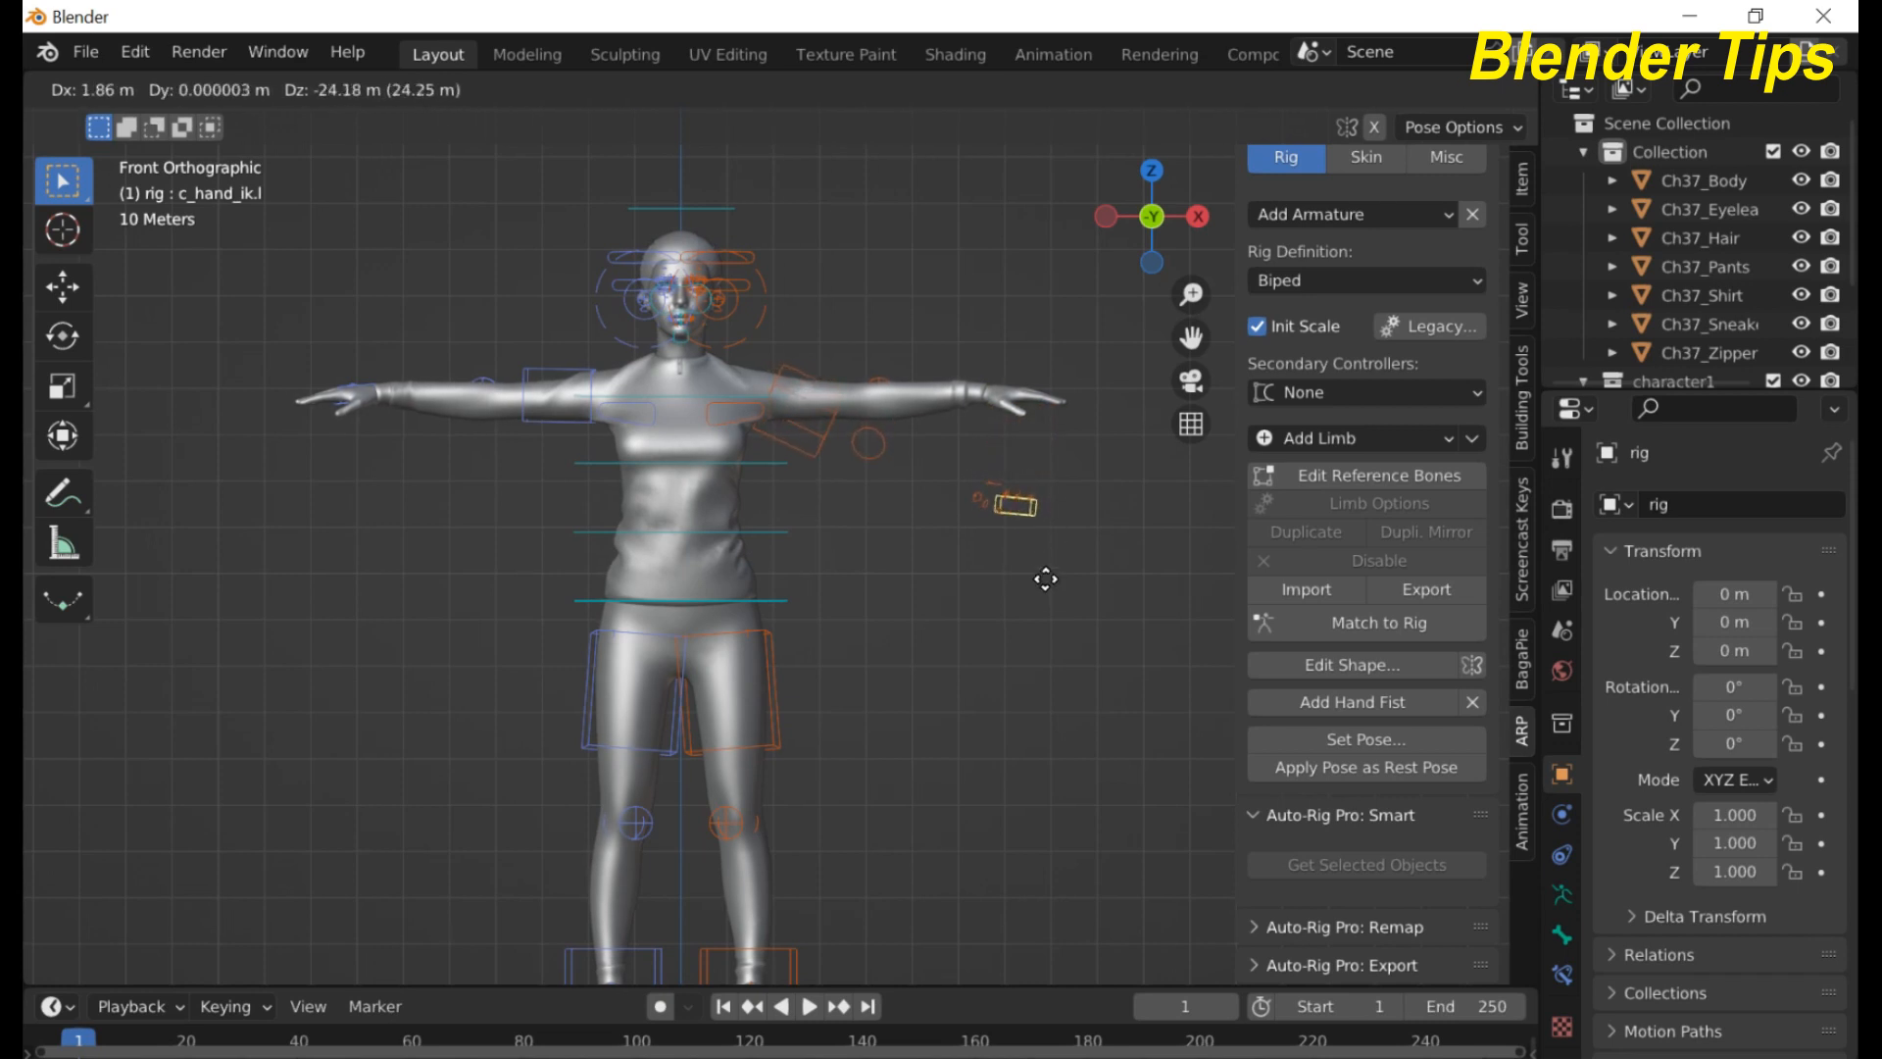
pyautogui.click(1048, 555)
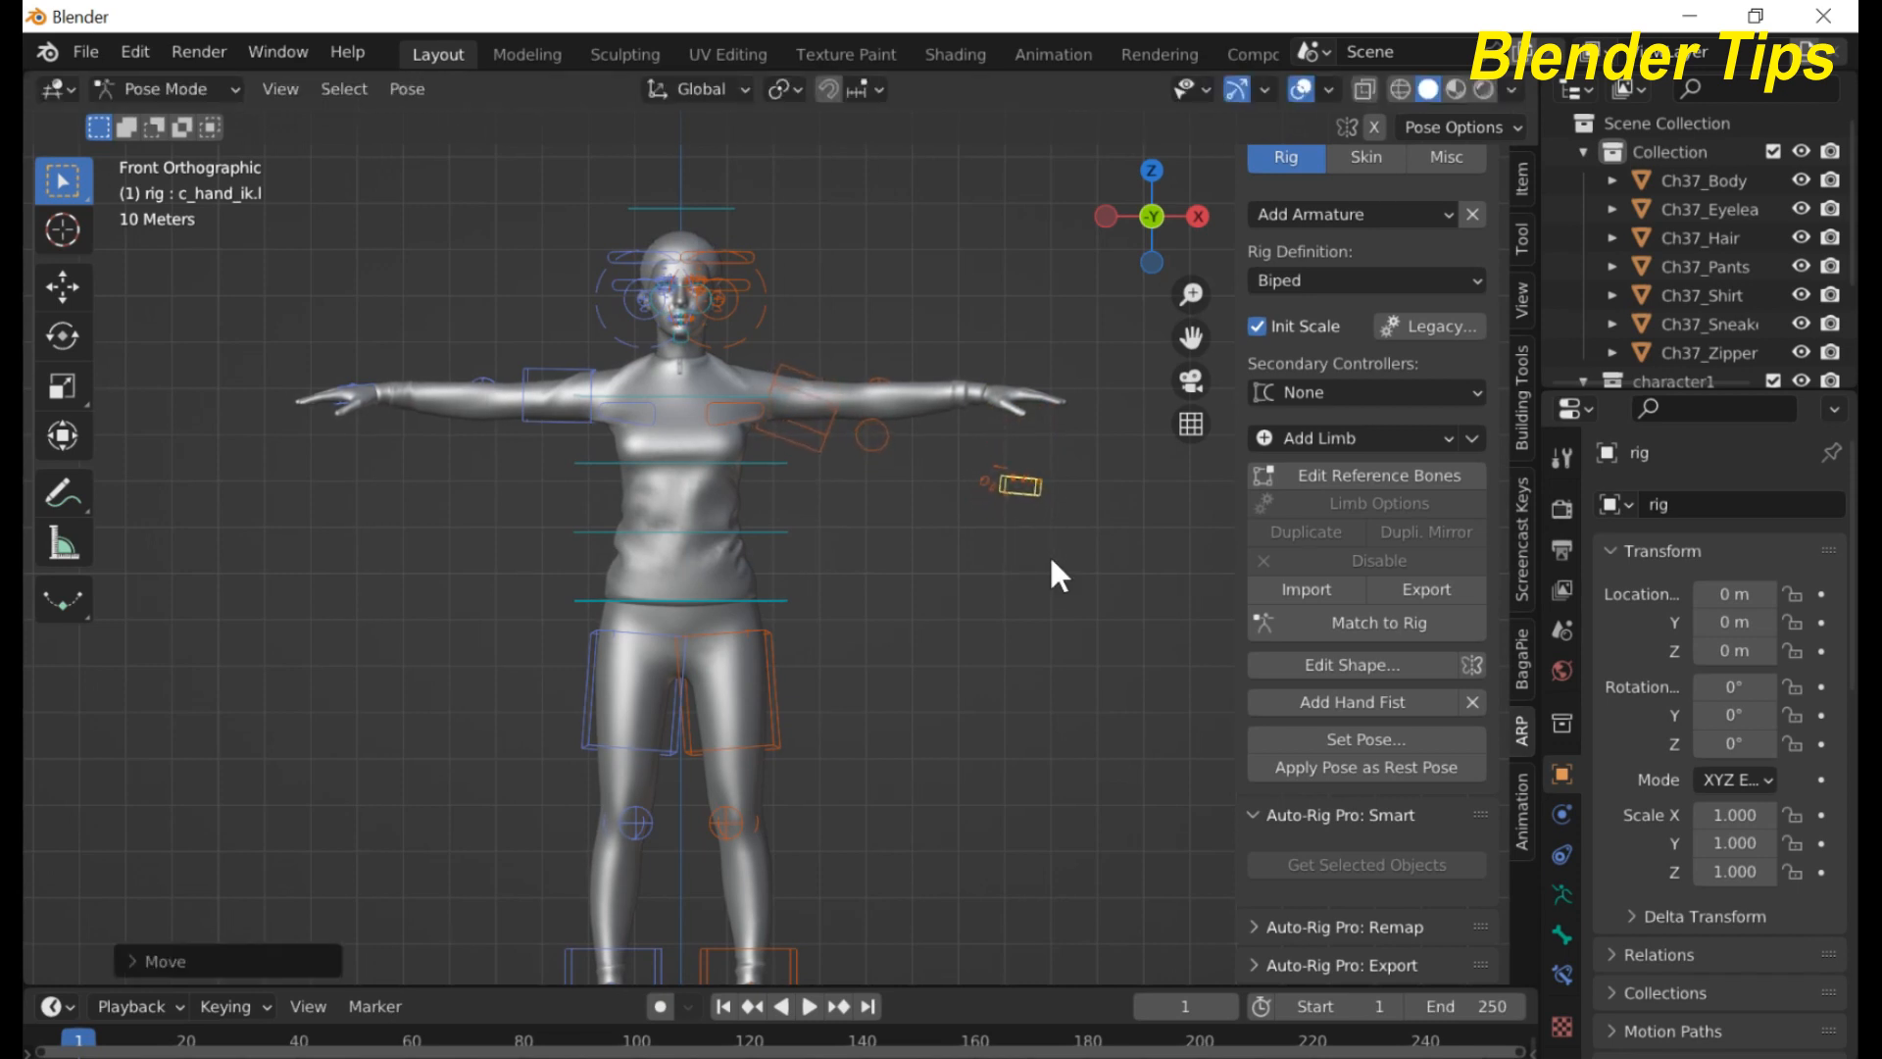
pyautogui.hotkey('ctrl', 'z')
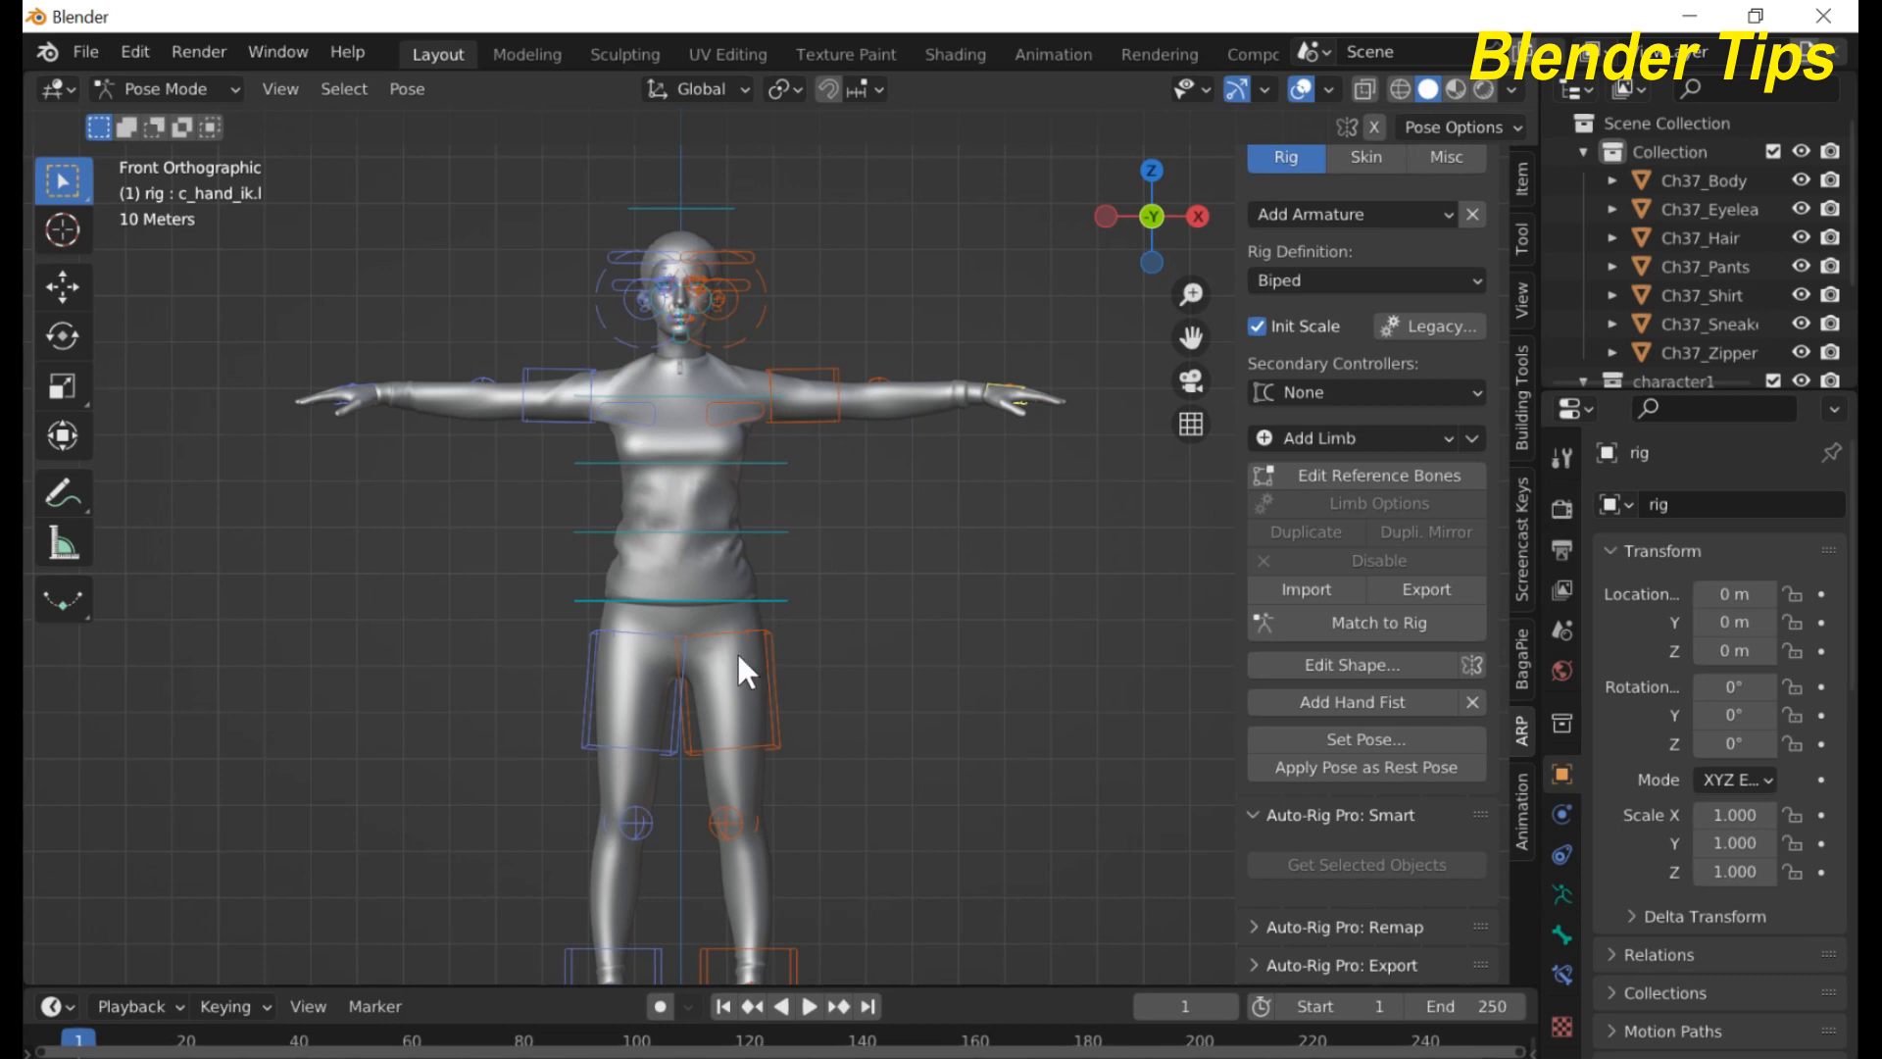
# - Switch to Object Mode, select all the character objects with the body mesh active, and show the Auto-Rig Pro skin binding settings
pyautogui.click(224, 86)
pyautogui.click(208, 120)
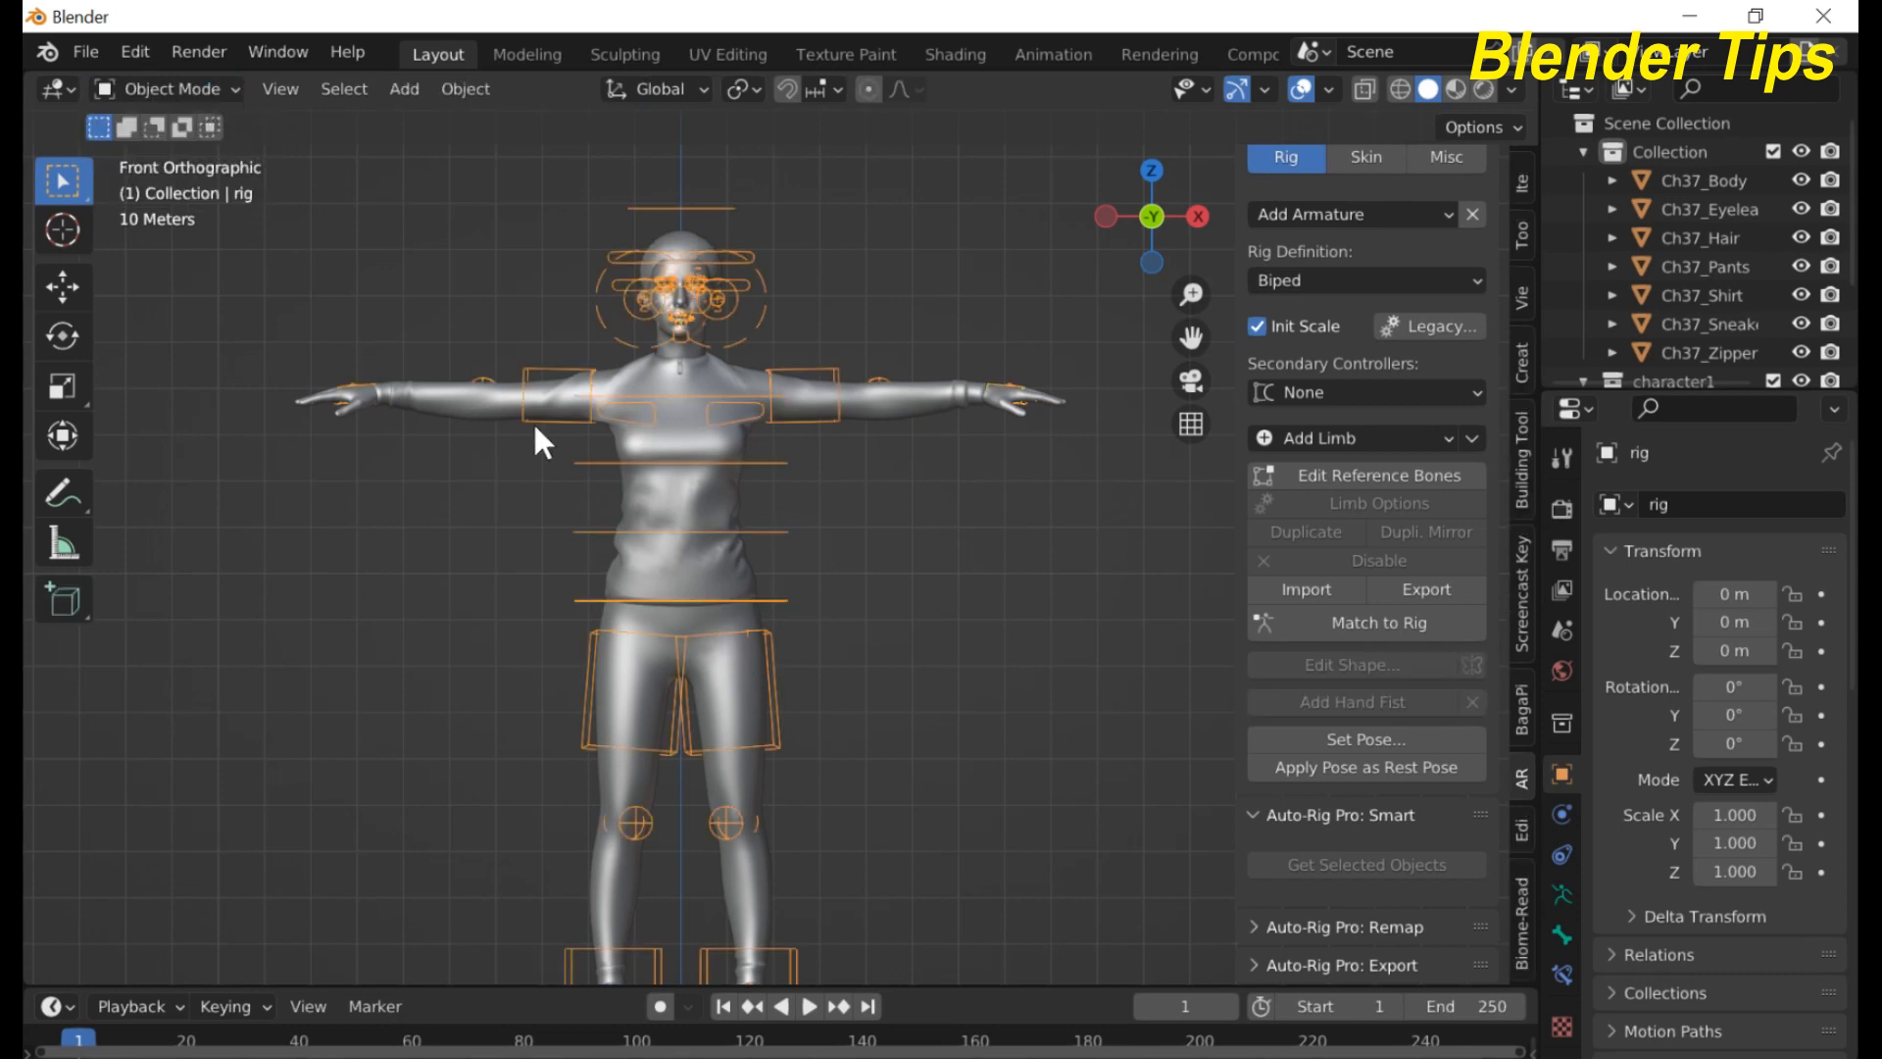
pyautogui.click(672, 351)
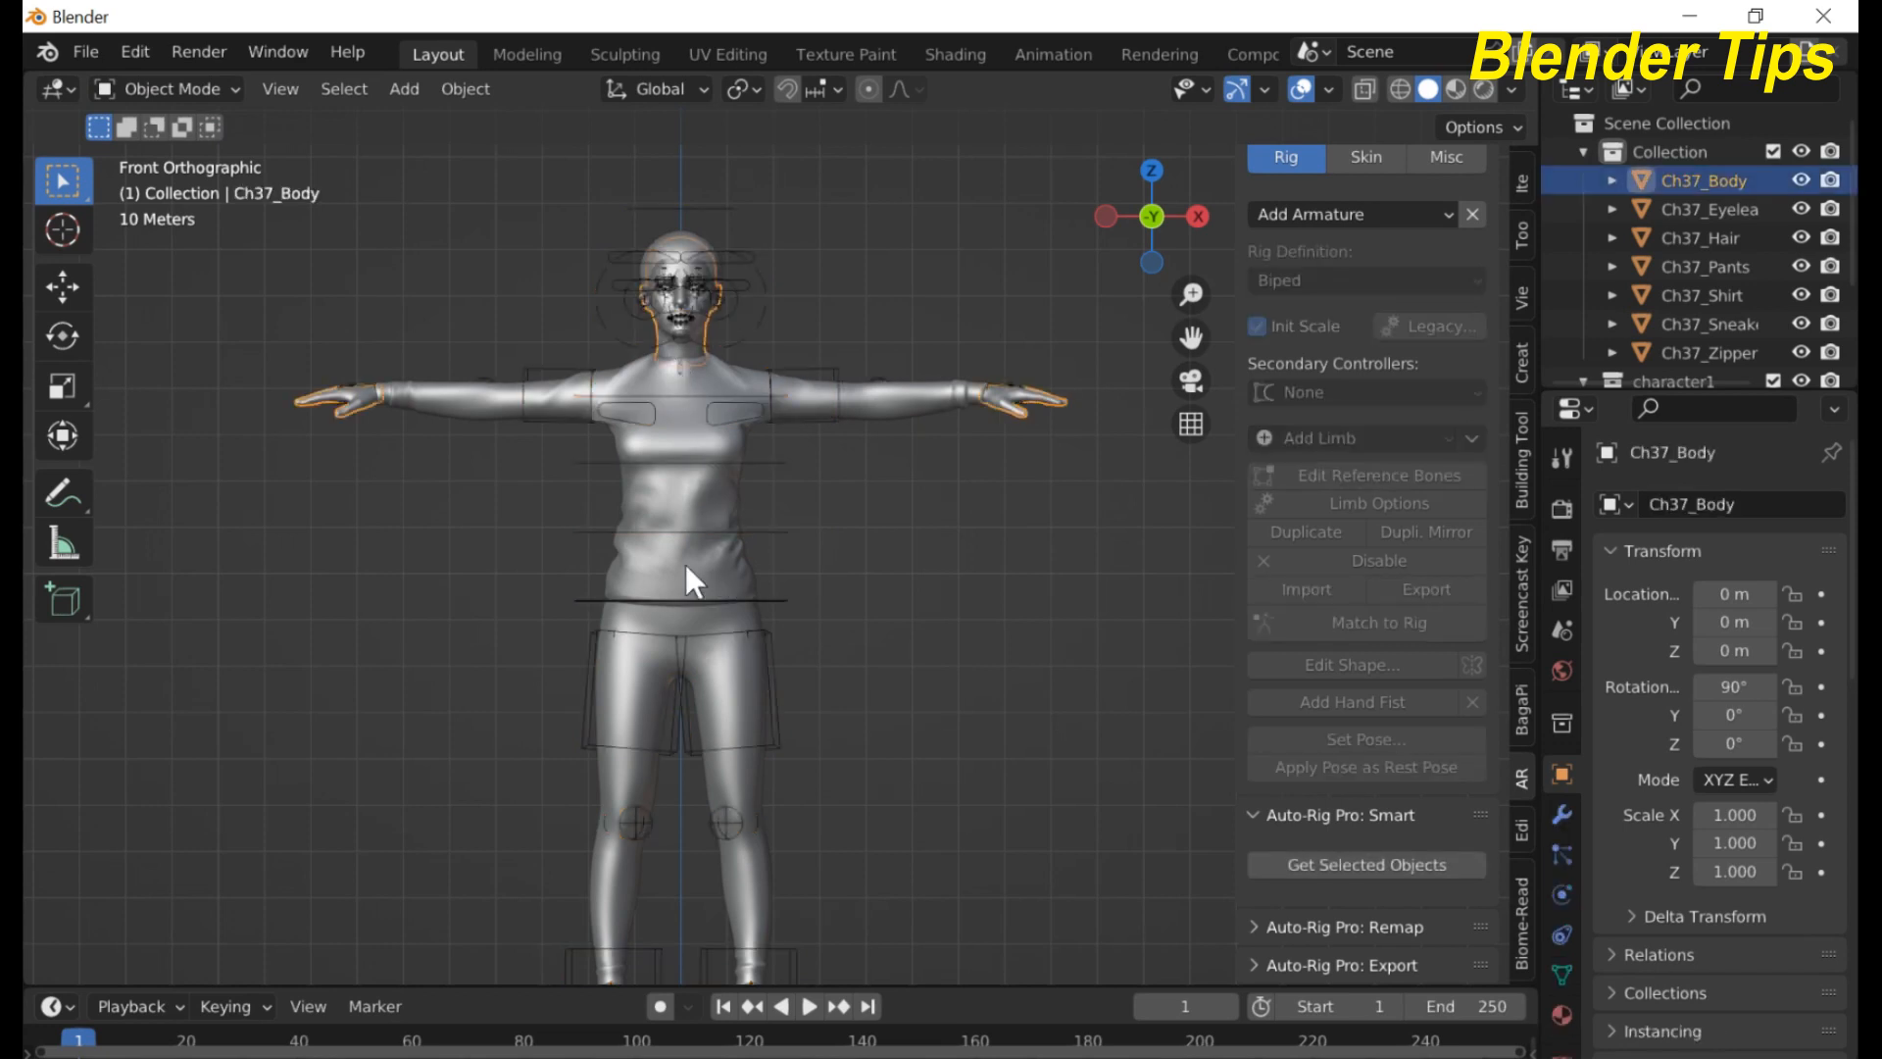
pyautogui.press('a')
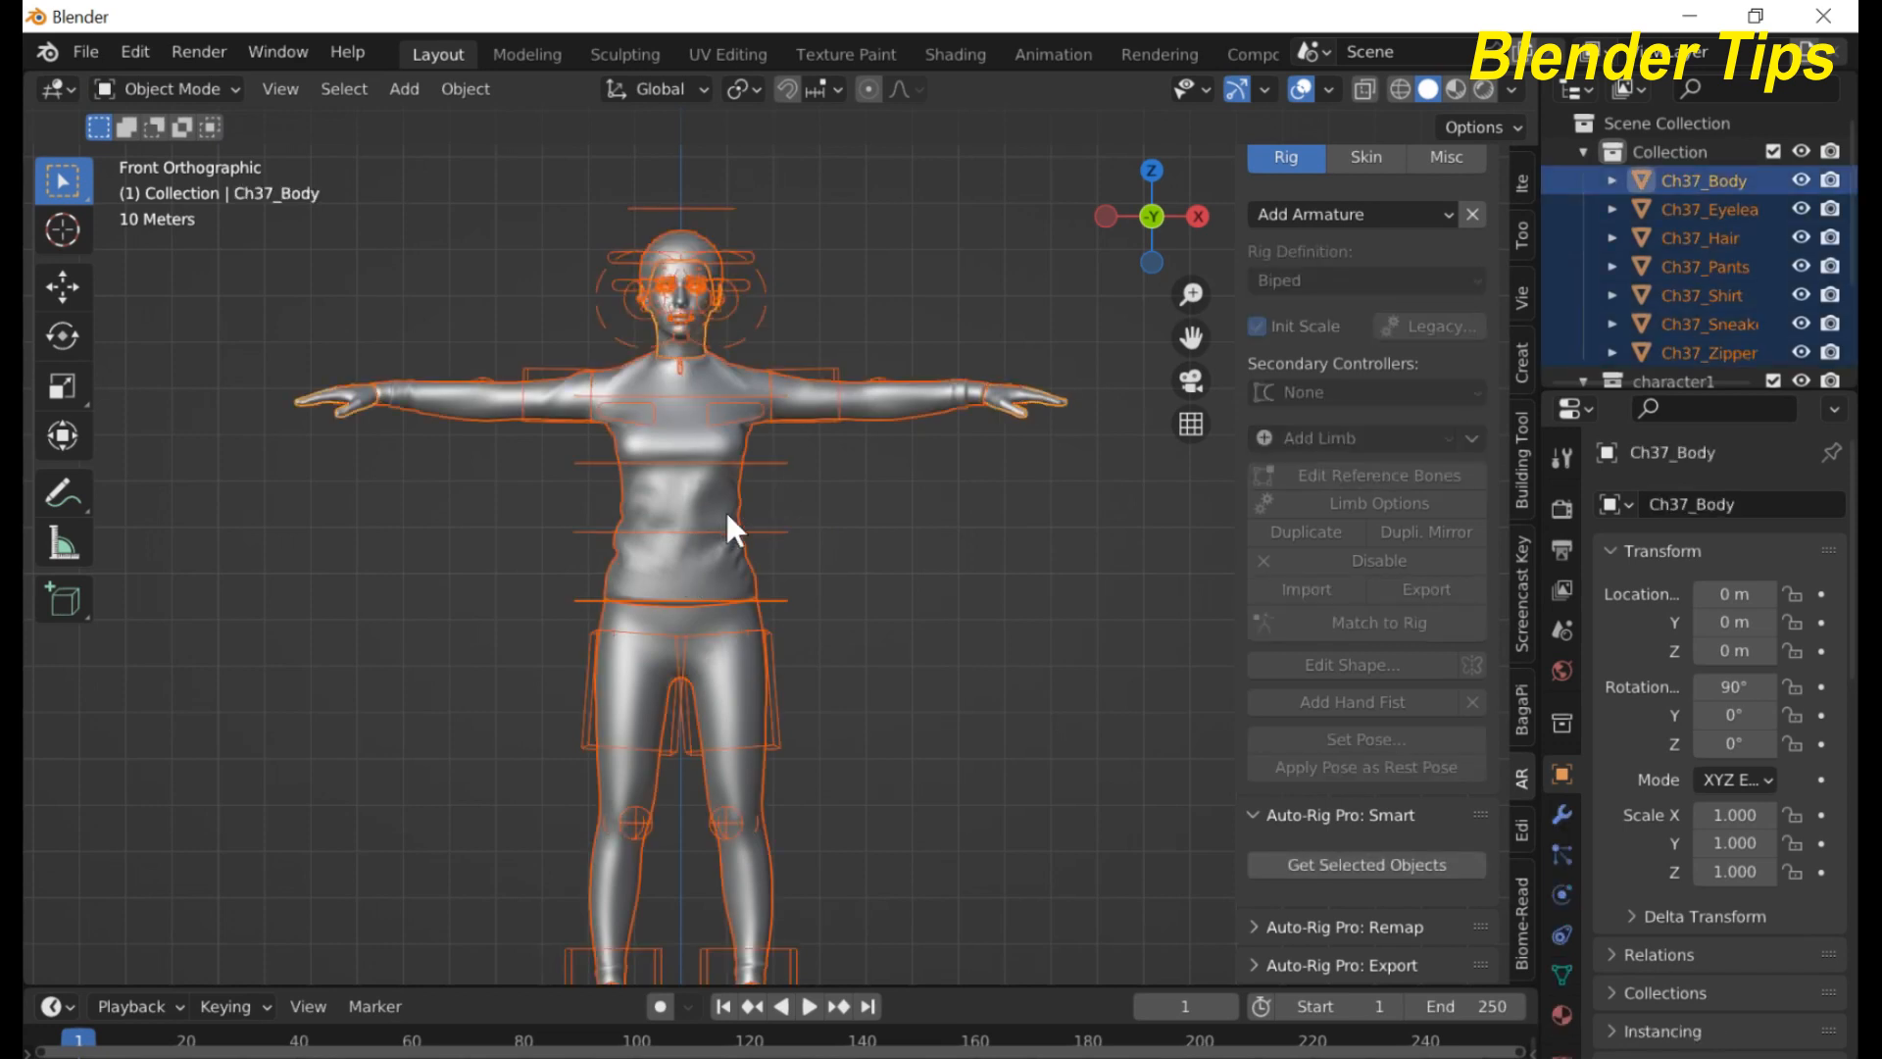
pyautogui.click(1362, 158)
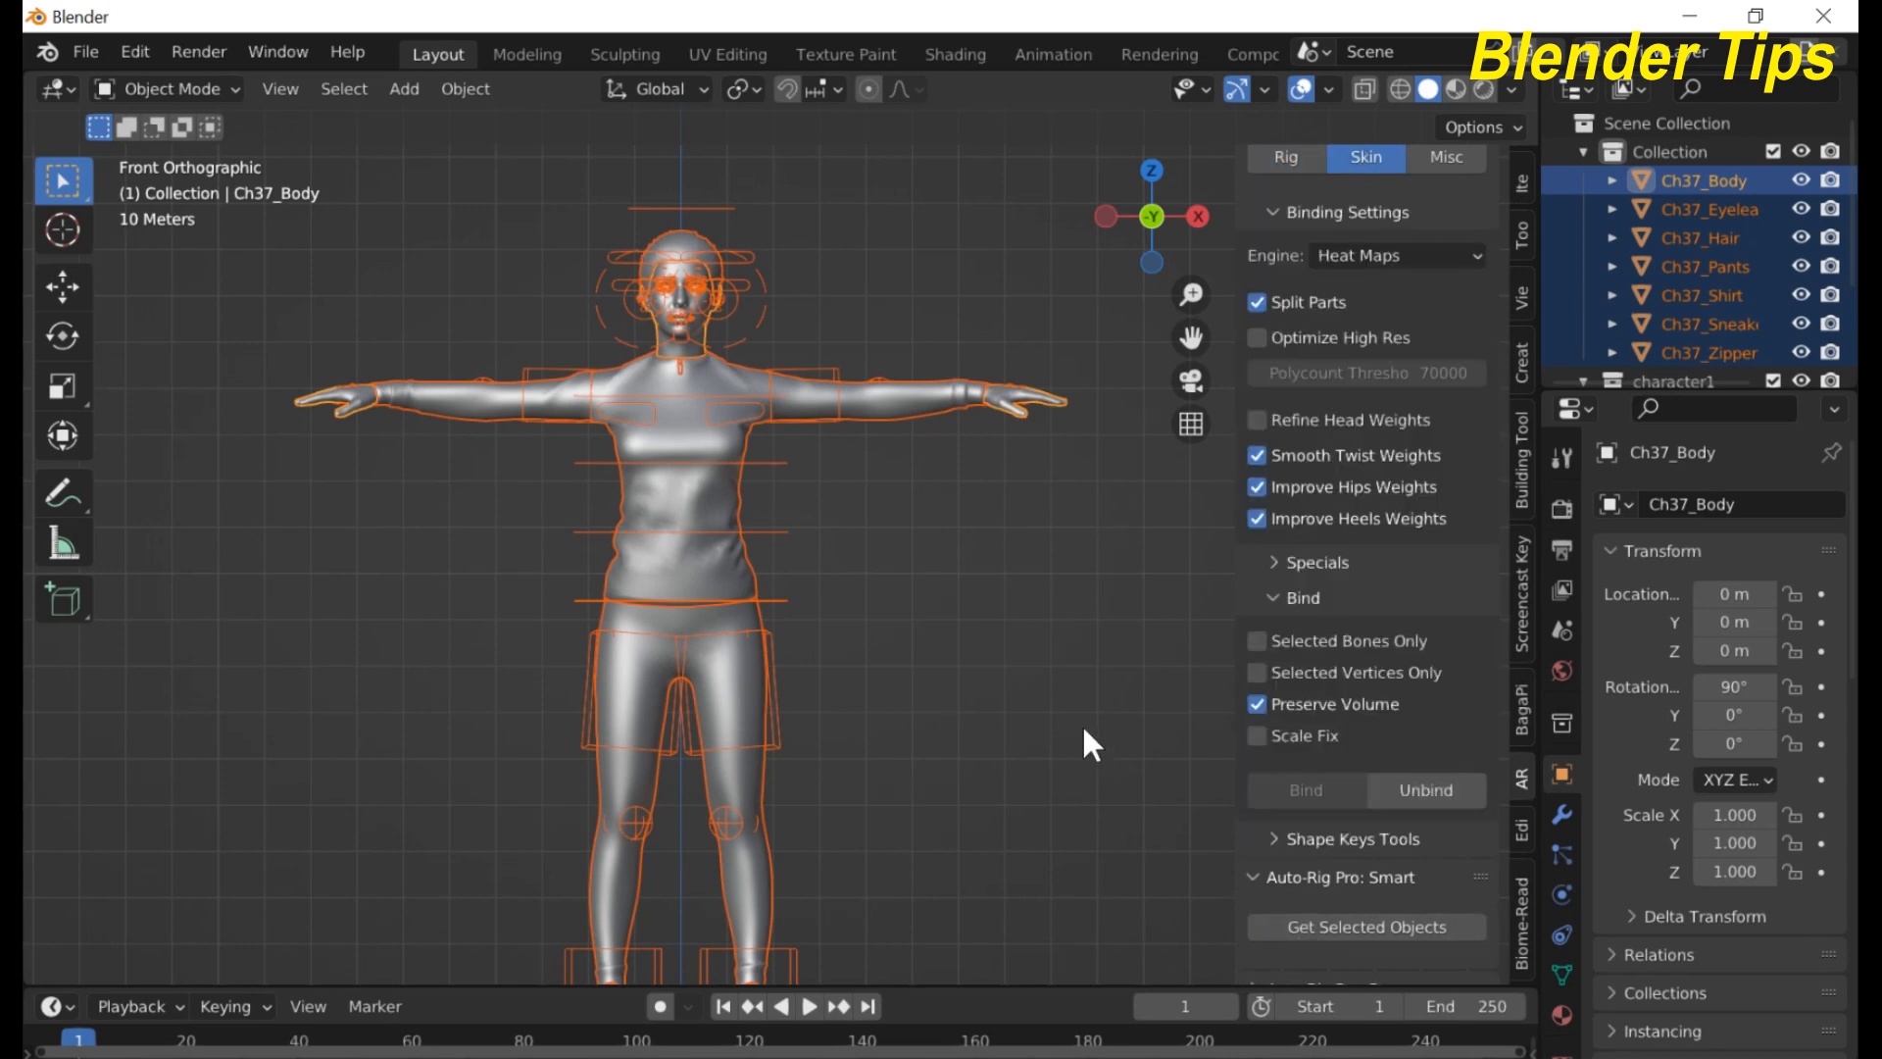
# - Make the rig the active object and select all the character meshes together with it for binding
pyautogui.scroll(-2, 1106, 725)
pyautogui.scroll(2, 1106, 725)
pyautogui.click(804, 531)
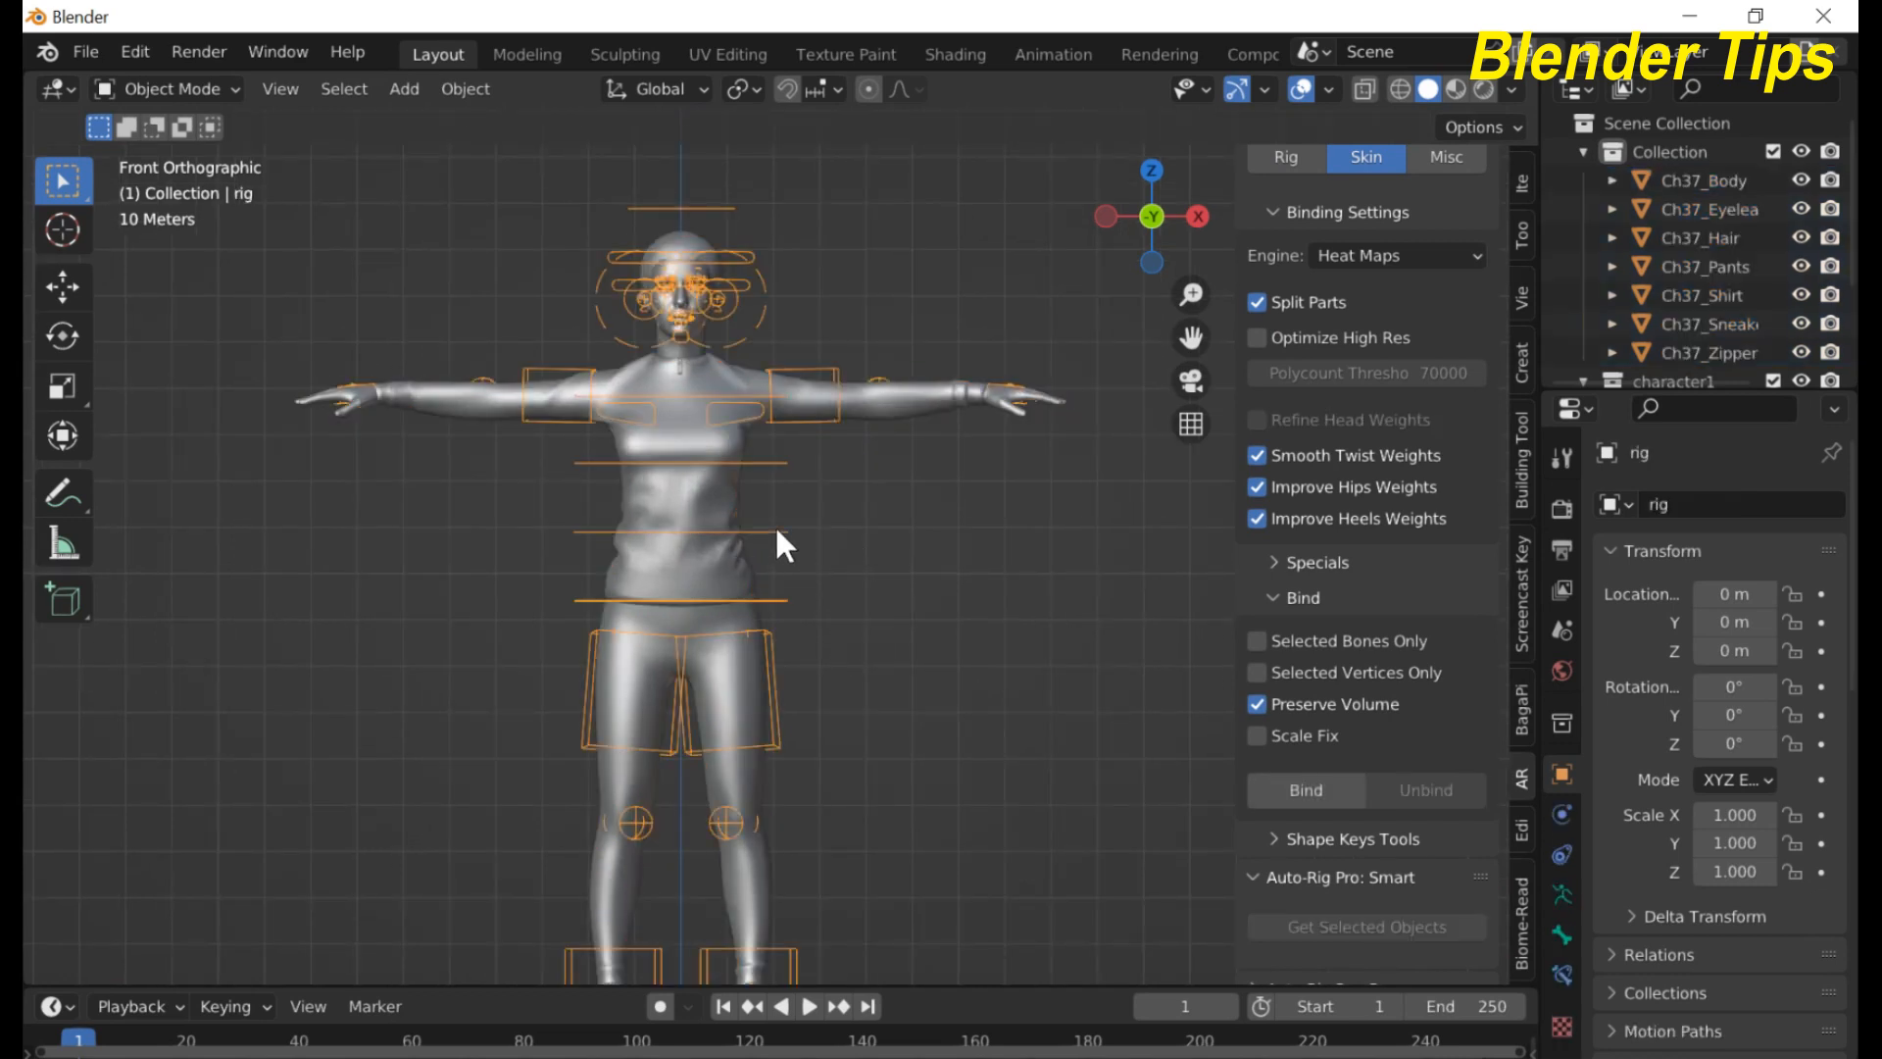
pyautogui.press('a')
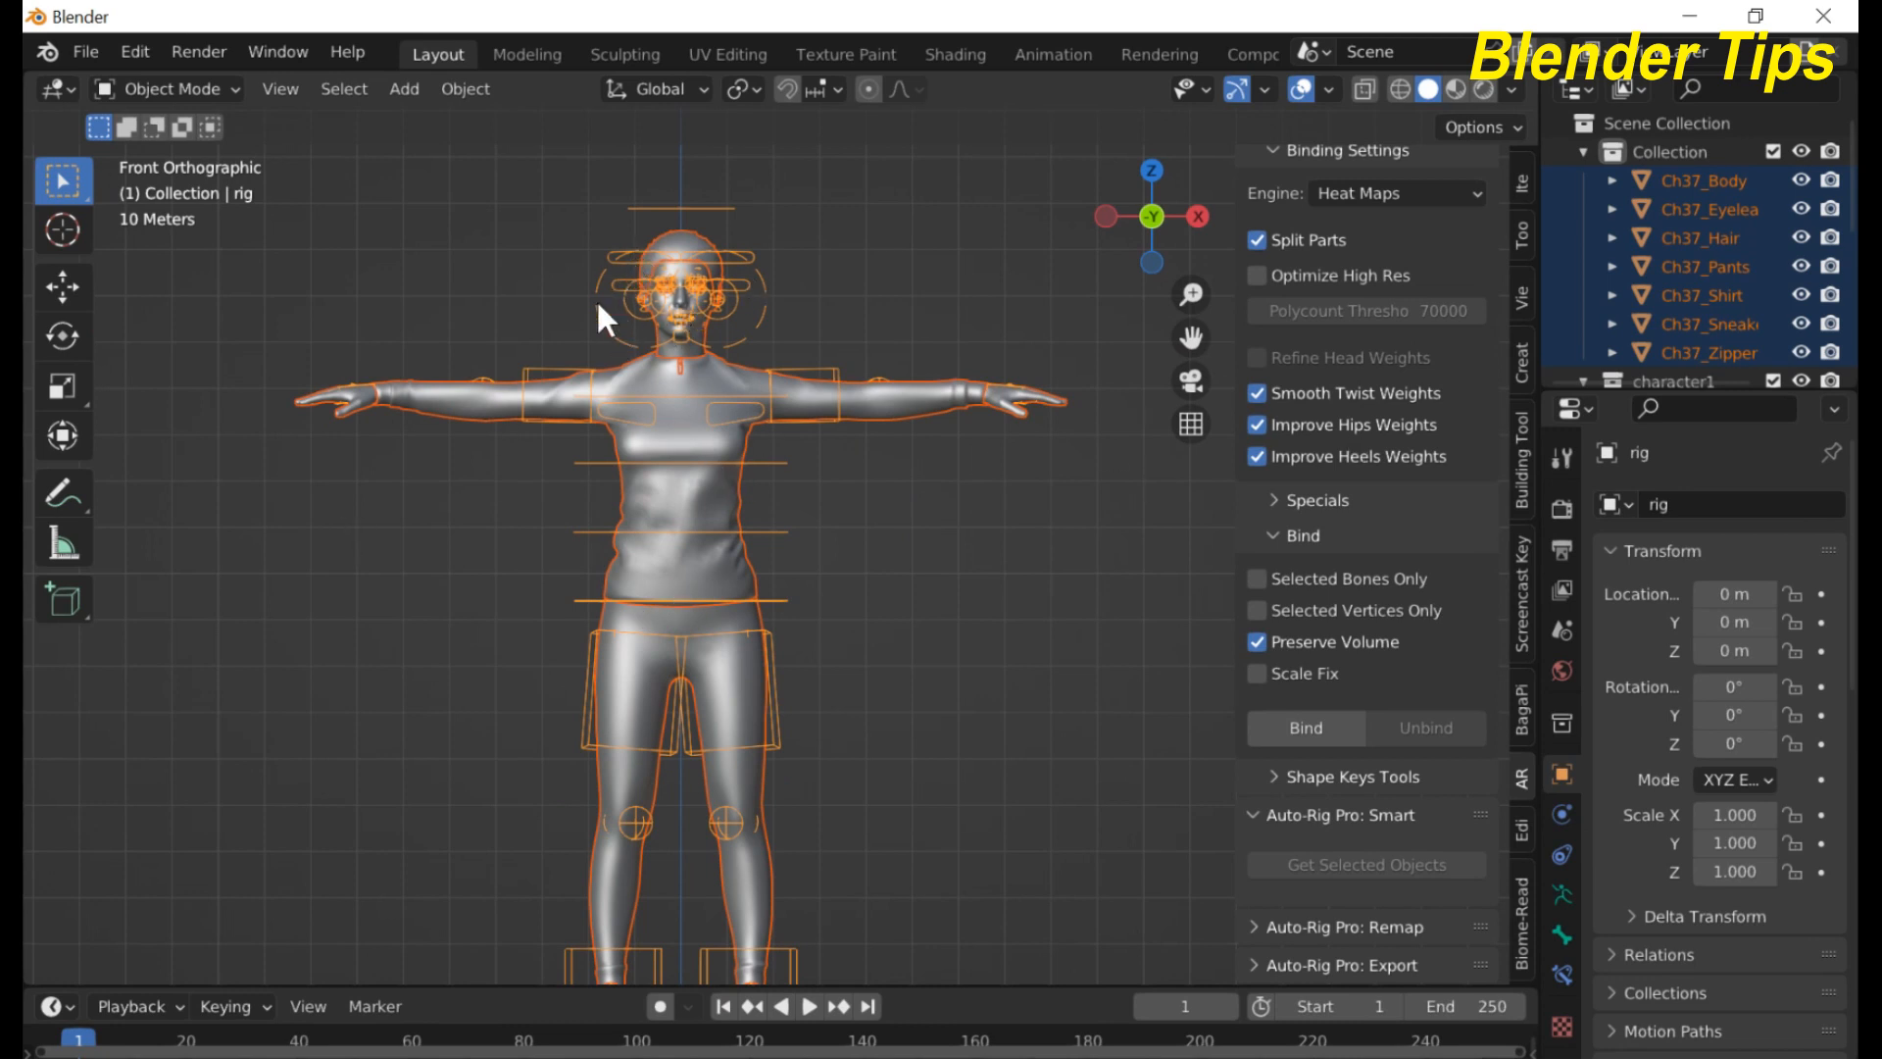
# - Switch the rig to Pose Mode and select the upper spine controller c_spine_02.x
pyautogui.click(210, 86)
pyautogui.click(191, 176)
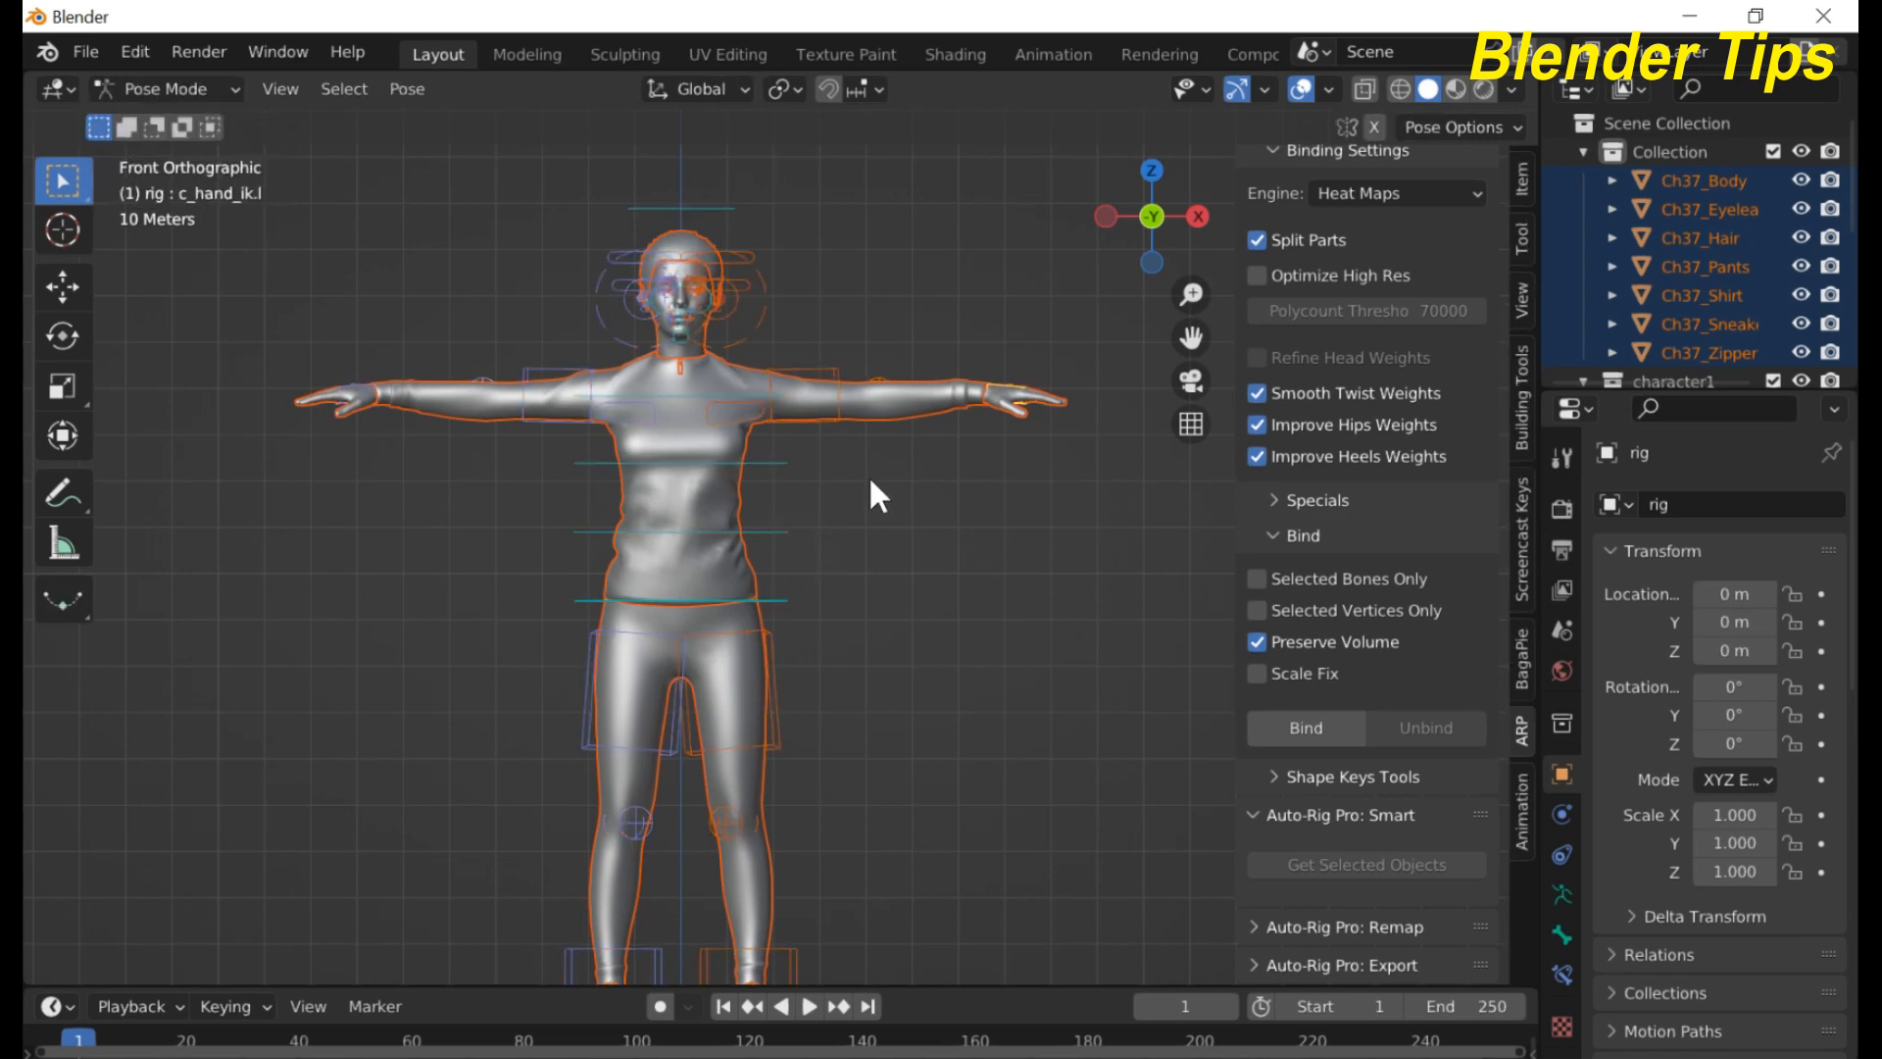
pyautogui.scroll(4, 990, 471)
pyautogui.scroll(-4, 921, 446)
pyautogui.click(745, 462)
pyautogui.scroll(-2, 911, 475)
pyautogui.scroll(5, 929, 478)
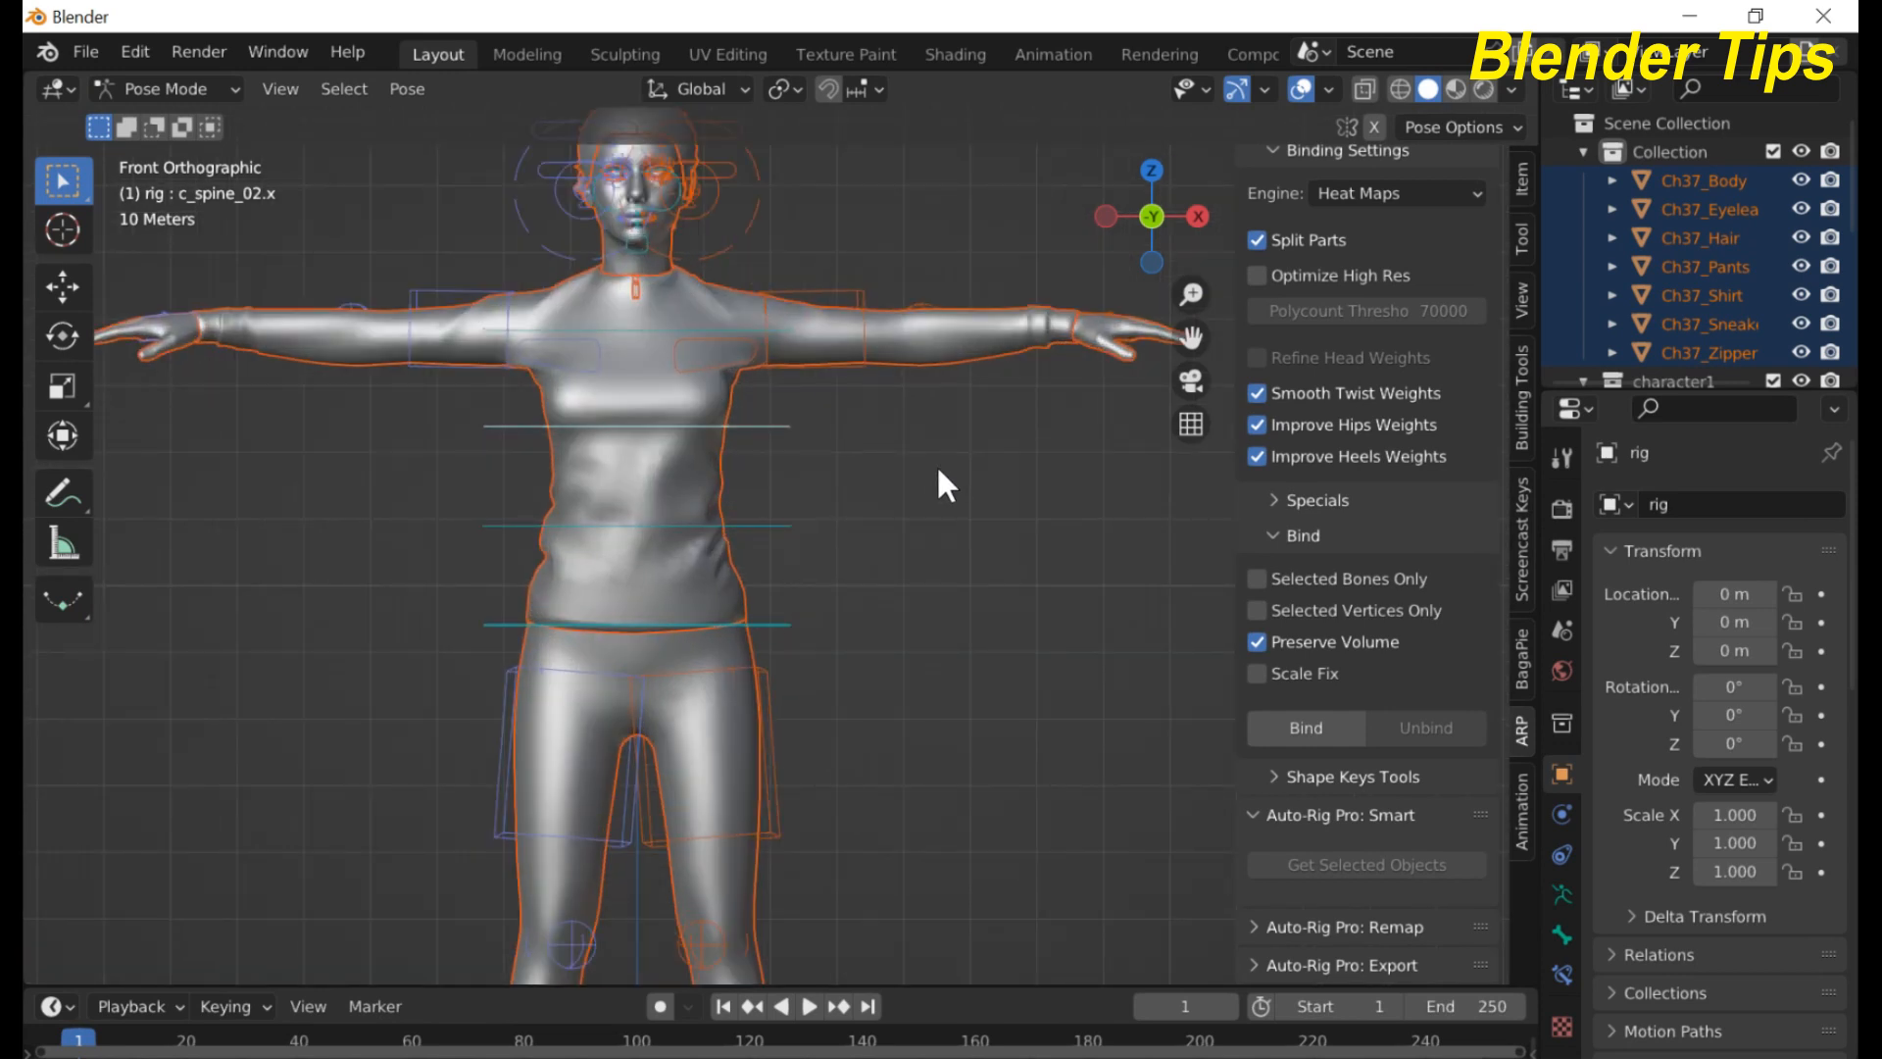
# - Move the left hand IK controller slightly outward along the global X axis and hide the viewport sidebar
pyautogui.keyDown('shift'); pyautogui.moveTo(943, 468); pyautogui.dragTo(871, 487, button='middle'); pyautogui.keyUp('shift')
pyautogui.click(1036, 335)
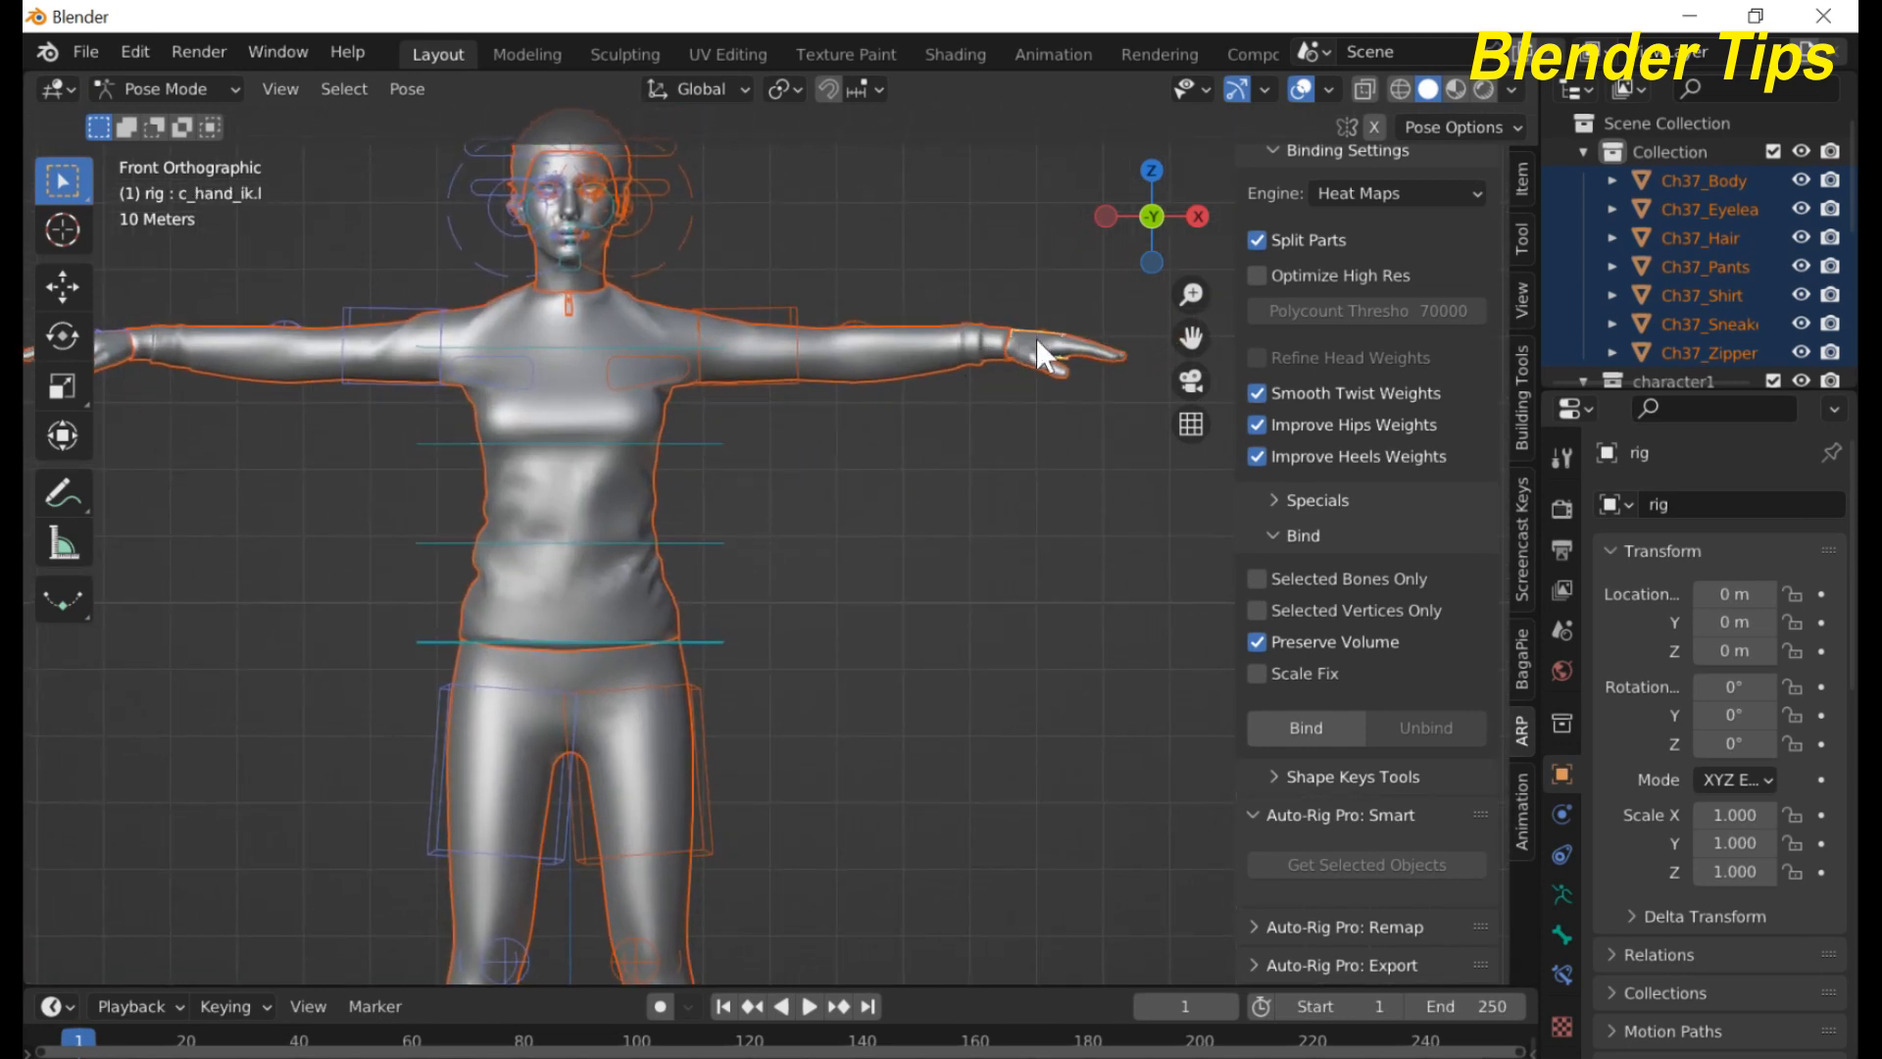
pyautogui.scroll(-2, 1024, 436)
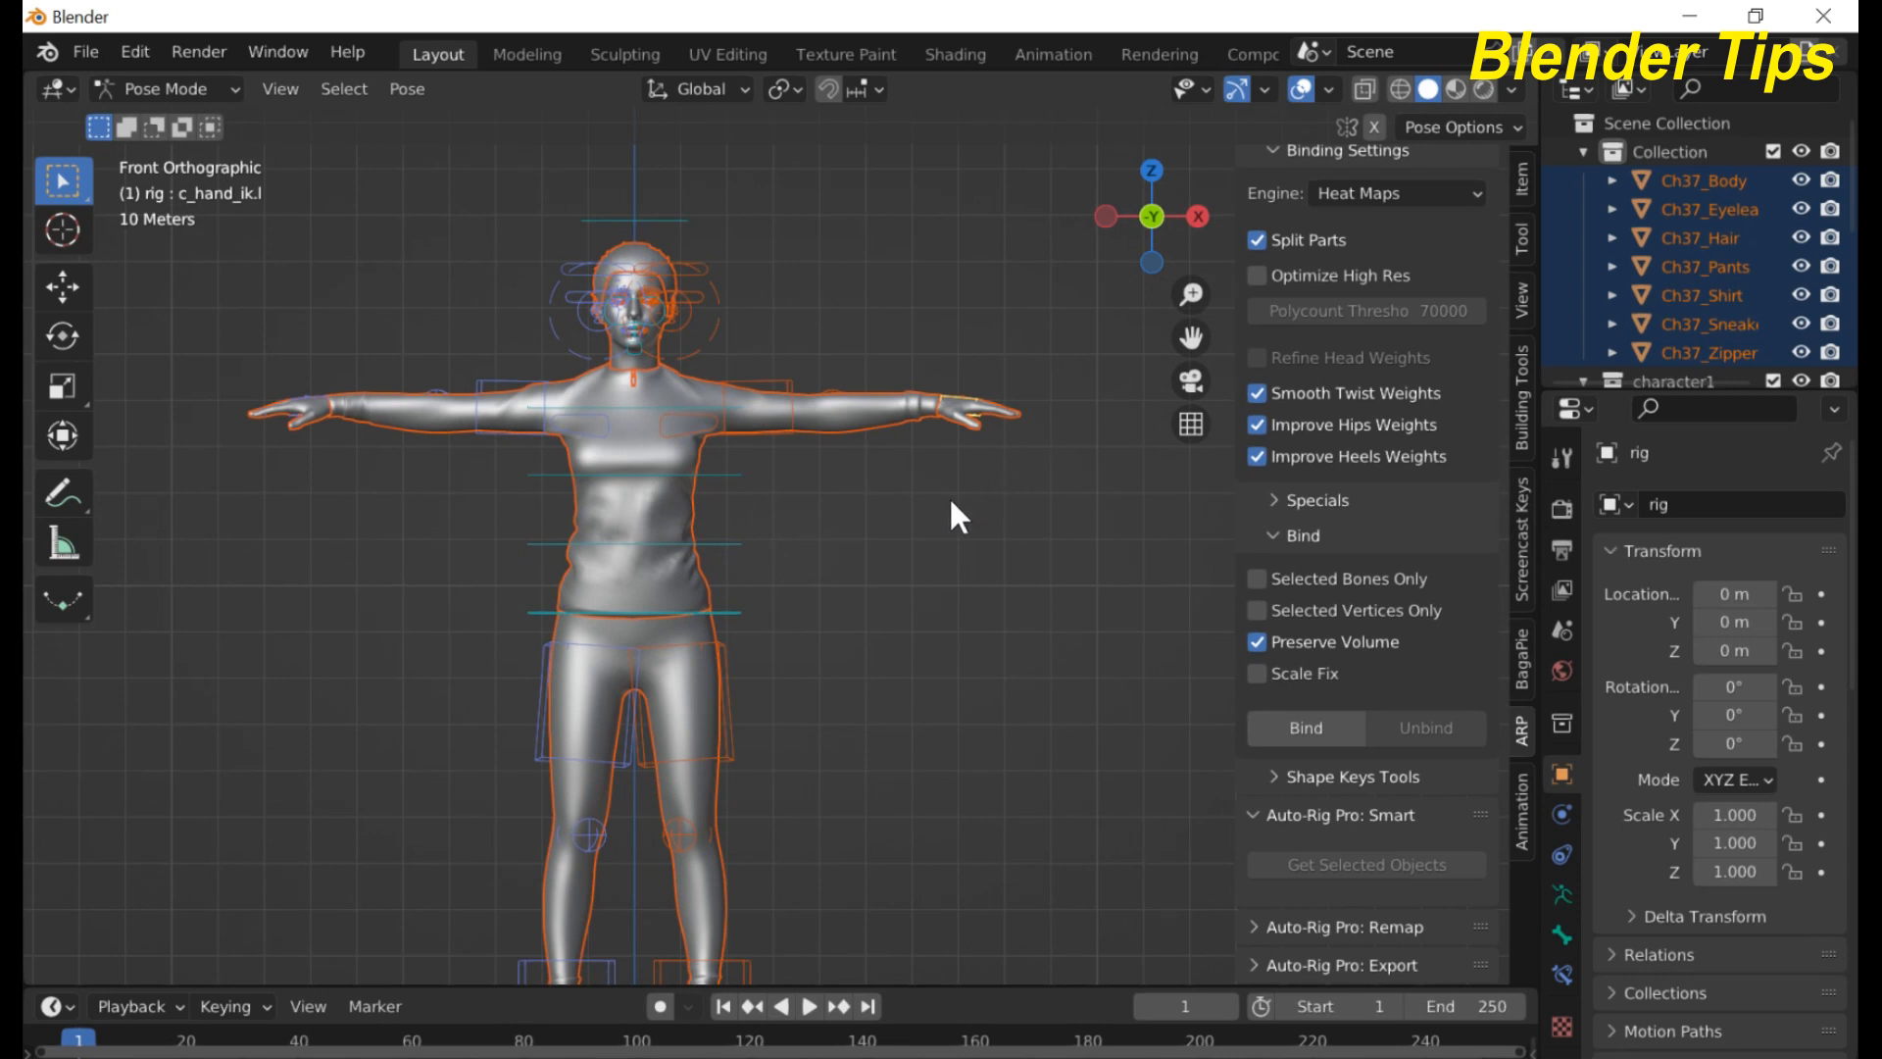
pyautogui.press('g')
pyautogui.press('x')
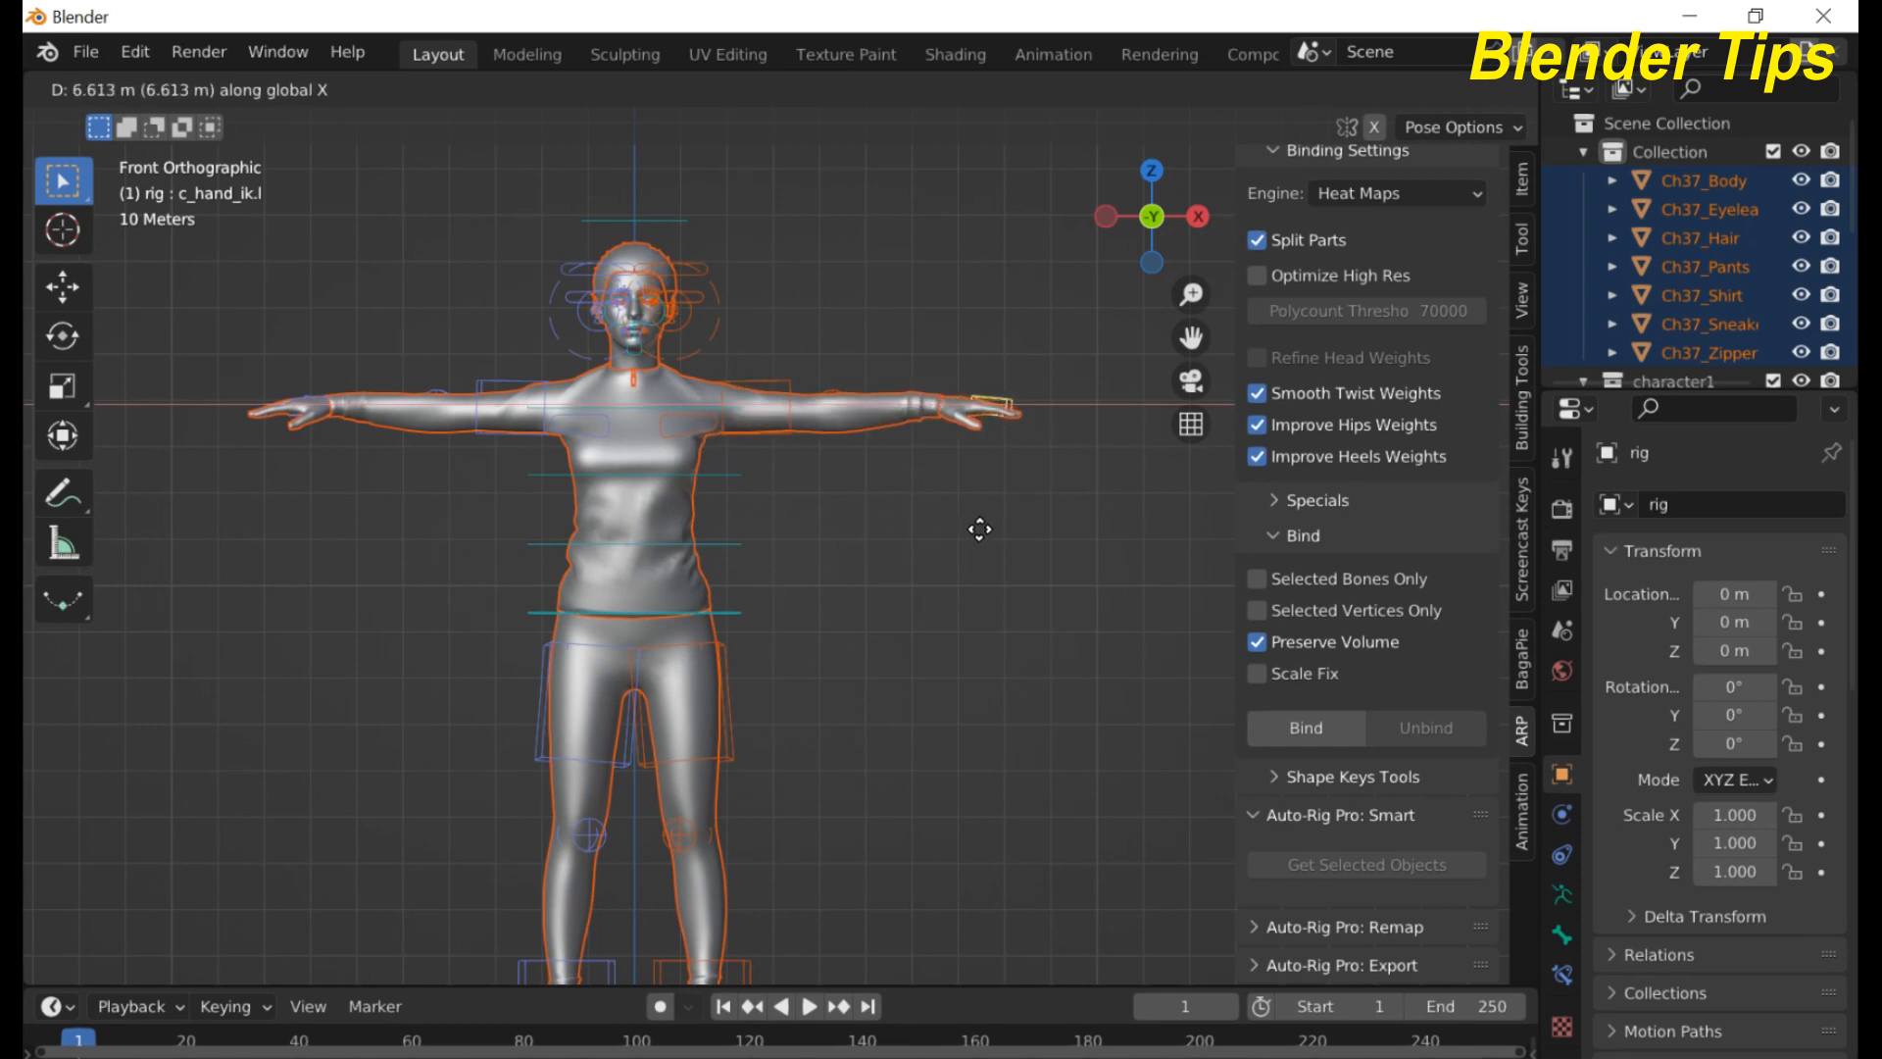
pyautogui.click(971, 560)
pyautogui.press('n')
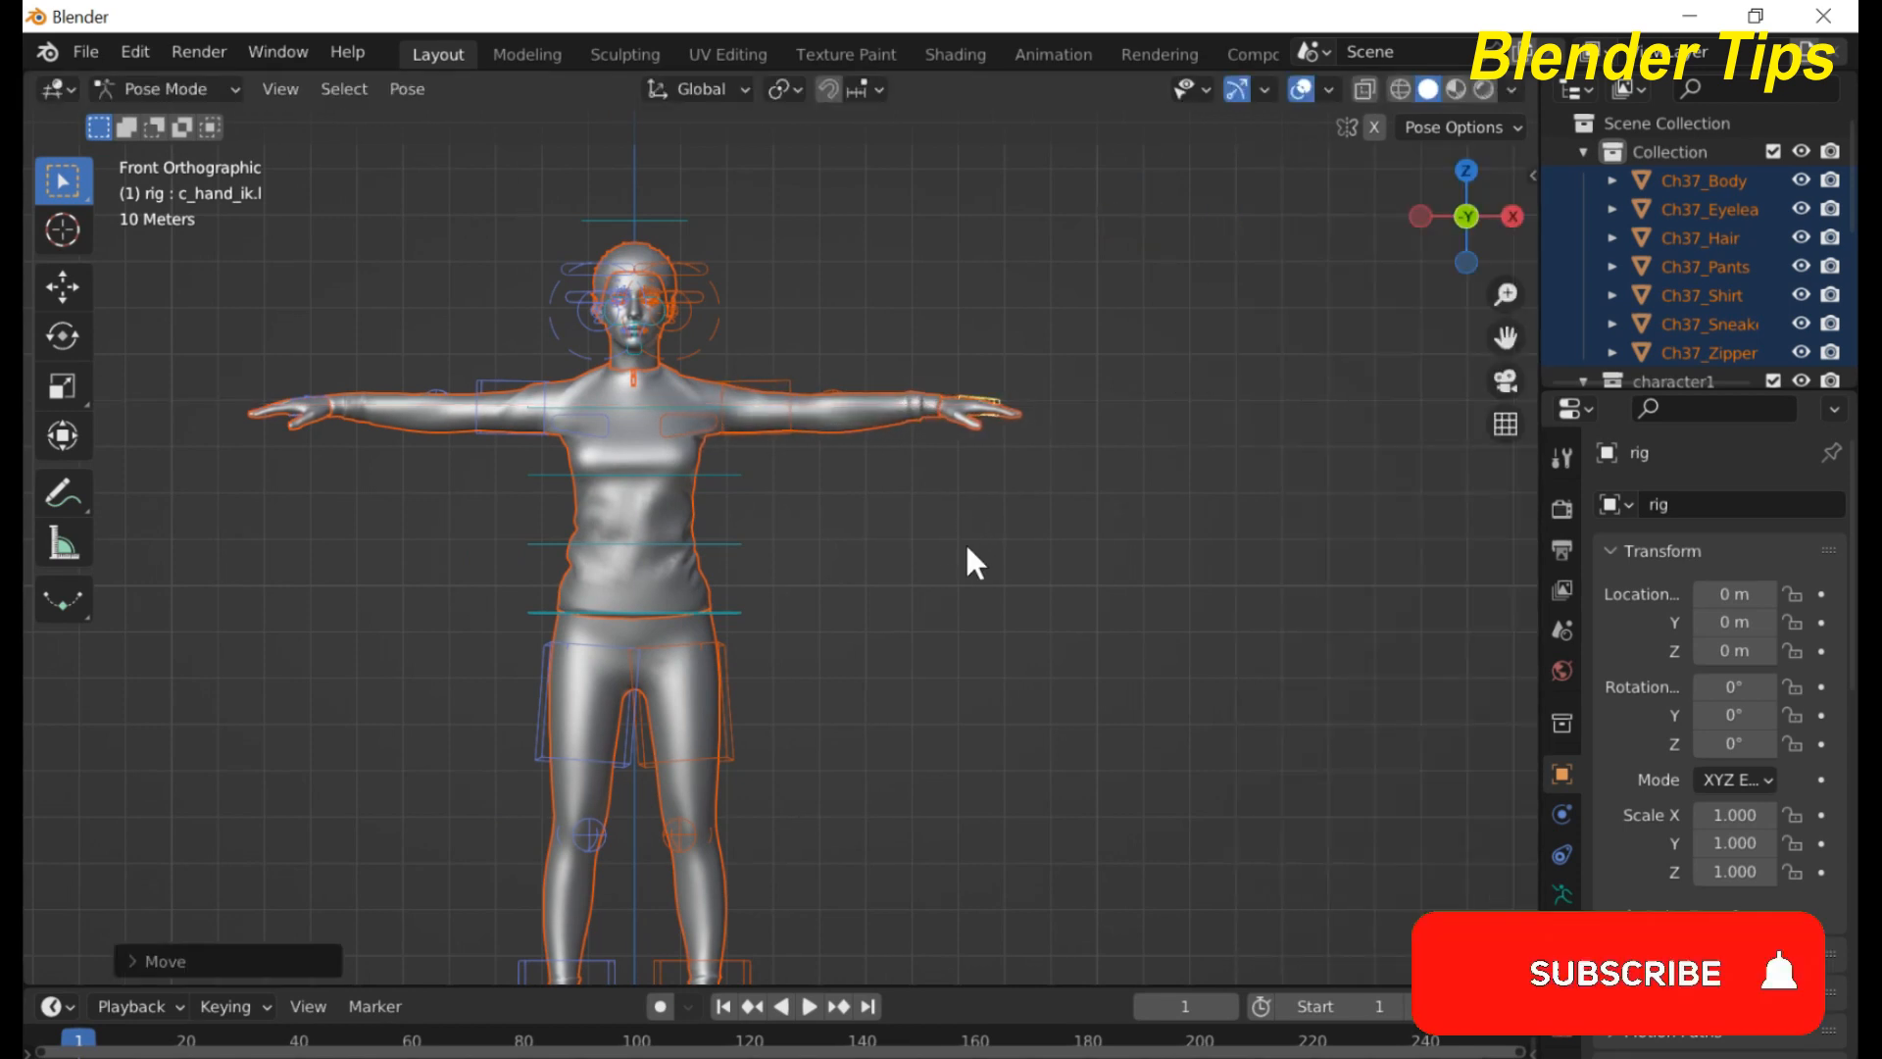
# - Switch the viewport to Material Preview shading and inspect the bound character from the side
pyautogui.moveTo(939, 504); pyautogui.dragTo(877, 509, button='middle')
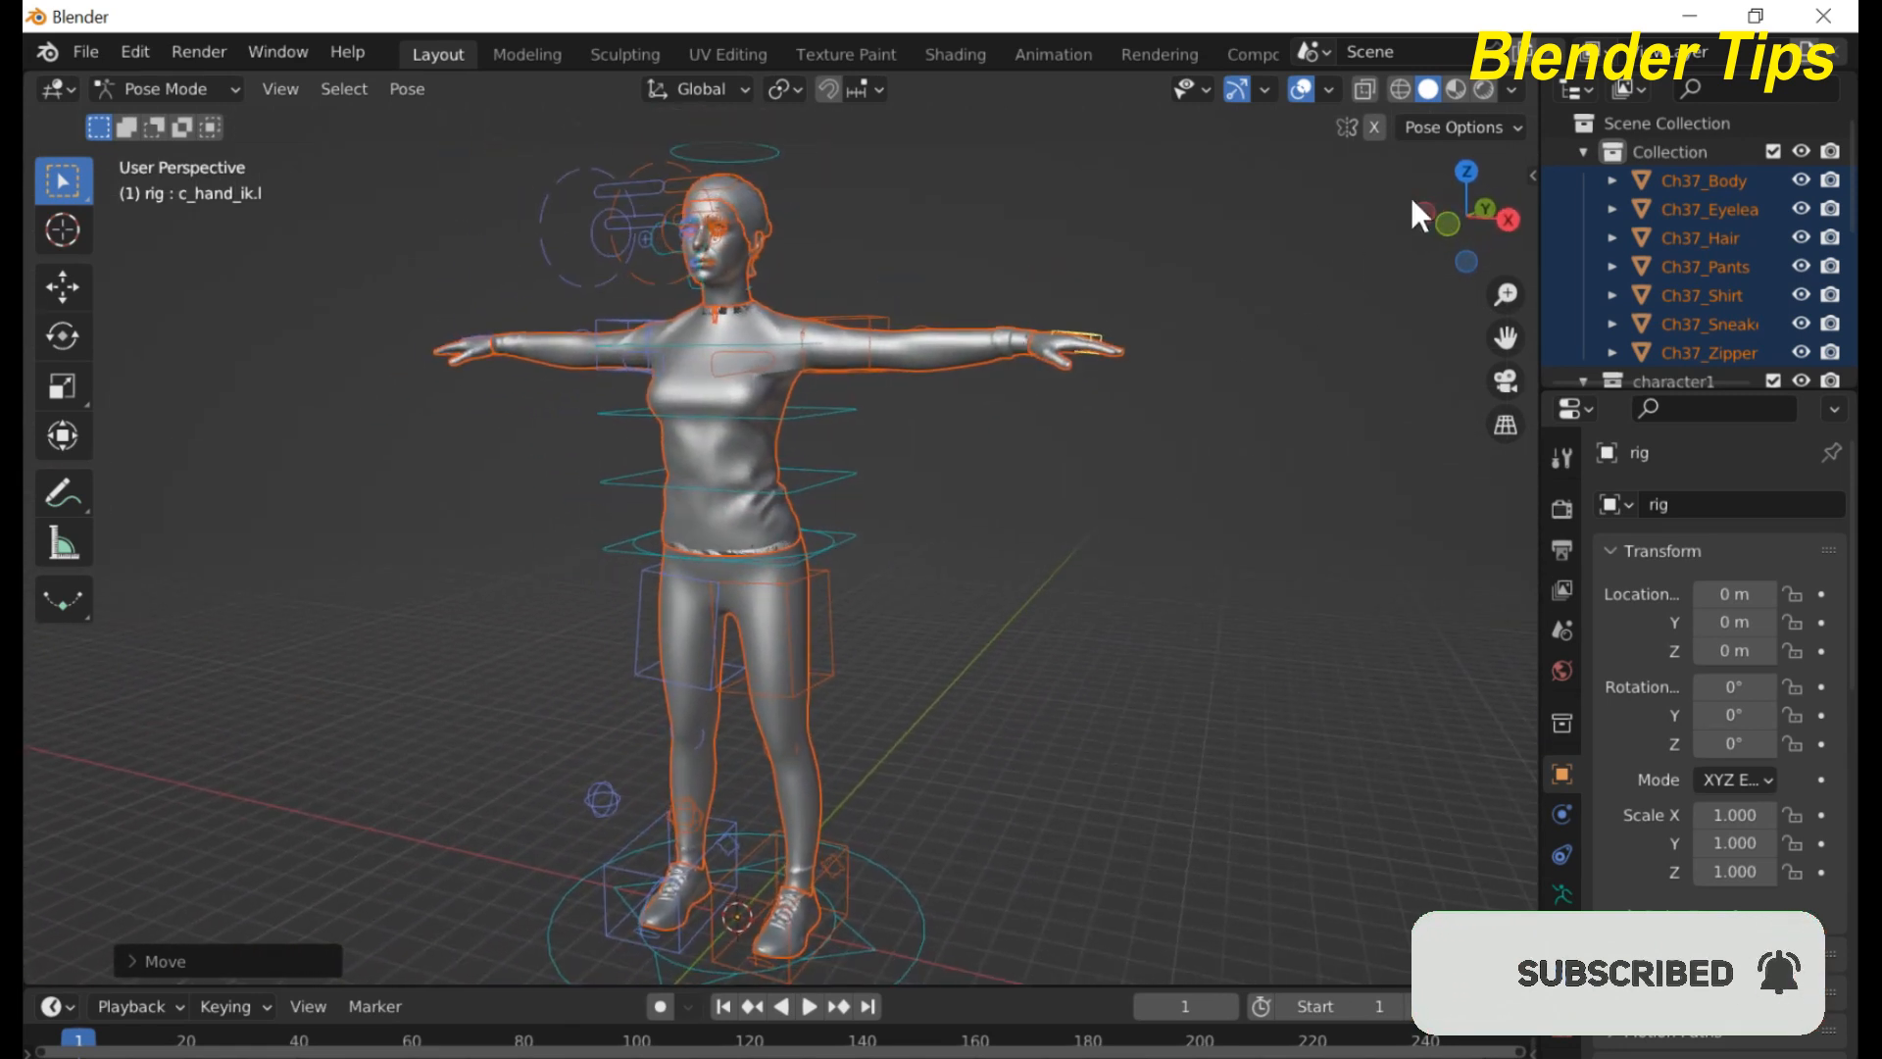
pyautogui.click(1459, 88)
pyautogui.moveTo(839, 432); pyautogui.dragTo(801, 488, button='middle')
pyautogui.scroll(3, 699, 440)
pyautogui.scroll(-2, 698, 440)
pyautogui.scroll(2, 974, 425)
pyautogui.scroll(-3, 962, 475)
pyautogui.scroll(3, 845, 500)
pyautogui.scroll(-2, 848, 506)
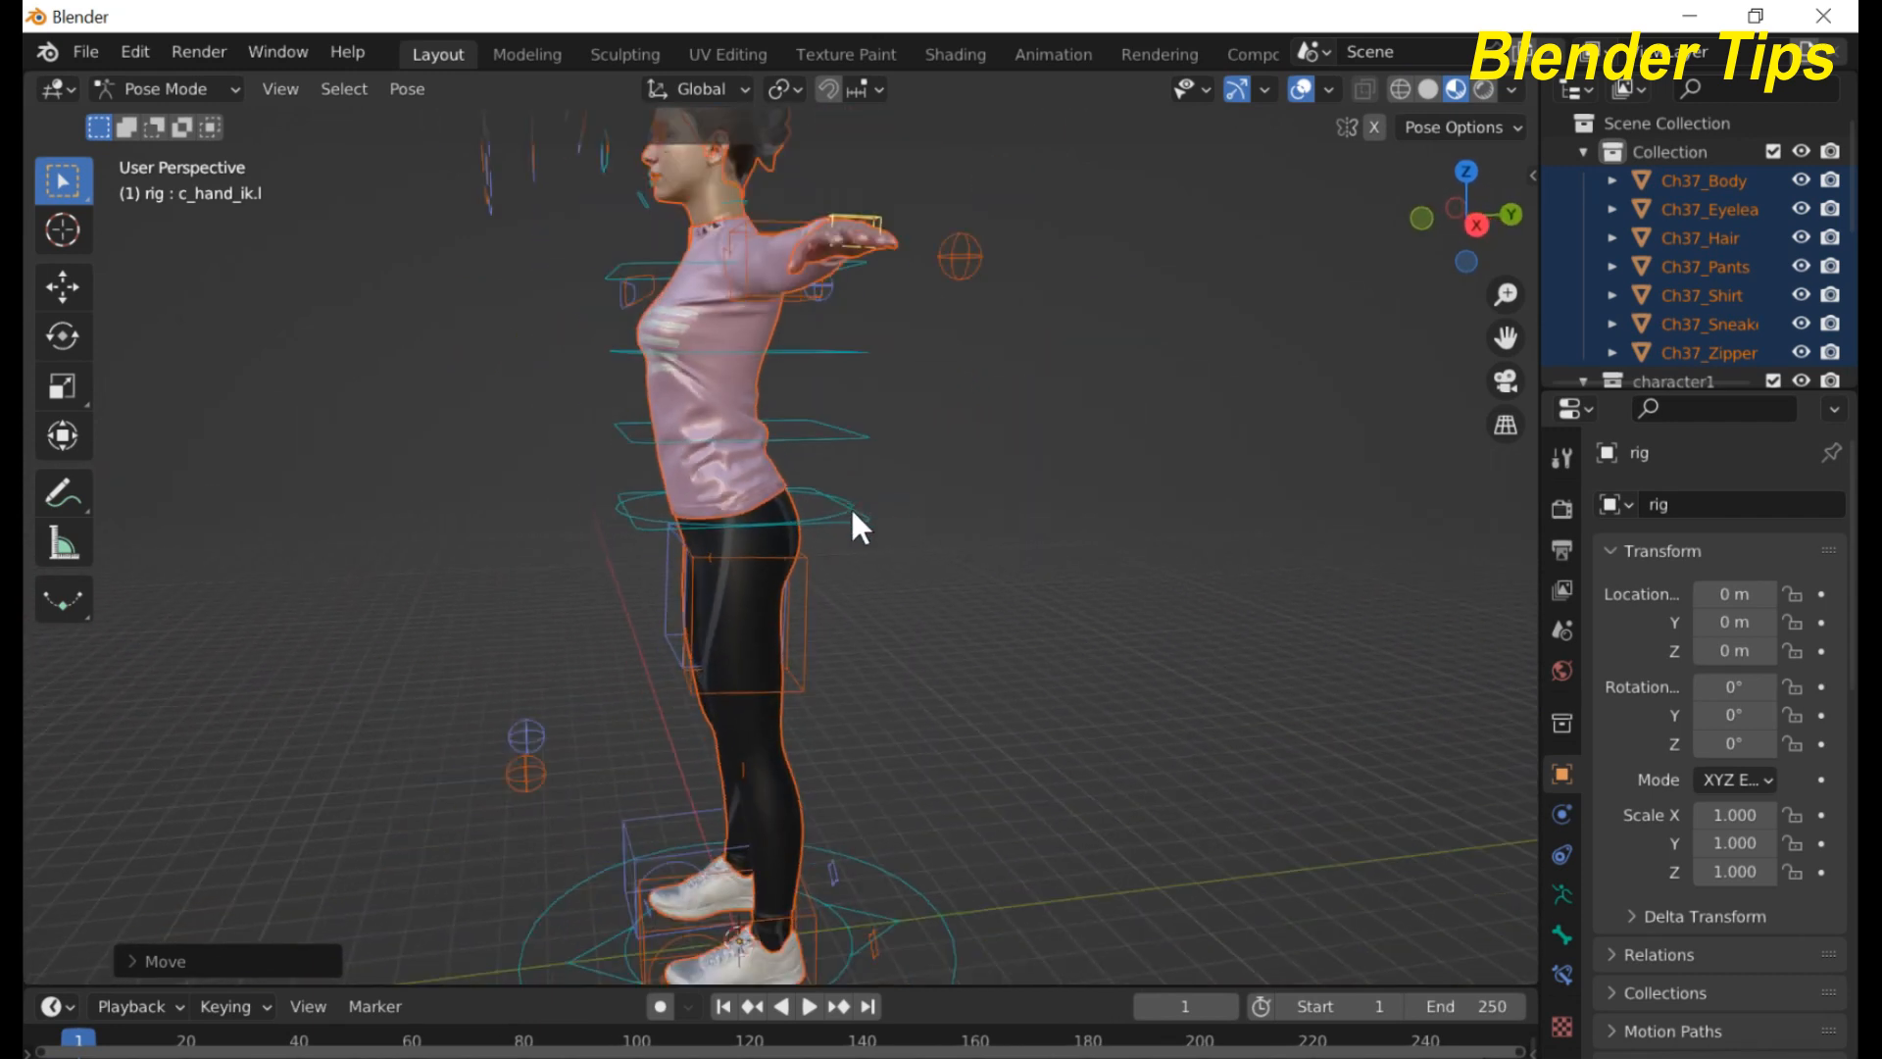
# - Move the root controller c_root_master.x down and backward so the character's knees bend
pyautogui.click(852, 509)
pyautogui.scroll(-2, 872, 514)
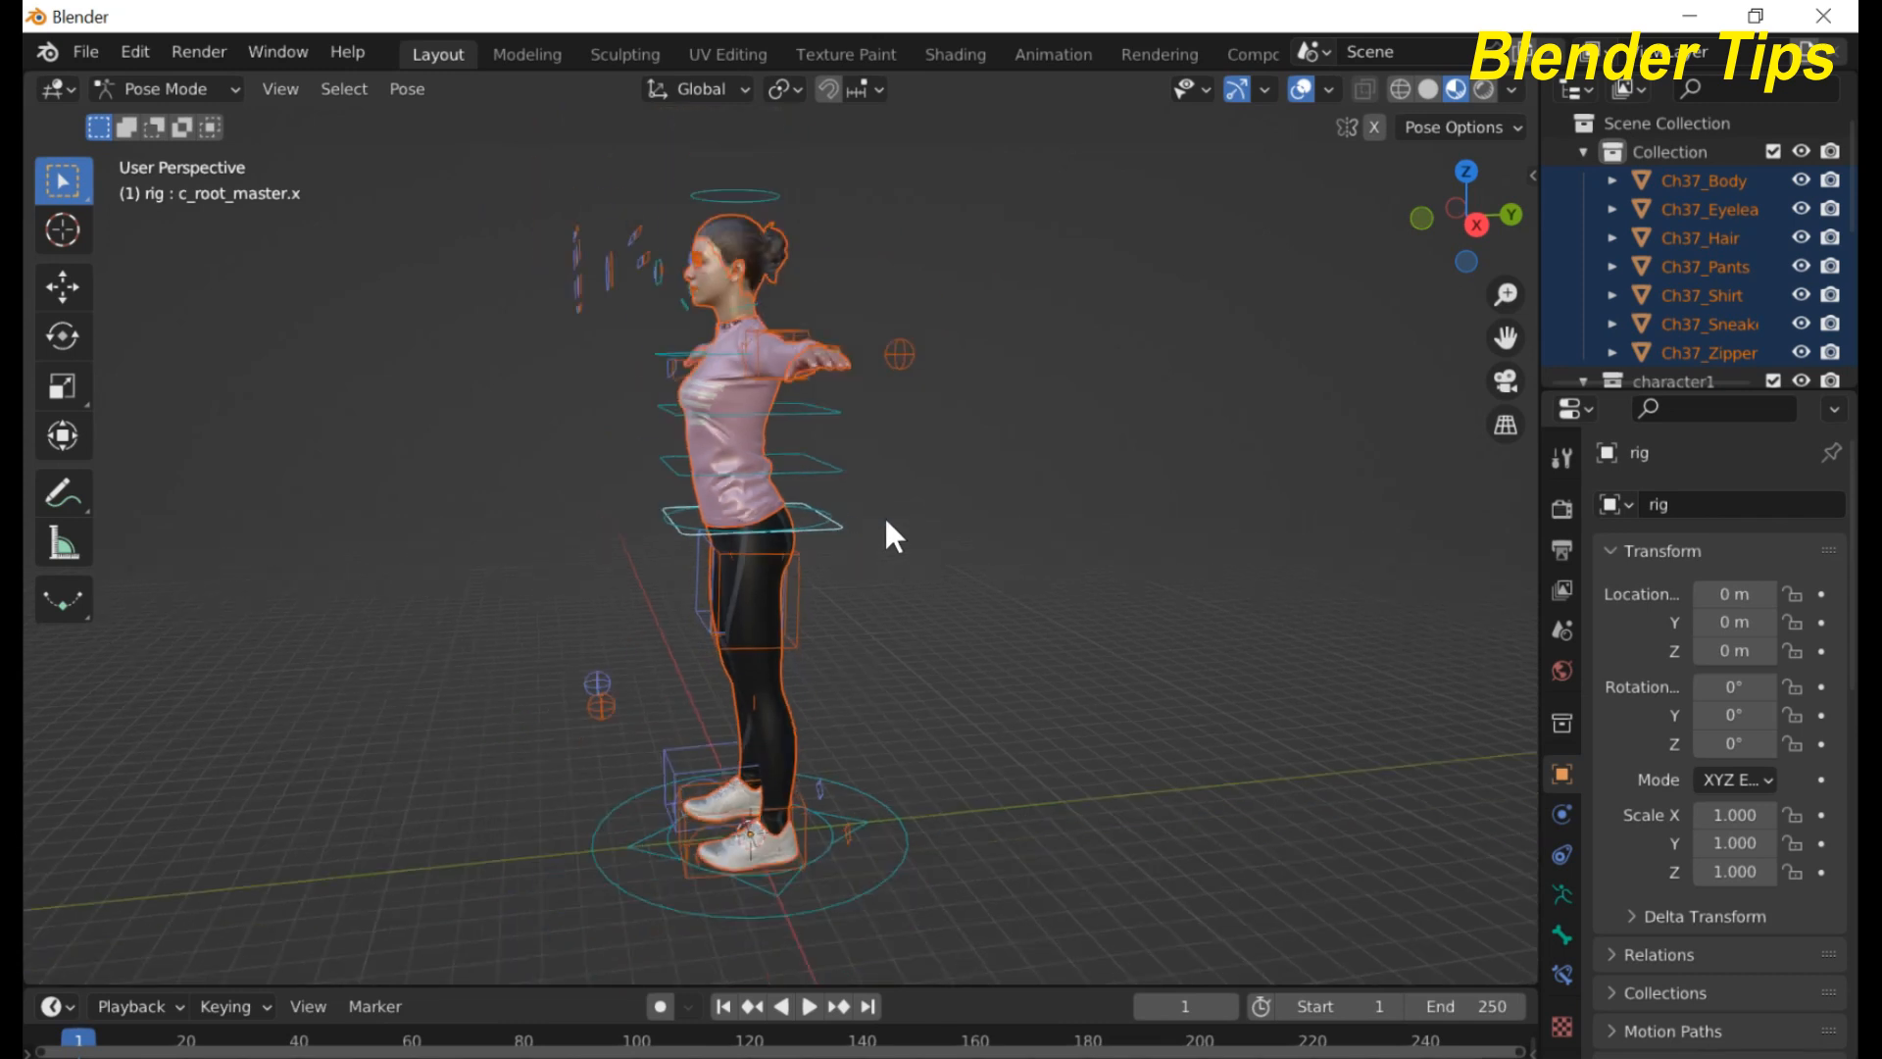
pyautogui.press('g')
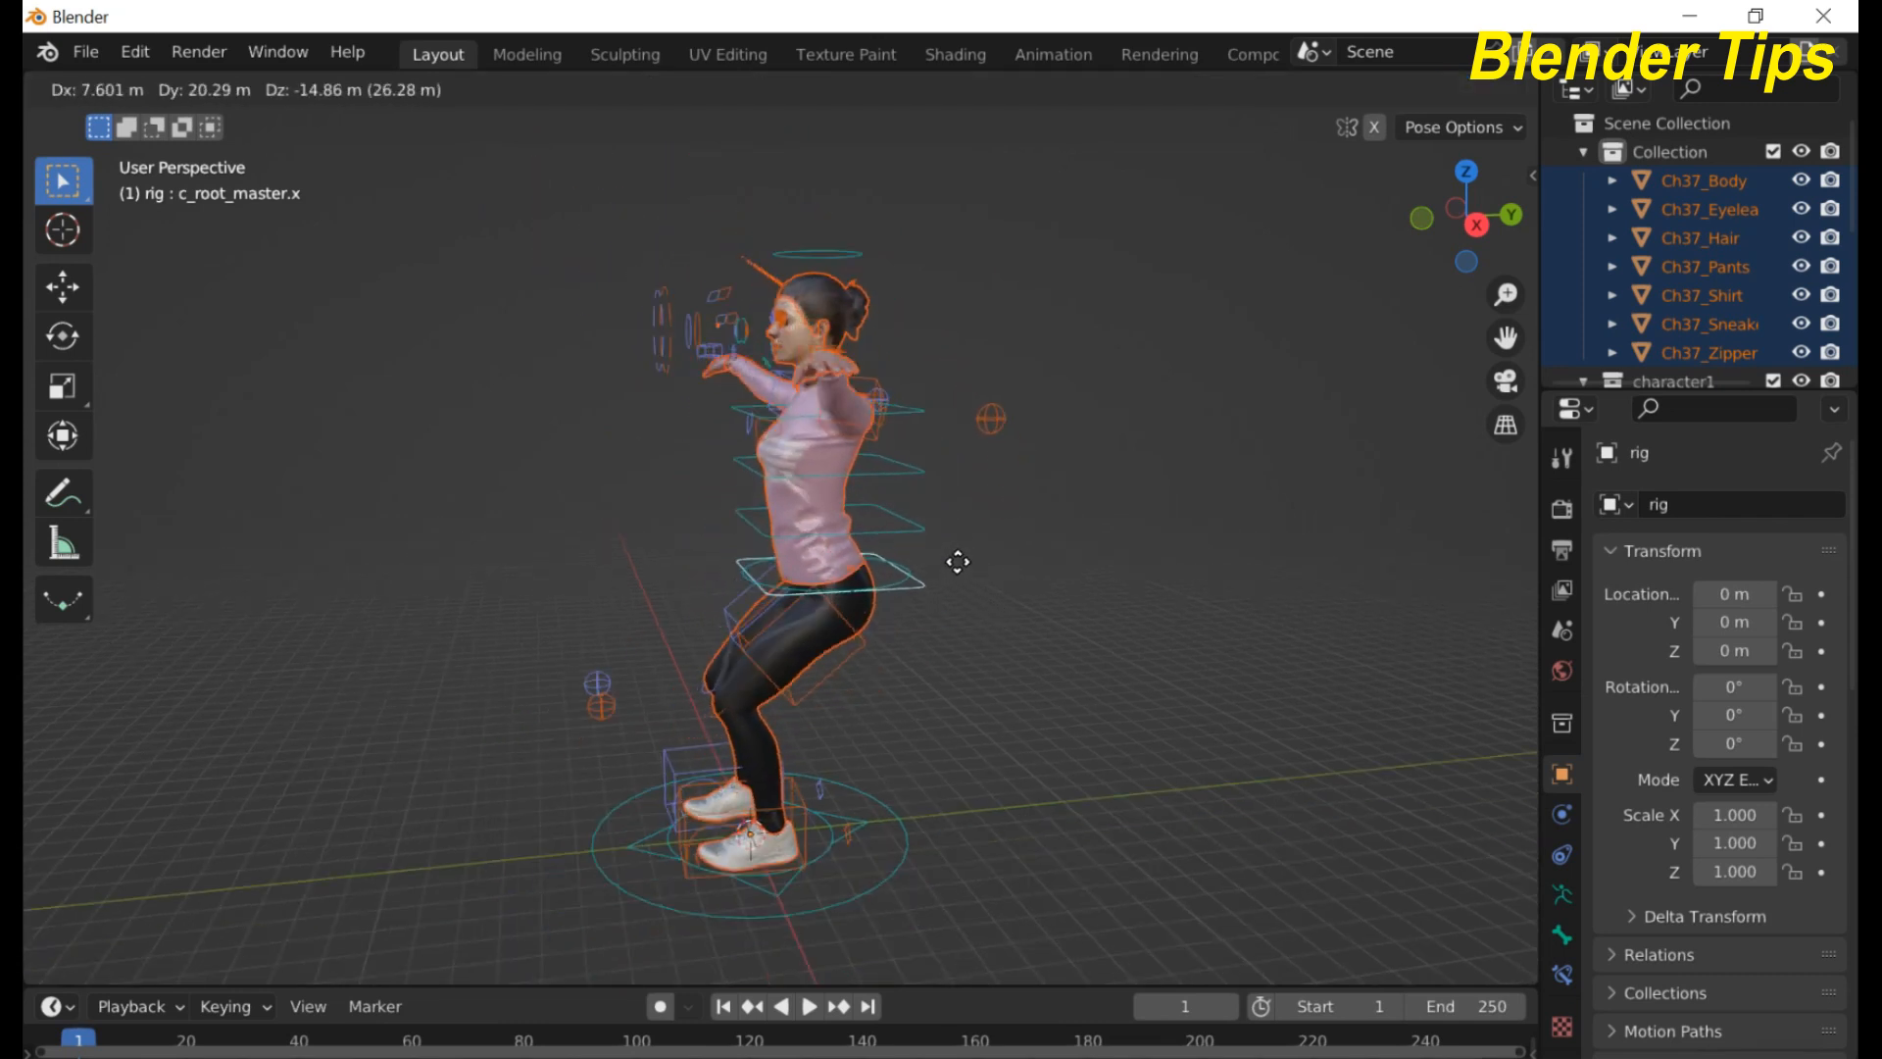
pyautogui.click(991, 615)
# - Select the eye target controller c_eye_target.x in front of the character's face
pyautogui.moveTo(656, 542); pyautogui.dragTo(953, 554, button='middle')
pyautogui.scroll(3, 867, 530)
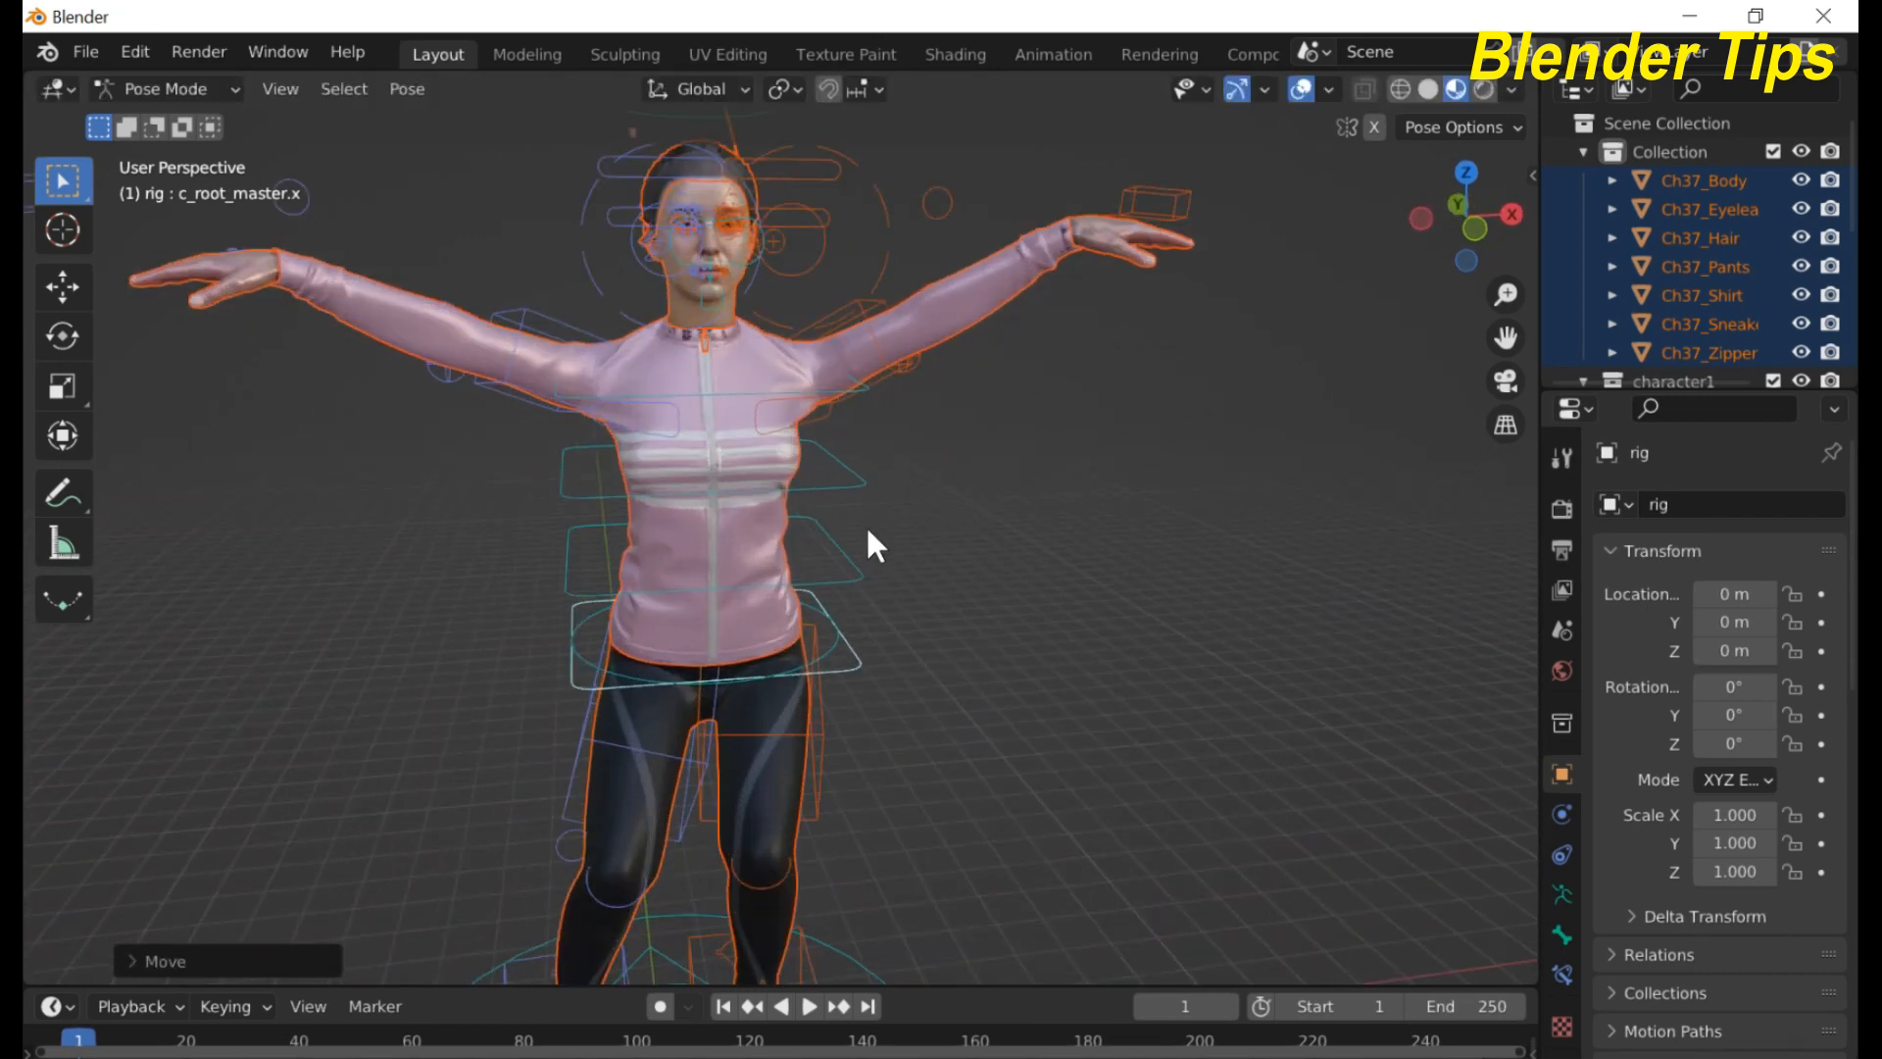
pyautogui.scroll(-2, 867, 523)
pyautogui.scroll(4, 796, 450)
pyautogui.scroll(-1, 790, 413)
pyautogui.moveTo(772, 434); pyautogui.dragTo(750, 487, button='middle')
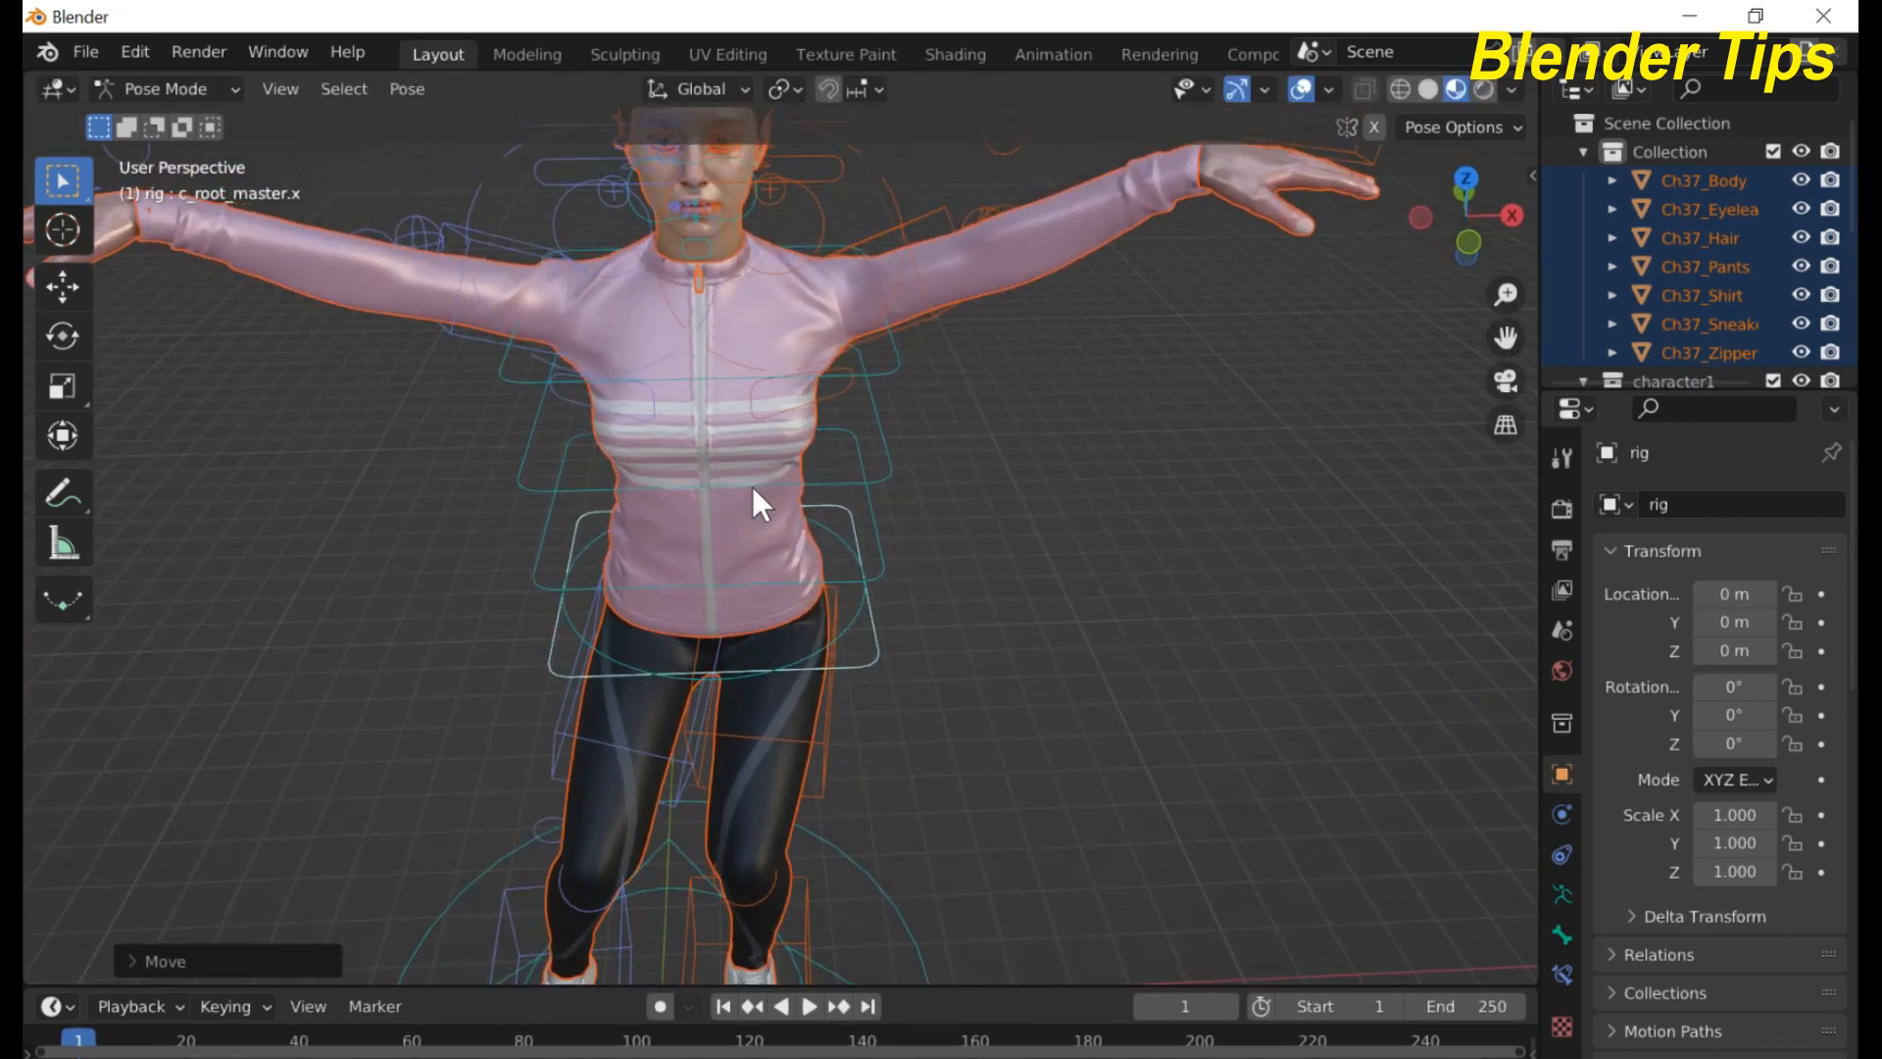
pyautogui.click(808, 247)
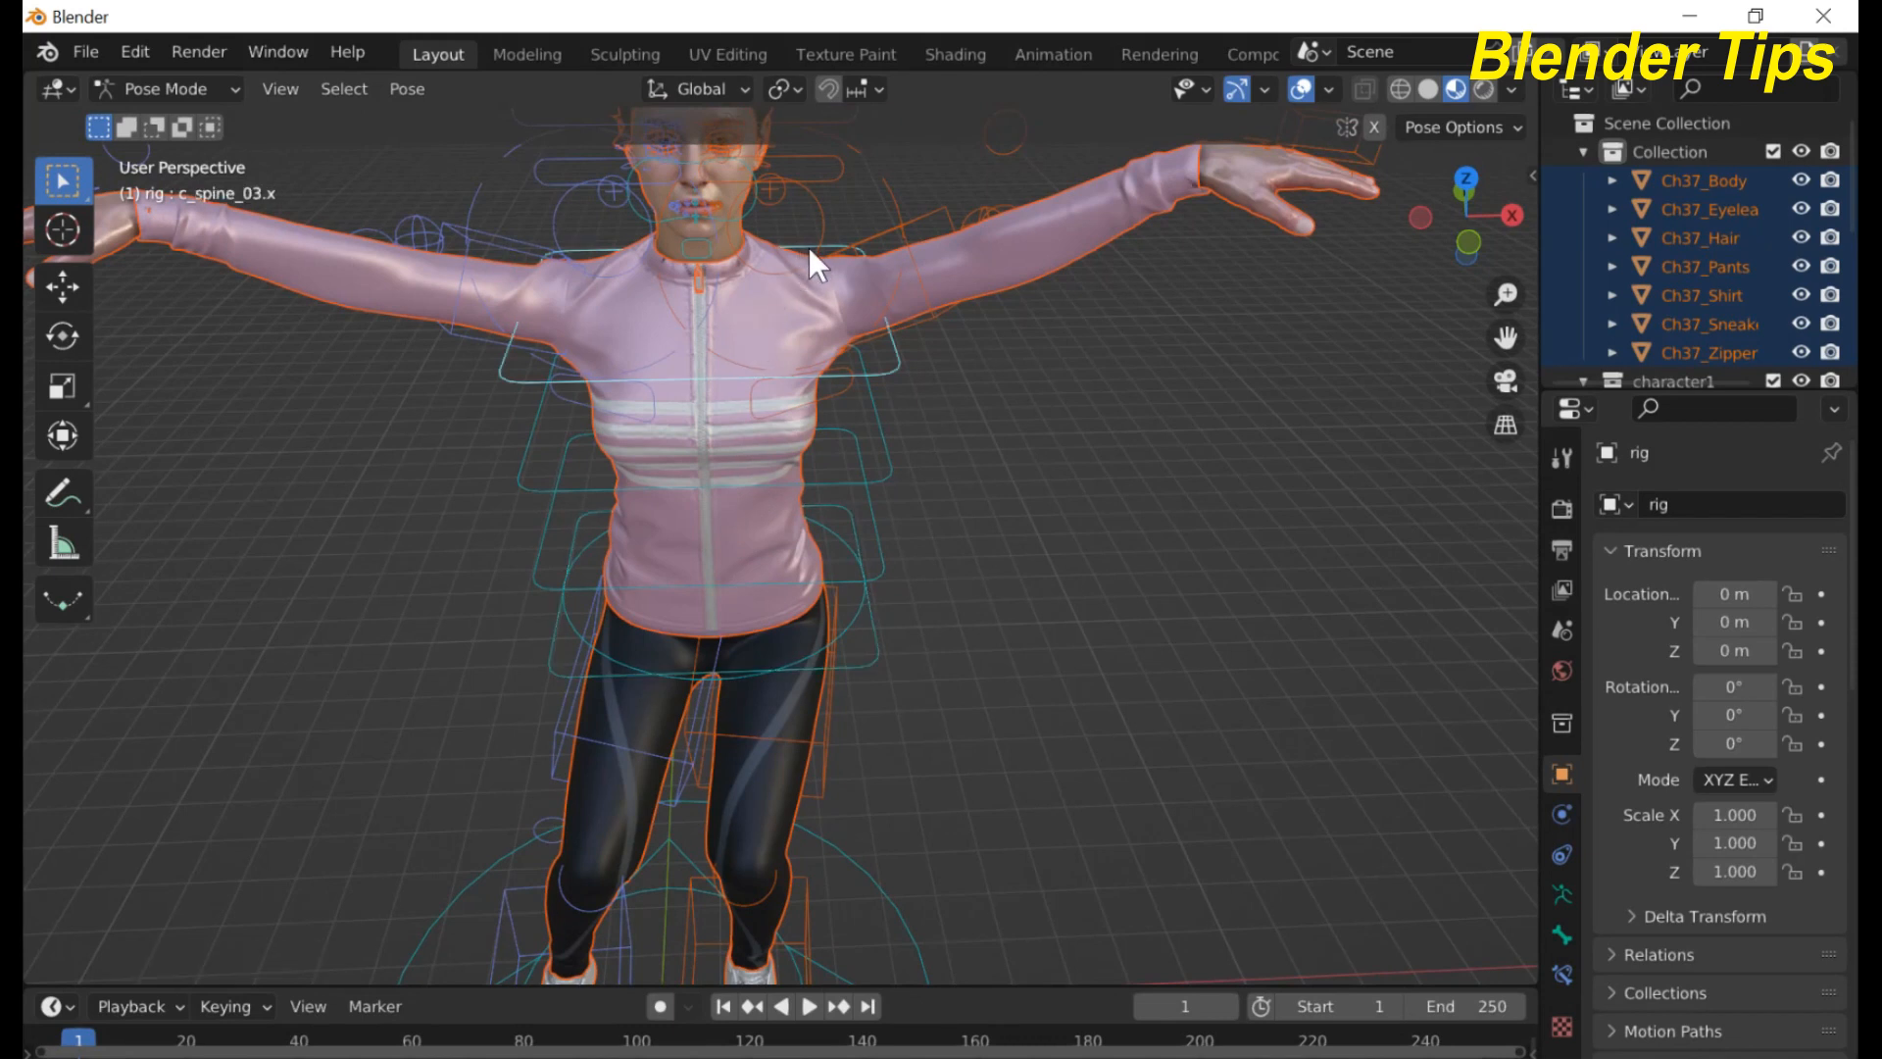
pyautogui.click(752, 197)
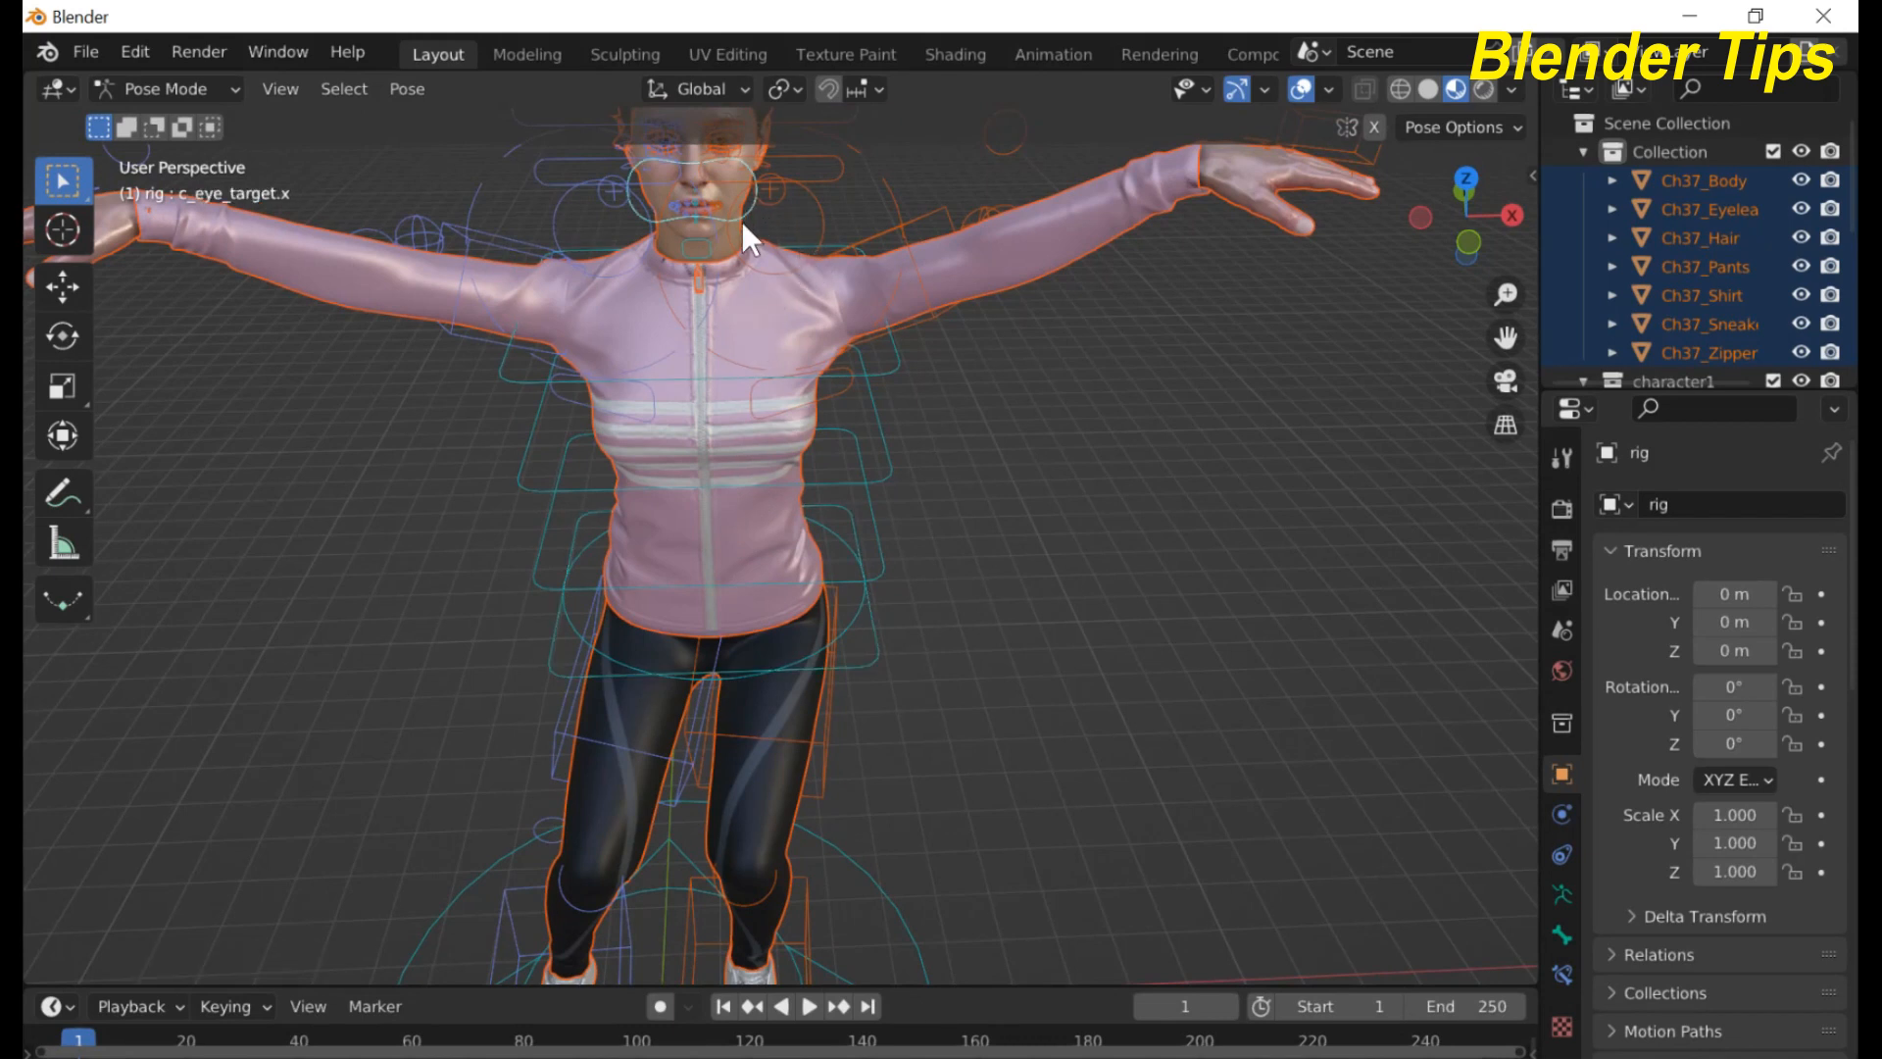
pyautogui.scroll(-2, 742, 221)
pyautogui.moveTo(761, 222); pyautogui.dragTo(780, 211, button='middle')
pyautogui.scroll(3, 745, 245)
pyautogui.scroll(-2, 824, 284)
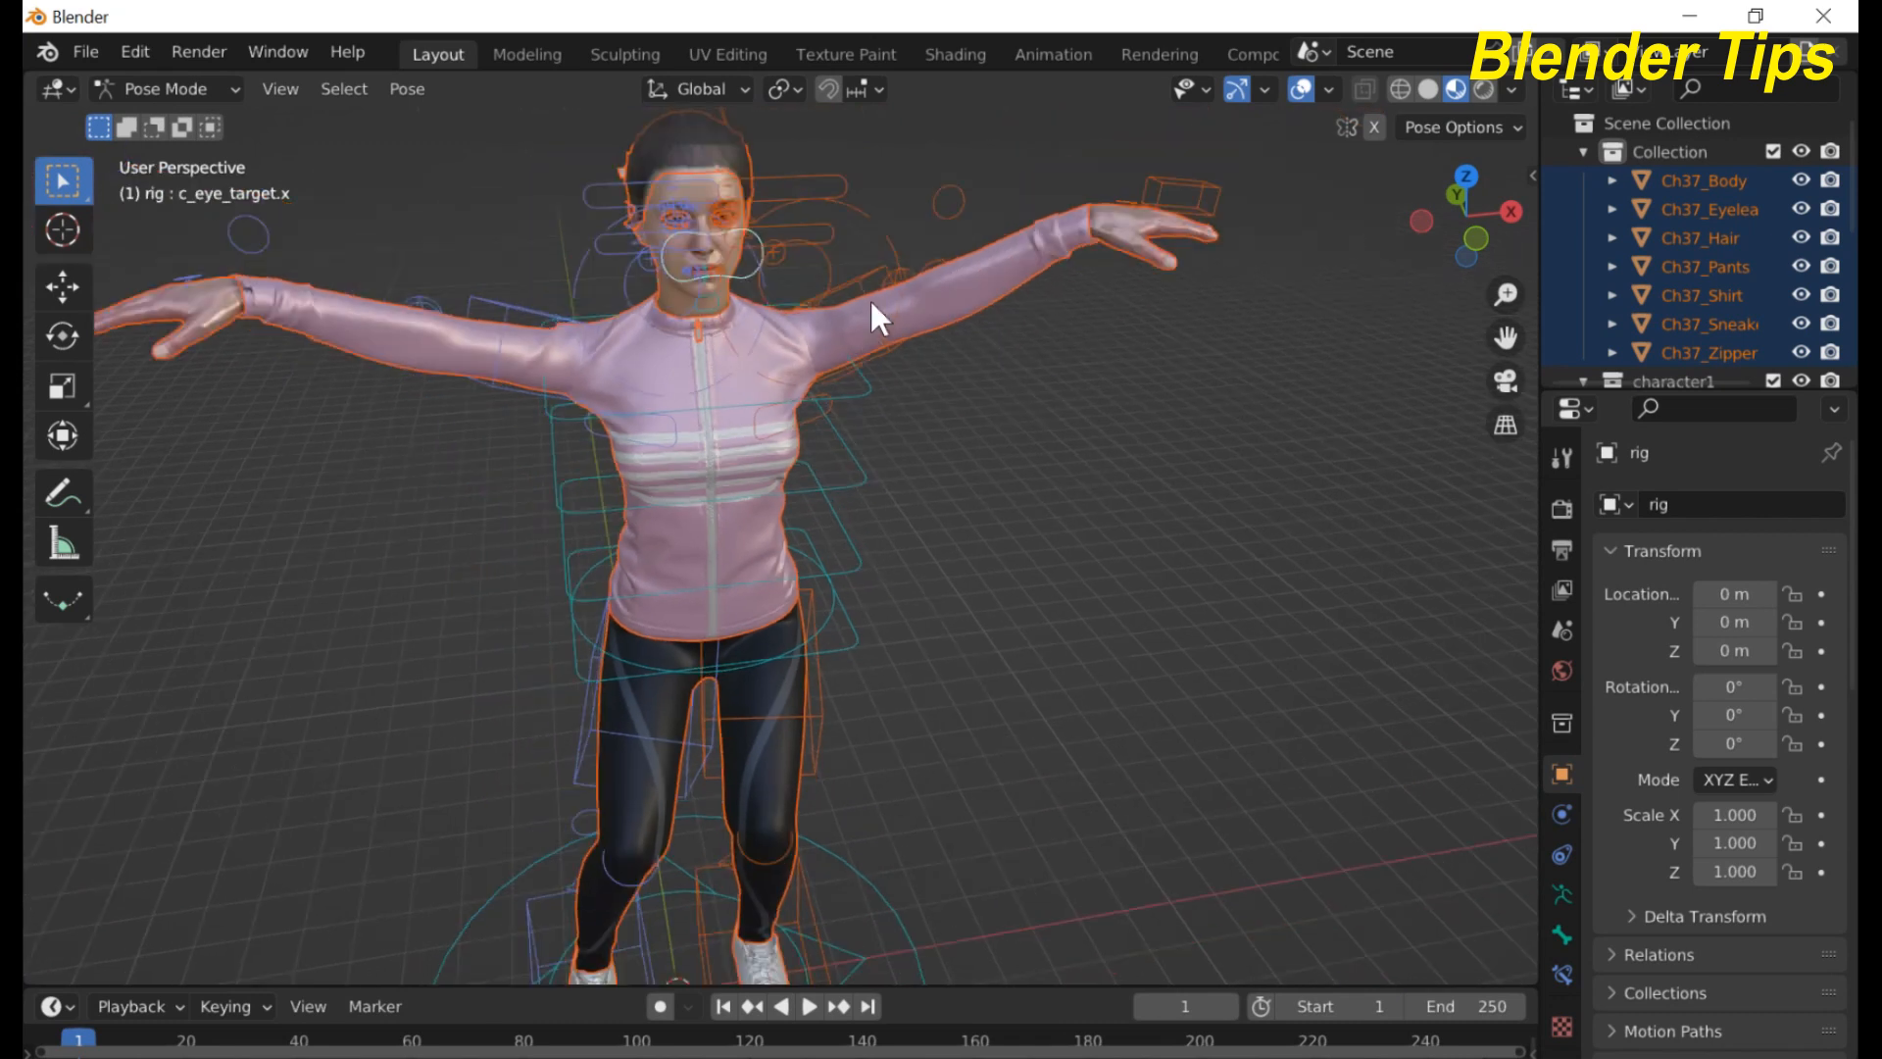
# - Try rotating the eye target controller and move it sideways toward the character's right shoulder
pyautogui.click(975, 406)
pyautogui.click(743, 272)
pyautogui.press('r')
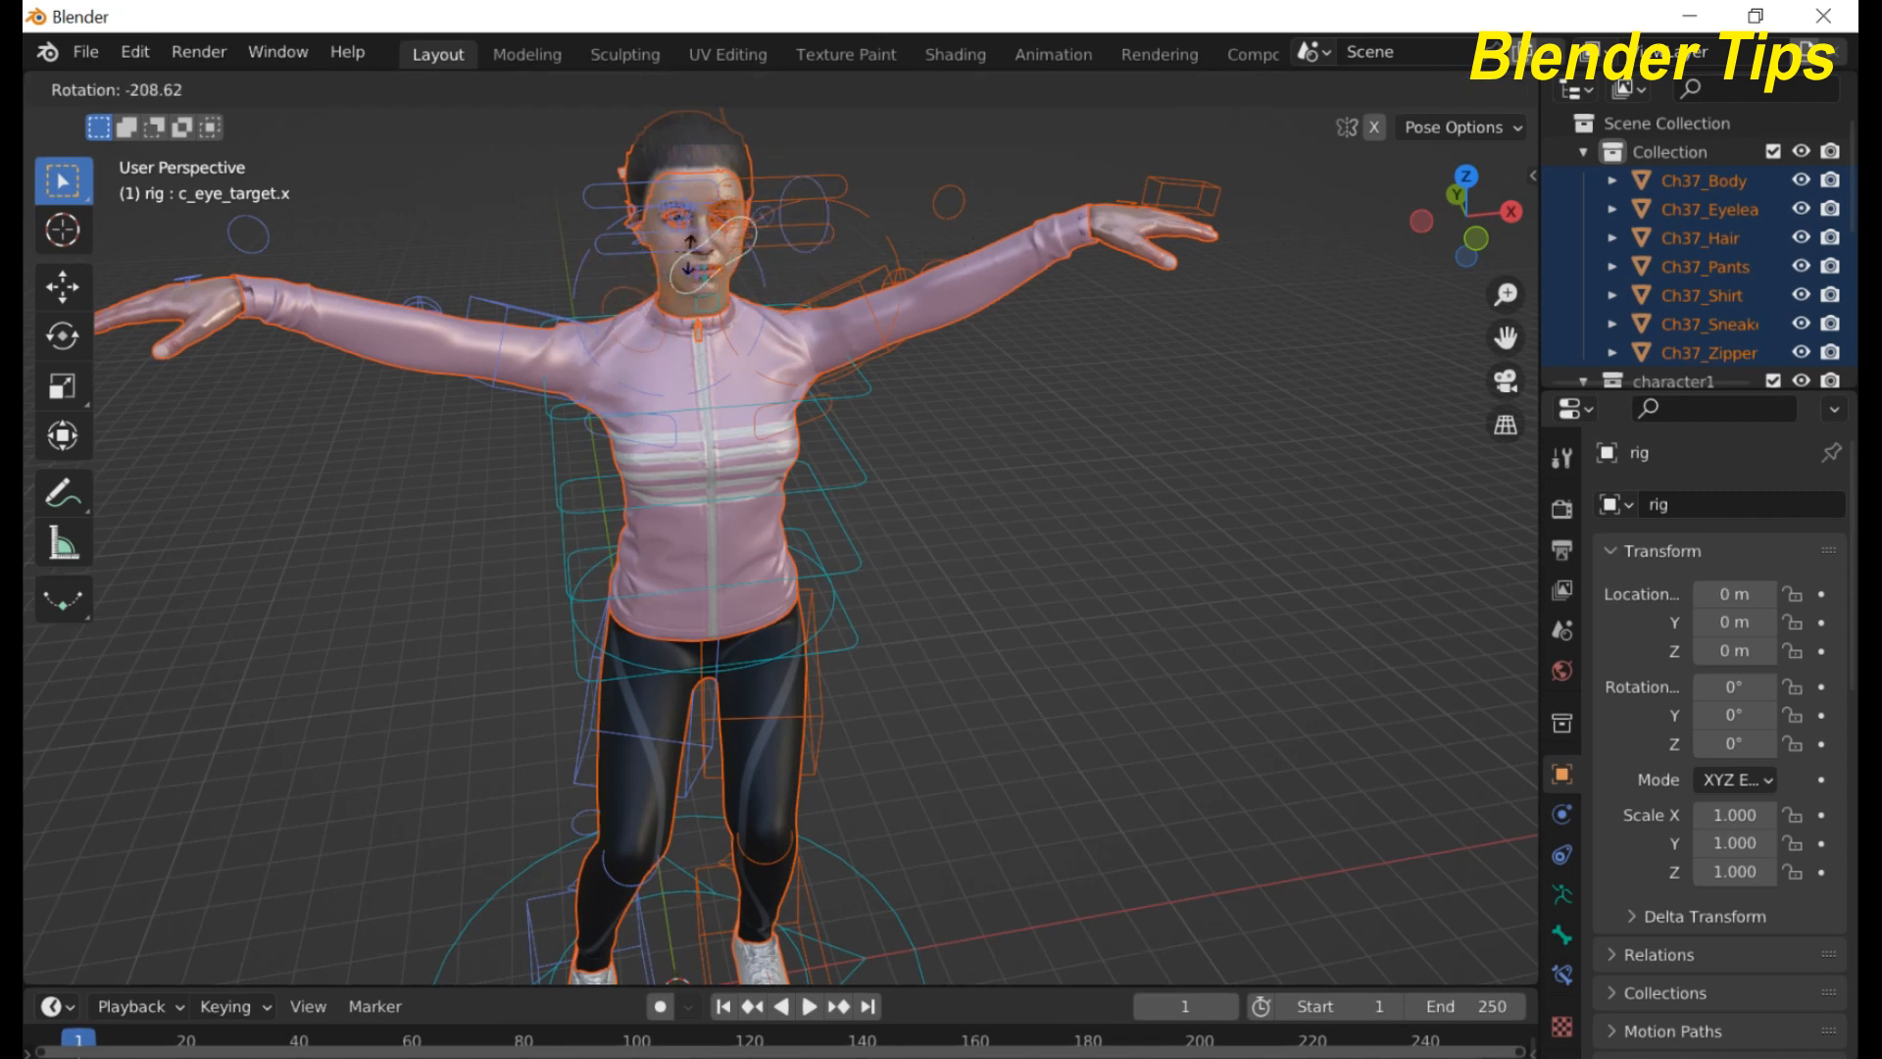
pyautogui.click(697, 262)
pyautogui.scroll(-4, 754, 284)
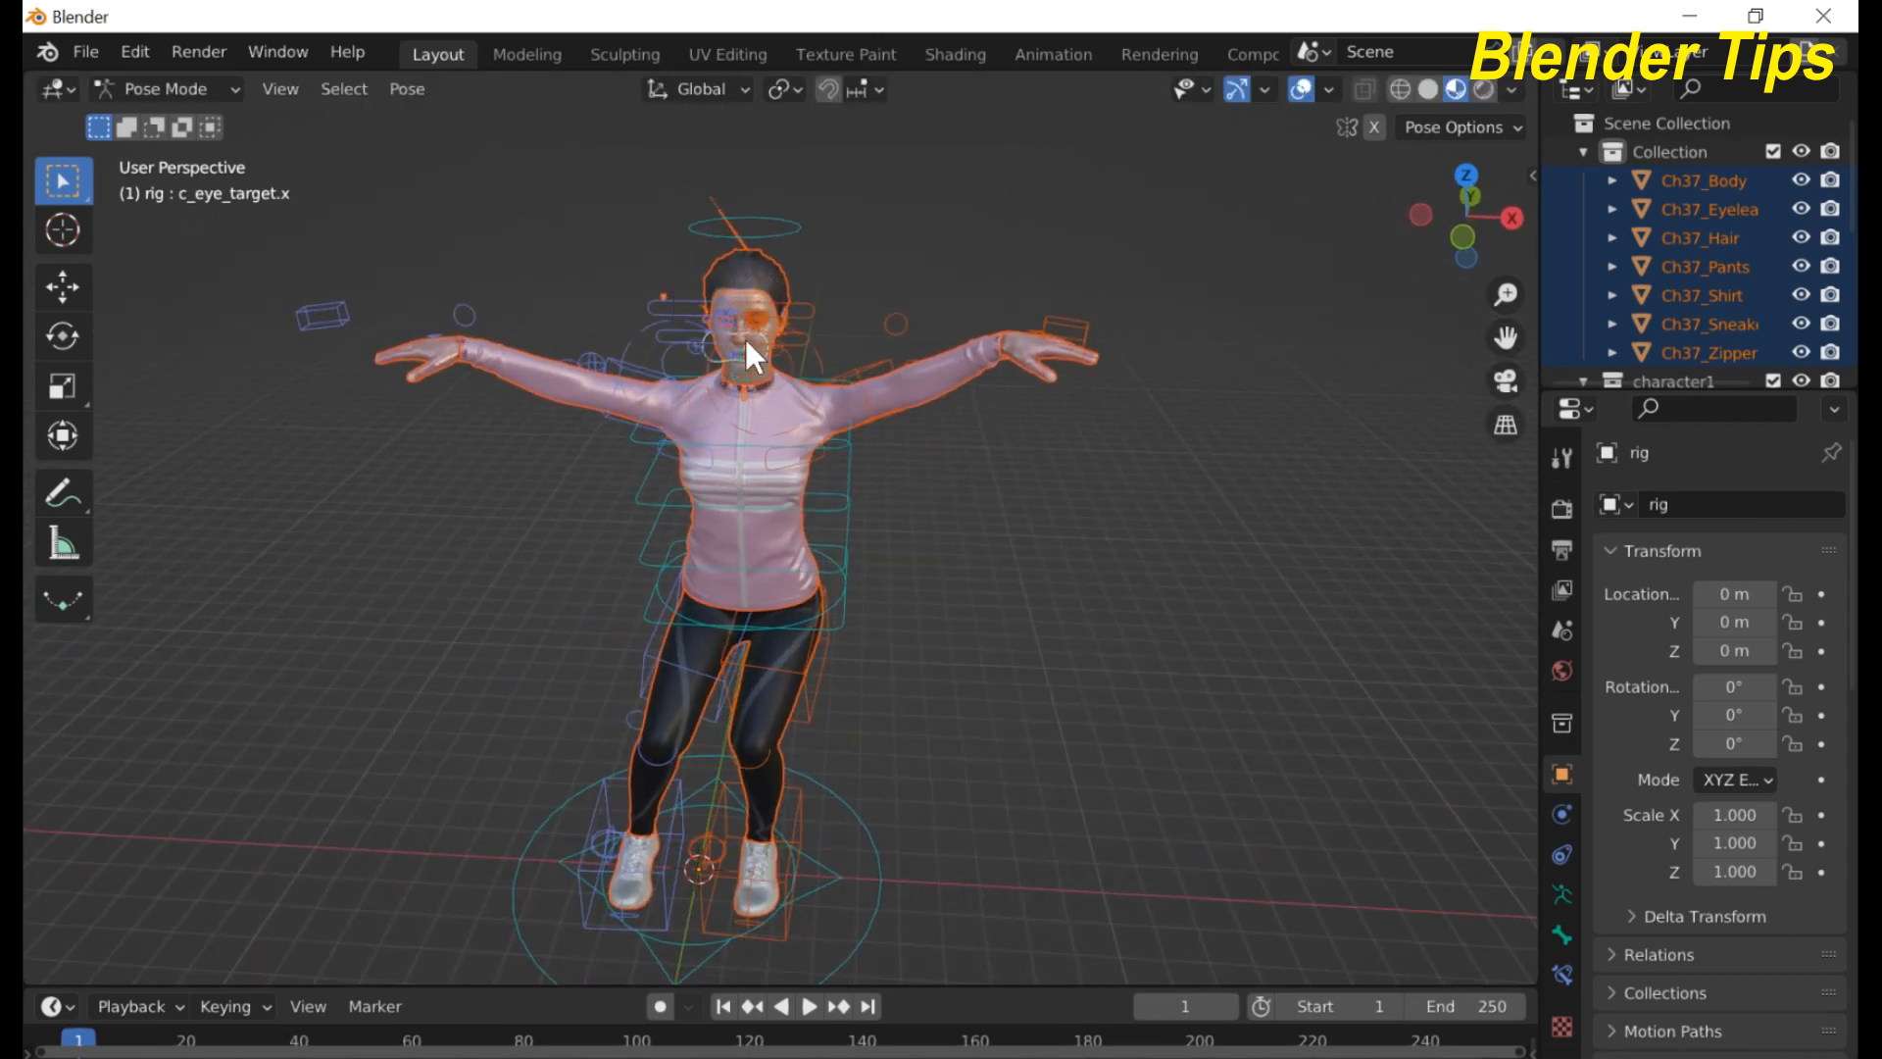
pyautogui.press('g')
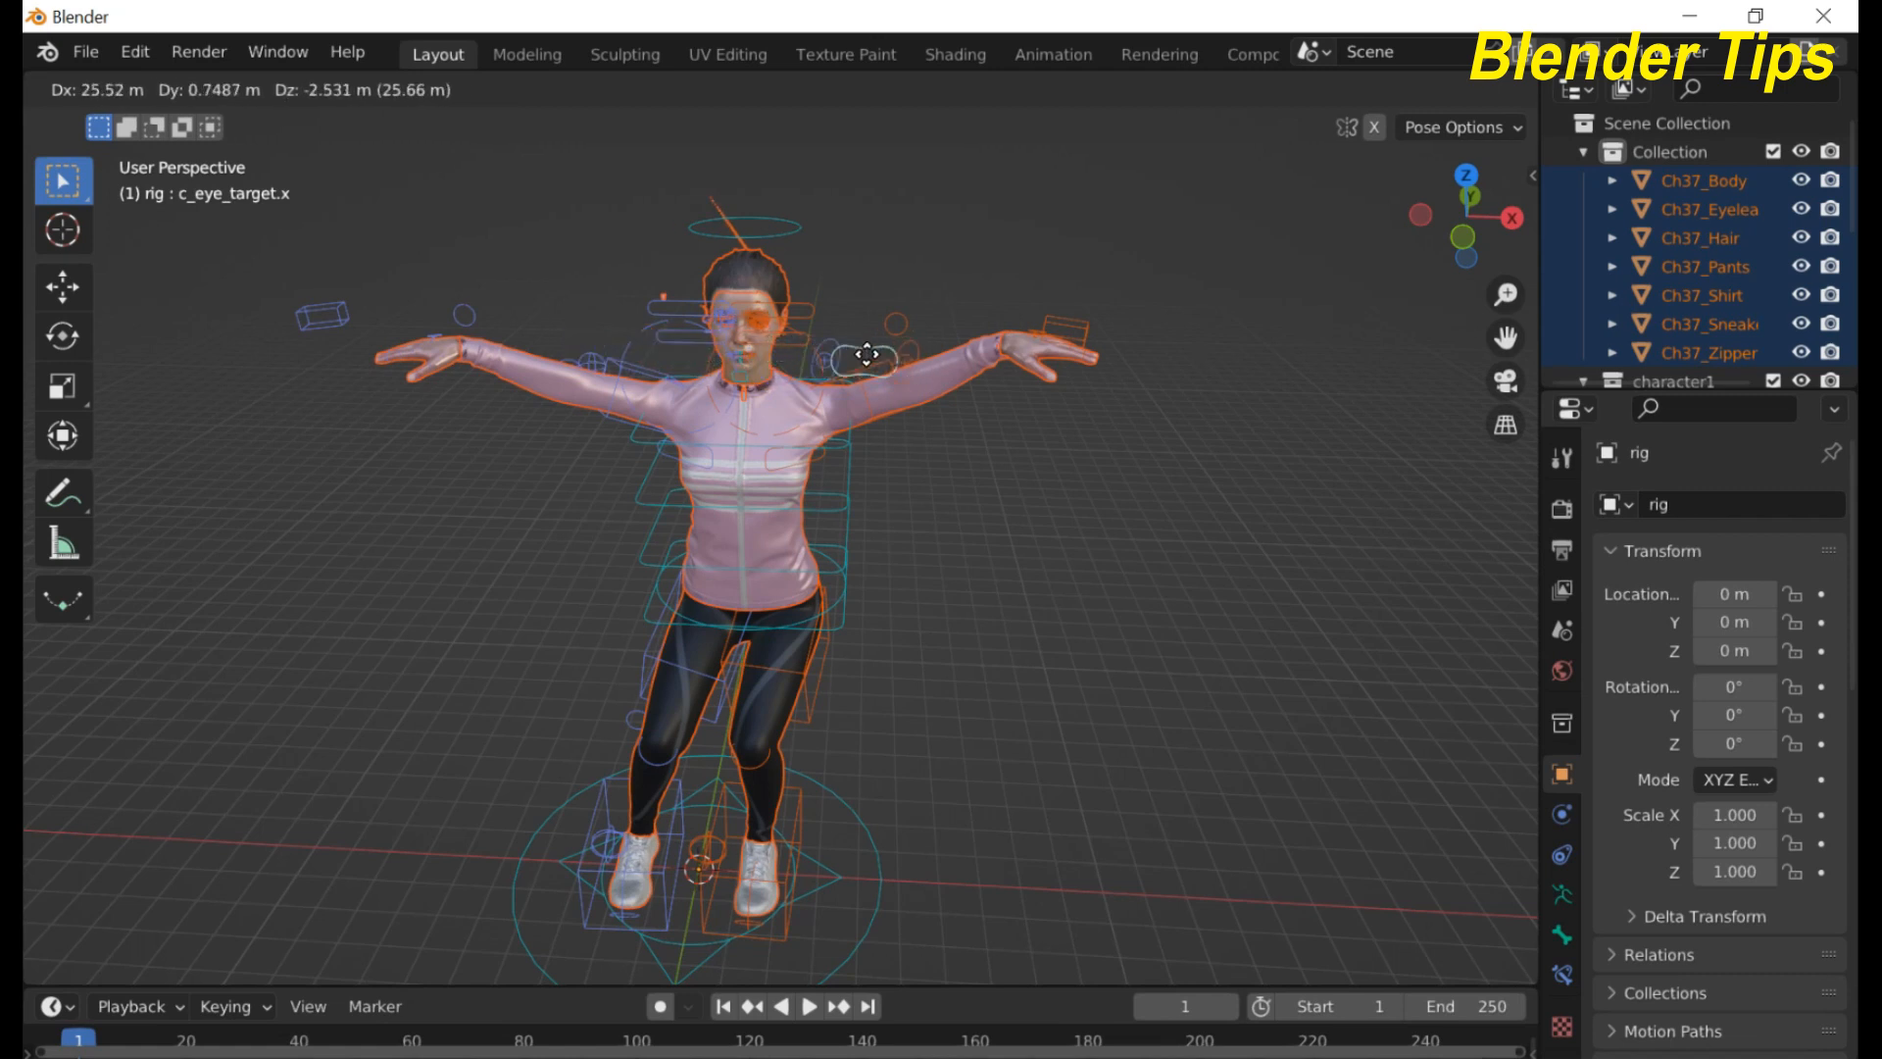
pyautogui.click(666, 370)
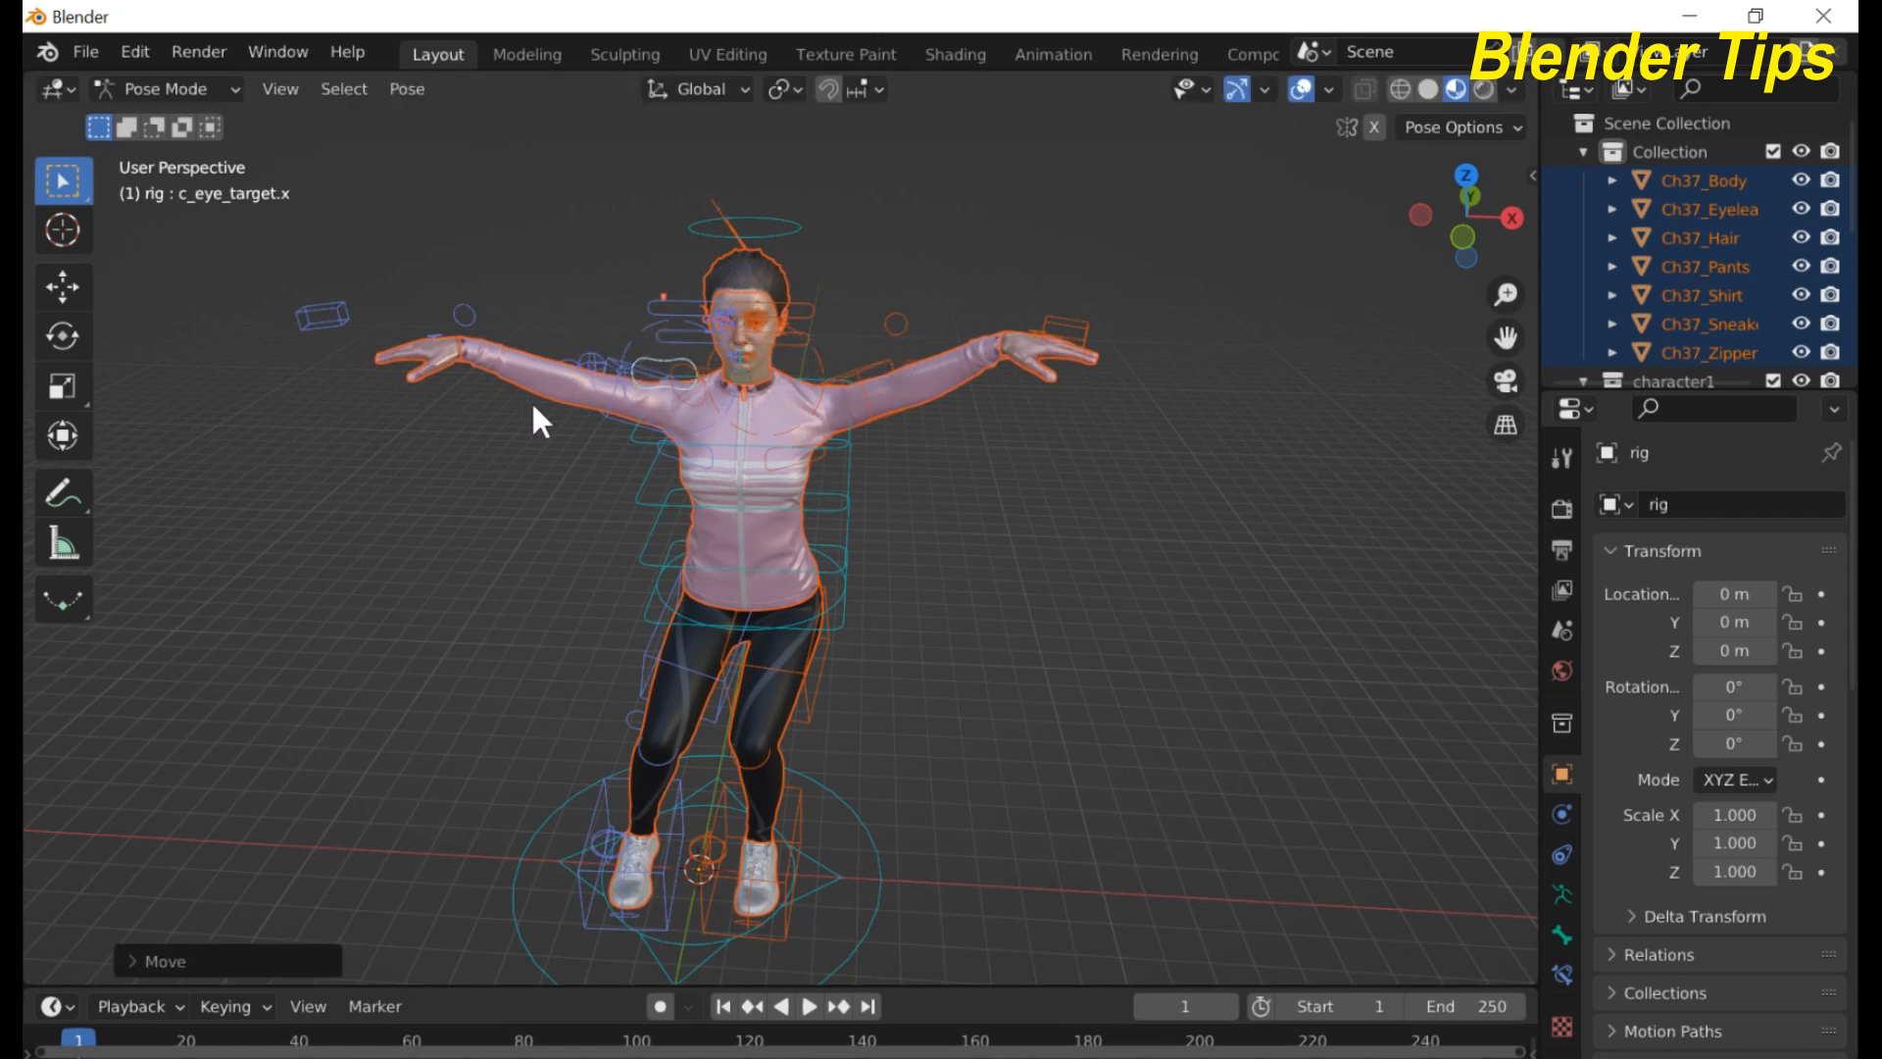
# - Switch to Object Mode, select only the rig so the meshes are deselected, and return to Pose Mode
pyautogui.click(190, 88)
pyautogui.click(186, 119)
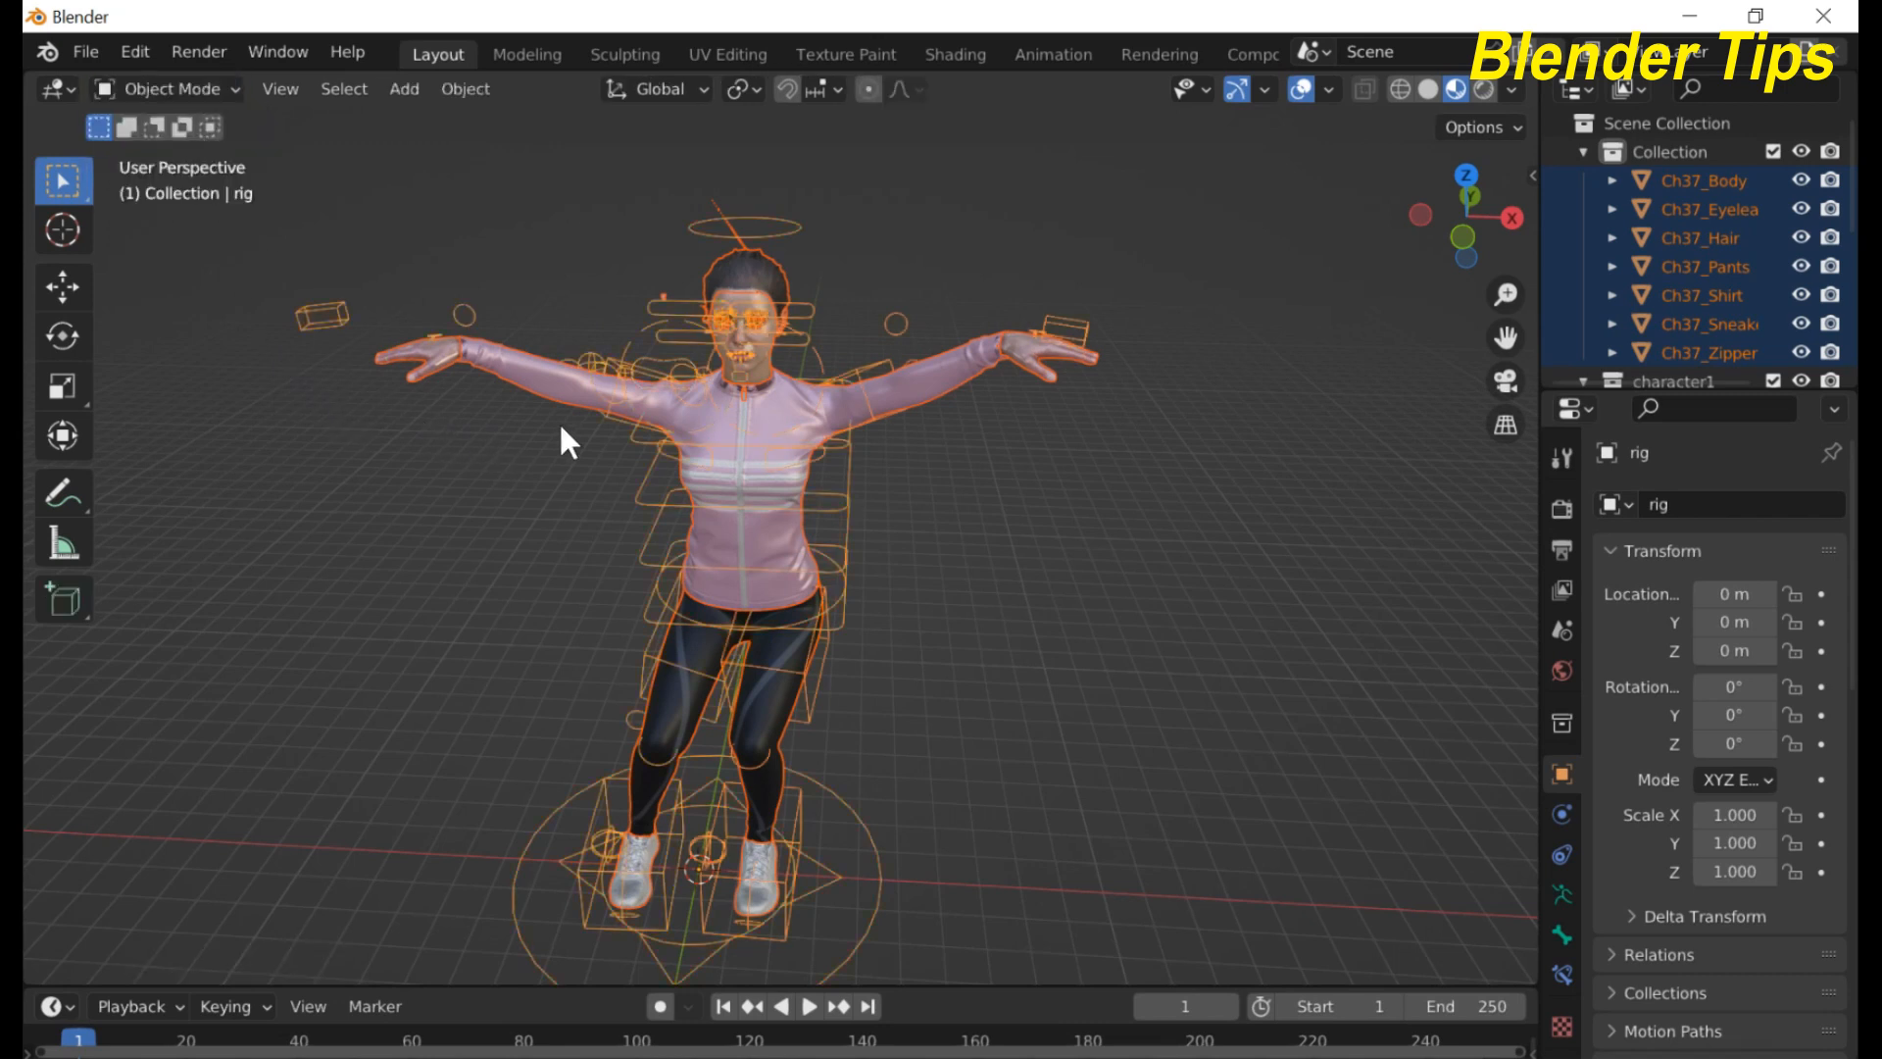
pyautogui.click(636, 499)
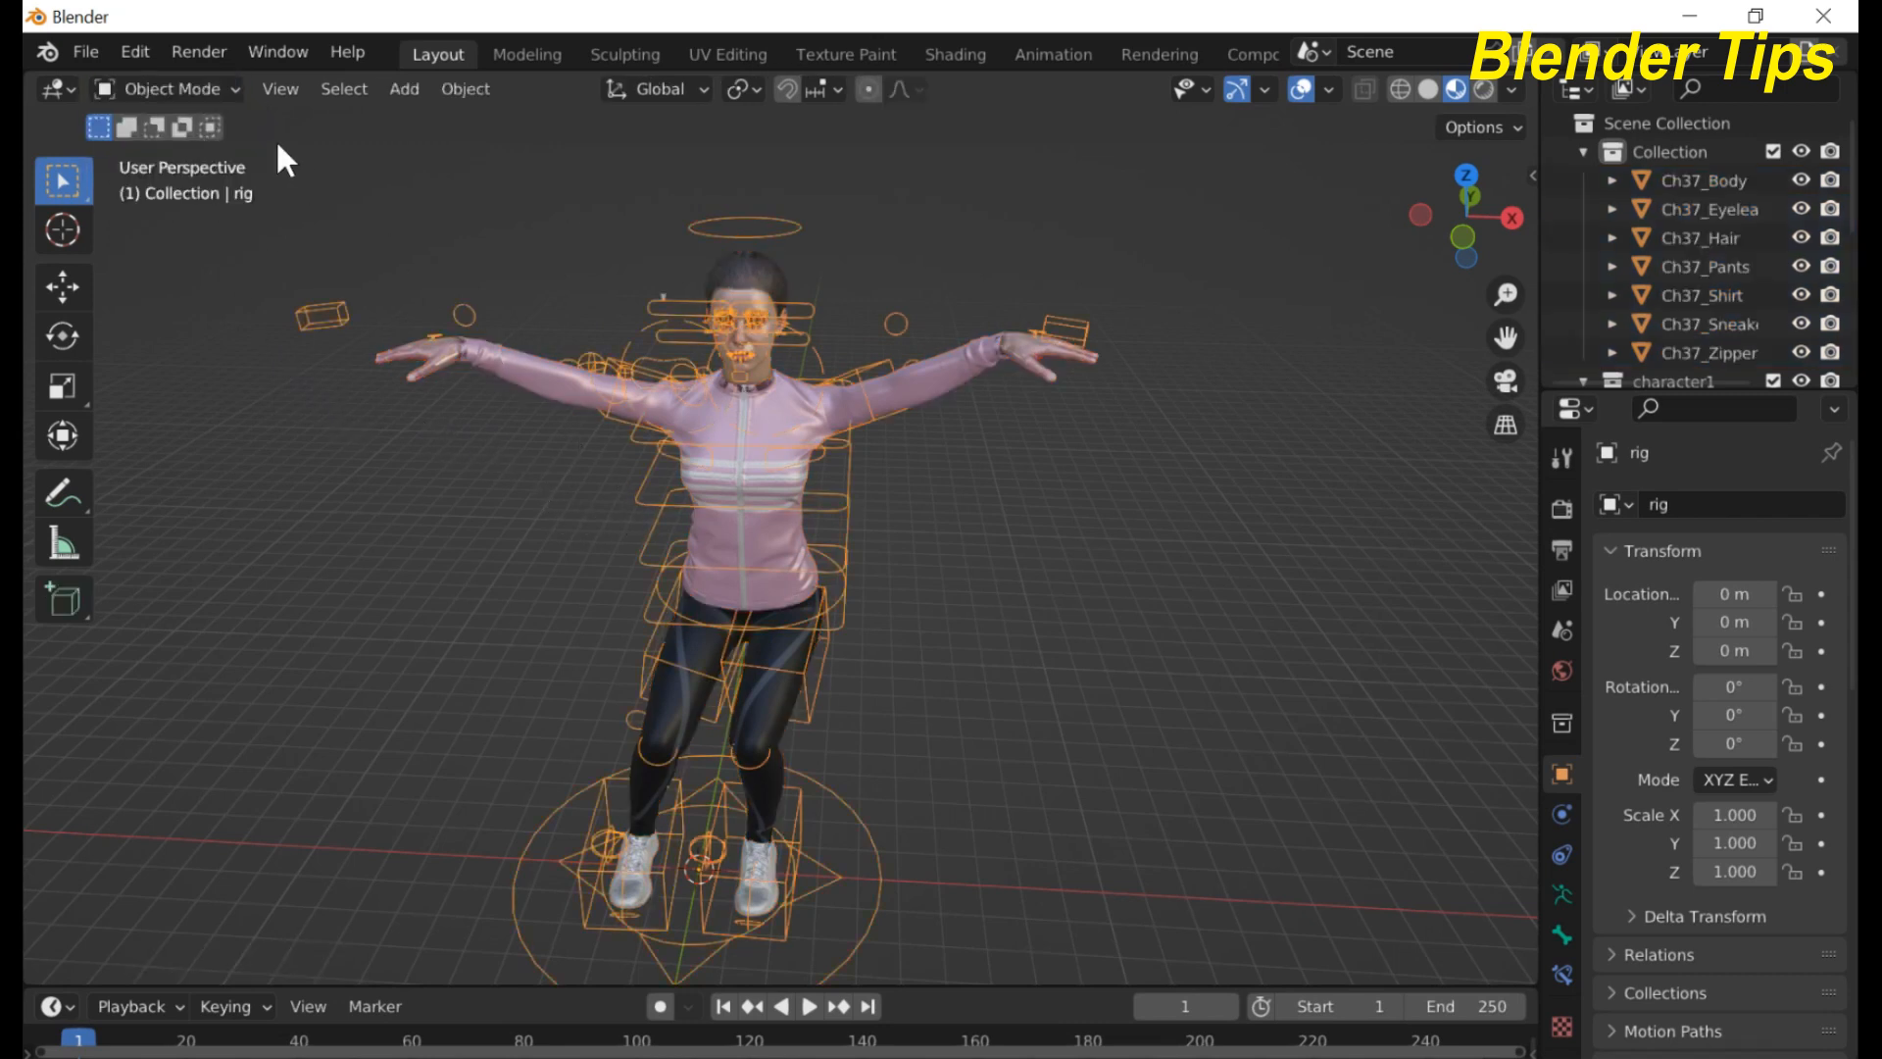
pyautogui.click(198, 91)
pyautogui.click(196, 189)
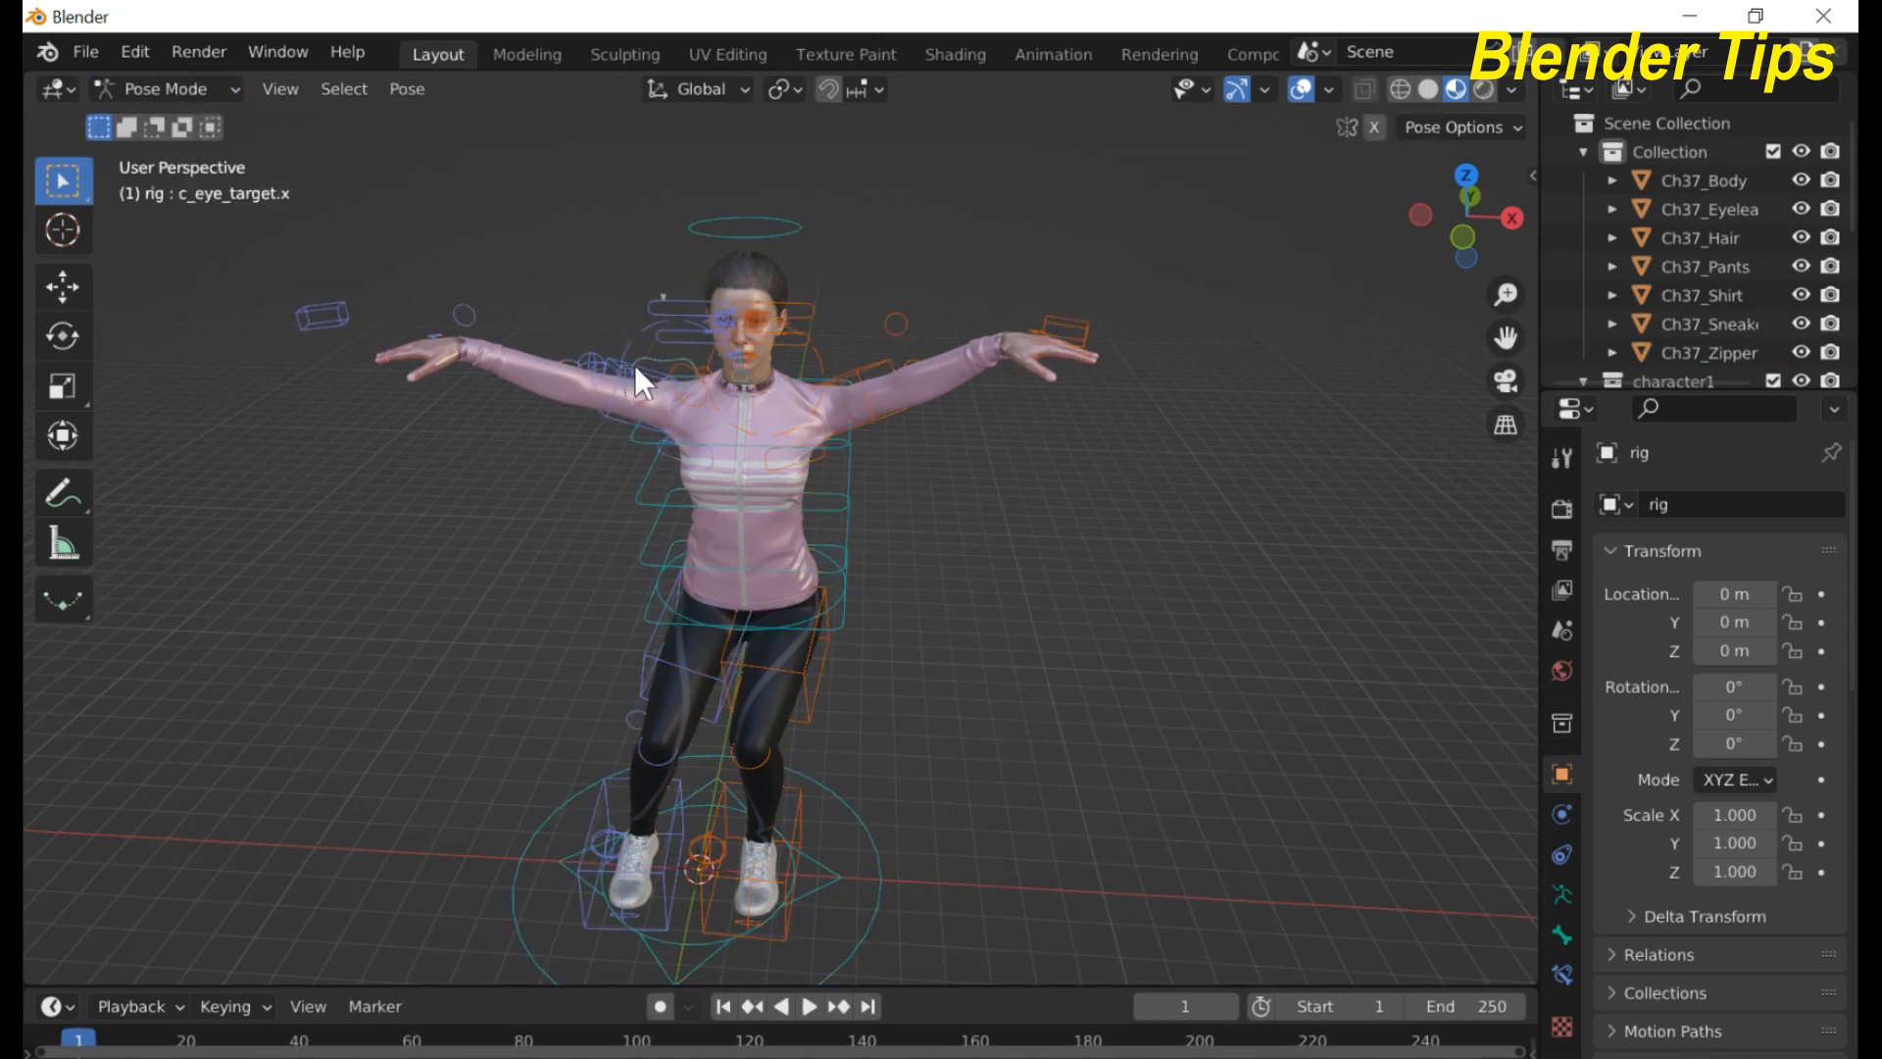
# - Move the eye target controller across the face toward the character's left side to test the gaze
pyautogui.scroll(4, 656, 374)
pyautogui.keyDown('shift'); pyautogui.moveTo(626, 385); pyautogui.dragTo(721, 602, button='middle'); pyautogui.keyUp('shift')
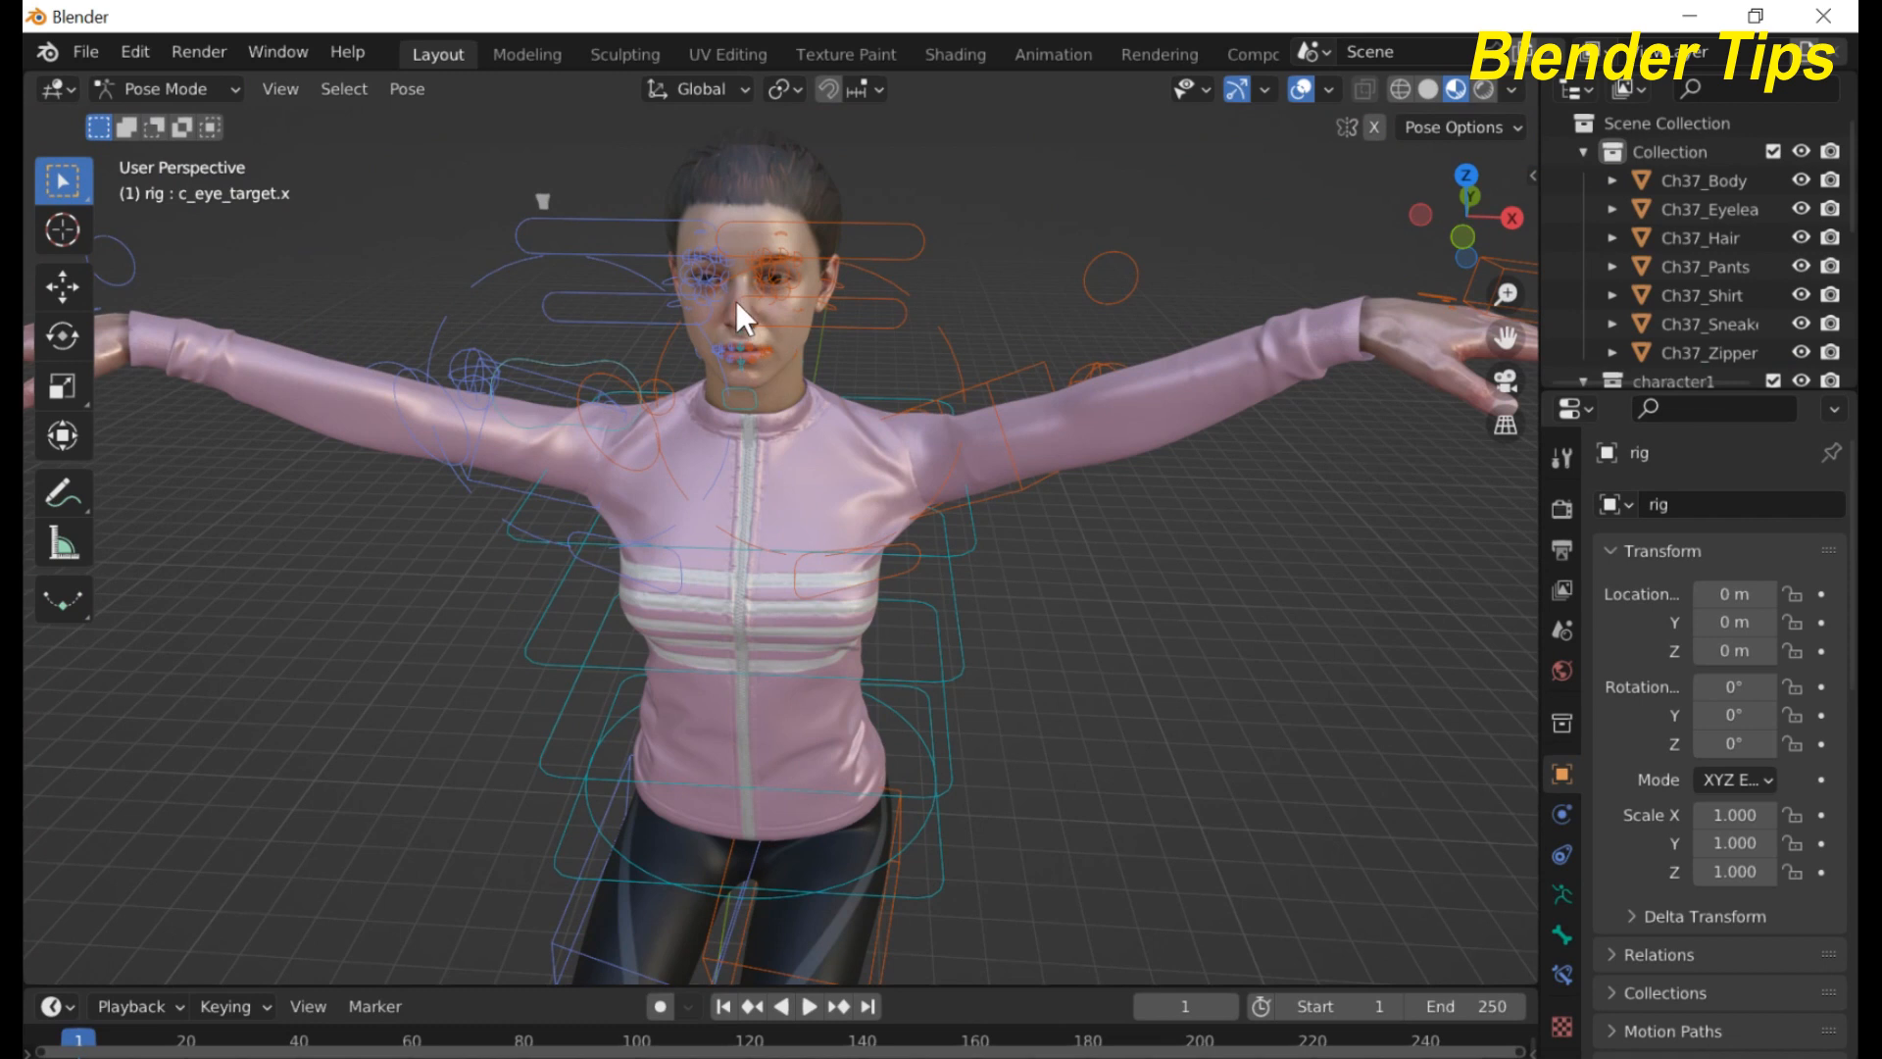
pyautogui.moveTo(843, 323); pyautogui.dragTo(805, 336, button='middle')
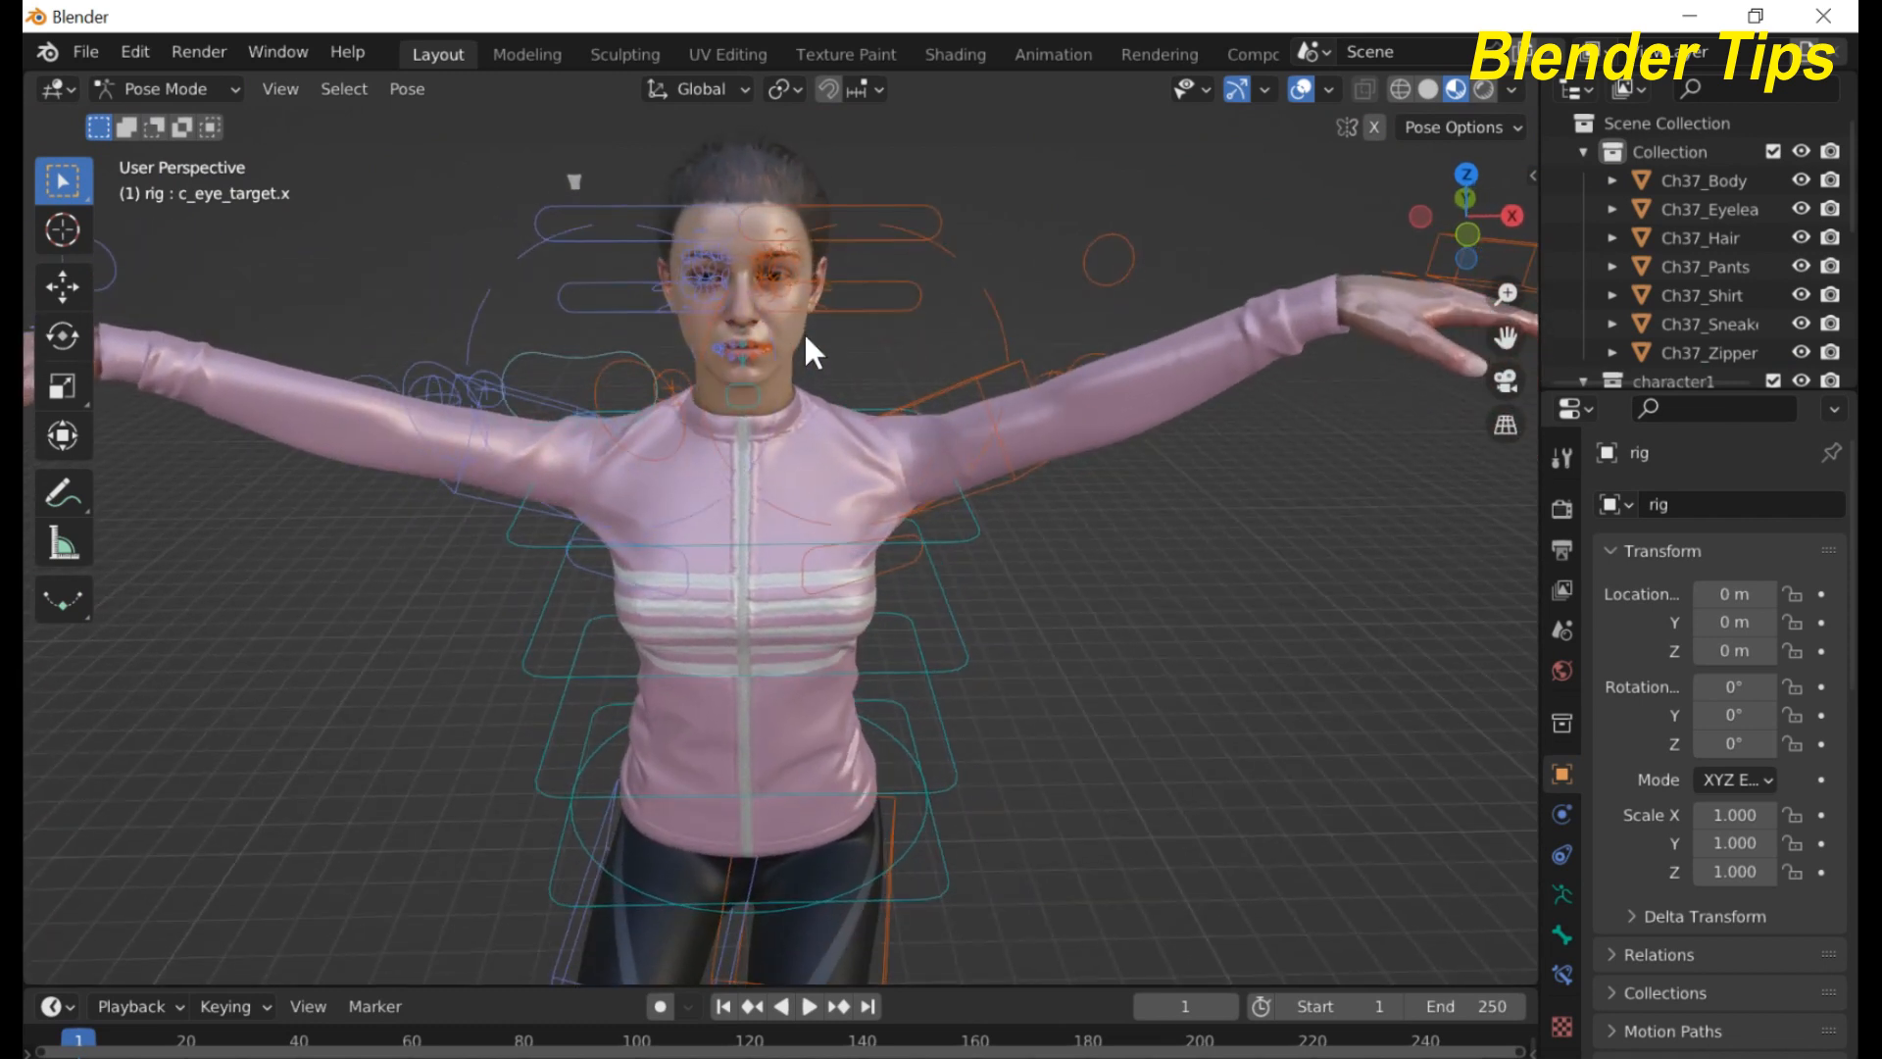
pyautogui.click(584, 354)
pyautogui.press('g')
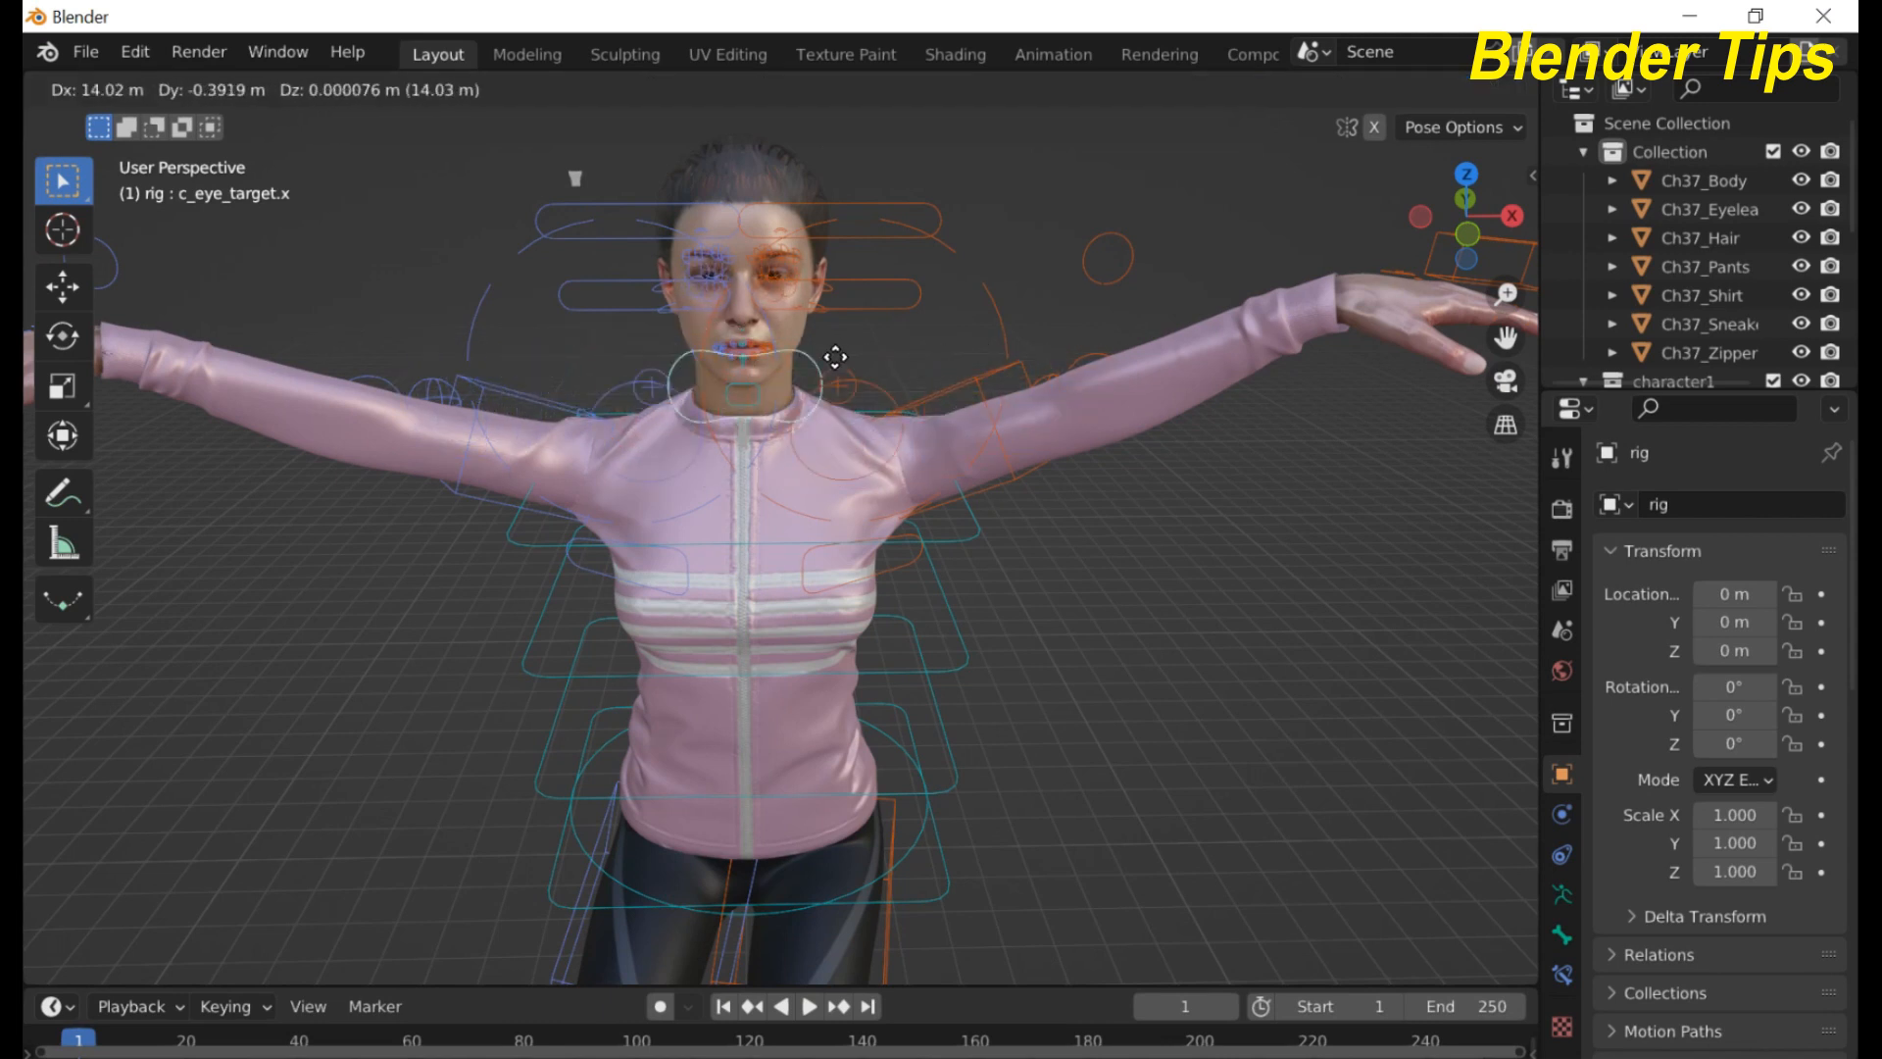
pyautogui.click(840, 369)
# - Enable X-axis mirroring for the pose and lower both hand IK controllers along the global Z axis
pyautogui.scroll(-1, 1115, 475)
pyautogui.scroll(-1, 1188, 434)
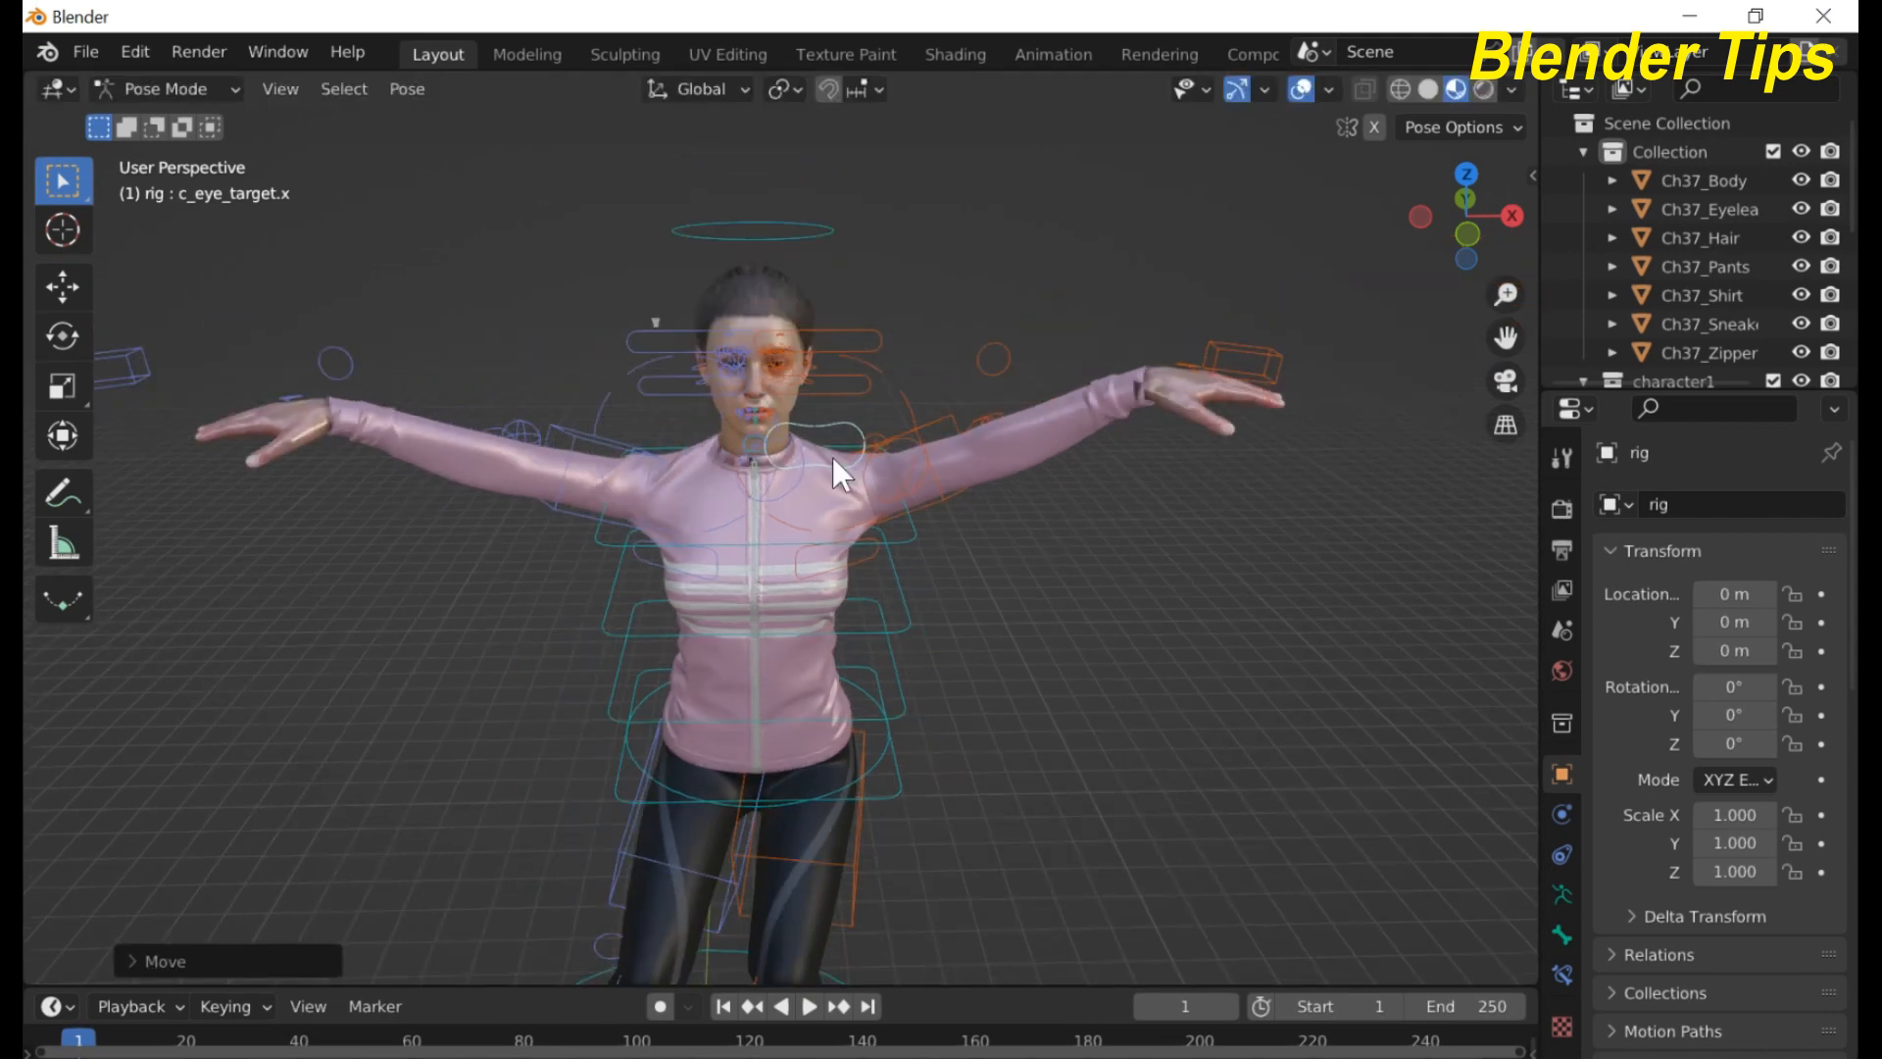
pyautogui.click(1244, 355)
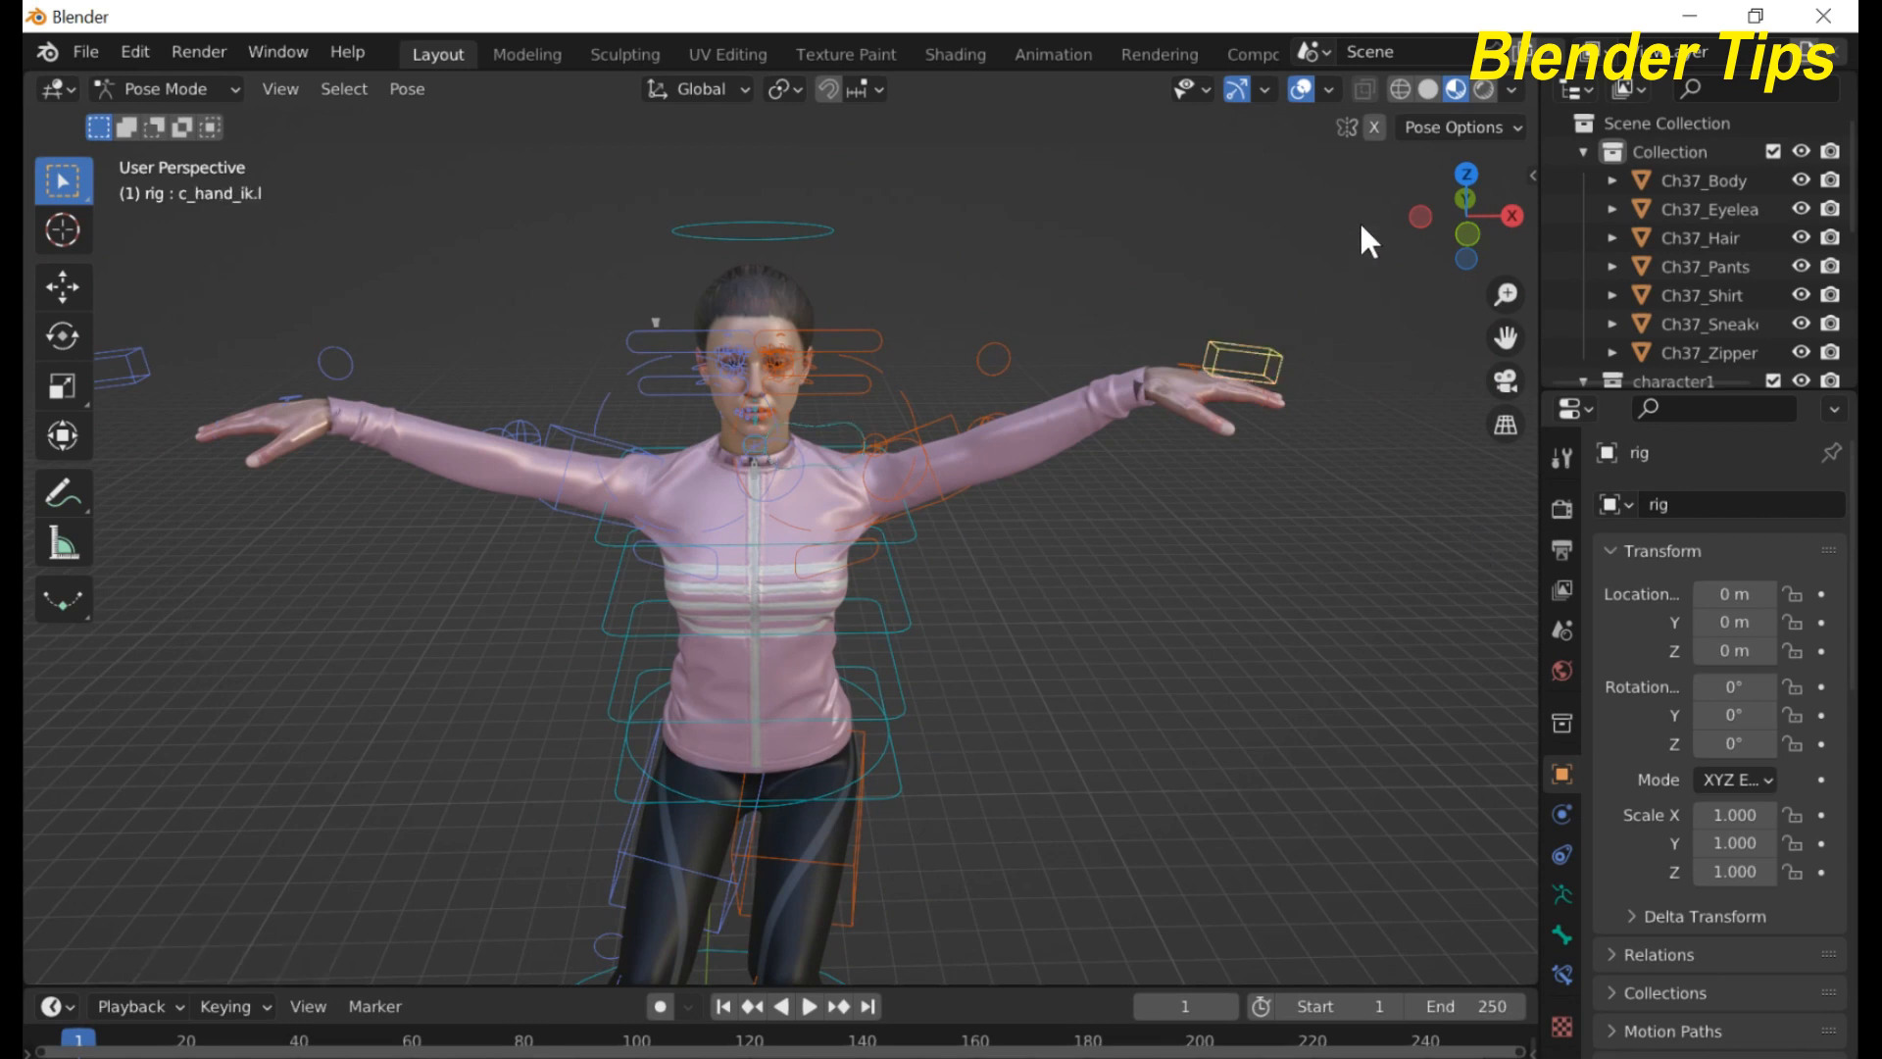
pyautogui.click(1374, 127)
pyautogui.scroll(-1, 1221, 483)
pyautogui.scroll(-1, 1066, 542)
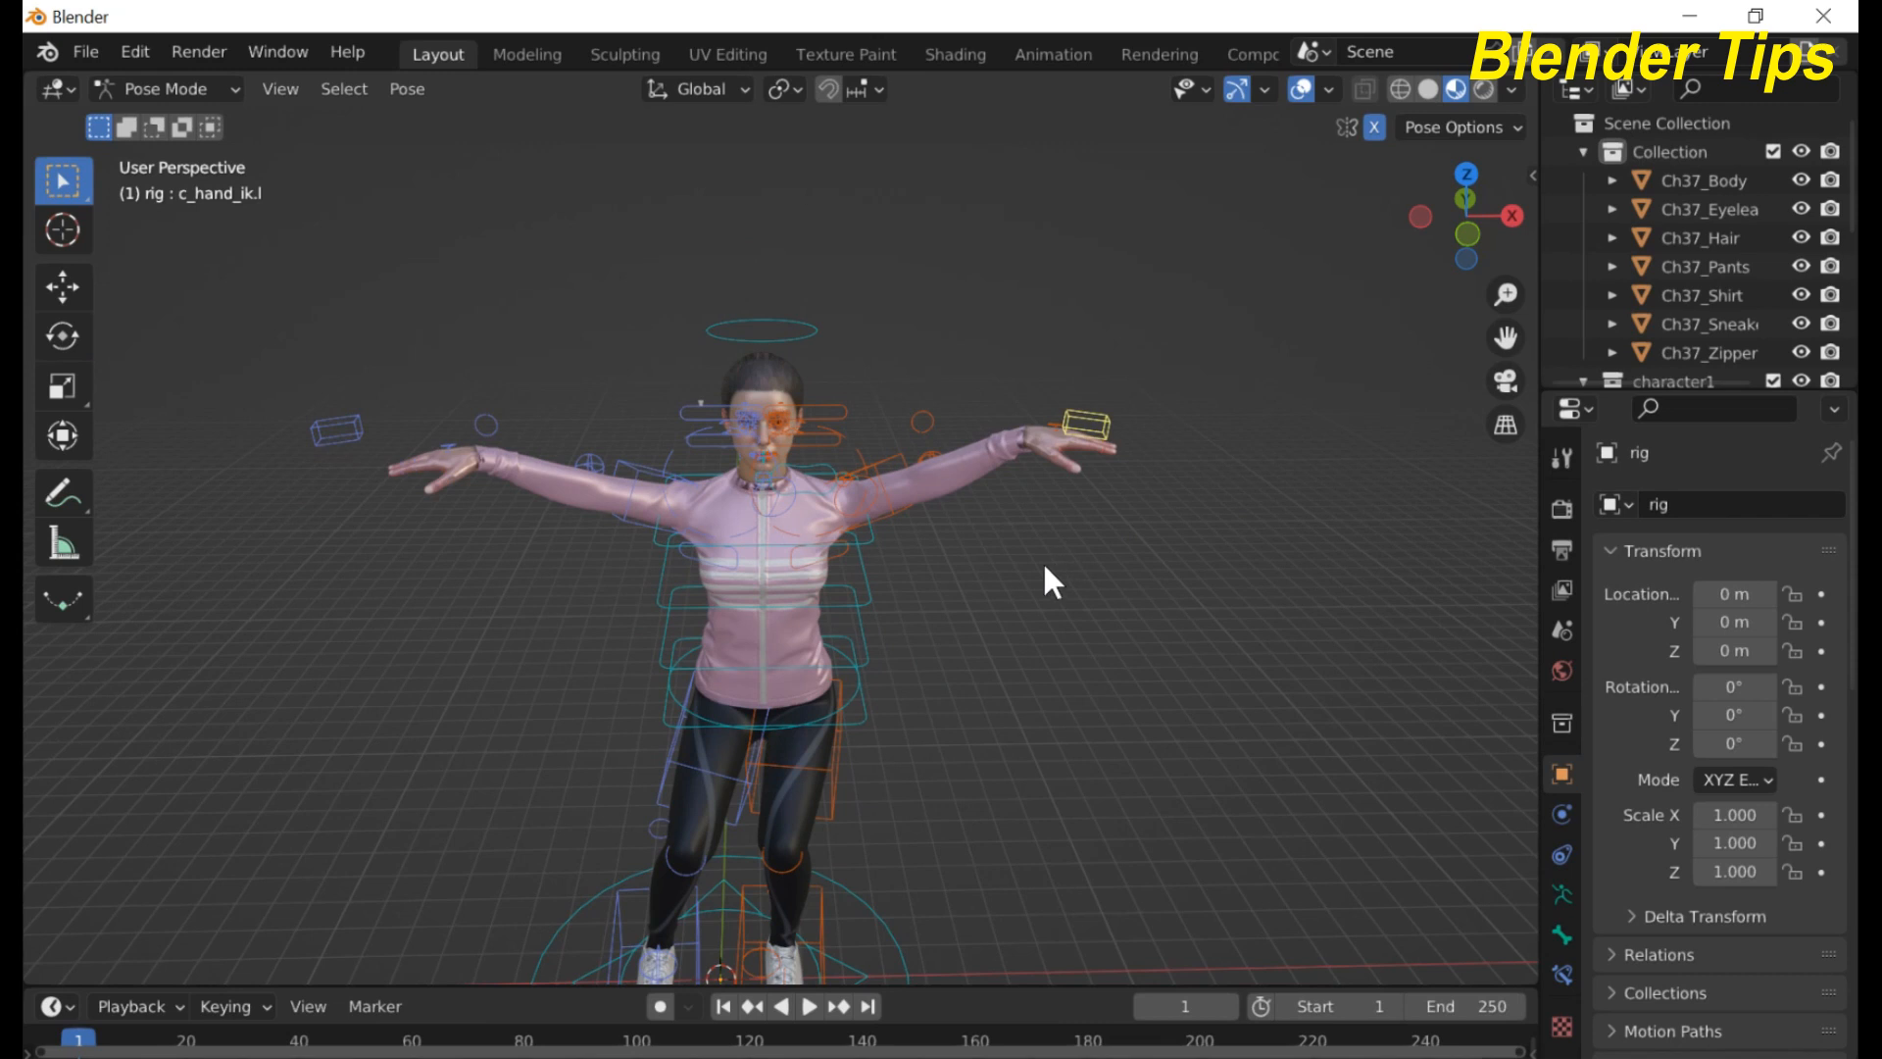
pyautogui.press('g')
pyautogui.press('z')
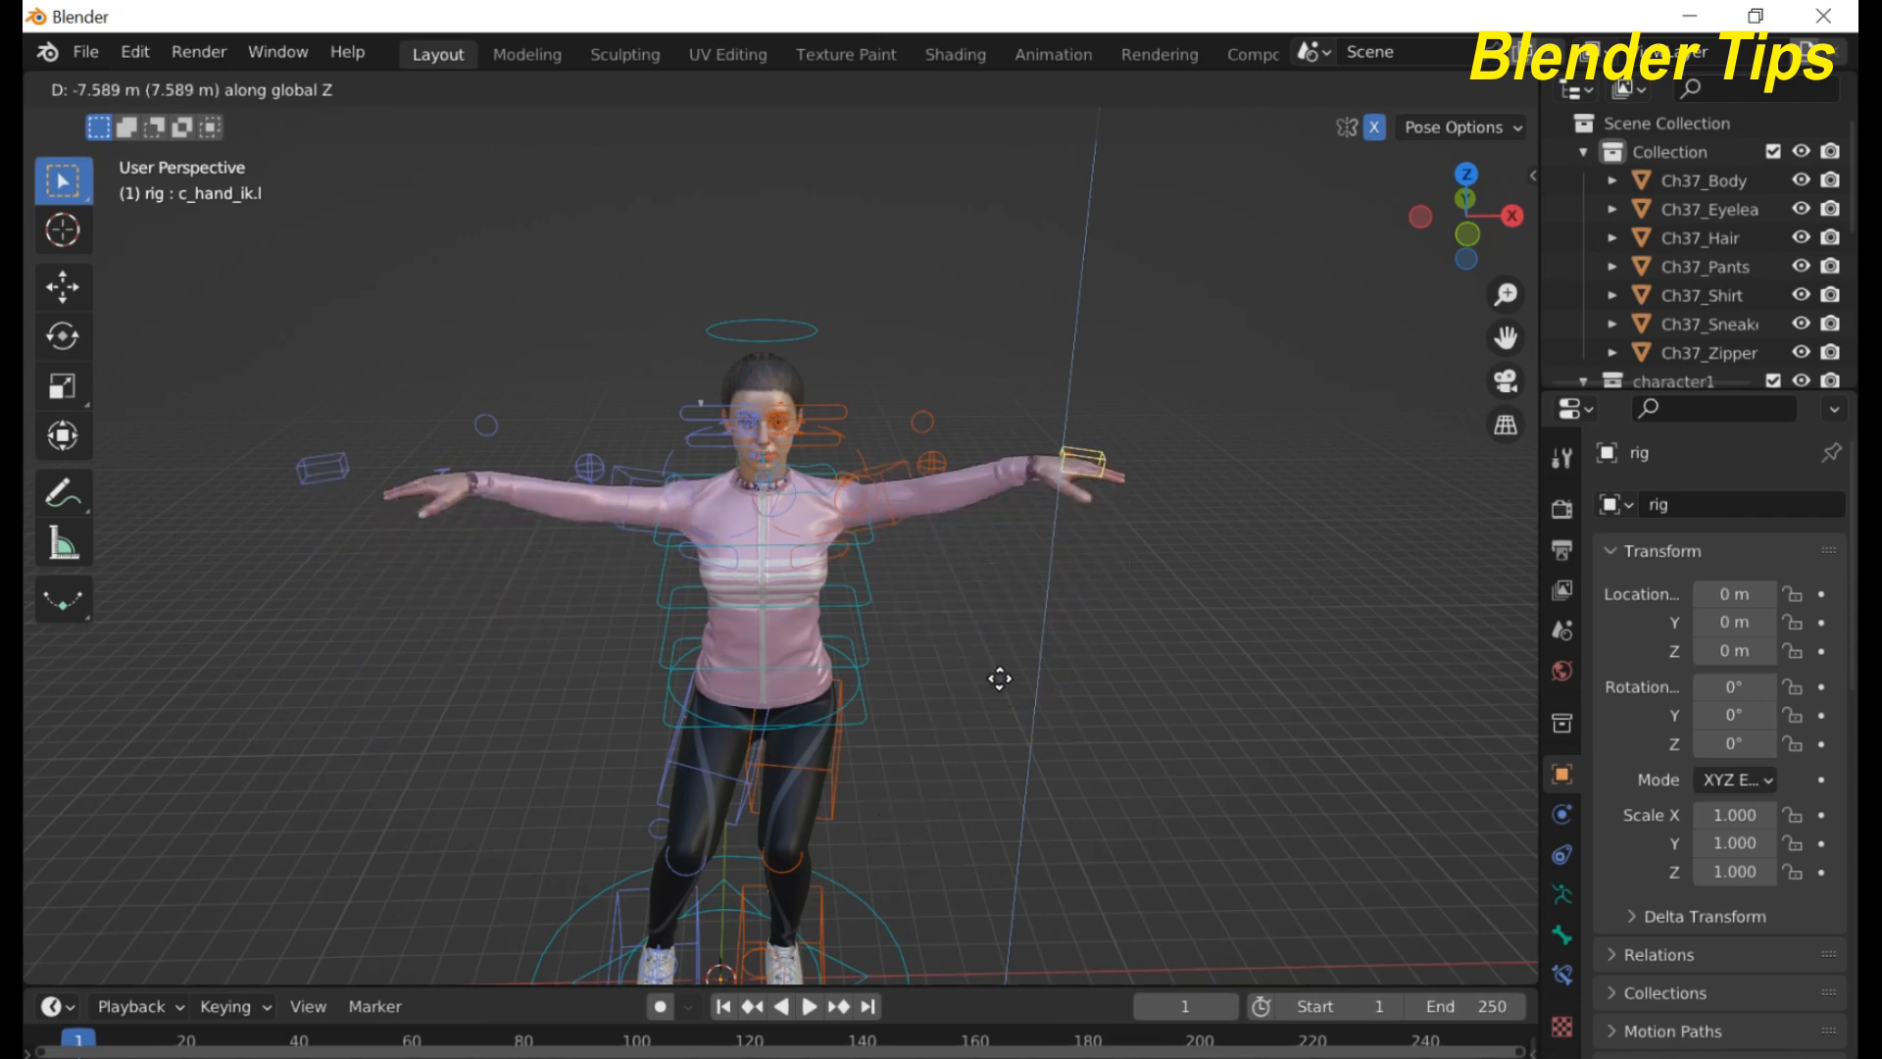
pyautogui.click(970, 776)
# - Select the left foot IK controller and move both mirrored foot controllers slightly down along the global Z axis
pyautogui.scroll(-2, 993, 750)
pyautogui.moveTo(993, 748); pyautogui.dragTo(867, 610, button='middle')
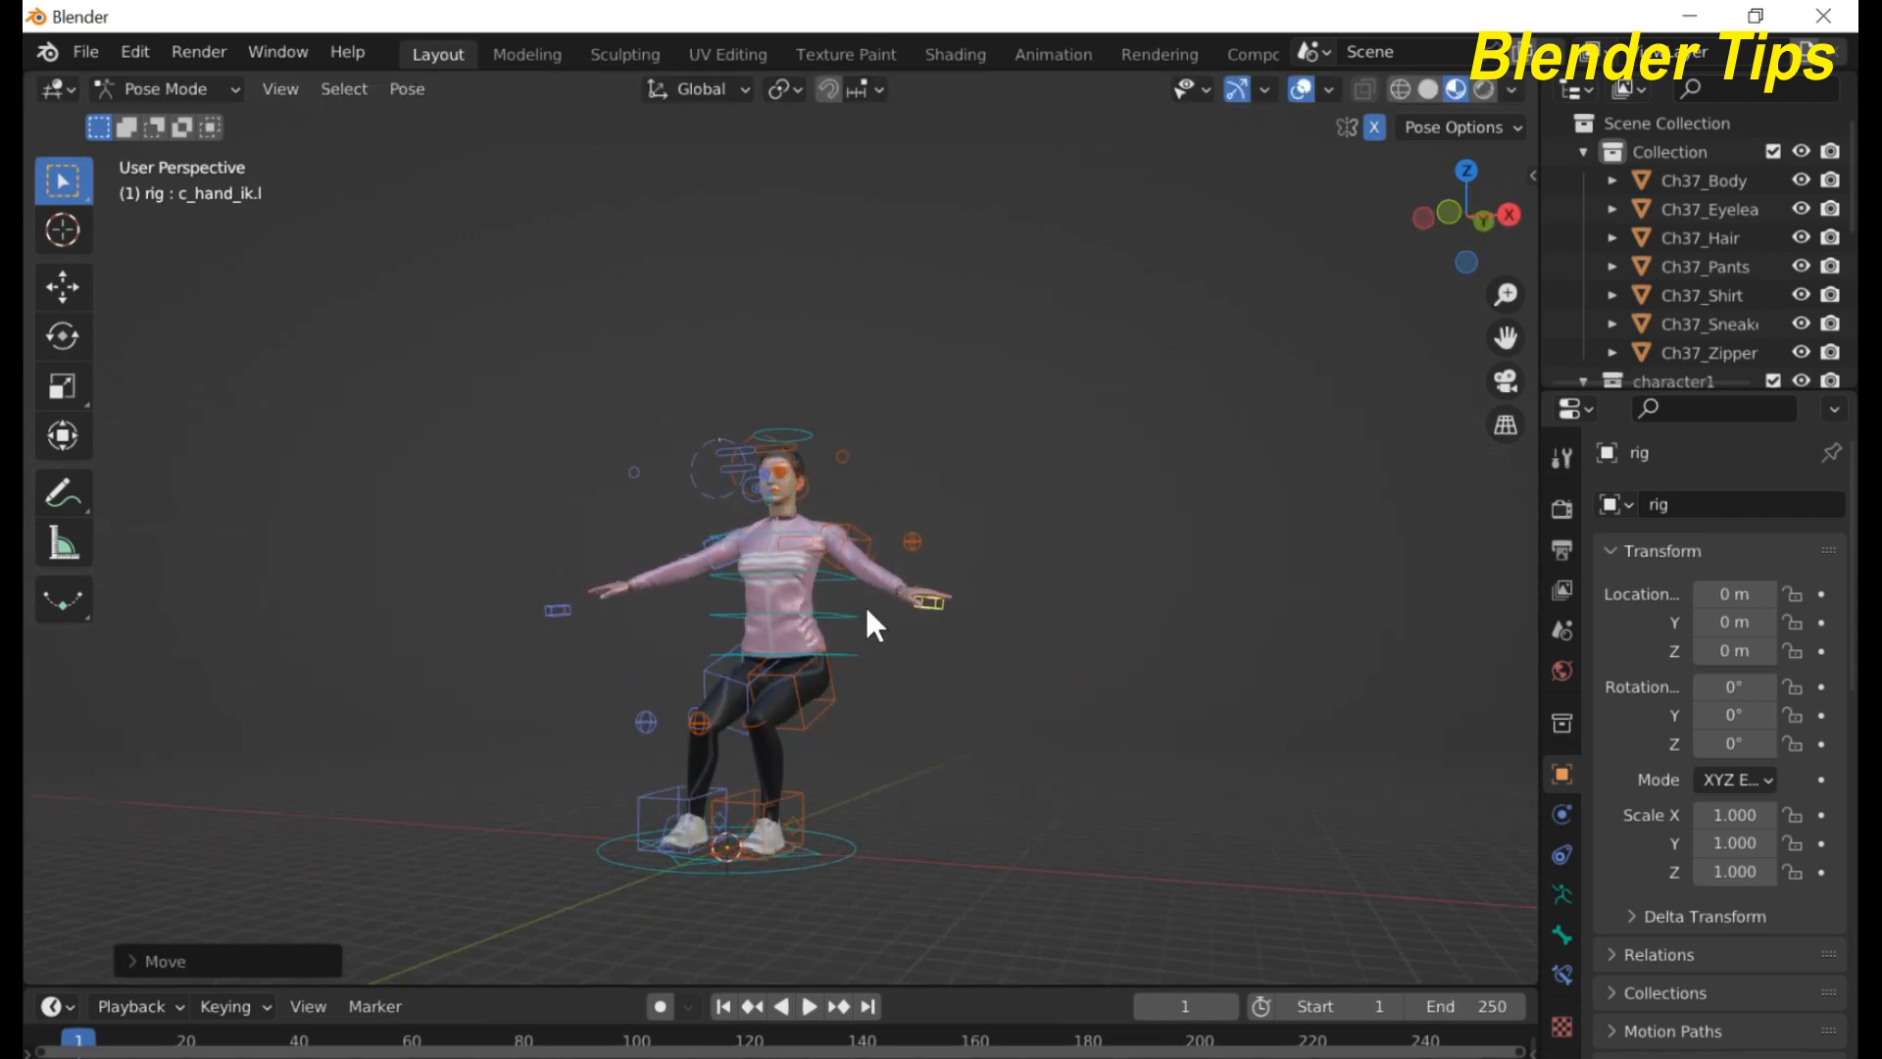
pyautogui.click(767, 802)
pyautogui.moveTo(792, 797); pyautogui.dragTo(733, 790, button='middle')
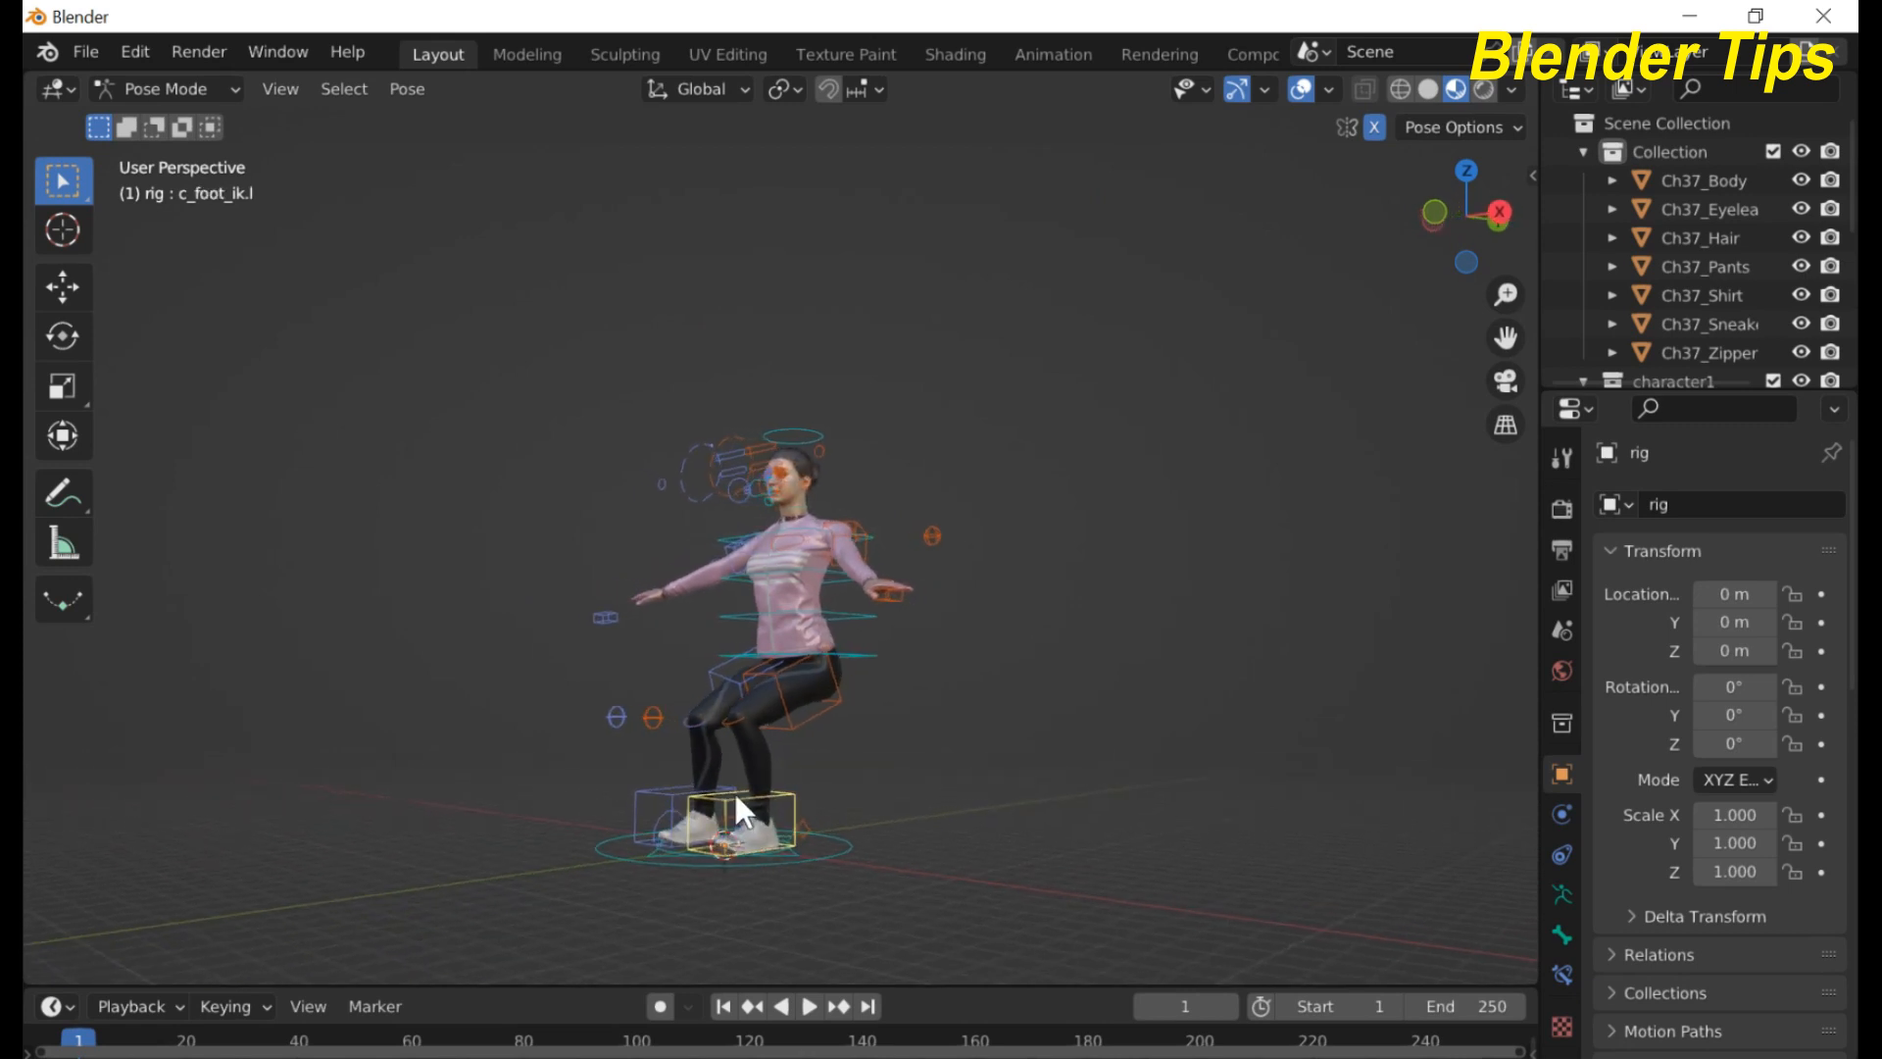
pyautogui.press('g')
pyautogui.press('z')
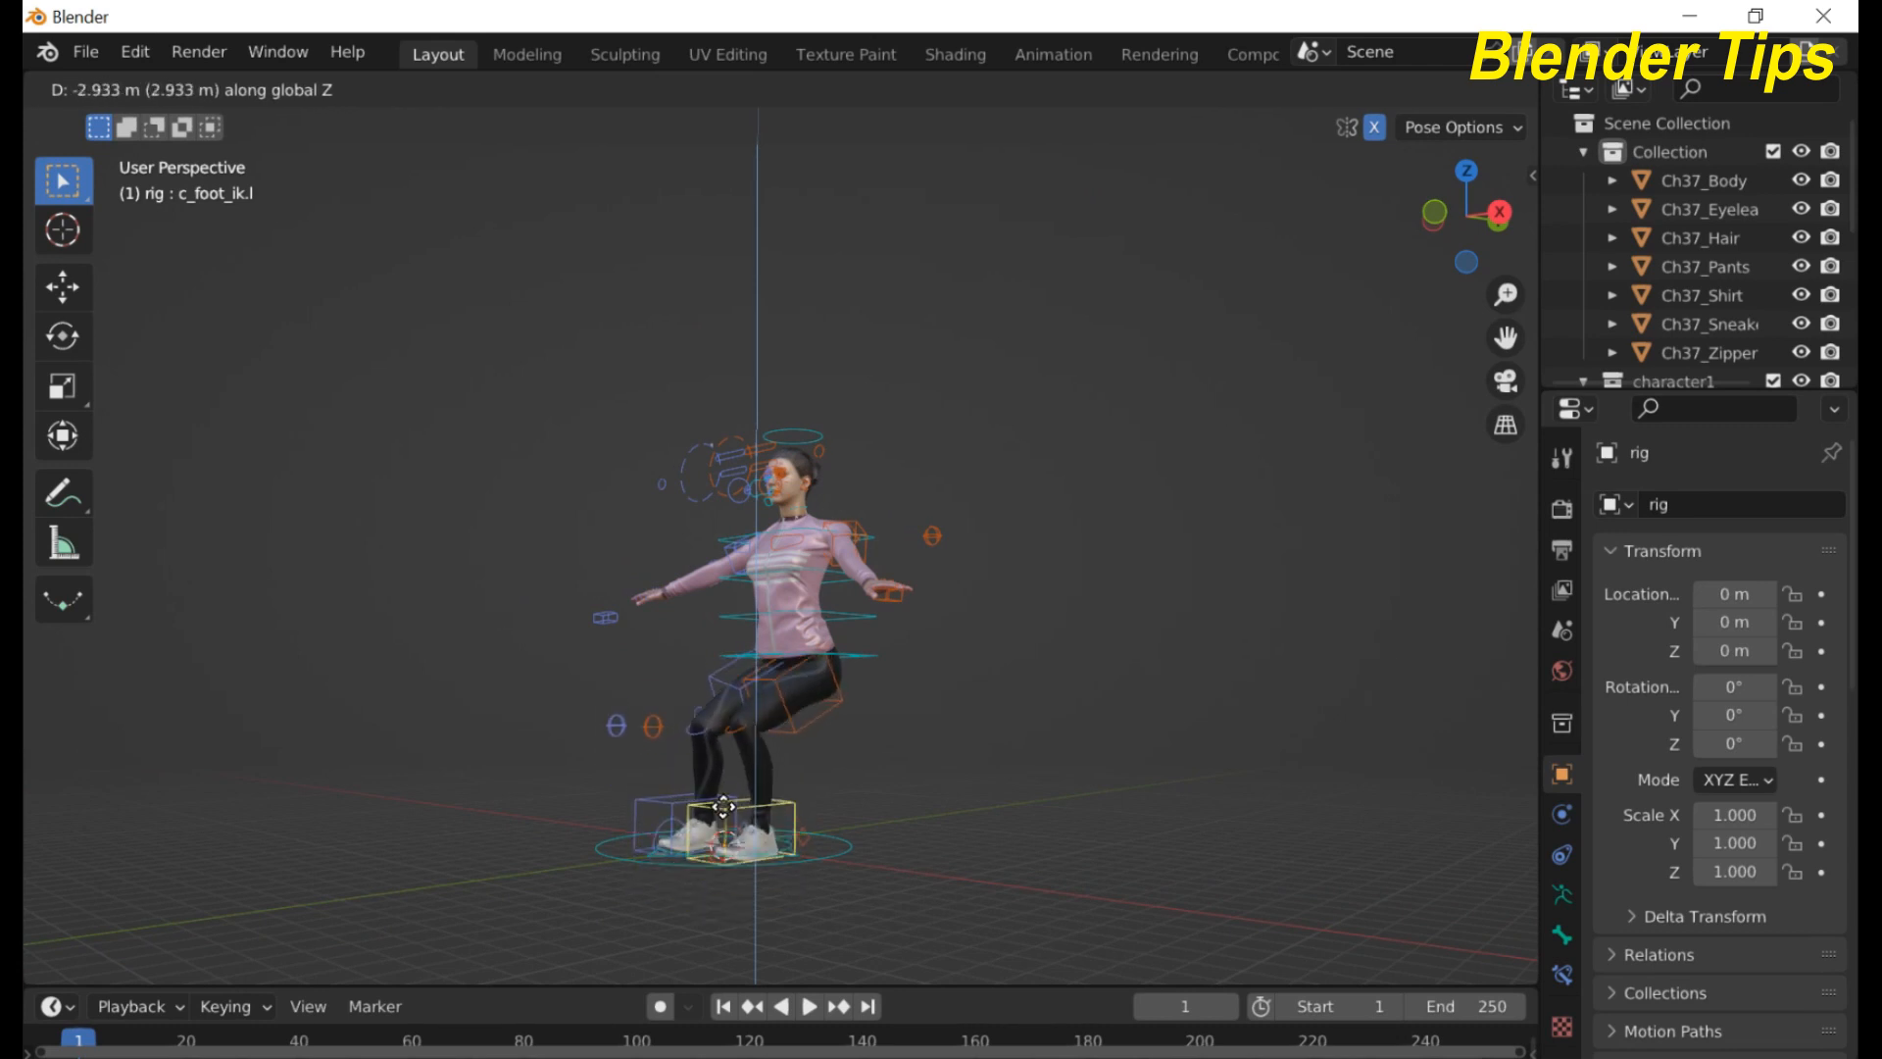
pyautogui.click(723, 816)
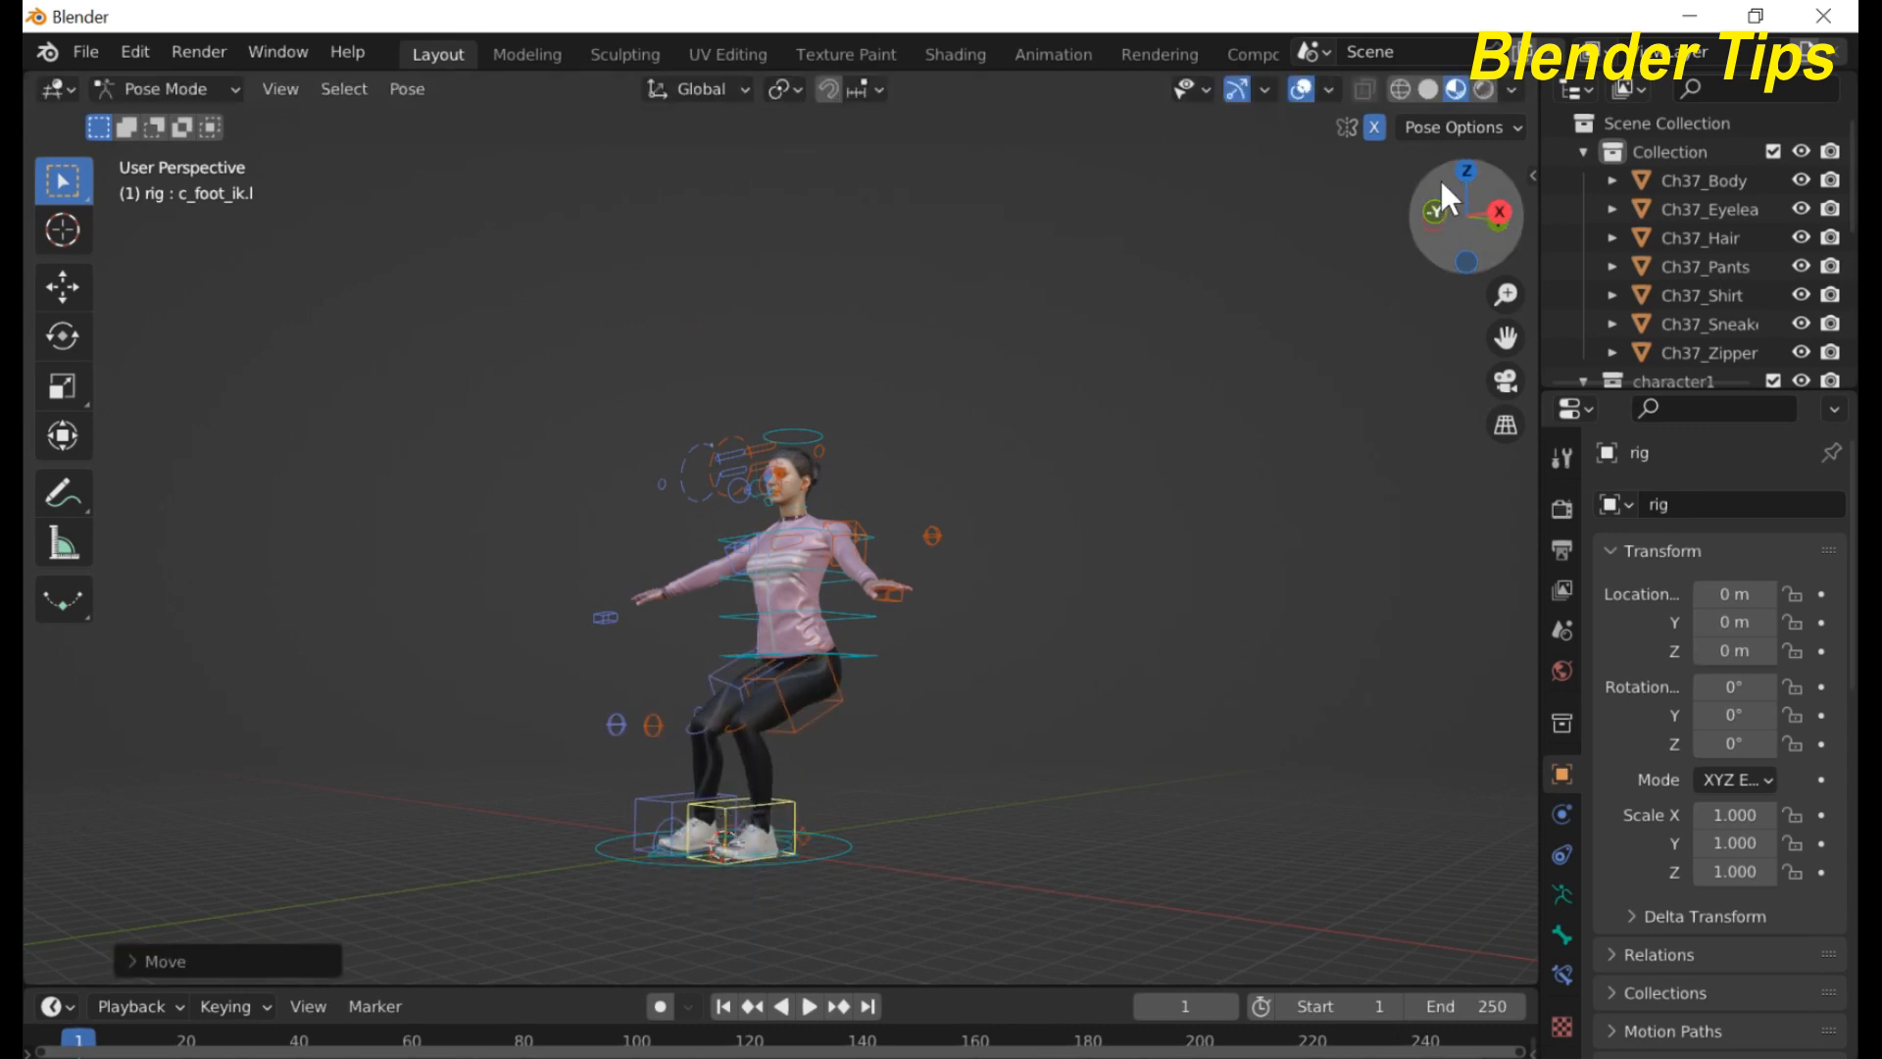
# - Disable X-axis mirroring and test moving only the left foot IK controller along the global Z axis
pyautogui.click(1375, 126)
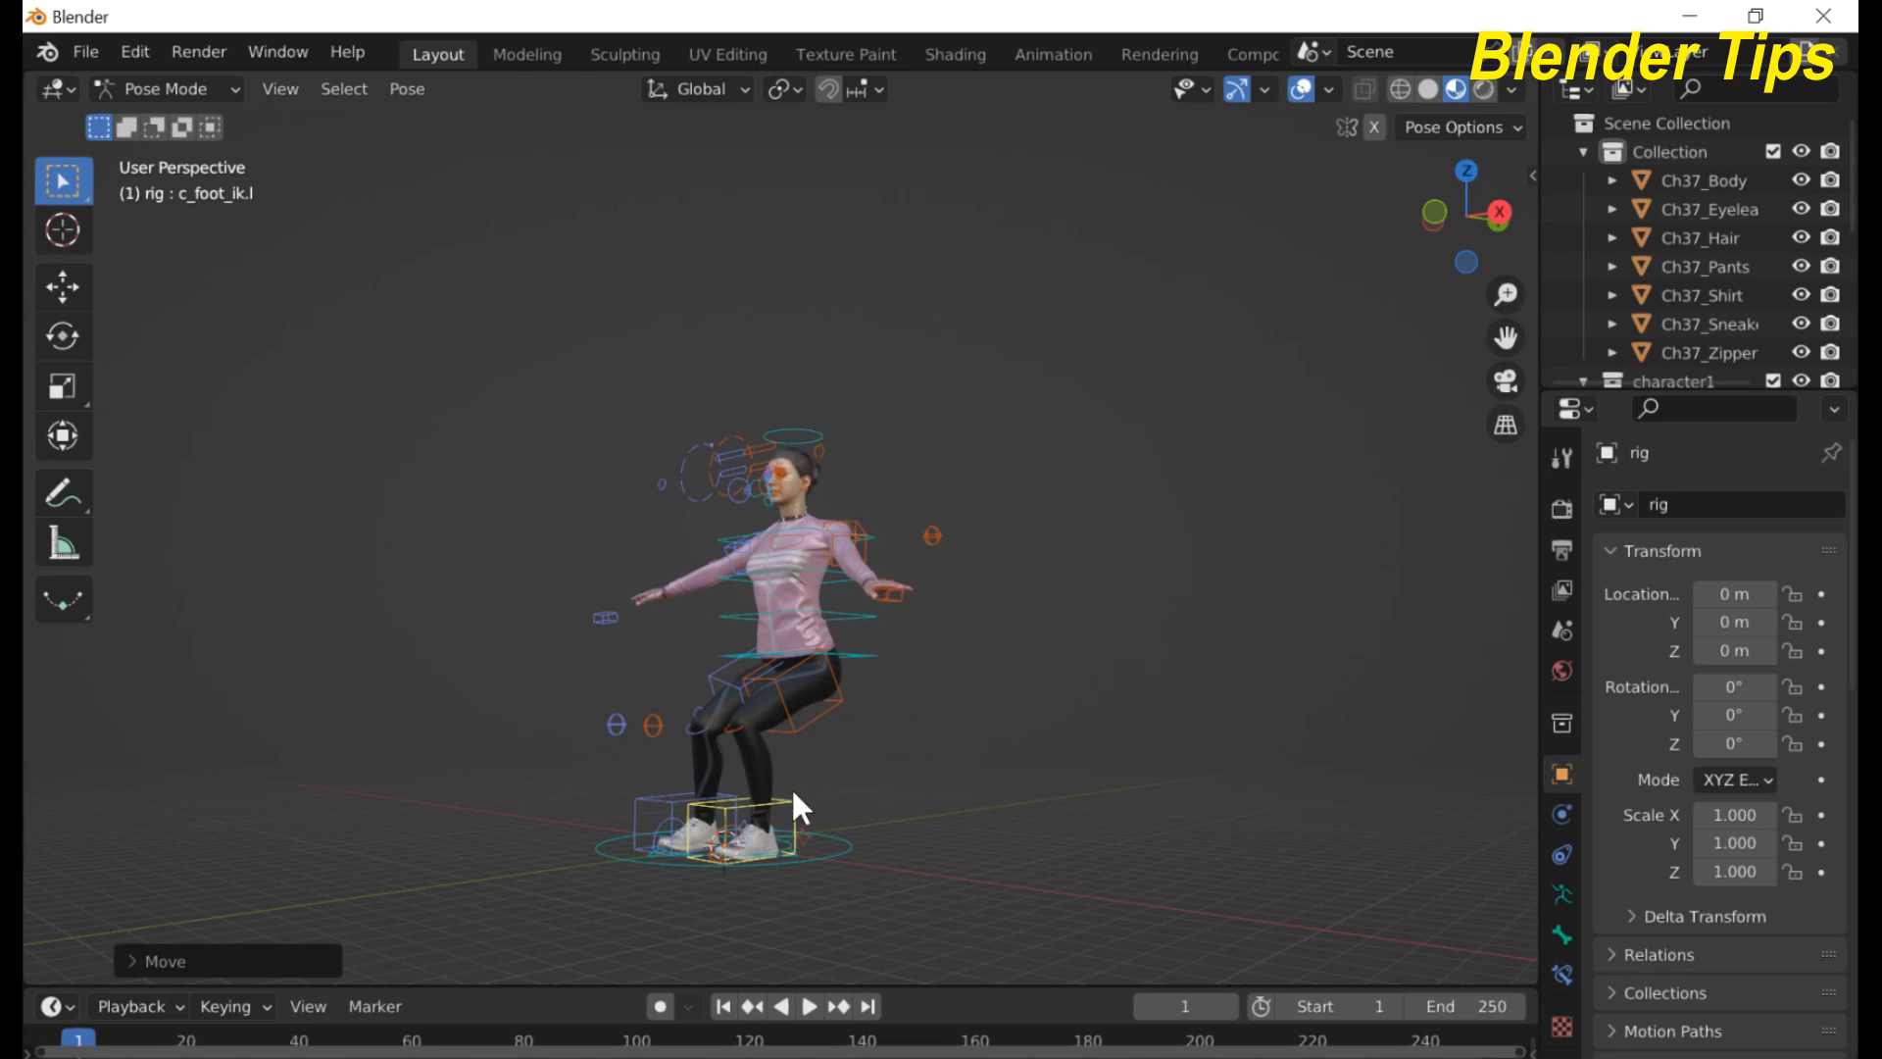
pyautogui.press('g')
pyautogui.press('z')
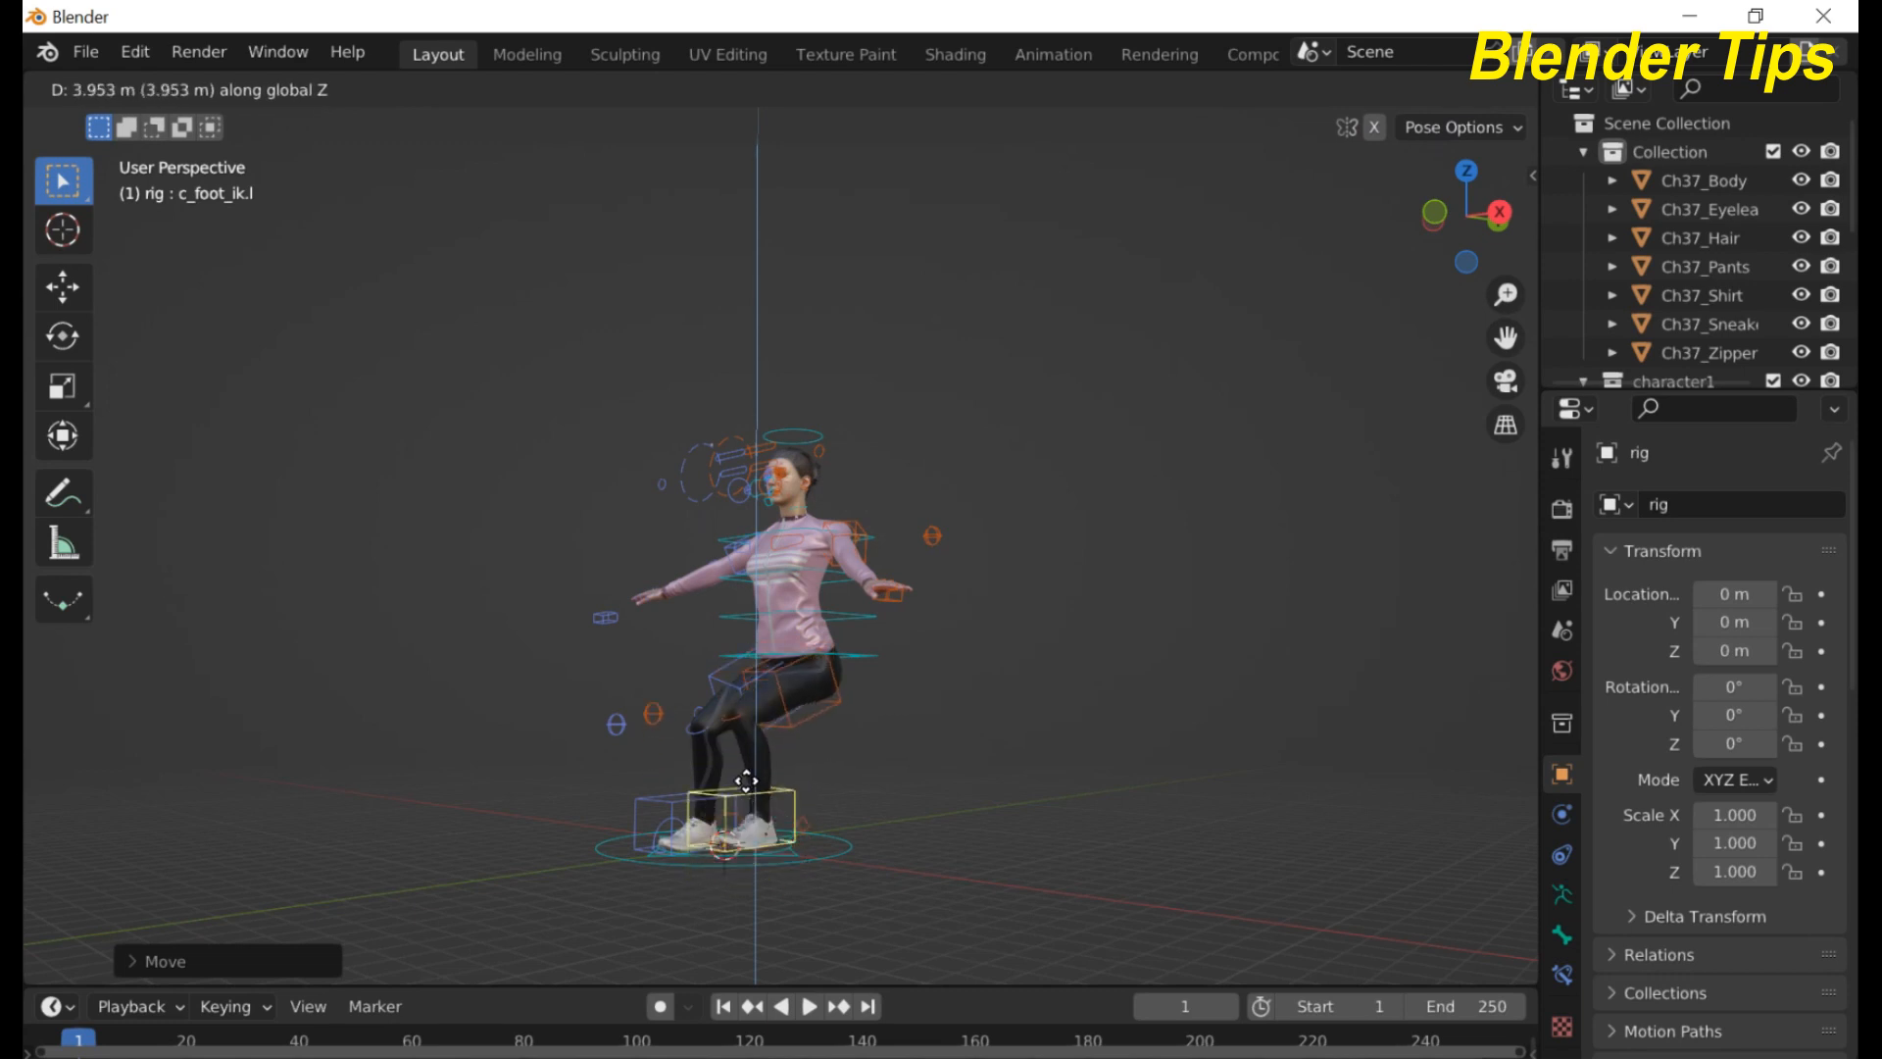
pyautogui.click(748, 796)
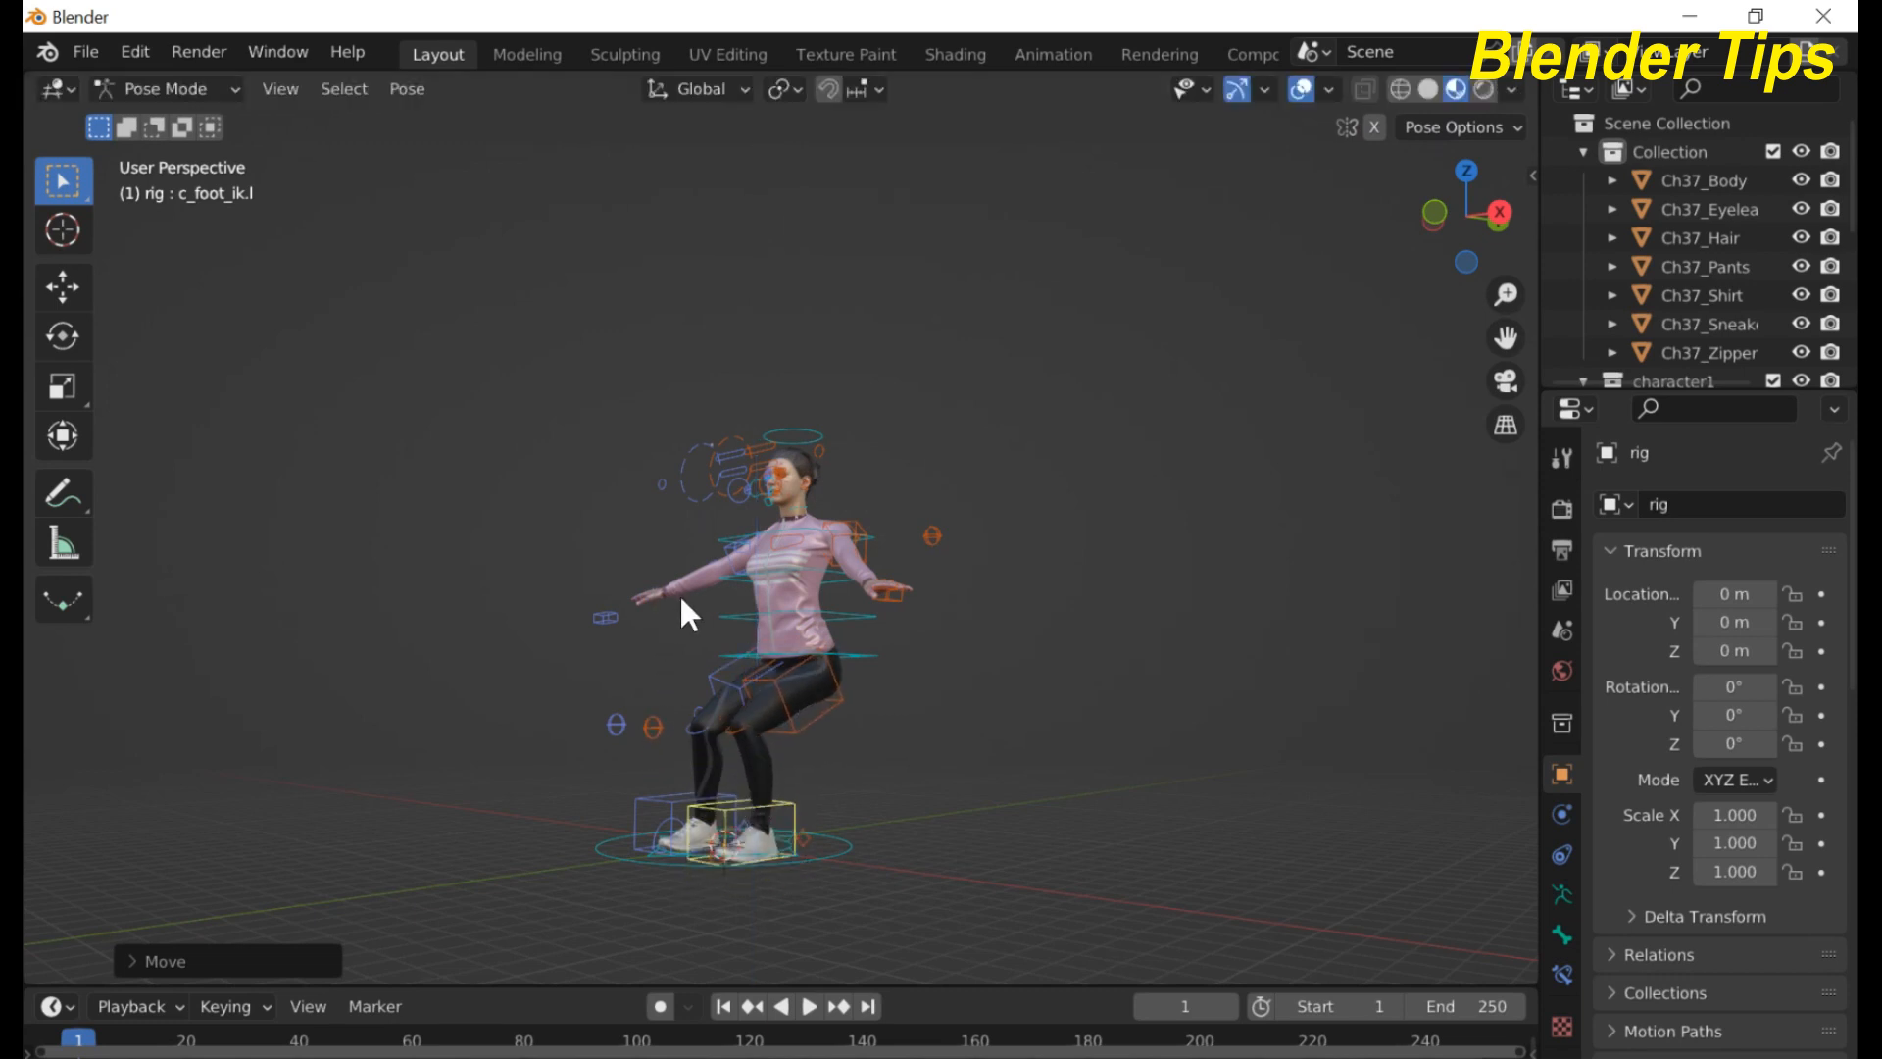
# - Examine the posed character's face, arms and torso from the front
pyautogui.moveTo(679, 593); pyautogui.dragTo(876, 534, button='middle')
pyautogui.scroll(3, 855, 668)
pyautogui.scroll(3, 875, 534)
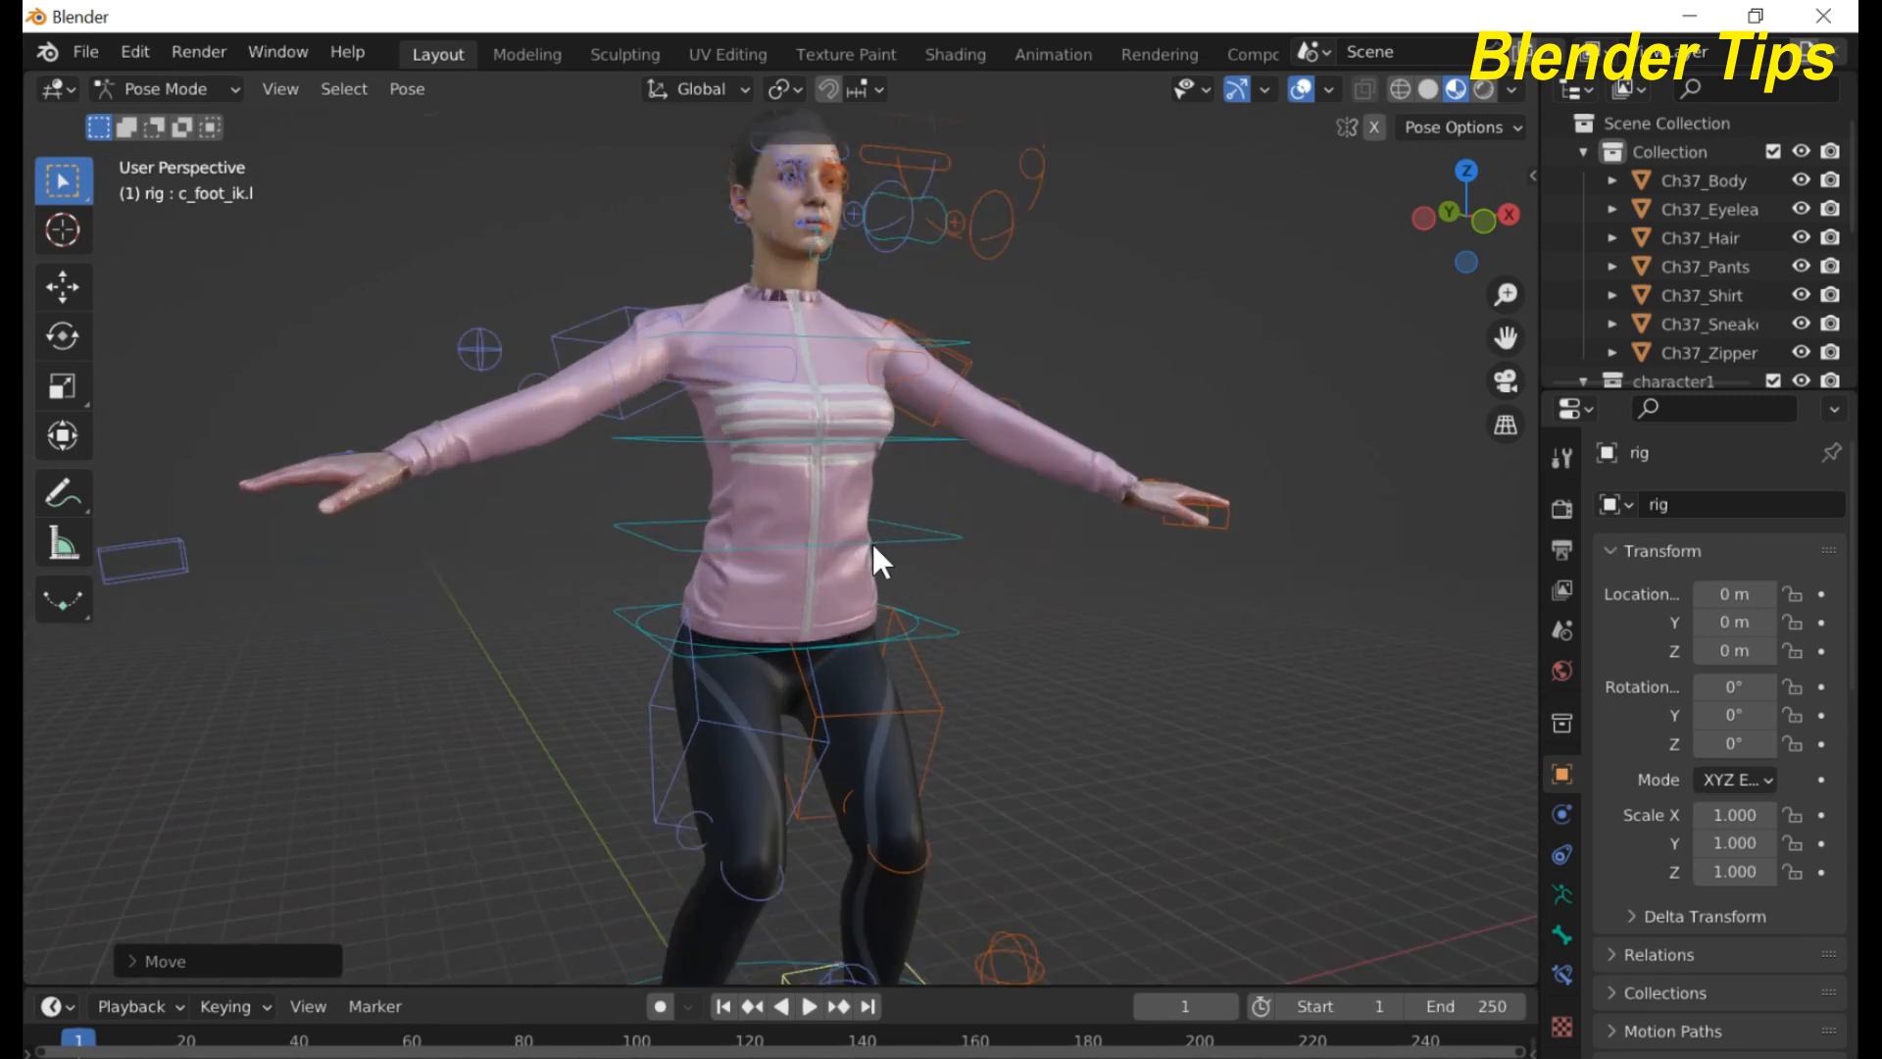
pyautogui.scroll(-1, 915, 504)
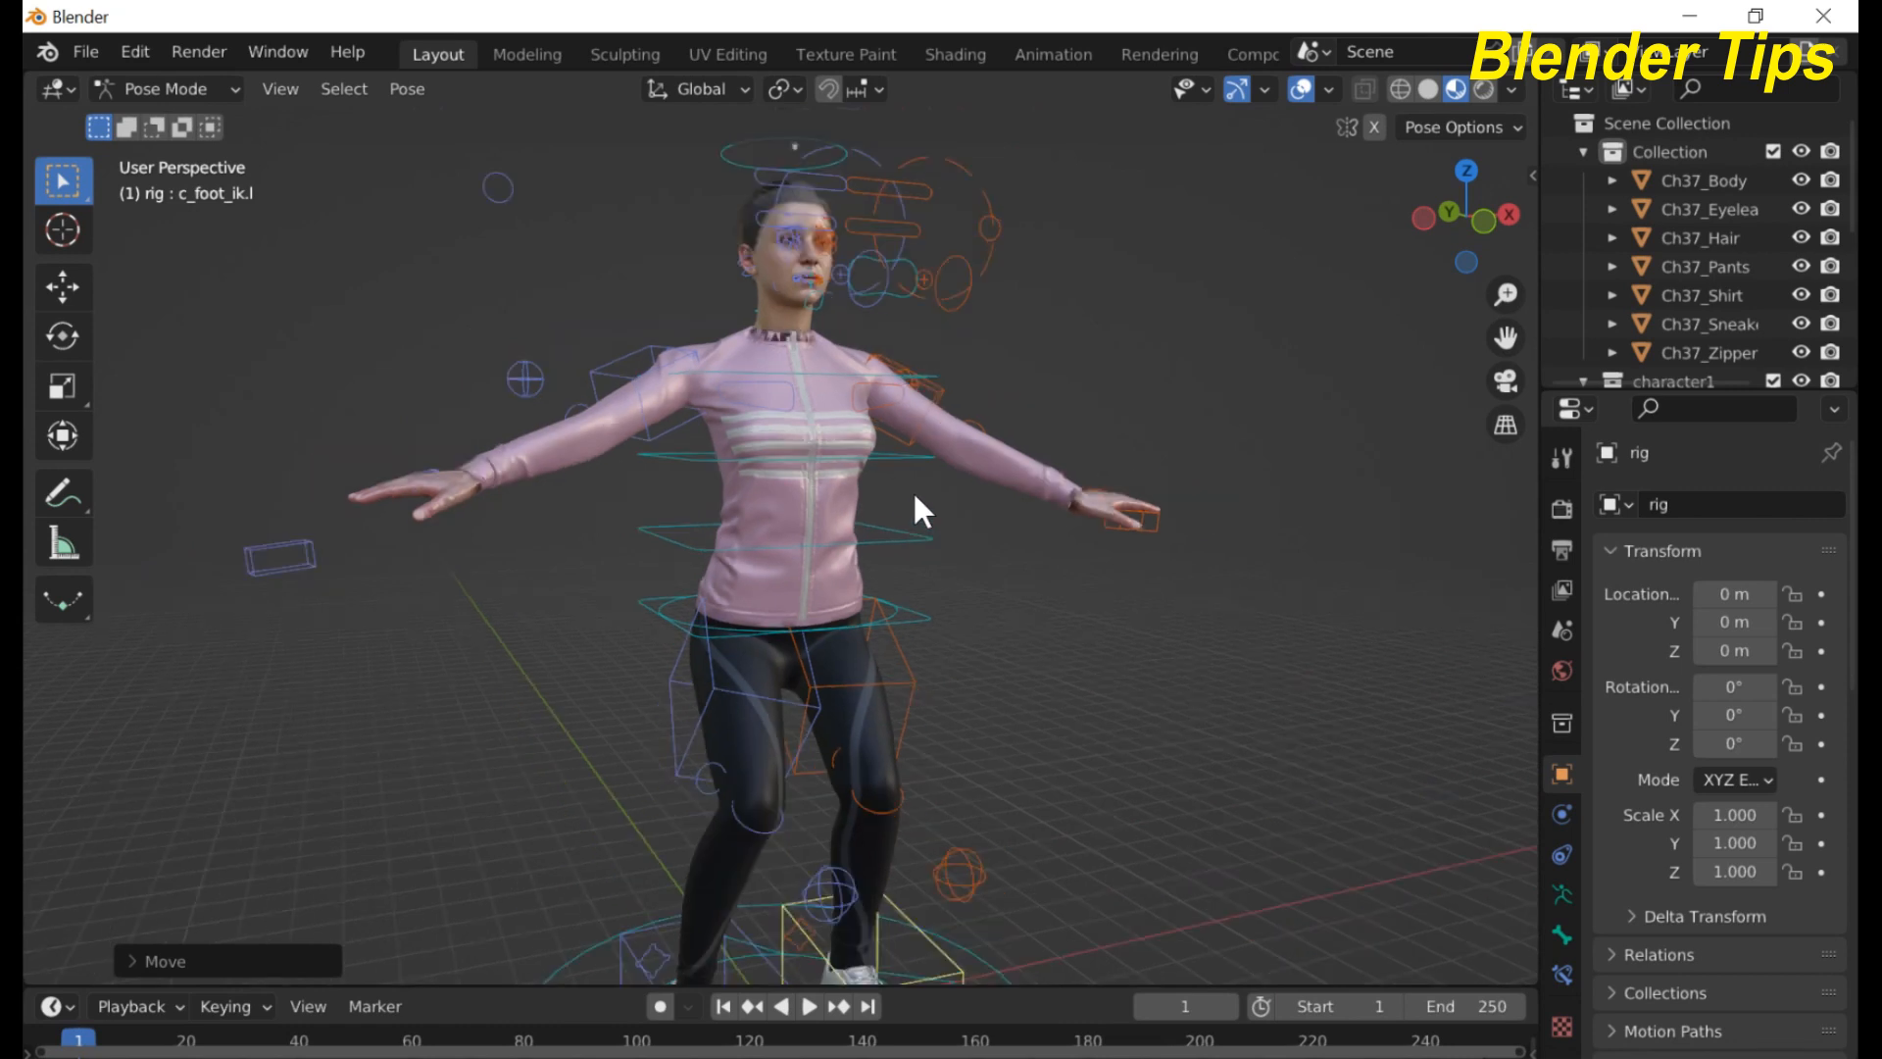
pyautogui.scroll(-1, 959, 529)
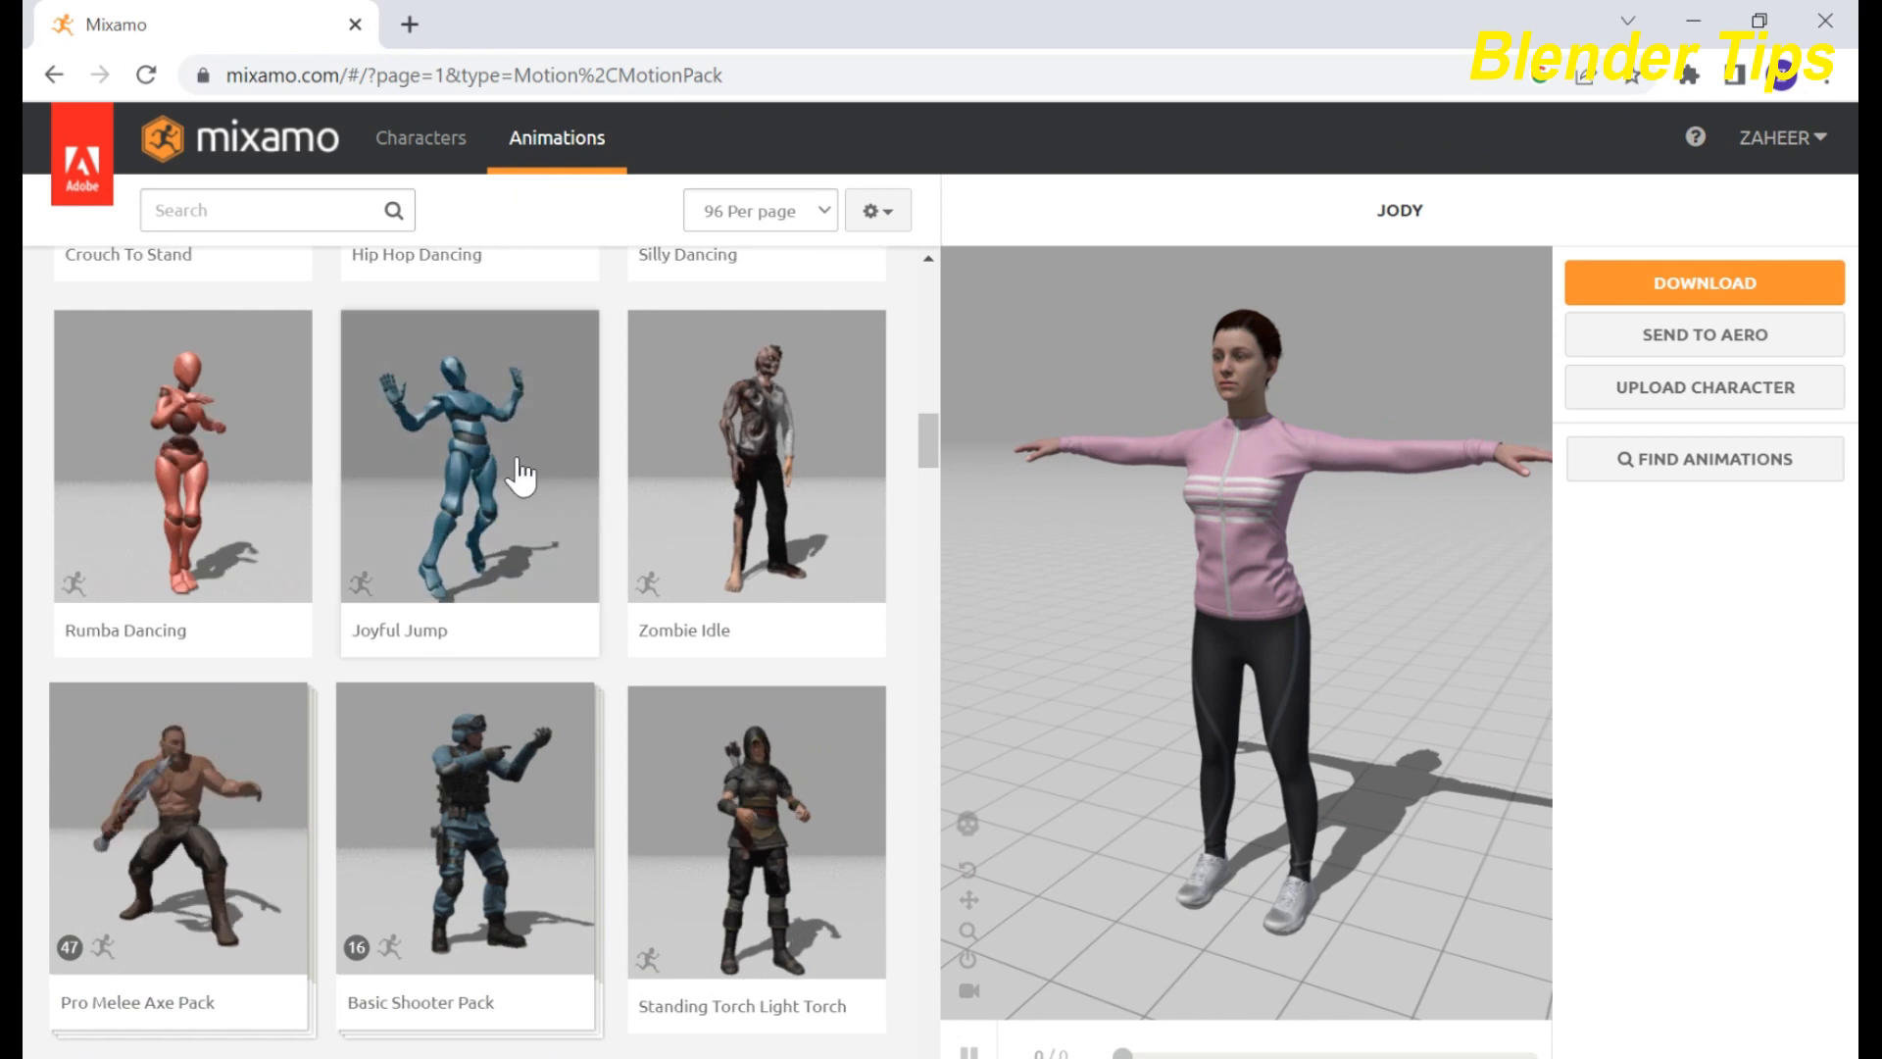
# - Switch to the Mixamo website and browse its animation library
pyautogui.moveTo(515, 588)
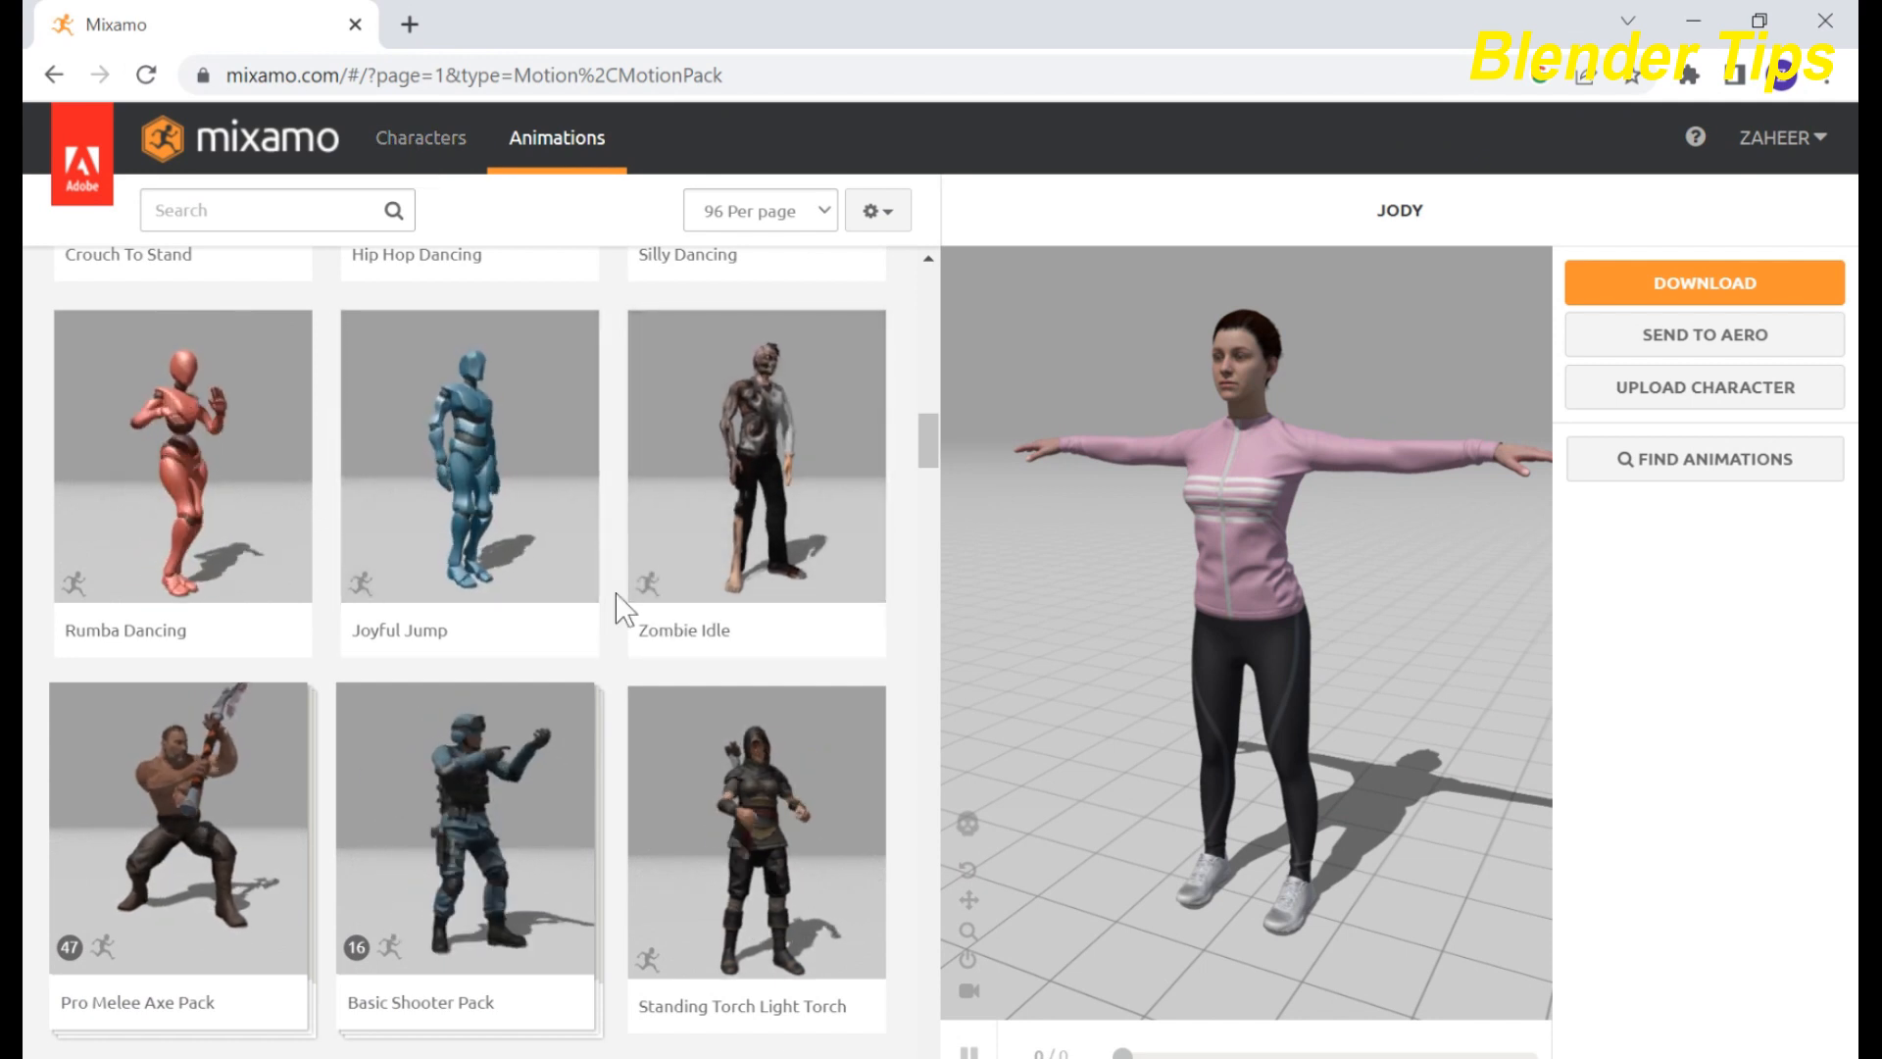
pyautogui.scroll(-6, 588, 609)
pyautogui.scroll(6, 588, 610)
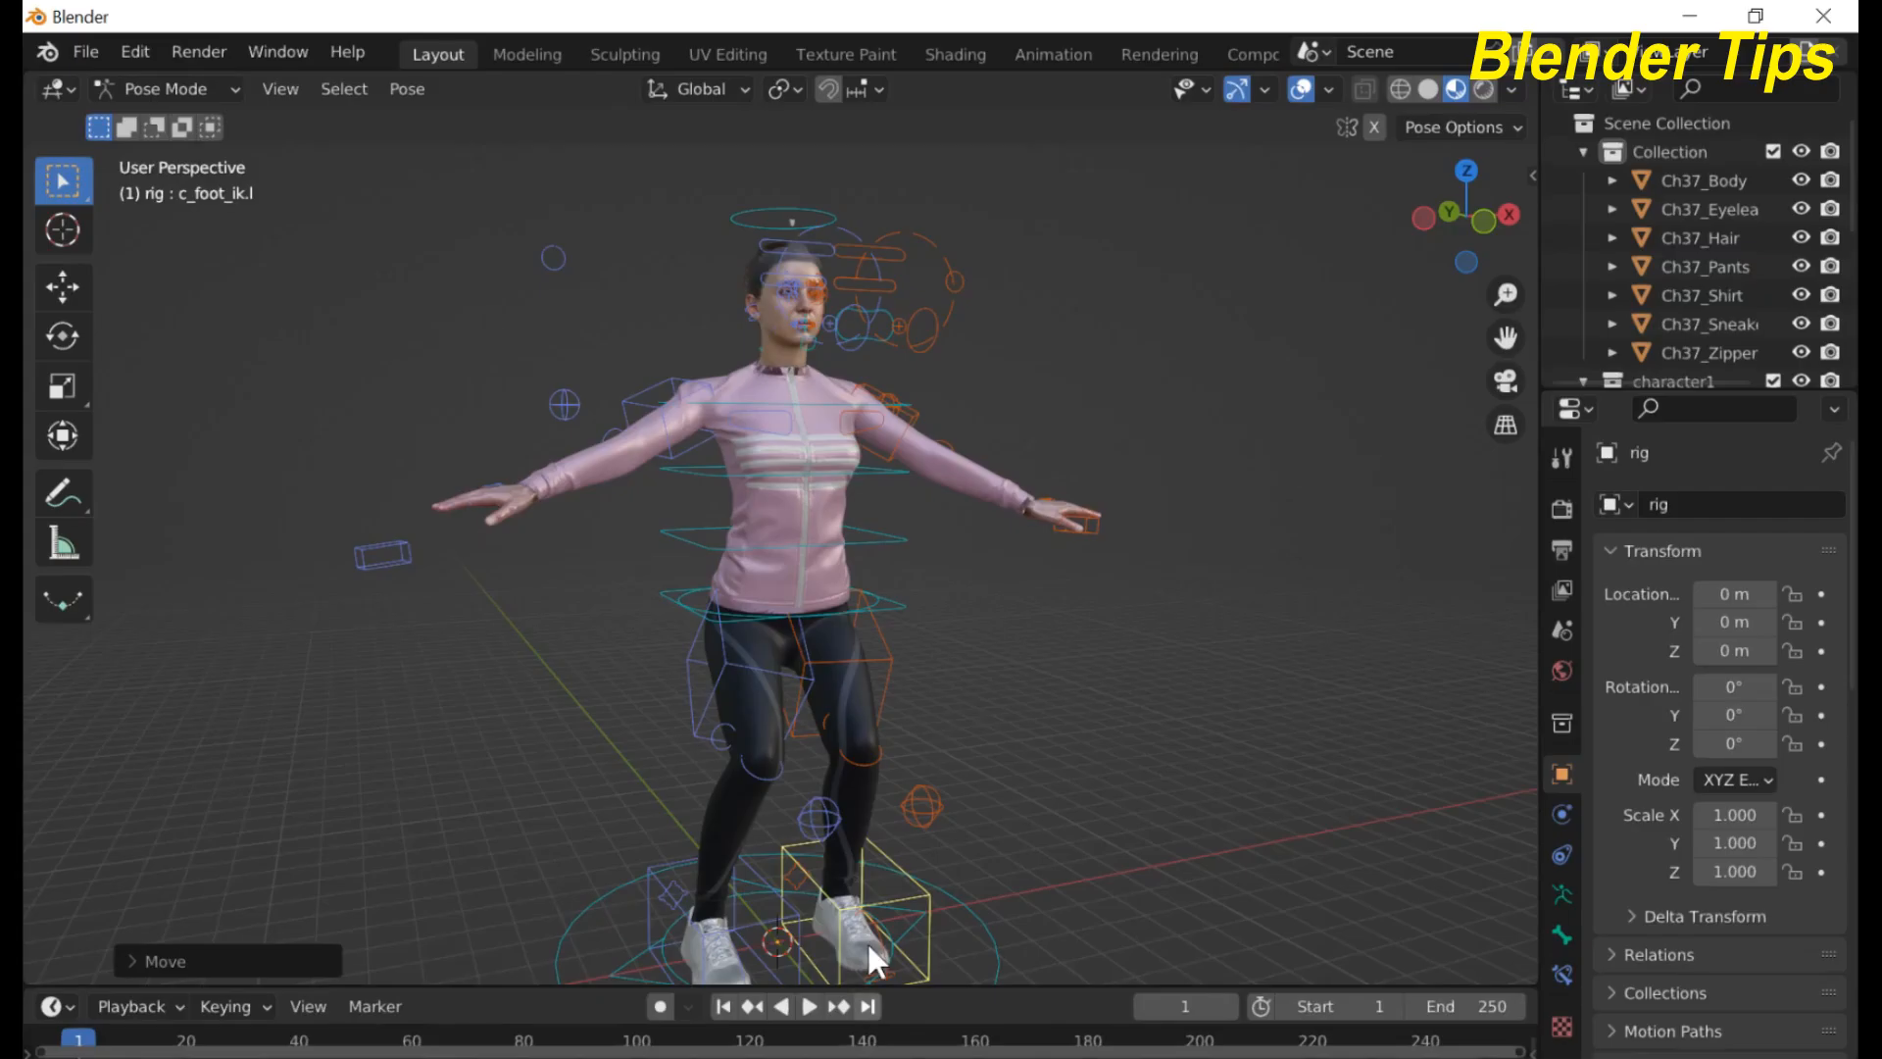
# - Return to Blender and examine the posed character and its rig controllers from both sides
pyautogui.scroll(-2, 814, 516)
pyautogui.moveTo(791, 520); pyautogui.dragTo(557, 500, button='middle')
pyautogui.scroll(4, 721, 498)
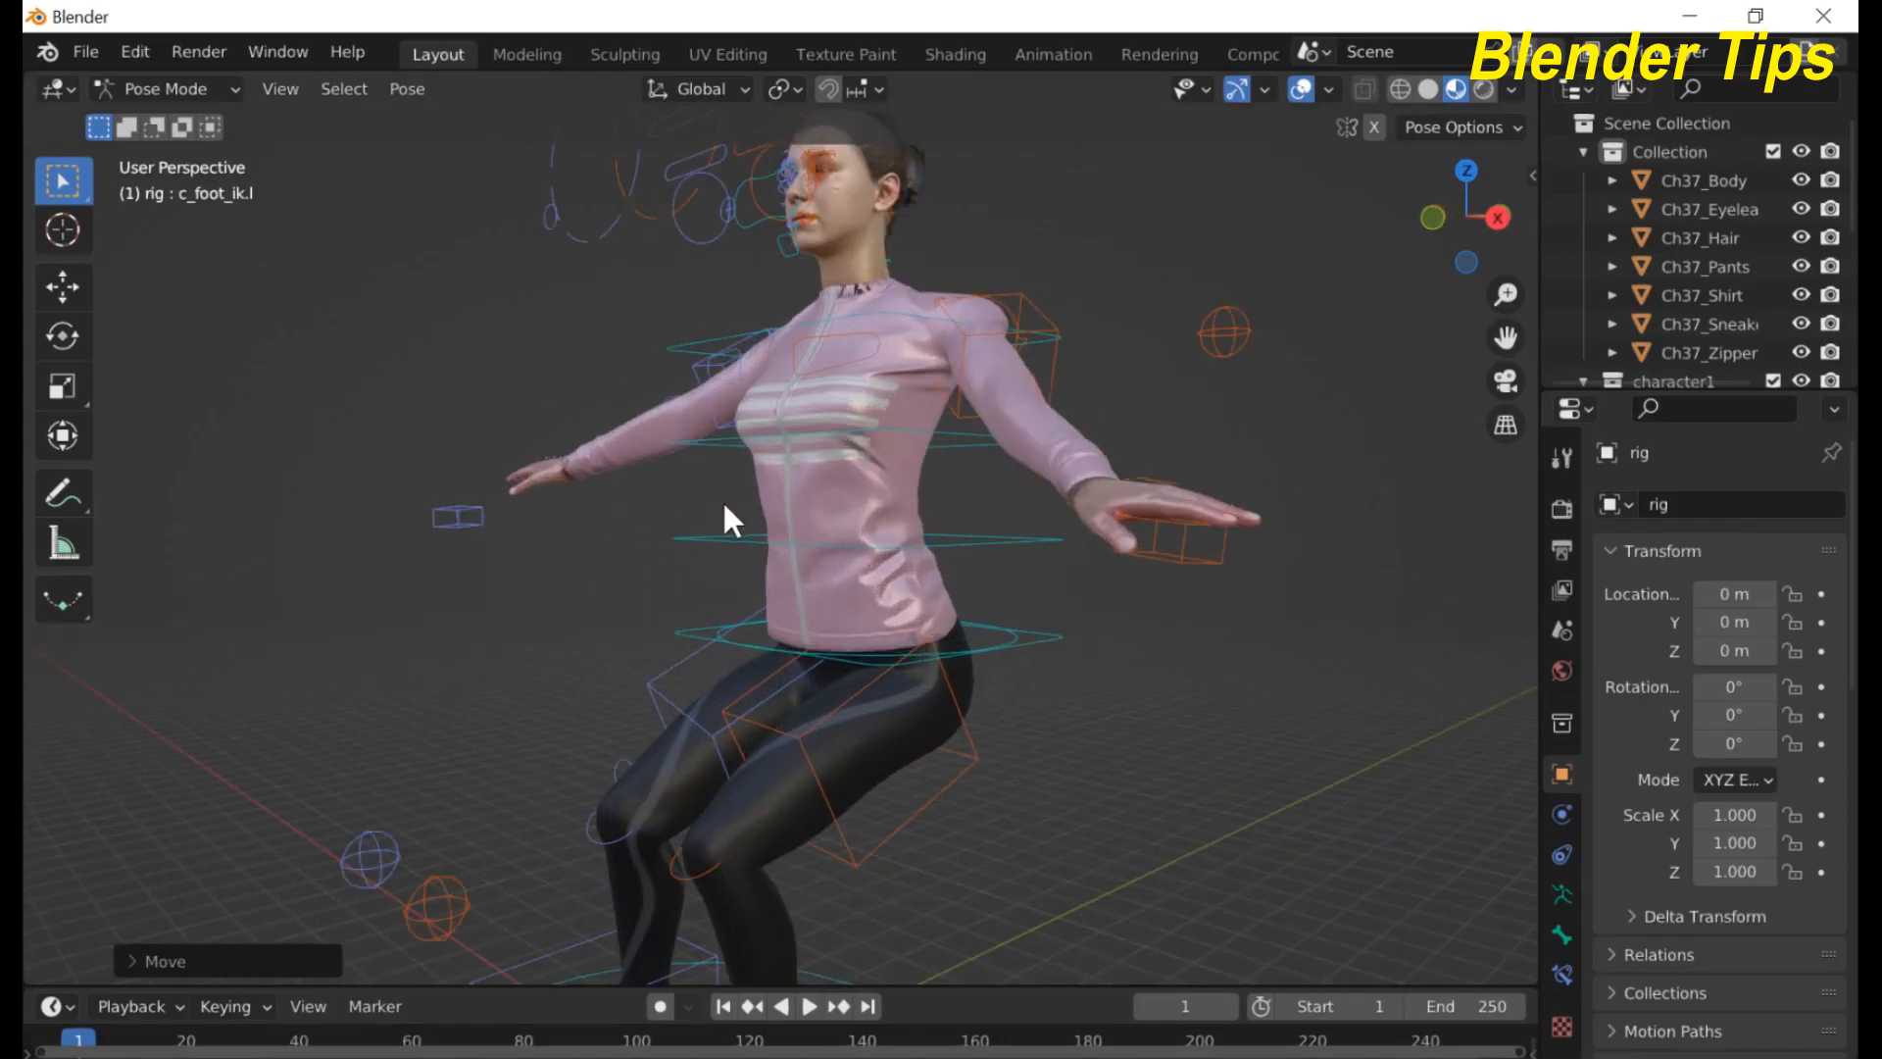
pyautogui.scroll(-3, 725, 498)
pyautogui.moveTo(726, 503); pyautogui.dragTo(920, 511, button='middle')
pyautogui.scroll(3, 916, 512)
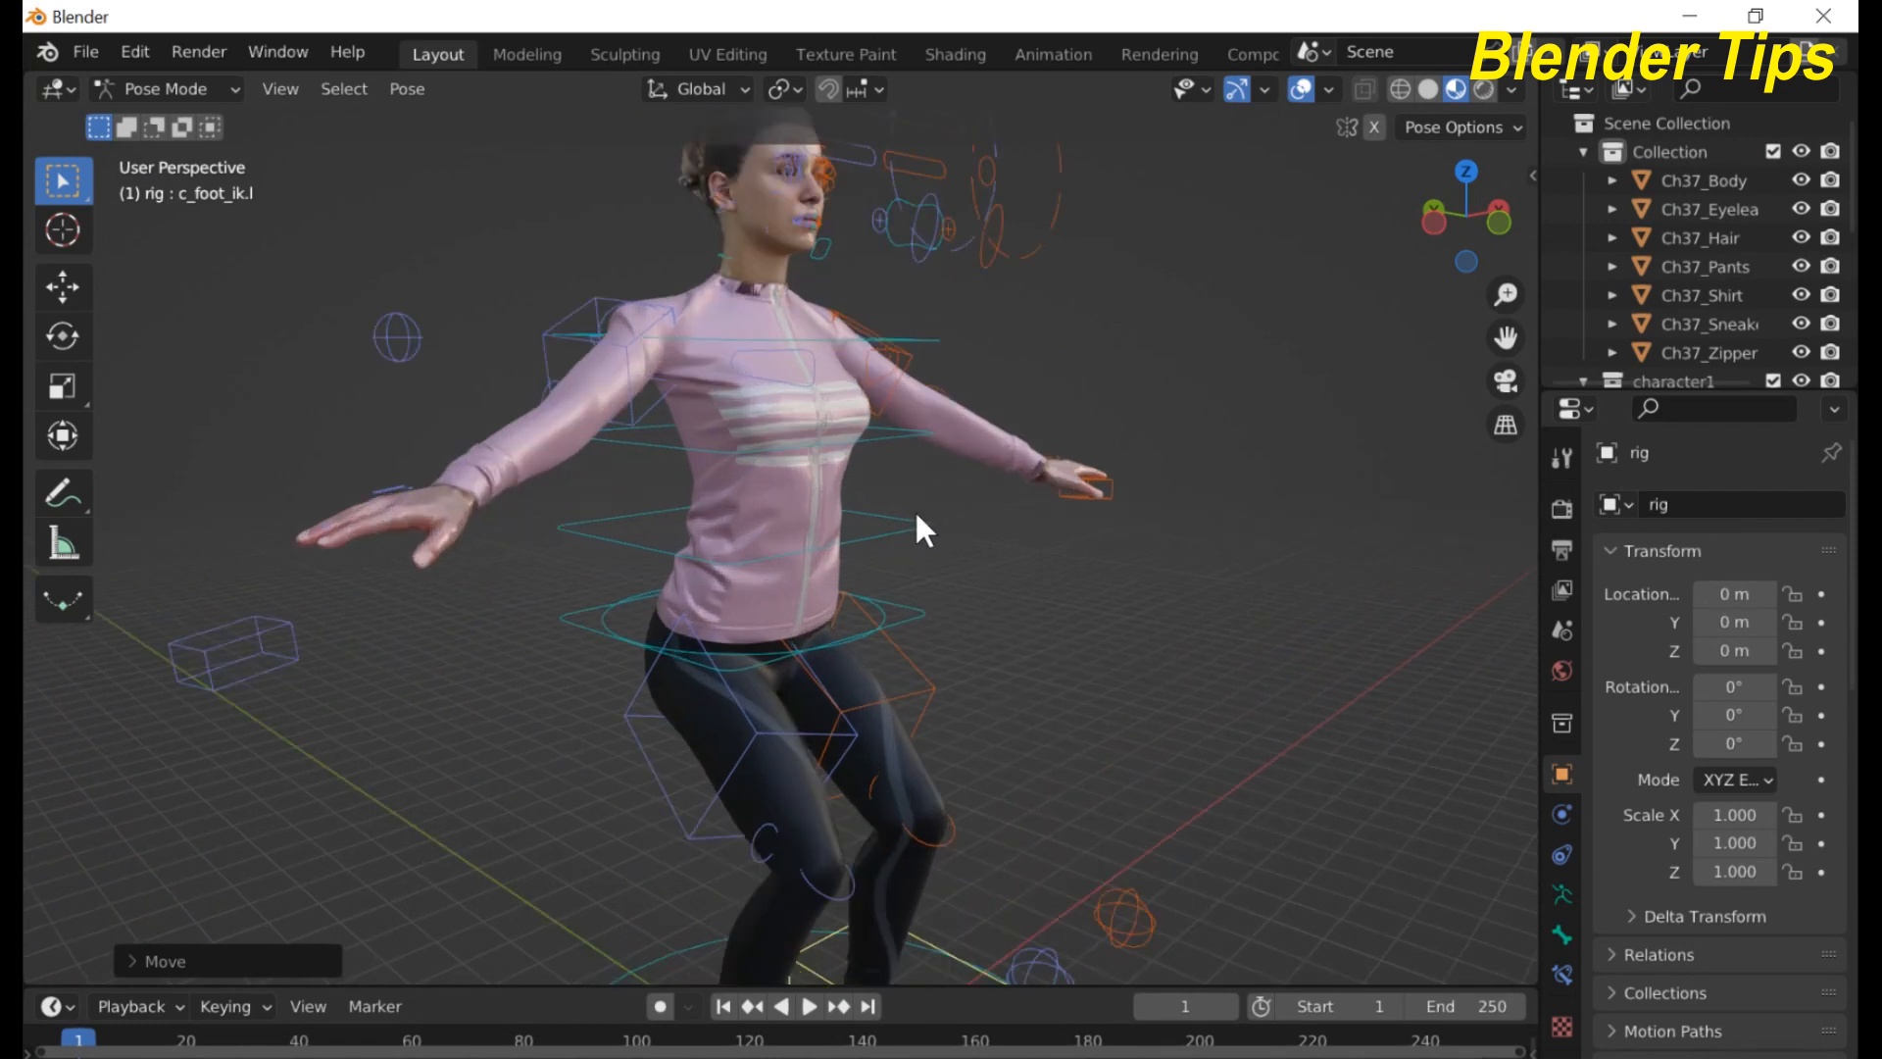
pyautogui.scroll(-1, 916, 512)
pyautogui.scroll(-1, 917, 516)
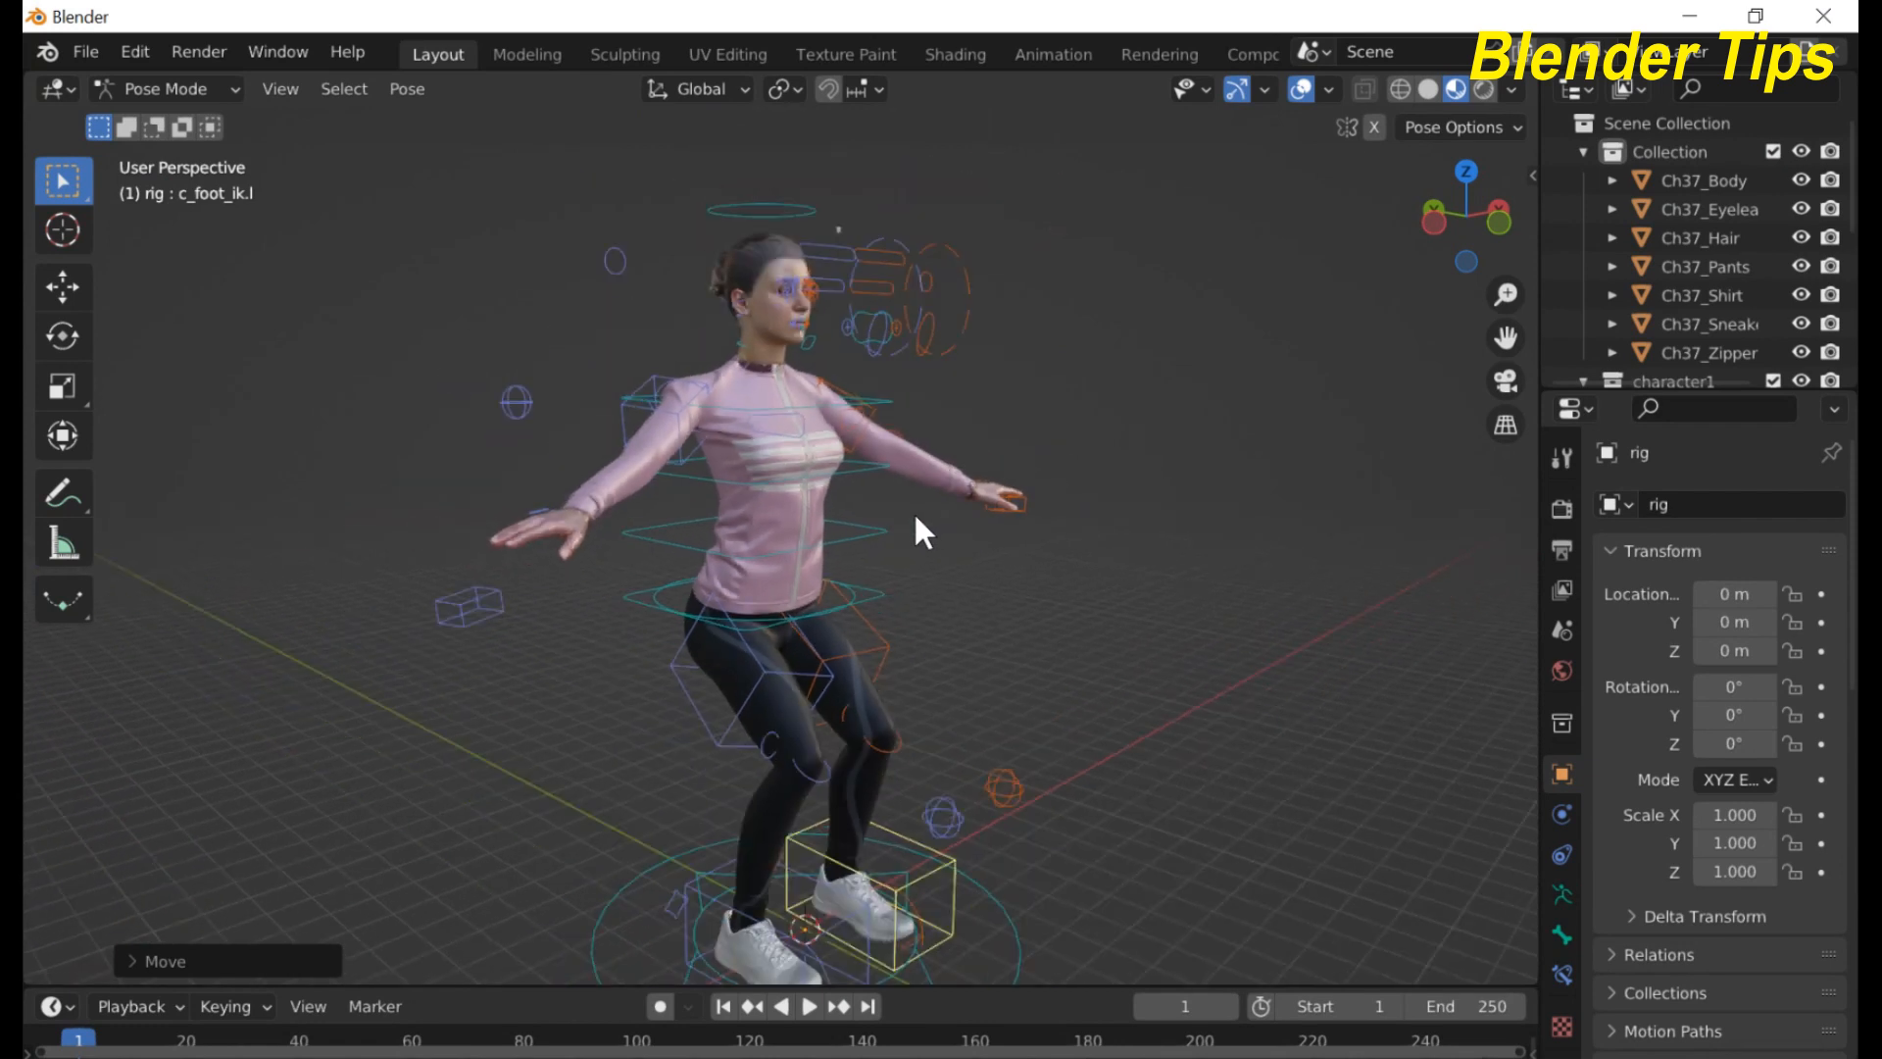